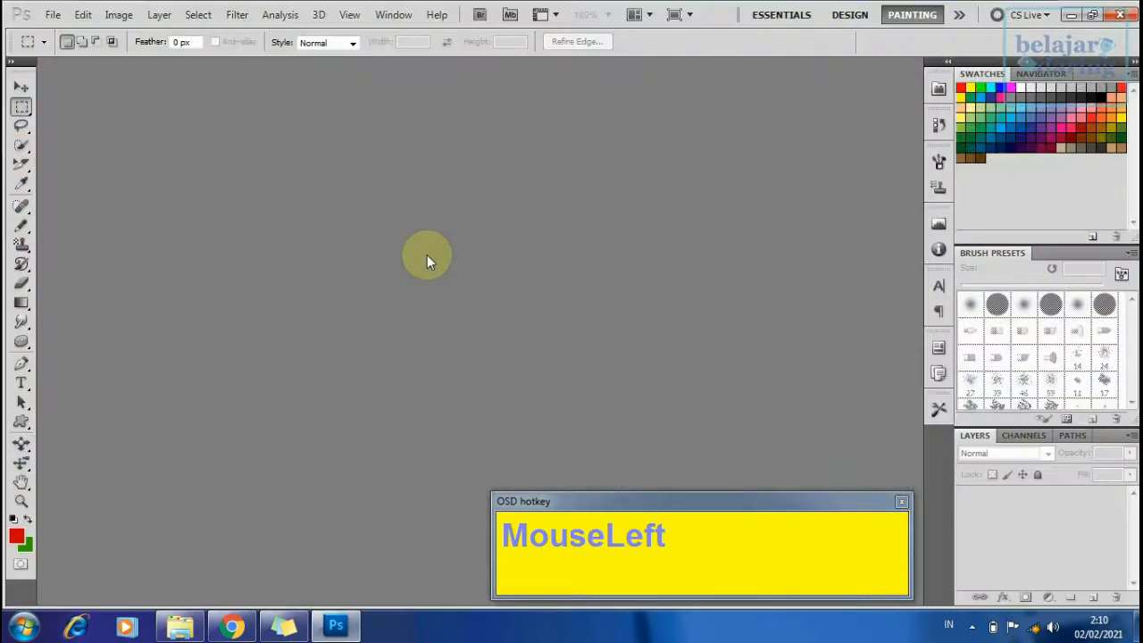
- Review the sticky note's task list, focusing on the first item about saving photos at a smaller file size
{"action": "left_click", "coordinate": [283, 625]}
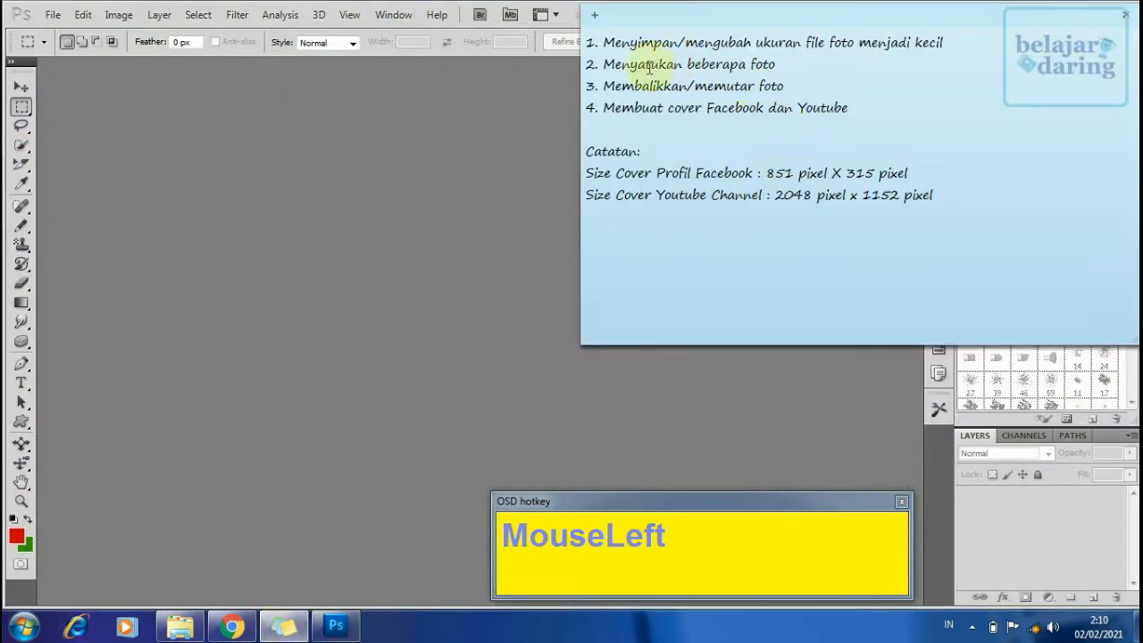
{"action": "left_click_drag", "start_coordinate": [595, 45], "coordinate": [948, 41]}
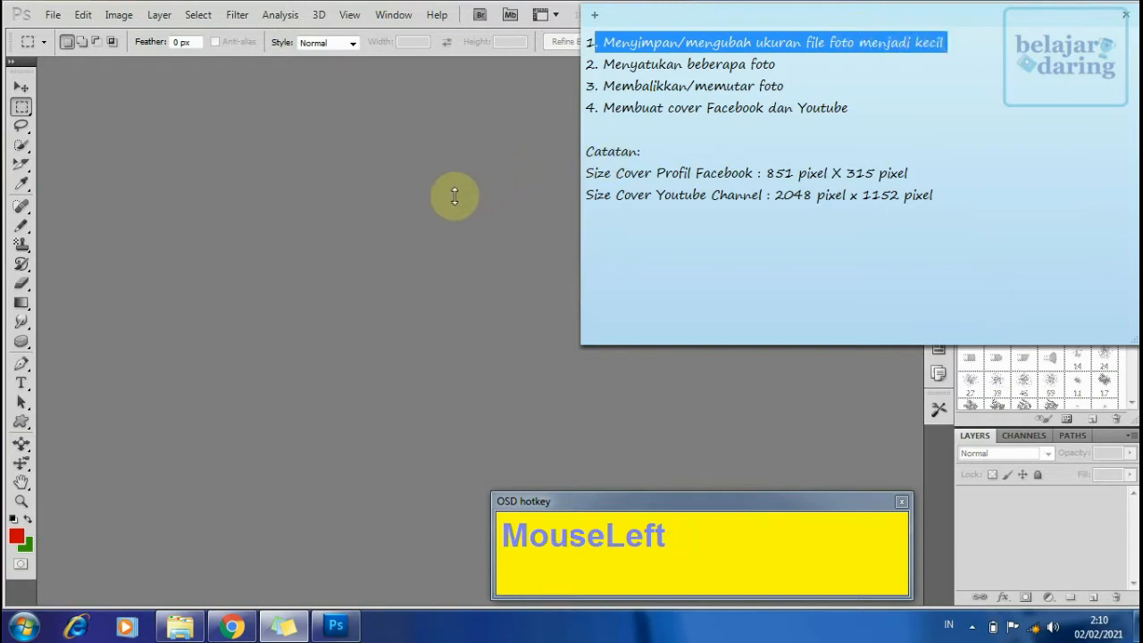
{"action": "left_click", "coordinate": [348, 408]}
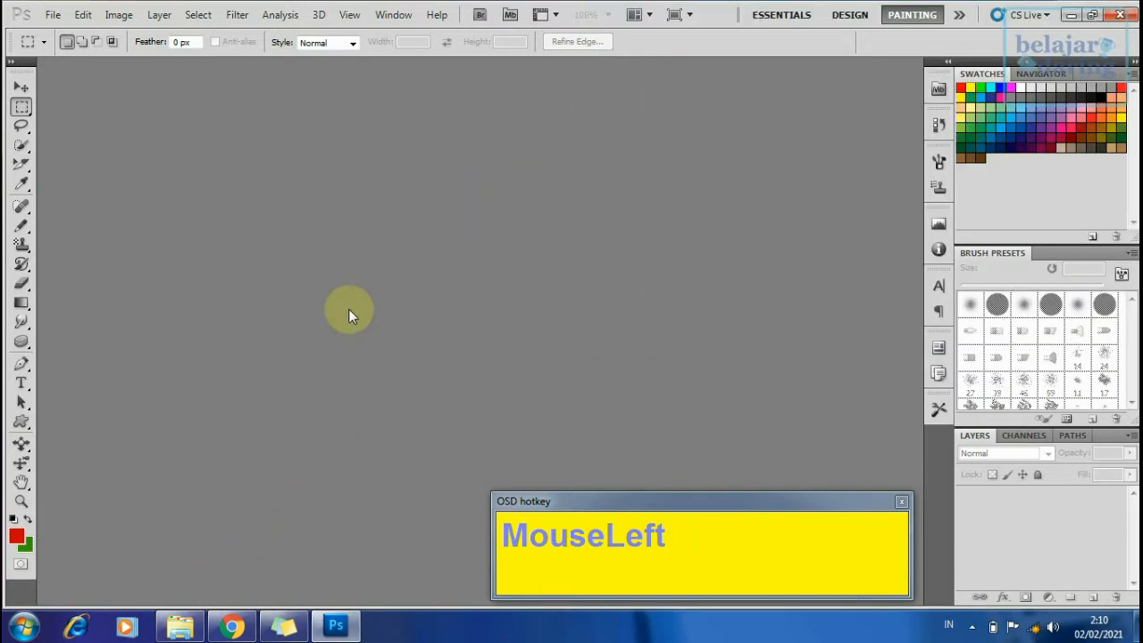
{"action": "double_click", "coordinate": [353, 267]}
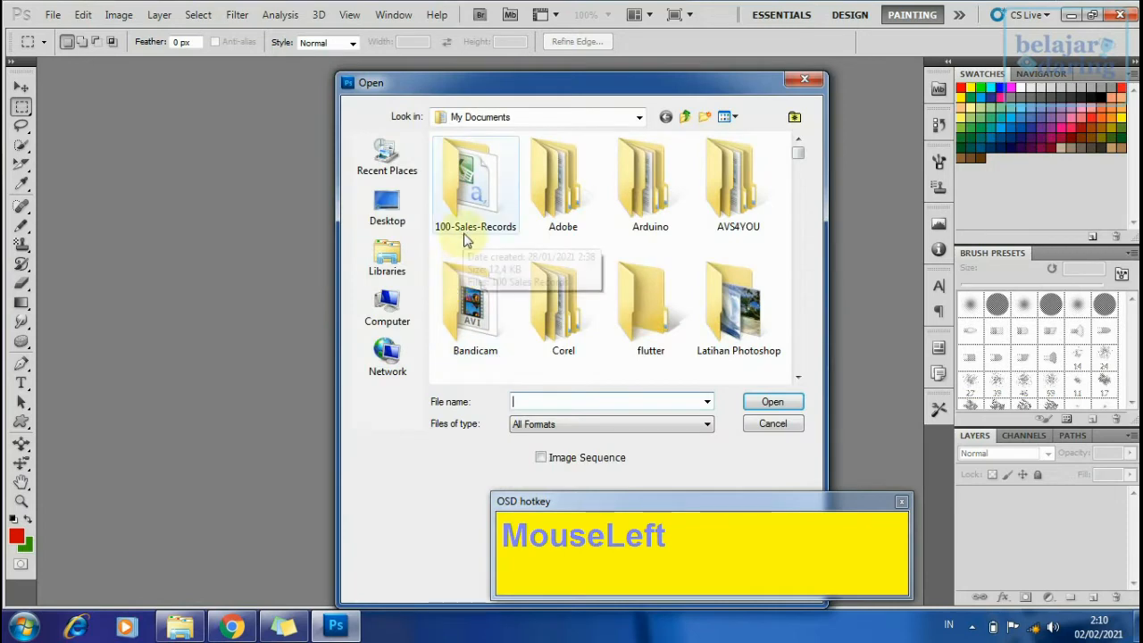
{"action": "double_click", "coordinate": [739, 317]}
{"action": "left_click", "coordinate": [478, 196]}
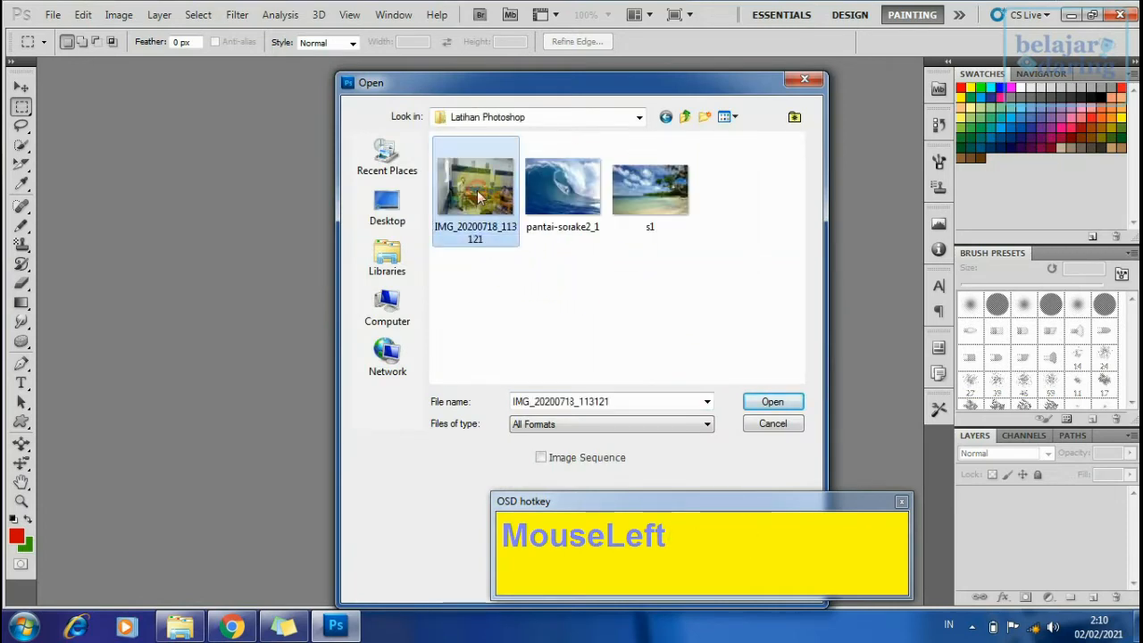
- Switch to Windows Explorer and compare the dimensions and file sizes of s1 and IMG_20200718_113121 in the Latihan Photoshop folder
{"action": "left_click", "coordinate": [177, 625]}
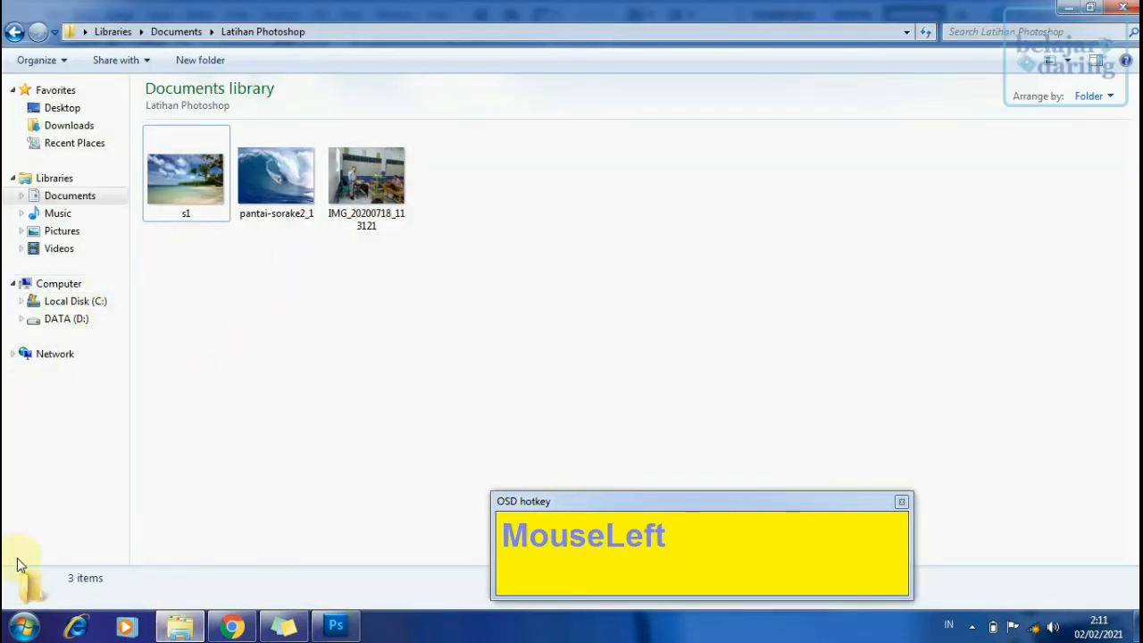
{"action": "left_click_drag", "start_coordinate": [178, 176], "coordinate": [177, 177]}
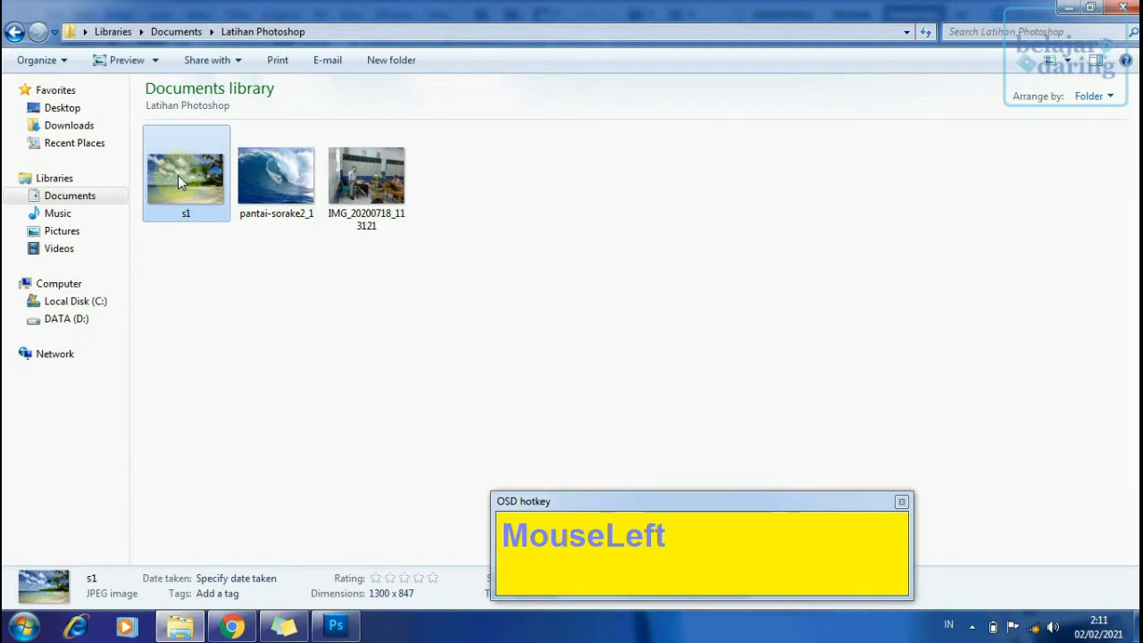
{"action": "left_click_drag", "start_coordinate": [695, 498], "coordinate": [735, 452]}
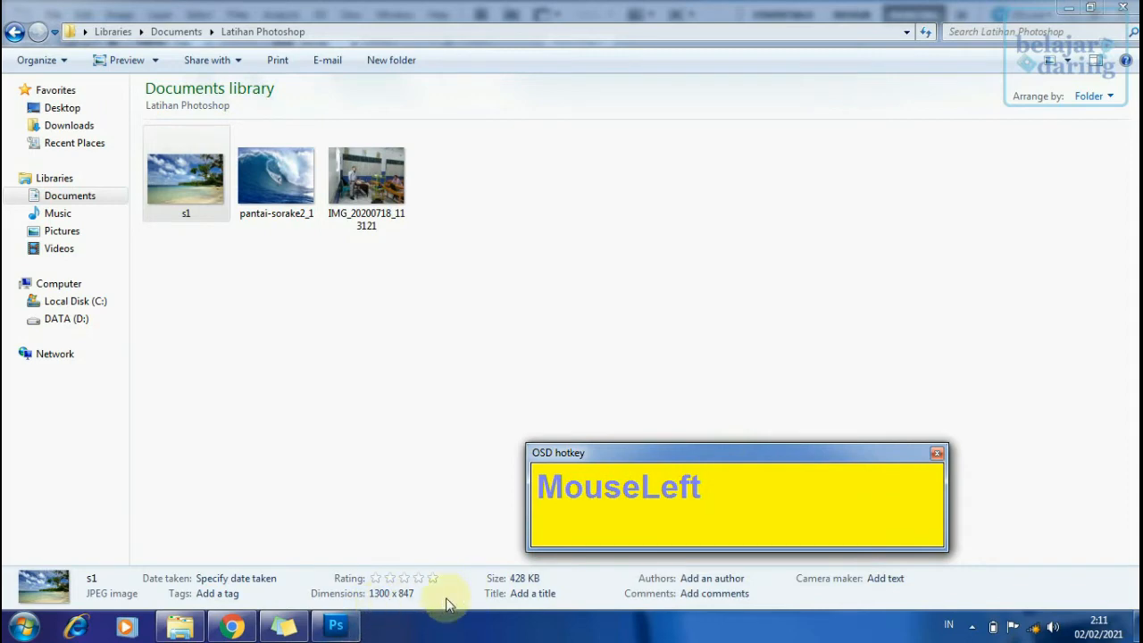
{"action": "left_click", "coordinate": [520, 593]}
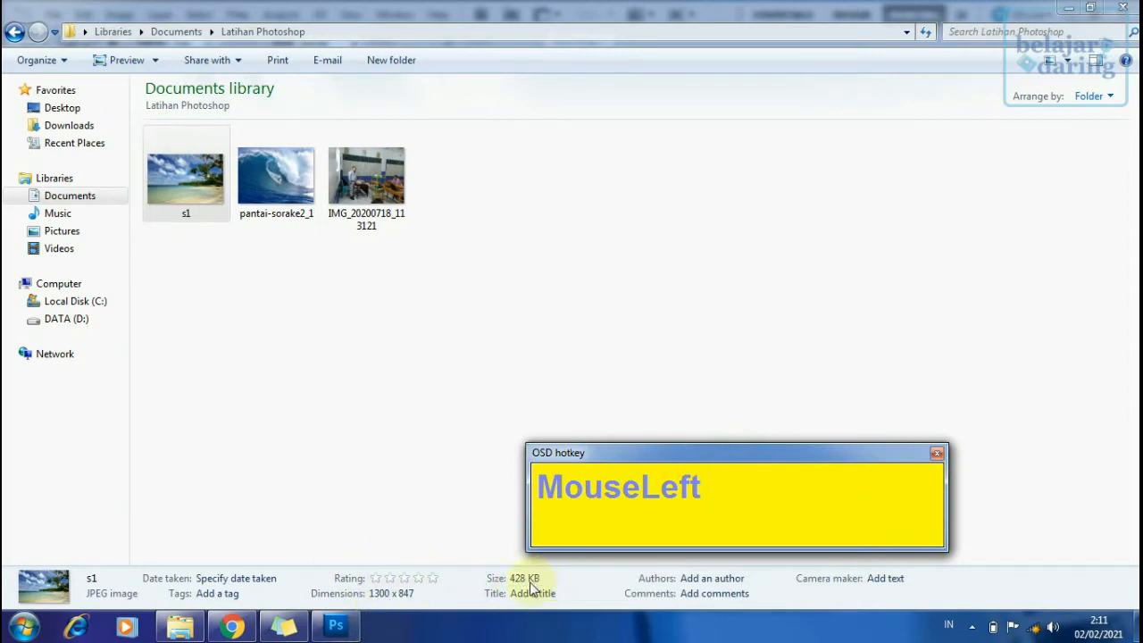
{"action": "left_click", "coordinate": [362, 178]}
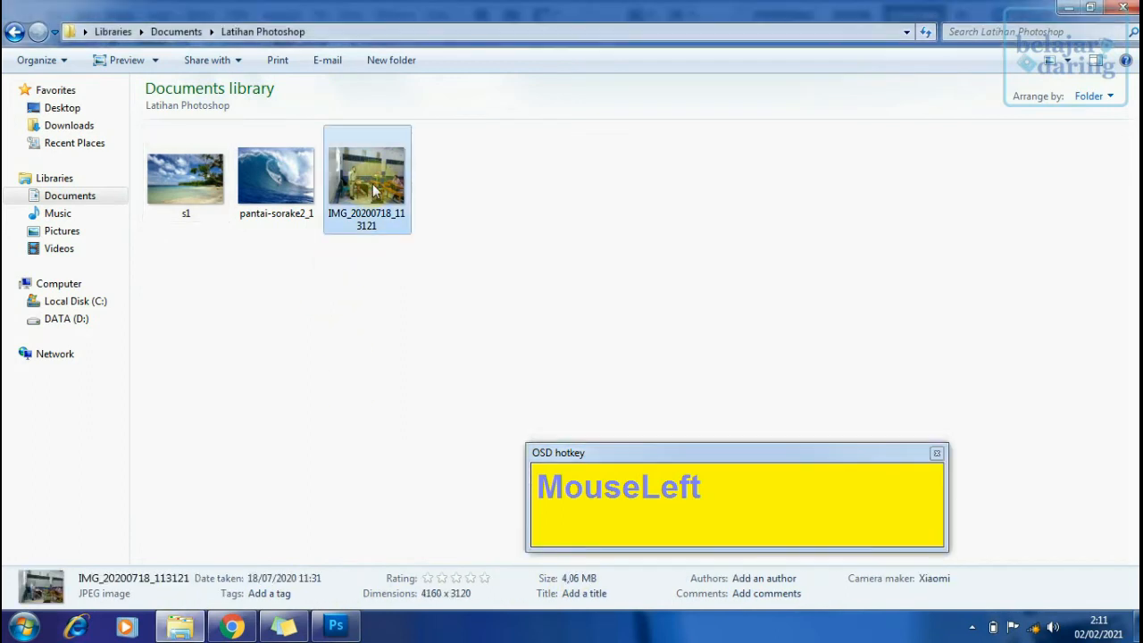
{"action": "left_click", "coordinate": [576, 591]}
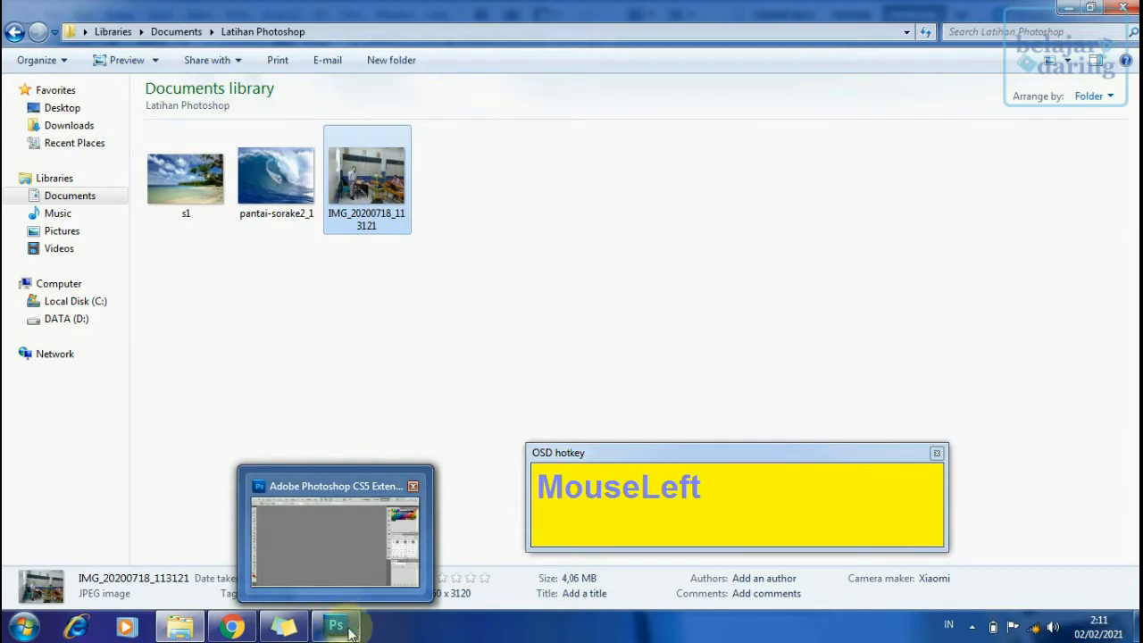
{"action": "left_click", "coordinate": [435, 287]}
{"action": "left_click", "coordinate": [382, 196]}
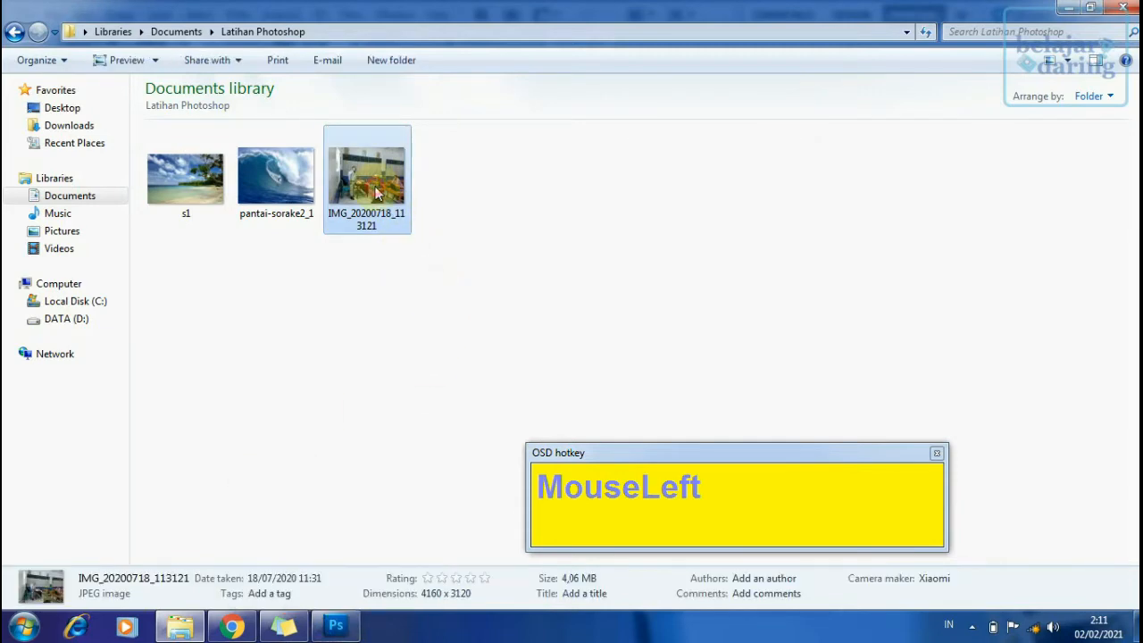
- Cancel the pending Open dialog, bring IMG_20200718_113121 from Windows Explorer into Photoshop, and close the document
{"action": "left_click_drag", "start_coordinate": [375, 181], "coordinate": [215, 489]}
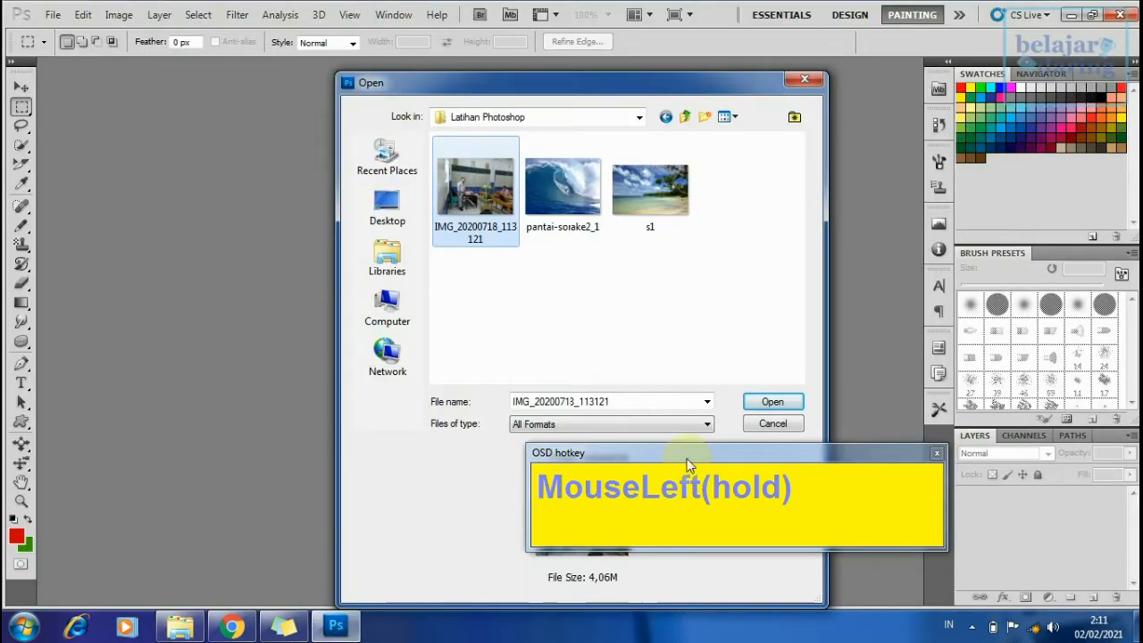
{"action": "left_click", "coordinate": [766, 427]}
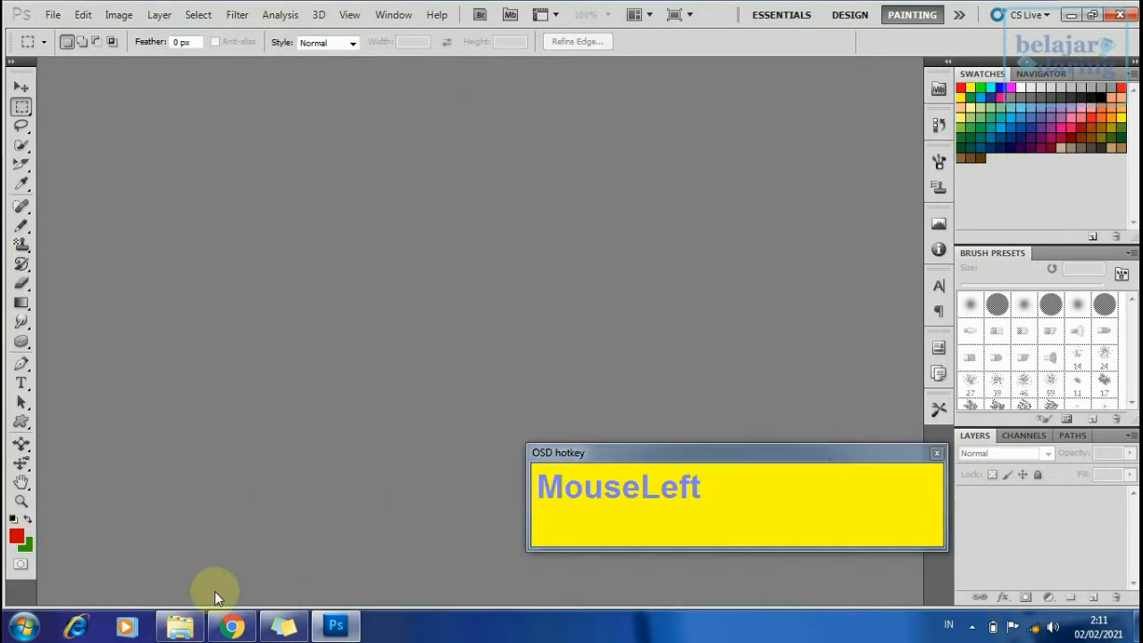
{"action": "left_click", "coordinate": [179, 625]}
{"action": "left_click_drag", "start_coordinate": [361, 183], "coordinate": [390, 412]}
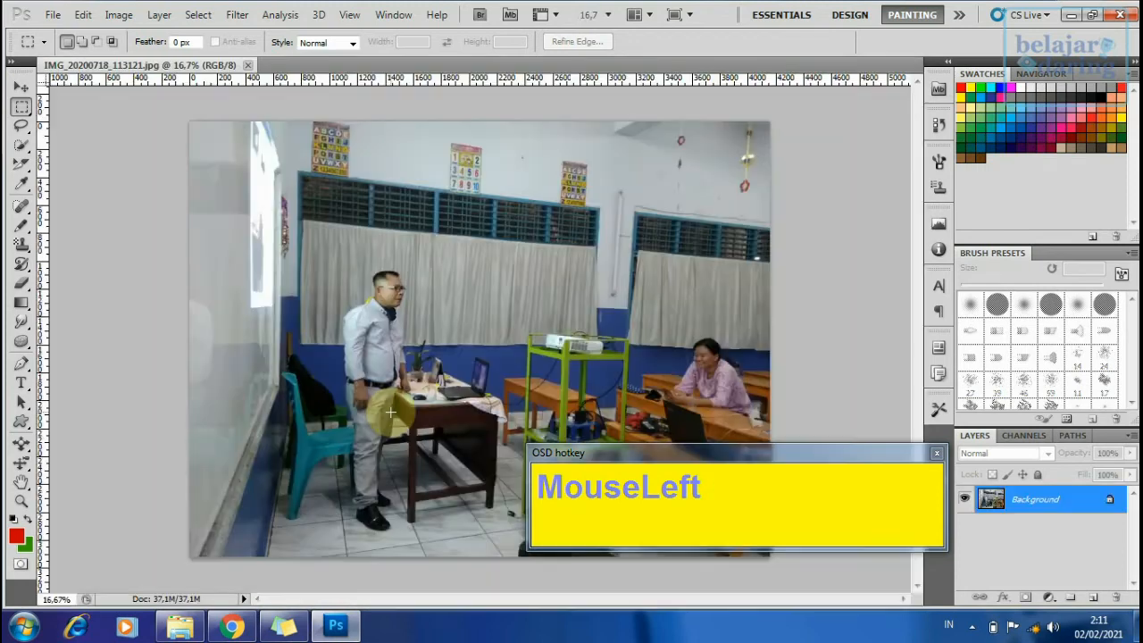
{"action": "left_click", "coordinate": [247, 65]}
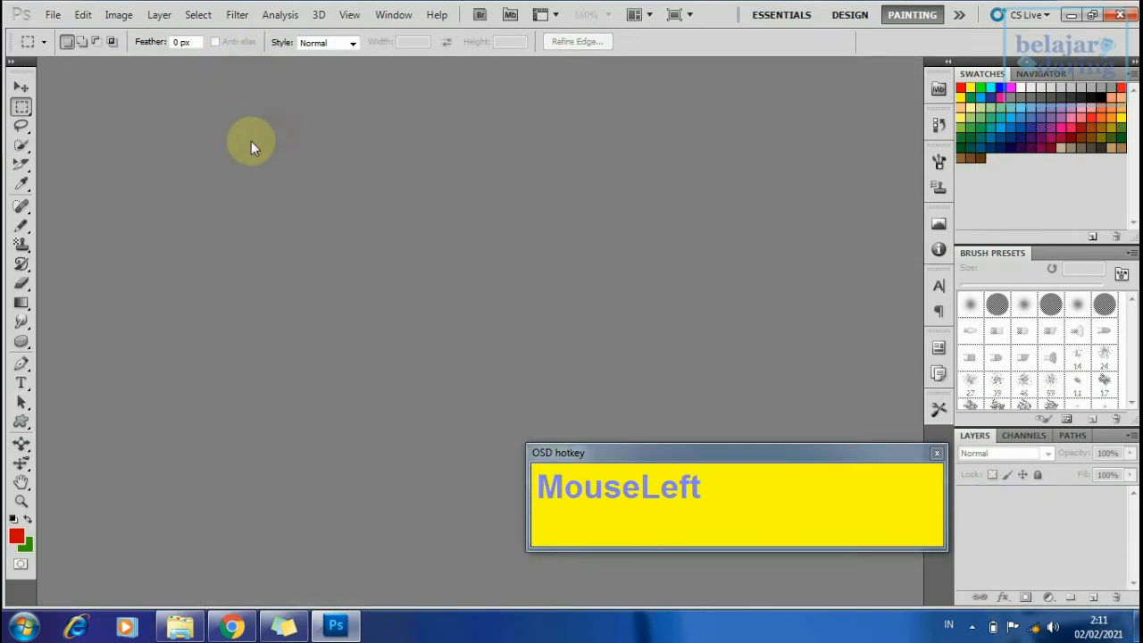
{"action": "double_click", "coordinate": [293, 158]}
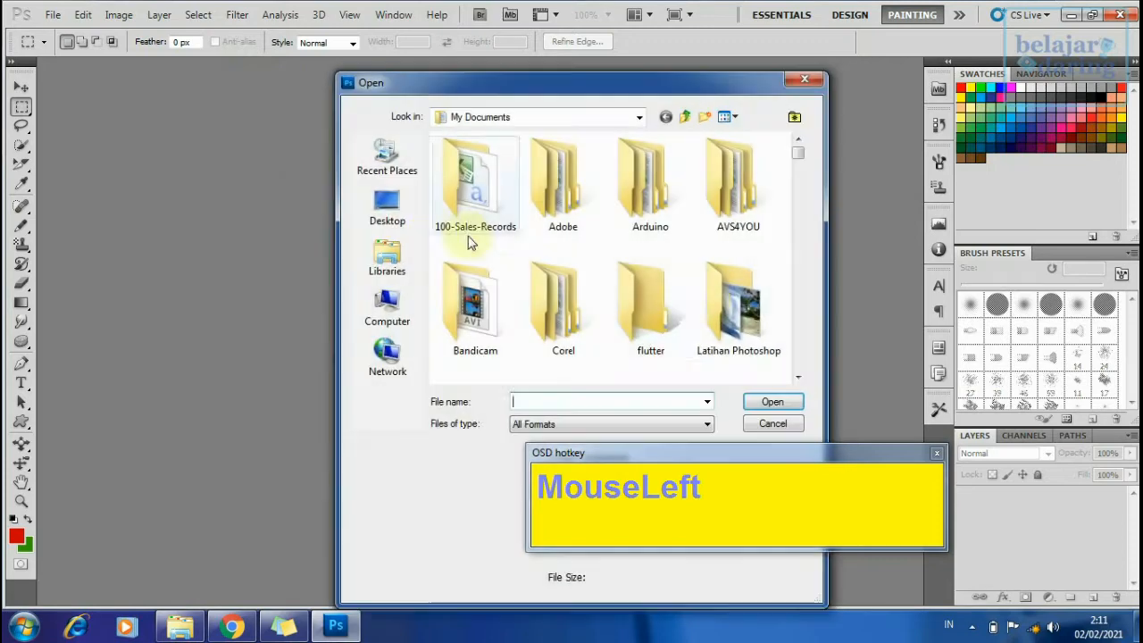
{"action": "left_click", "coordinate": [734, 331]}
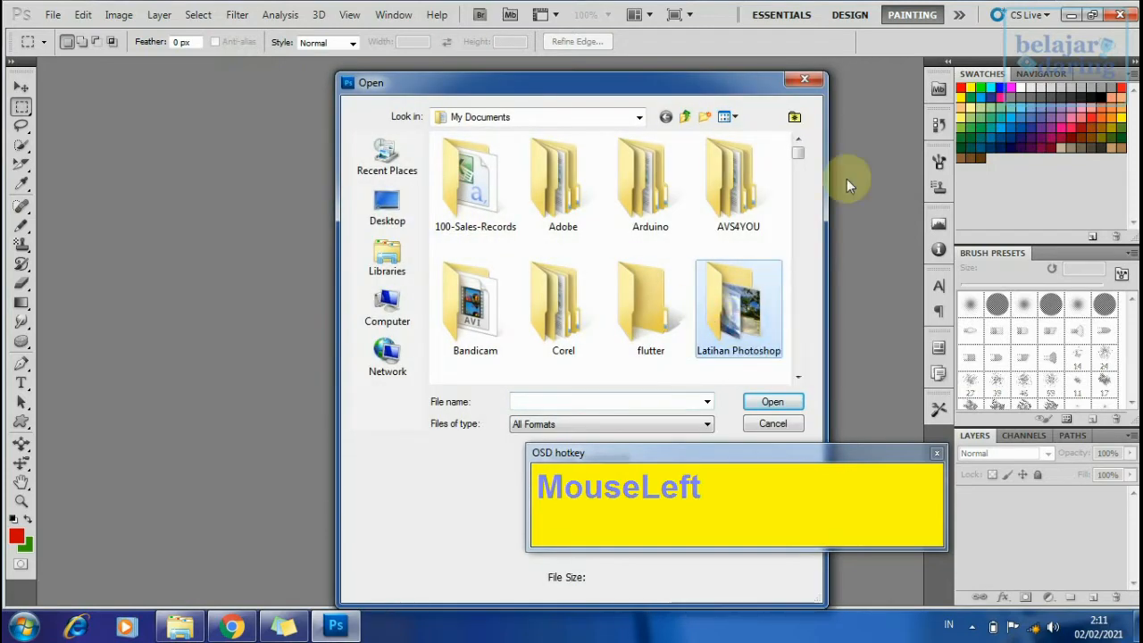
{"action": "double_click", "coordinate": [745, 317]}
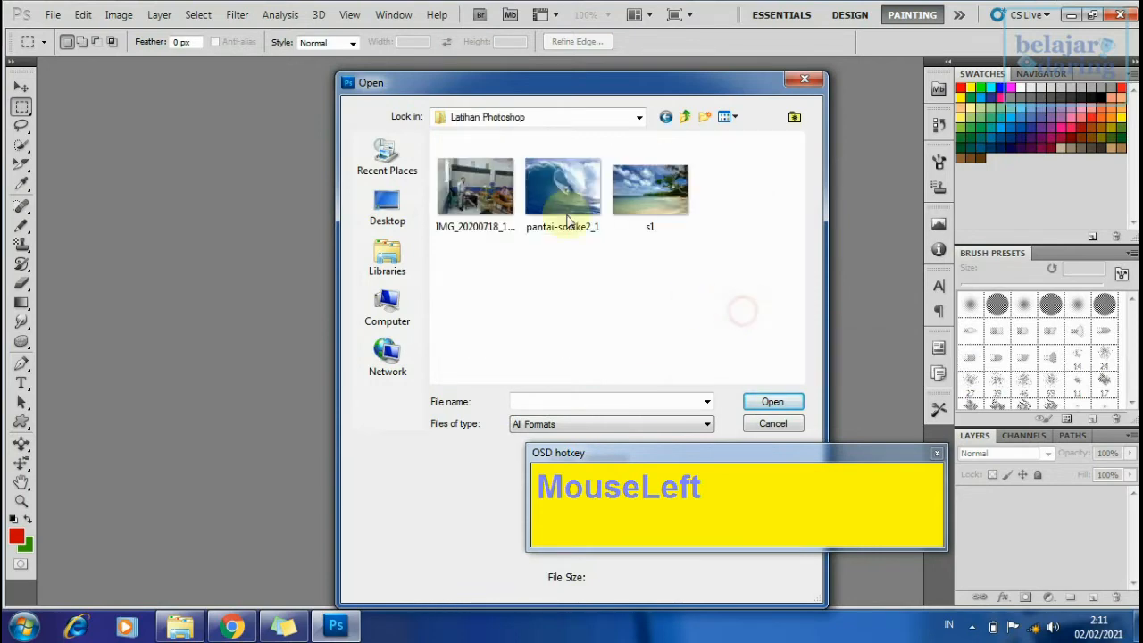
{"action": "left_click", "coordinate": [479, 187]}
{"action": "left_click", "coordinate": [782, 427]}
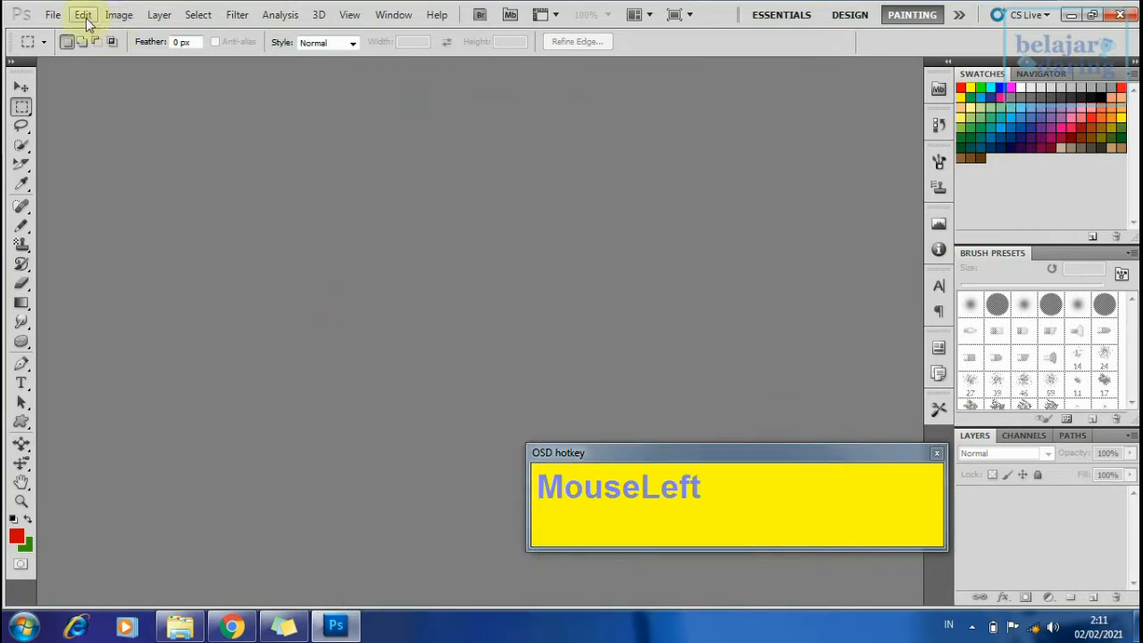
- Open the photo IMG_20200718_113121 from the Latihan Photoshop folder in My Documents
{"action": "left_click", "coordinate": [53, 15]}
{"action": "left_click", "coordinate": [69, 48]}
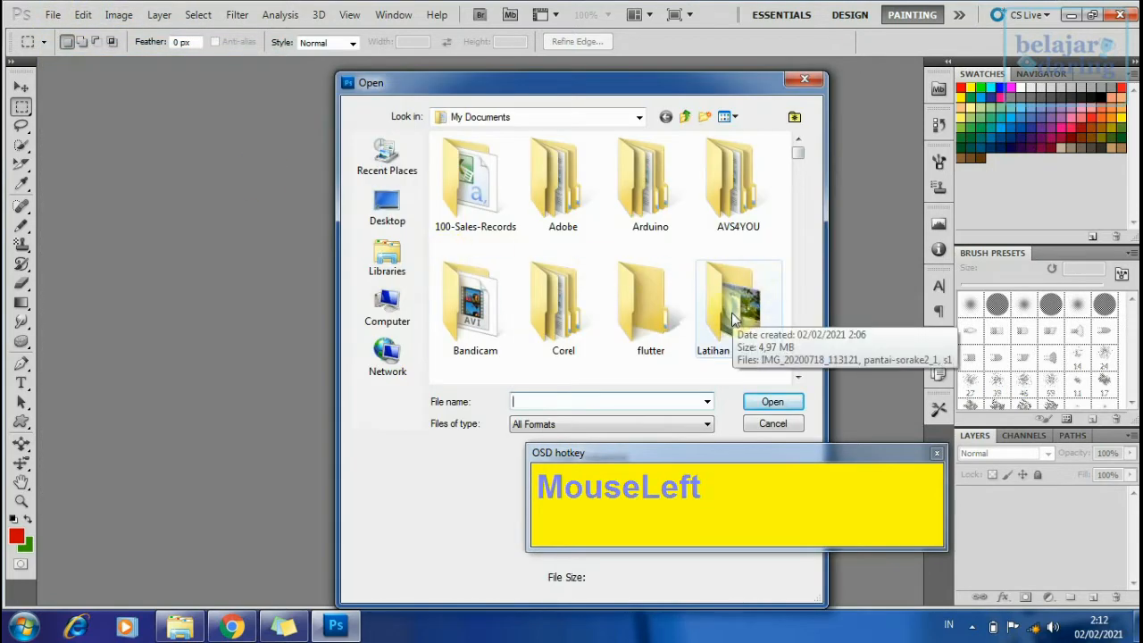
{"action": "double_click", "coordinate": [732, 318]}
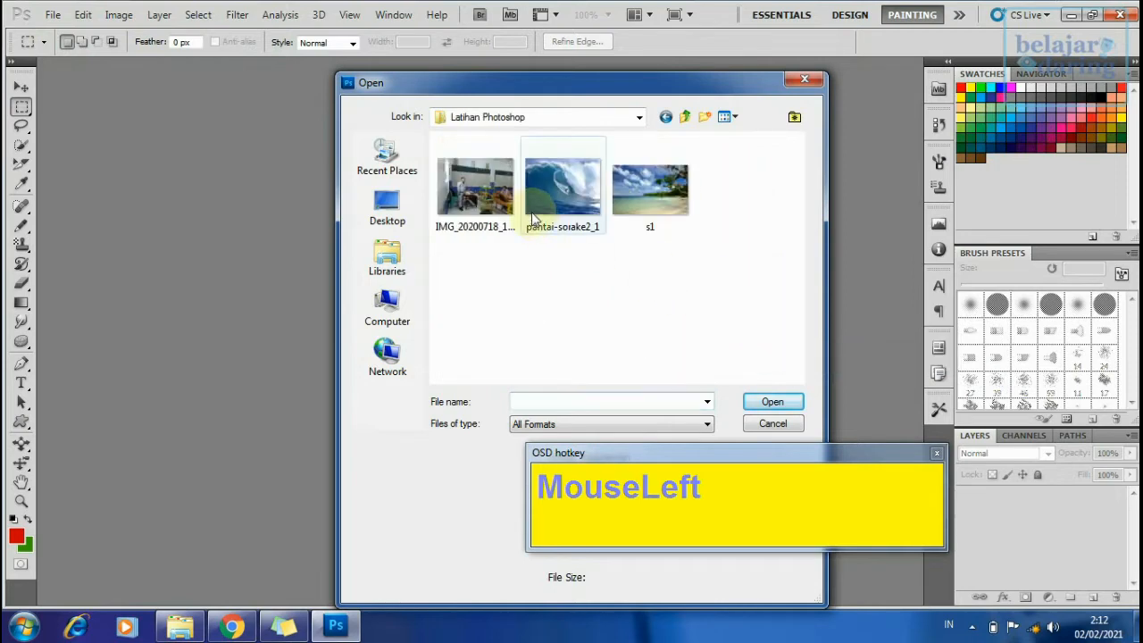
{"action": "left_click", "coordinate": [471, 197]}
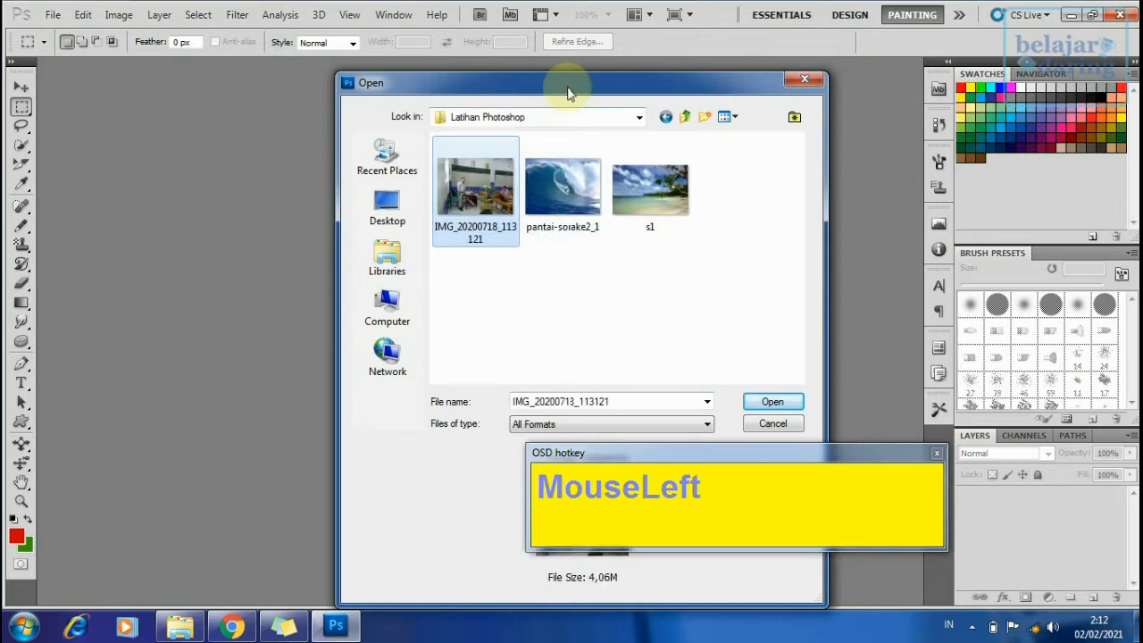
{"action": "left_click_drag", "start_coordinate": [572, 85], "coordinate": [355, 65]}
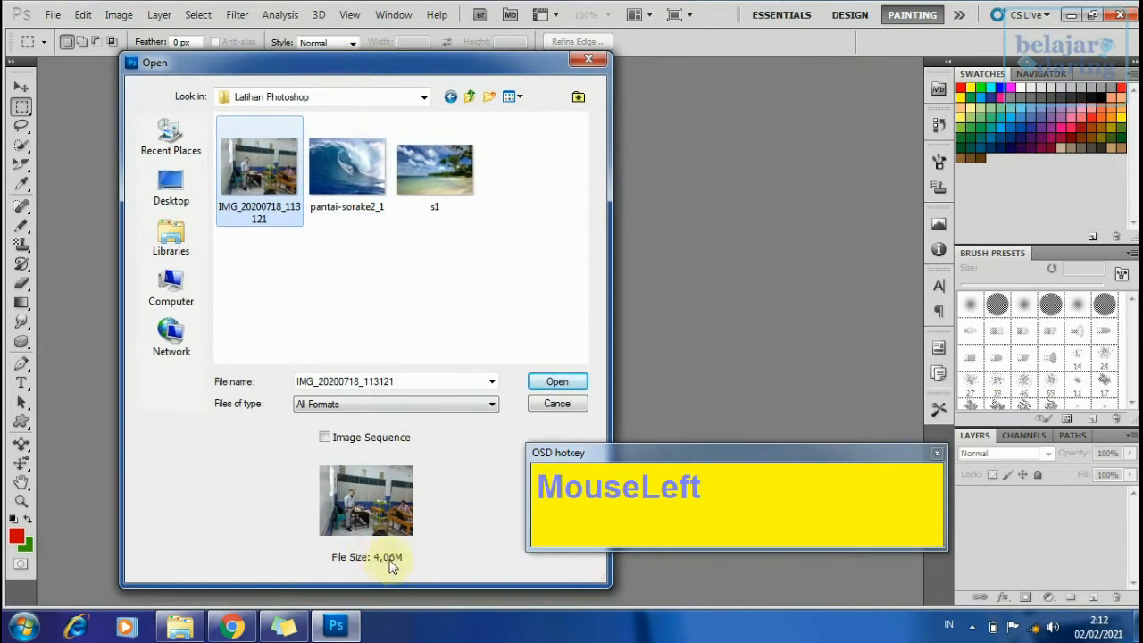
{"action": "left_click", "coordinate": [552, 382]}
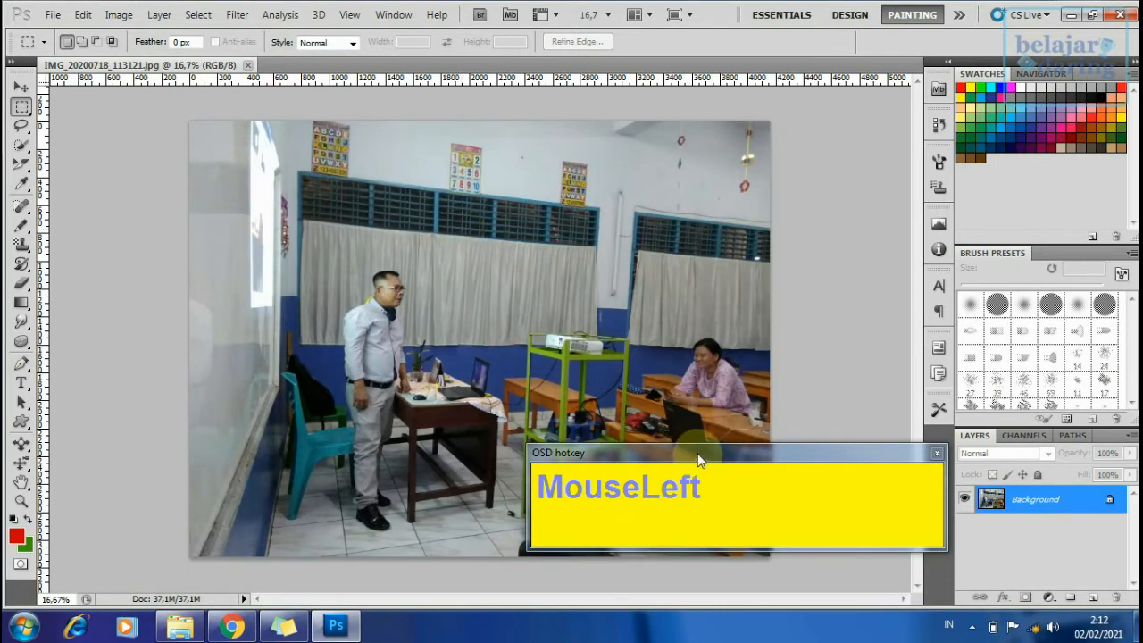
{"action": "left_click_drag", "start_coordinate": [699, 459], "coordinate": [669, 504]}
{"action": "left_click", "coordinate": [143, 157]}
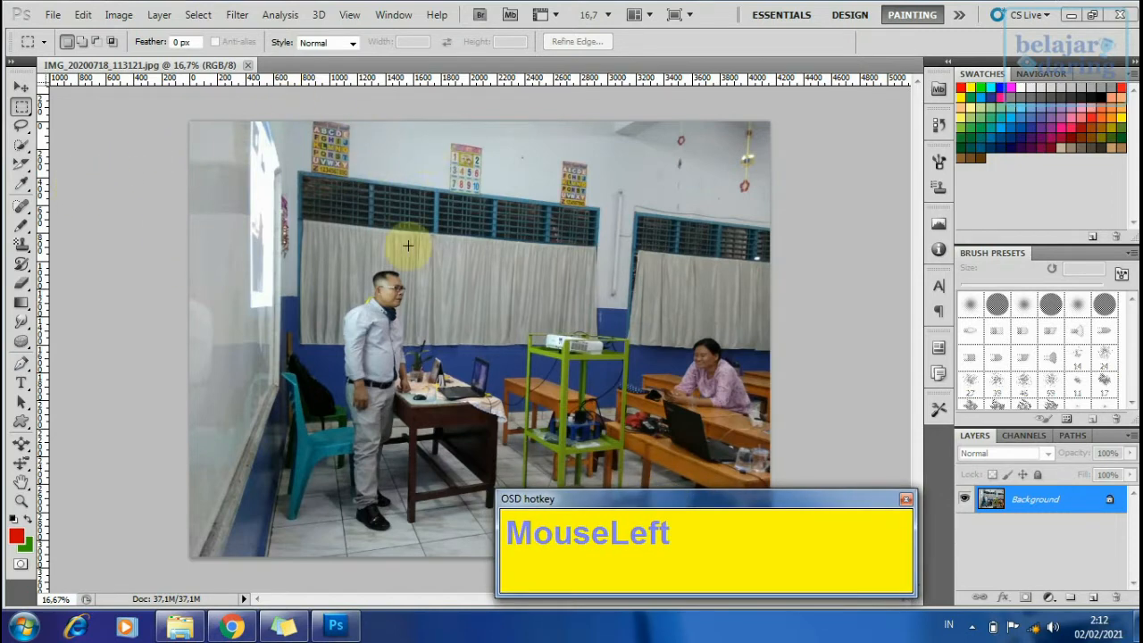
- Save the photo under the name Foto1 in JPEG format in the Latihan Photoshop folder
{"action": "left_click", "coordinate": [52, 15]}
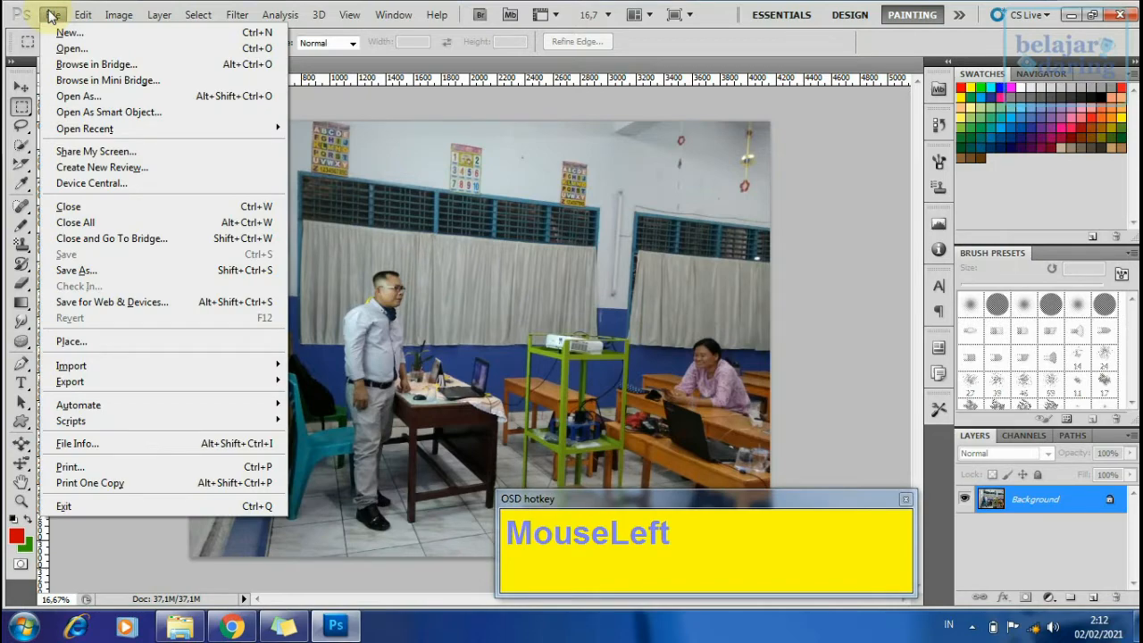
{"action": "left_click", "coordinate": [68, 270]}
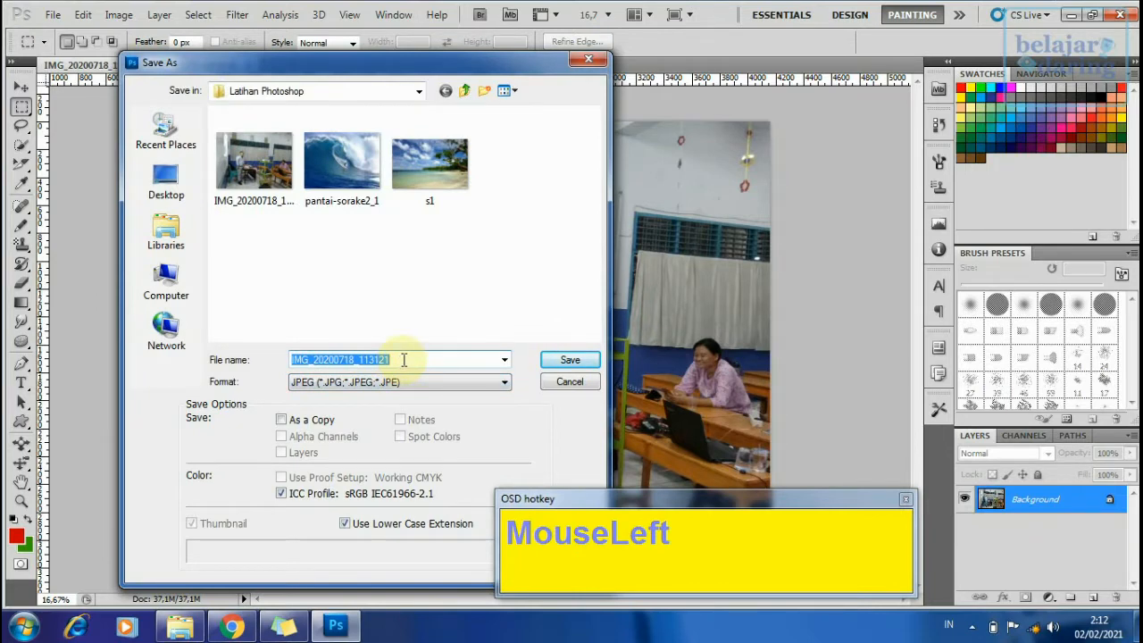
{"action": "type", "text": "Foto"}
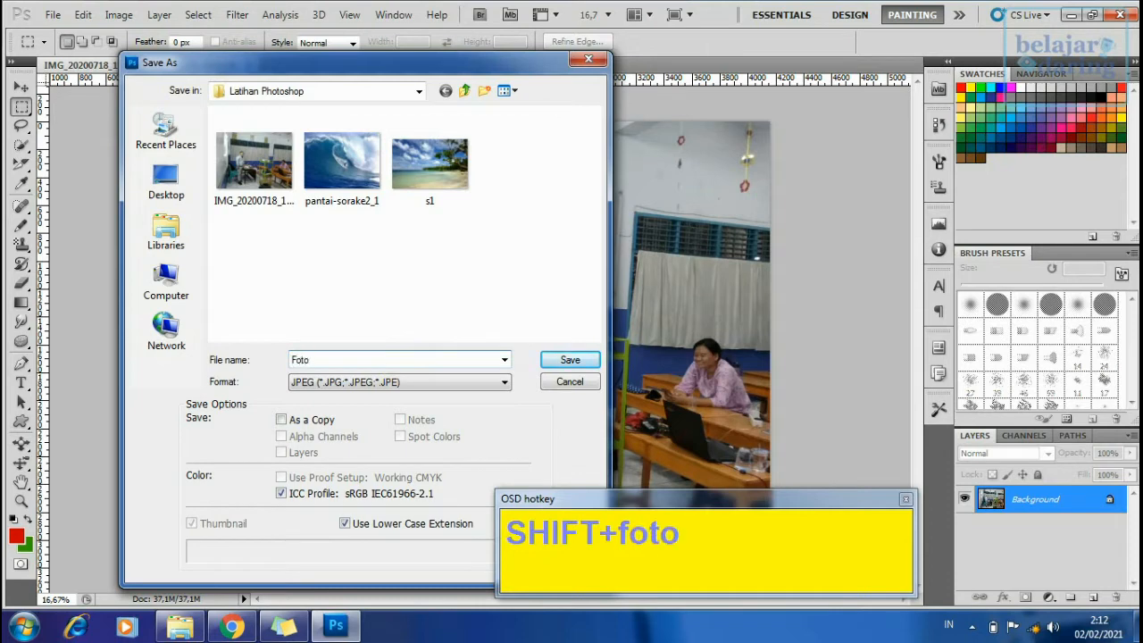
{"action": "type", "text": " 1"}
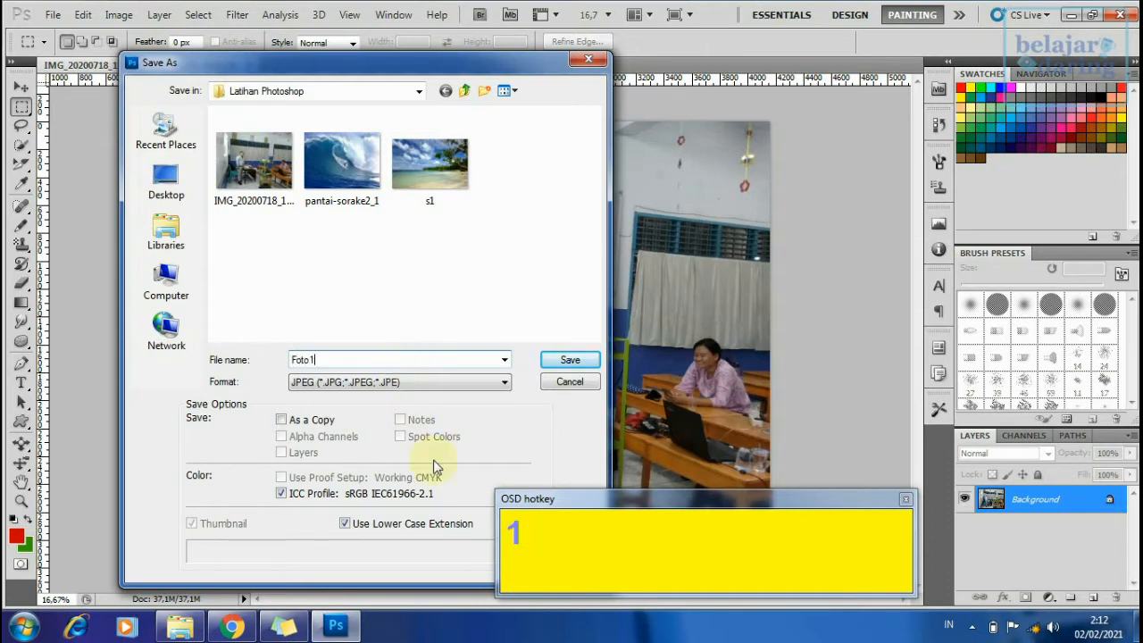
{"action": "left_click_drag", "start_coordinate": [473, 62], "coordinate": [441, 12]}
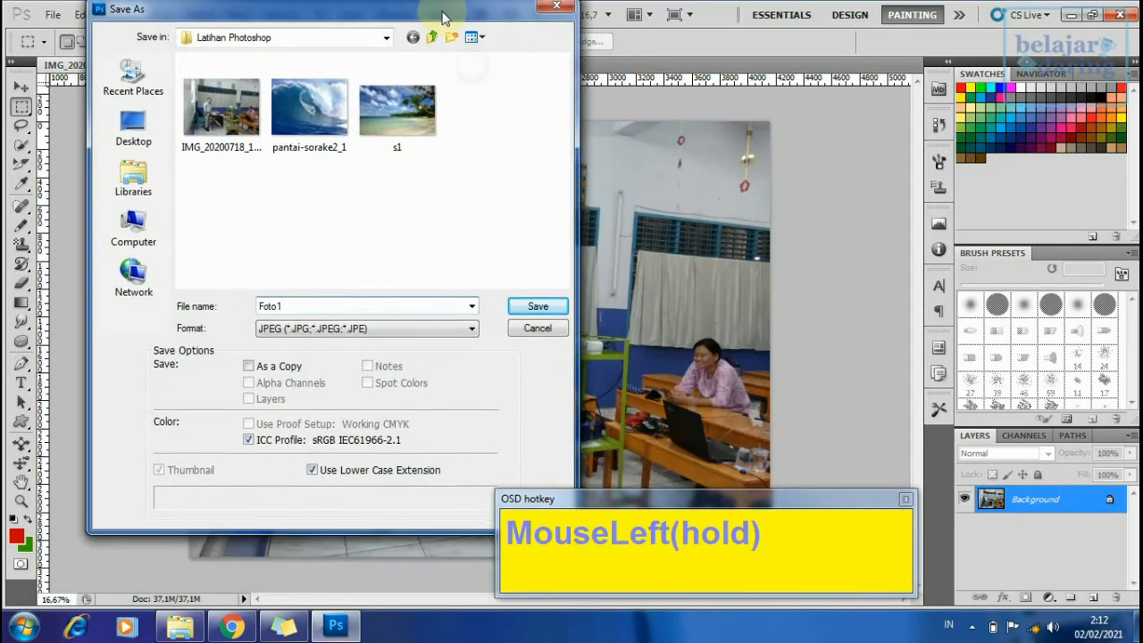
{"action": "left_click", "coordinate": [423, 332]}
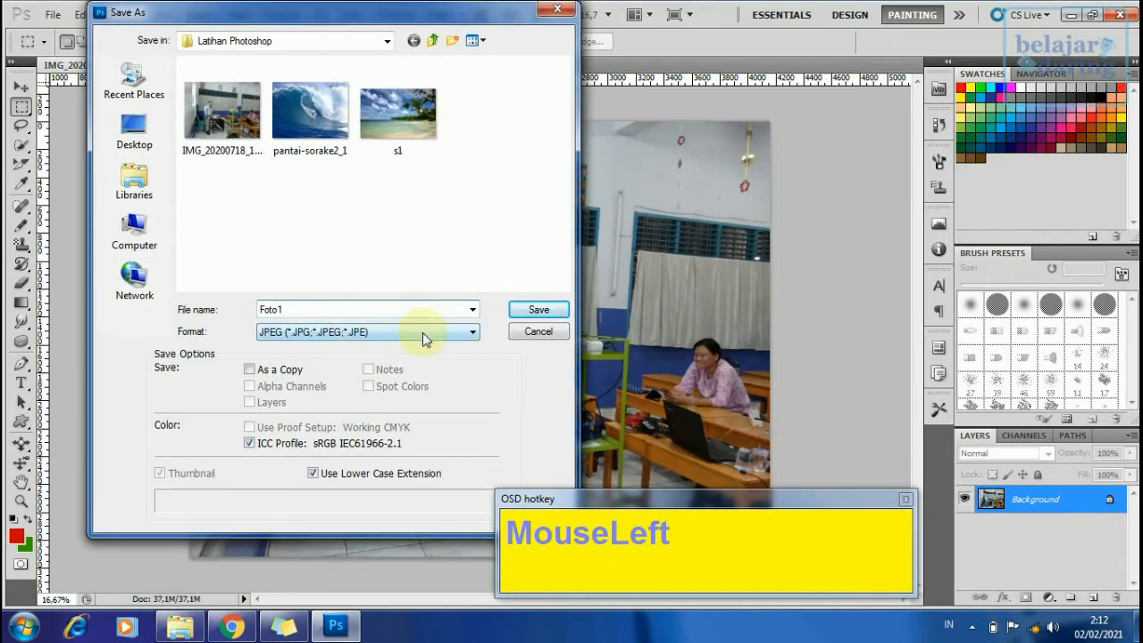
{"action": "left_click", "coordinate": [422, 332]}
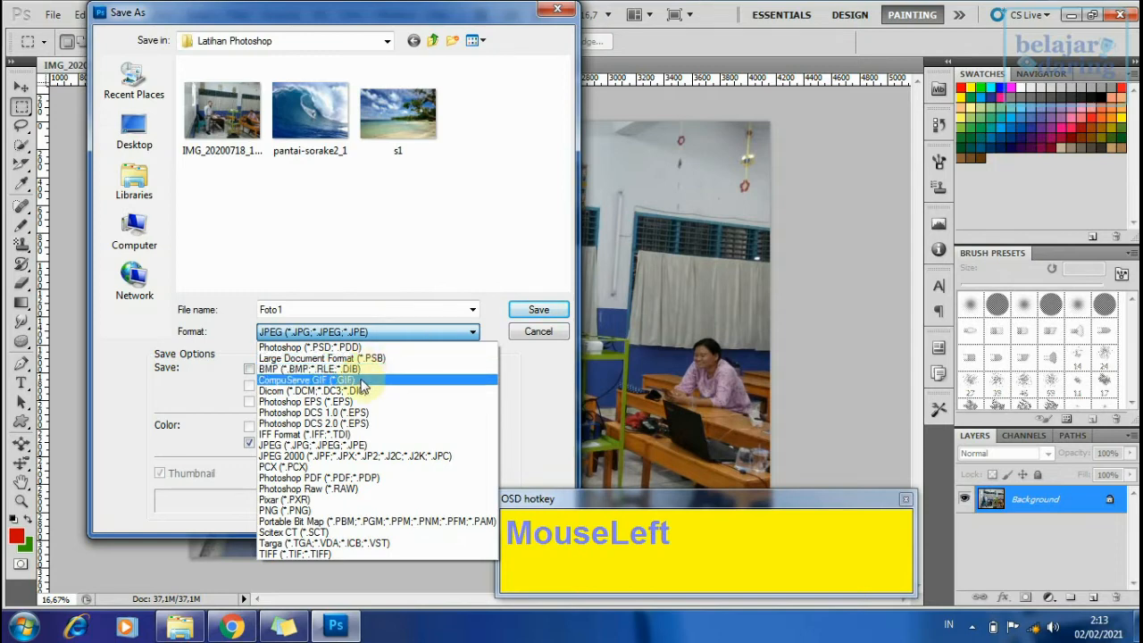
{"action": "left_click", "coordinate": [343, 447]}
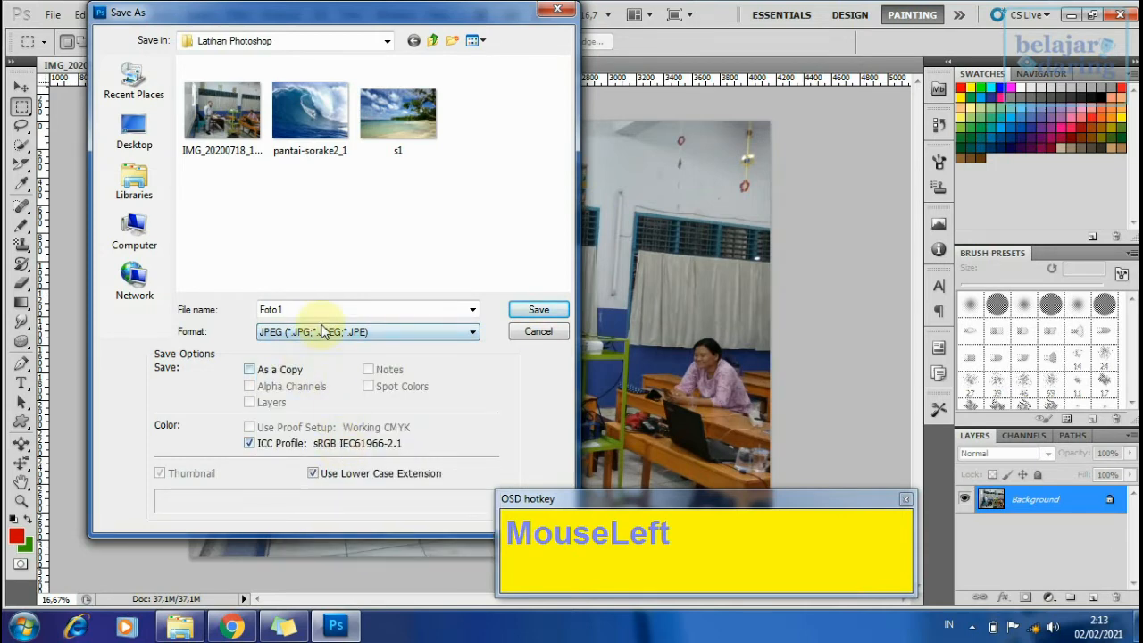
{"action": "double_click", "coordinate": [298, 308]}
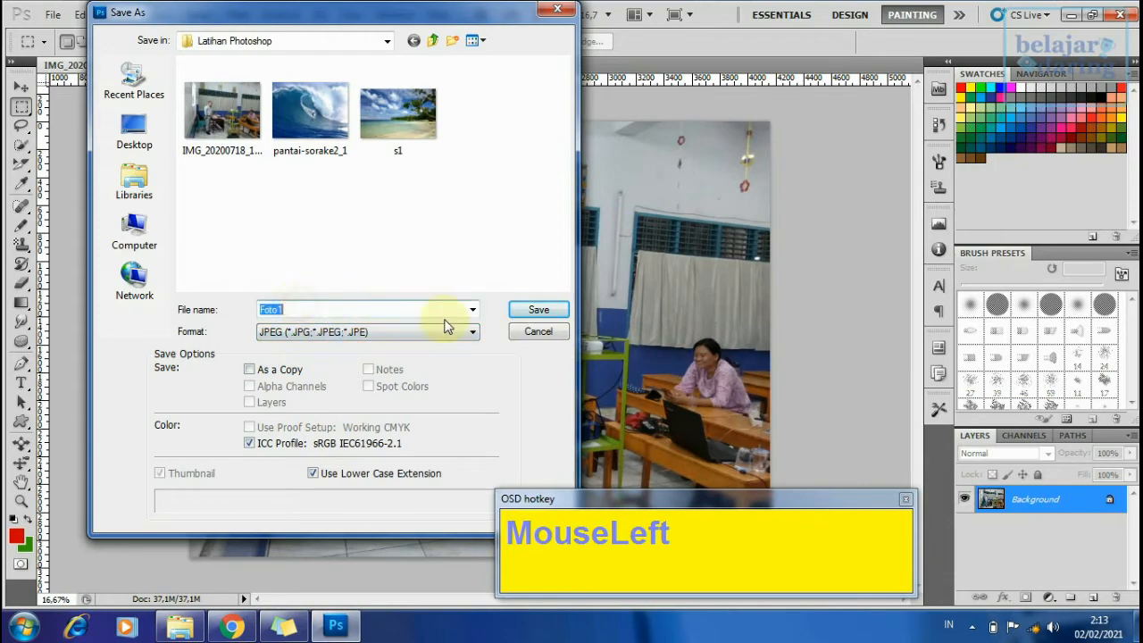
{"action": "left_click", "coordinate": [542, 309]}
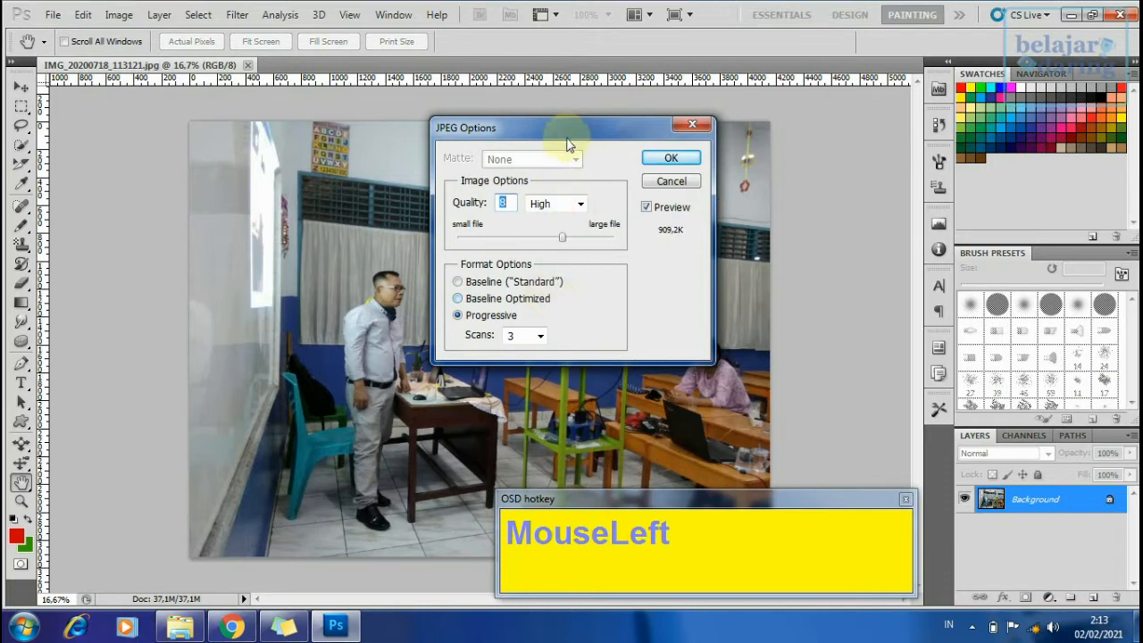
- Set Foto1's JPEG options to Baseline ("Standard") with Maximum quality at 12, and confirm the save
{"action": "left_click_drag", "start_coordinate": [578, 126], "coordinate": [399, 130]}
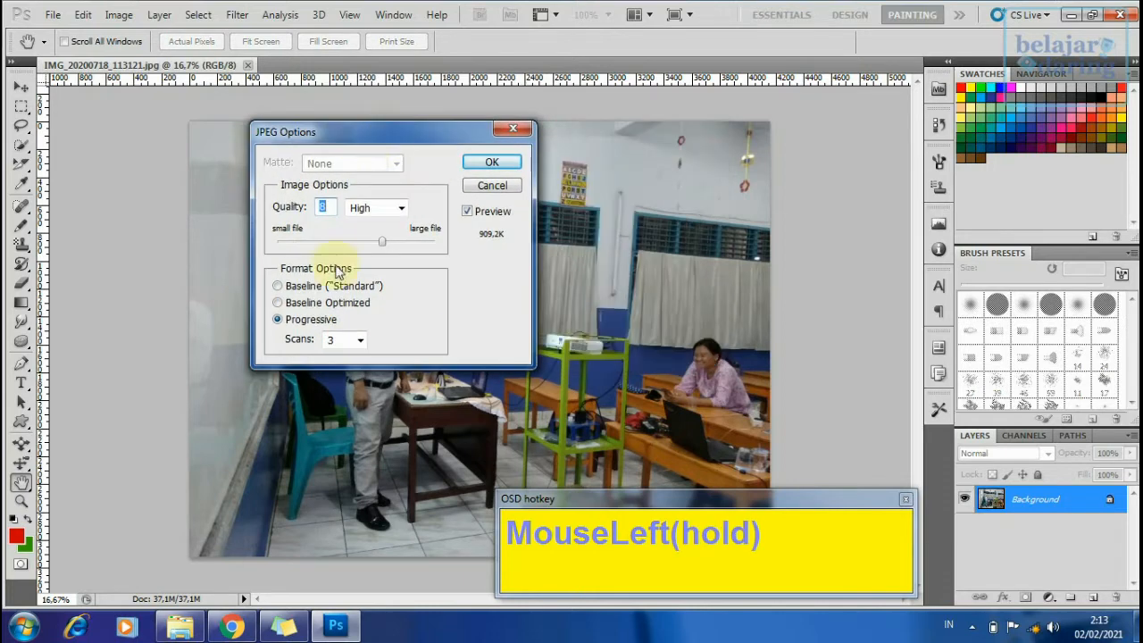
{"action": "left_click", "coordinate": [289, 290]}
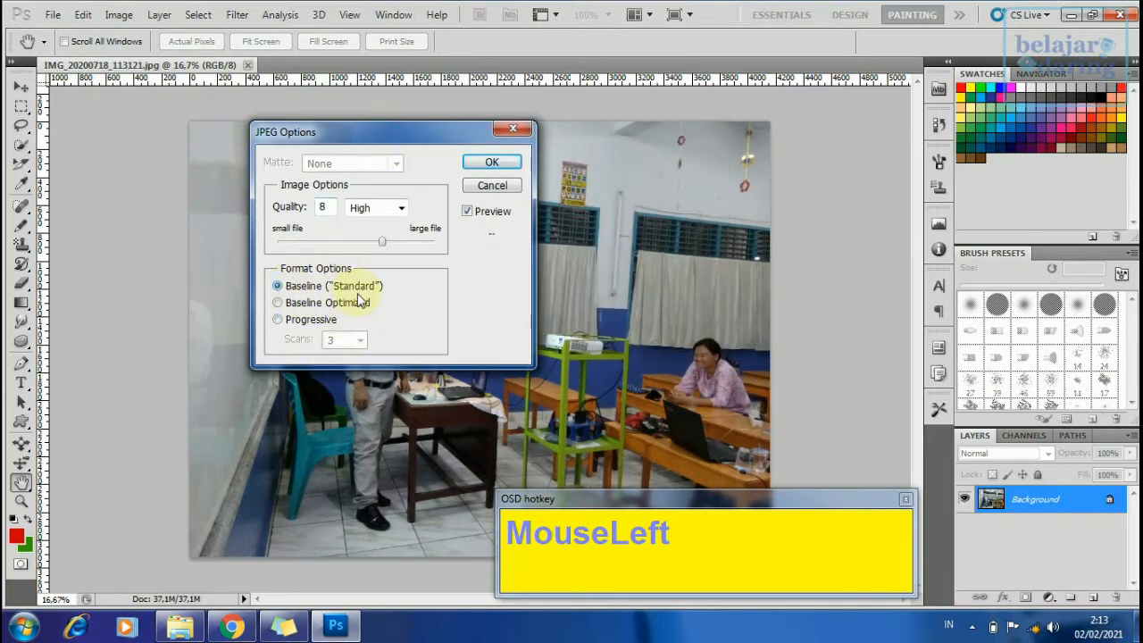
{"action": "left_click", "coordinate": [366, 210]}
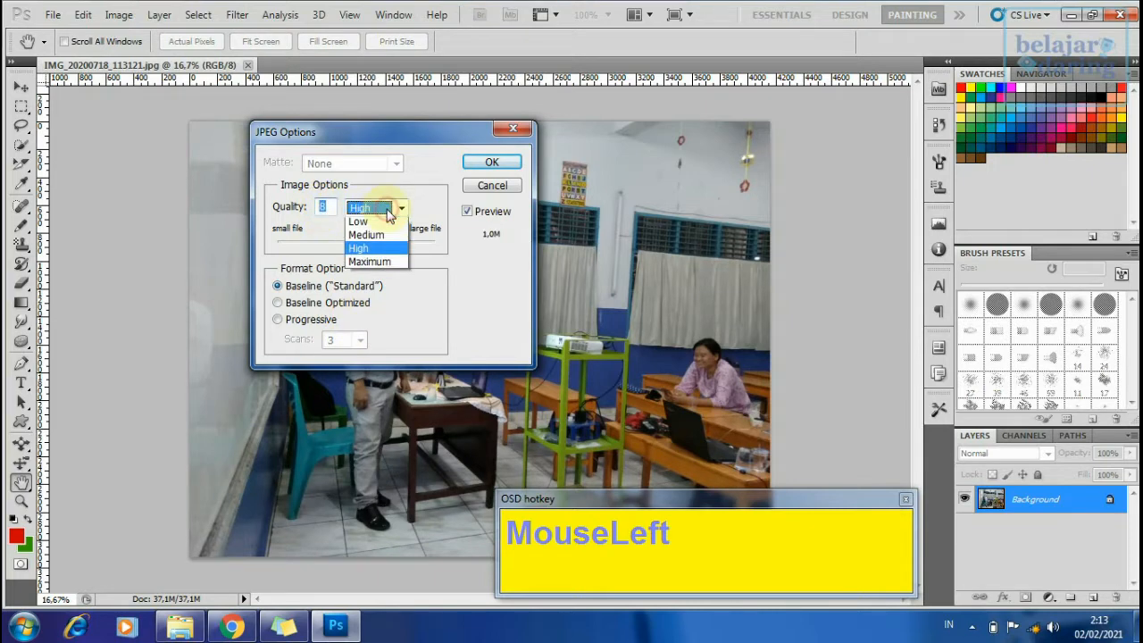
{"action": "left_click", "coordinate": [367, 265]}
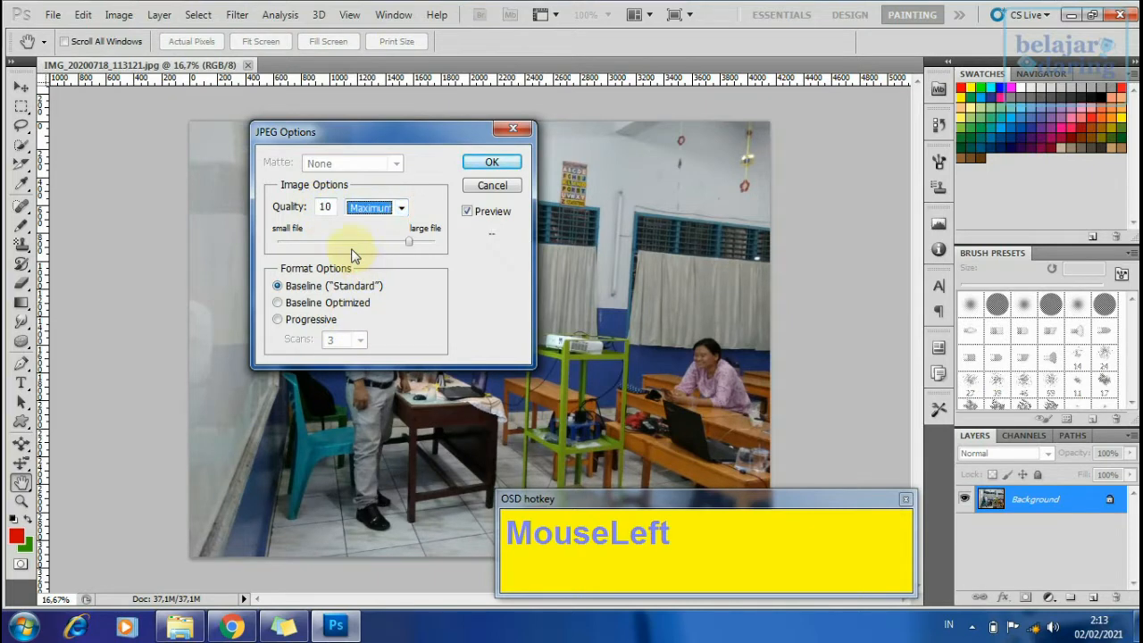
{"action": "double_click", "coordinate": [326, 208]}
{"action": "type", "text": "12"}
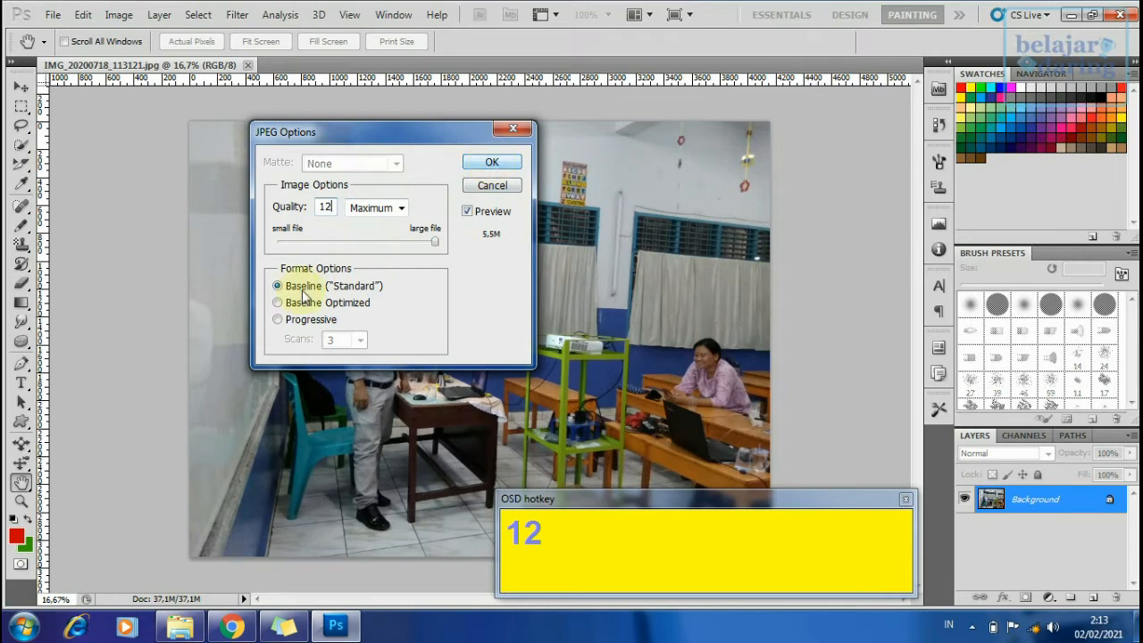
{"action": "left_click", "coordinate": [492, 163]}
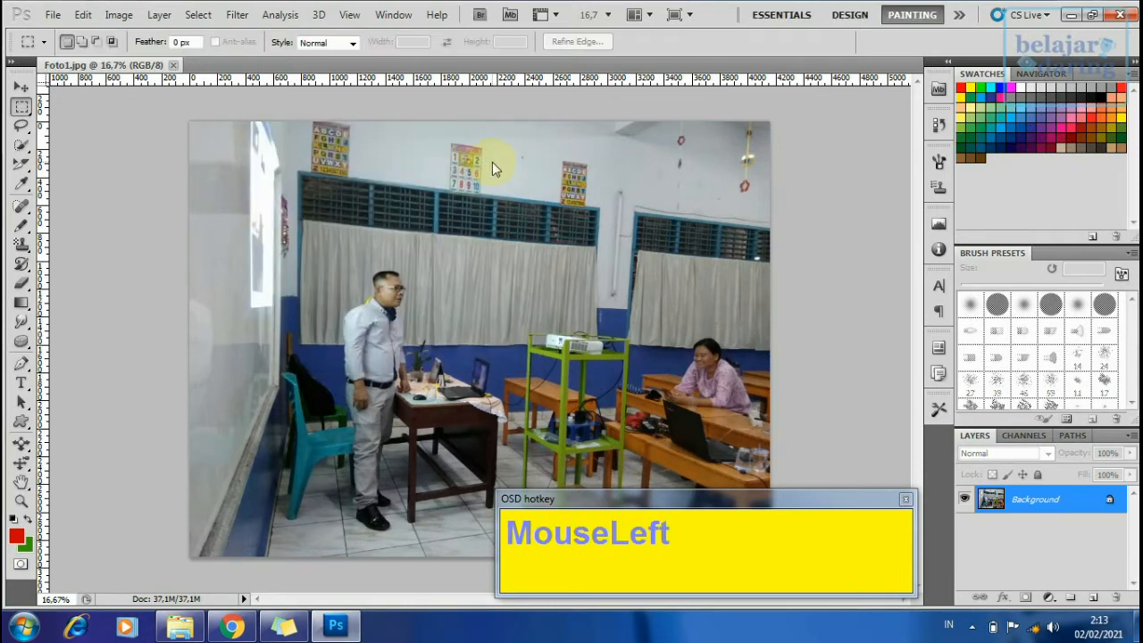
- Switch to Windows Explorer, check the file size of Foto1 in the Latihan Photoshop folder, and return to Photoshop
{"action": "left_click", "coordinate": [179, 625]}
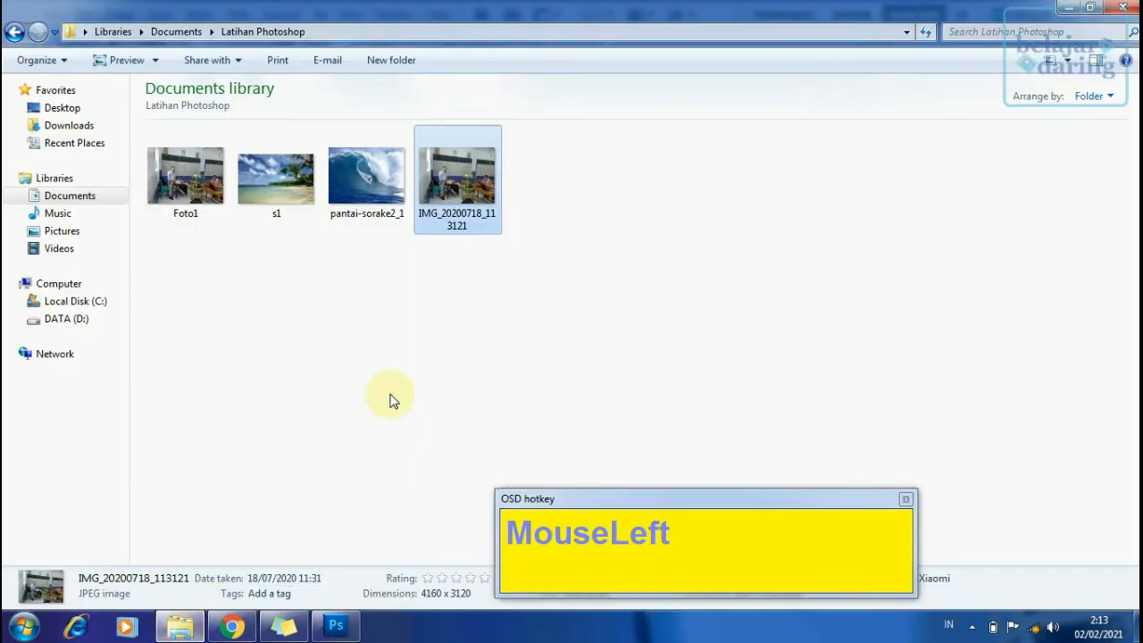
{"action": "left_click", "coordinate": [176, 190]}
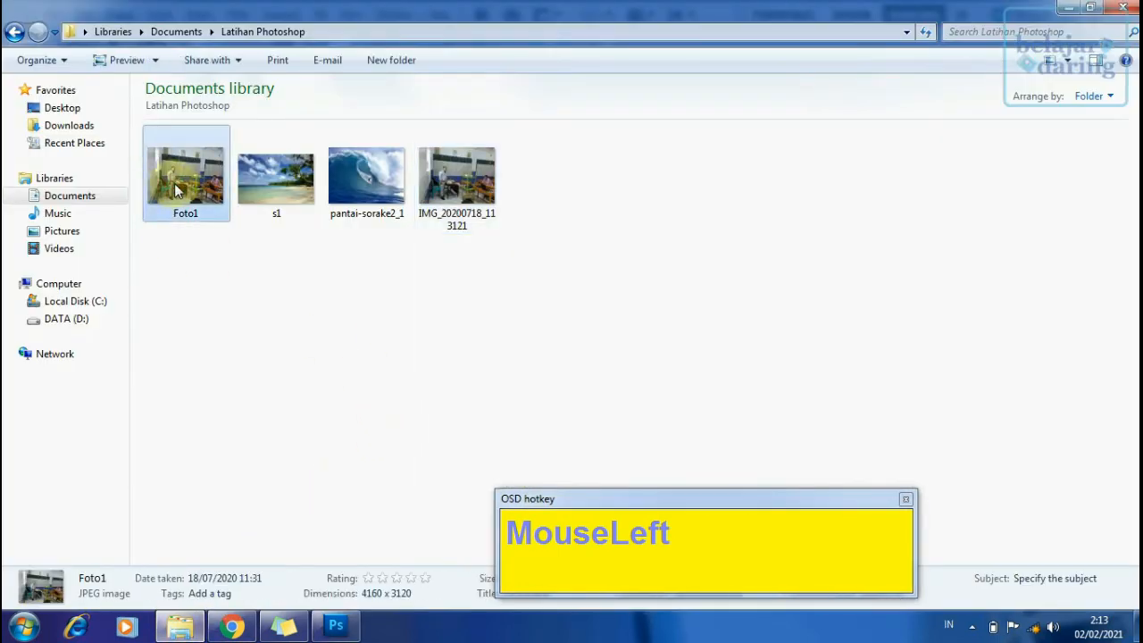
{"action": "left_click_drag", "start_coordinate": [732, 505], "coordinate": [798, 434]}
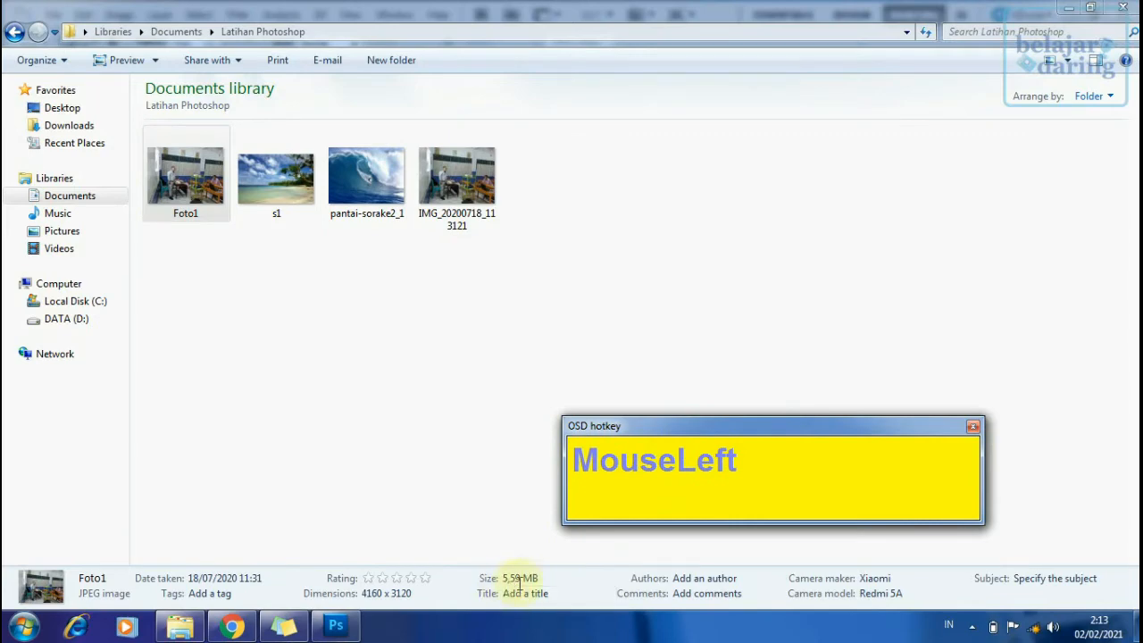
{"action": "left_click", "coordinate": [337, 625]}
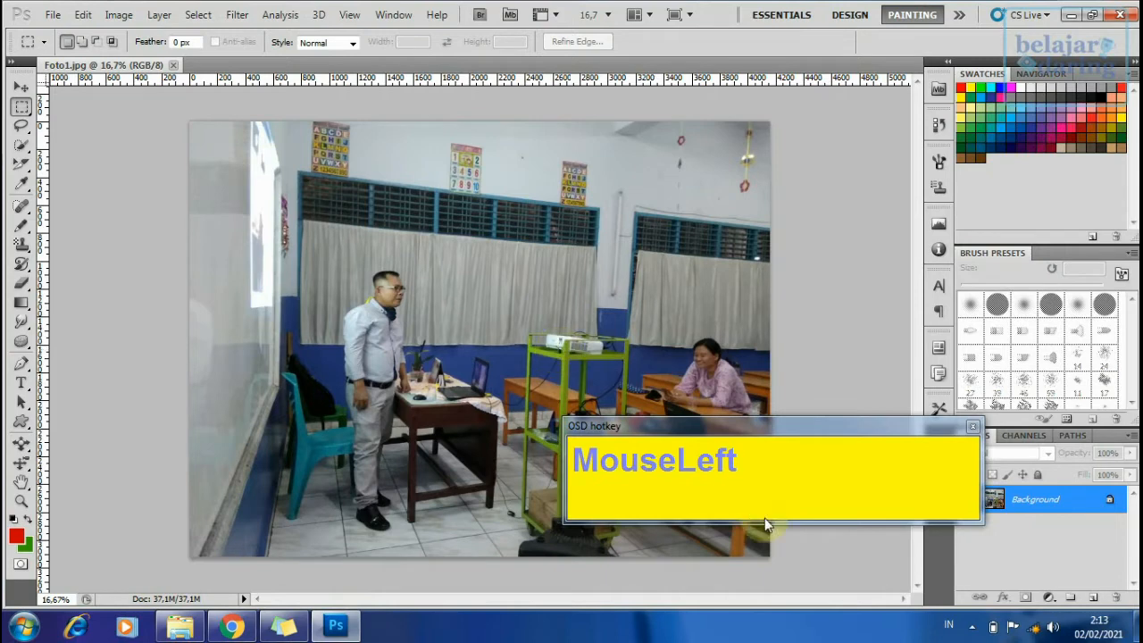
{"action": "left_click_drag", "start_coordinate": [786, 427], "coordinate": [800, 498]}
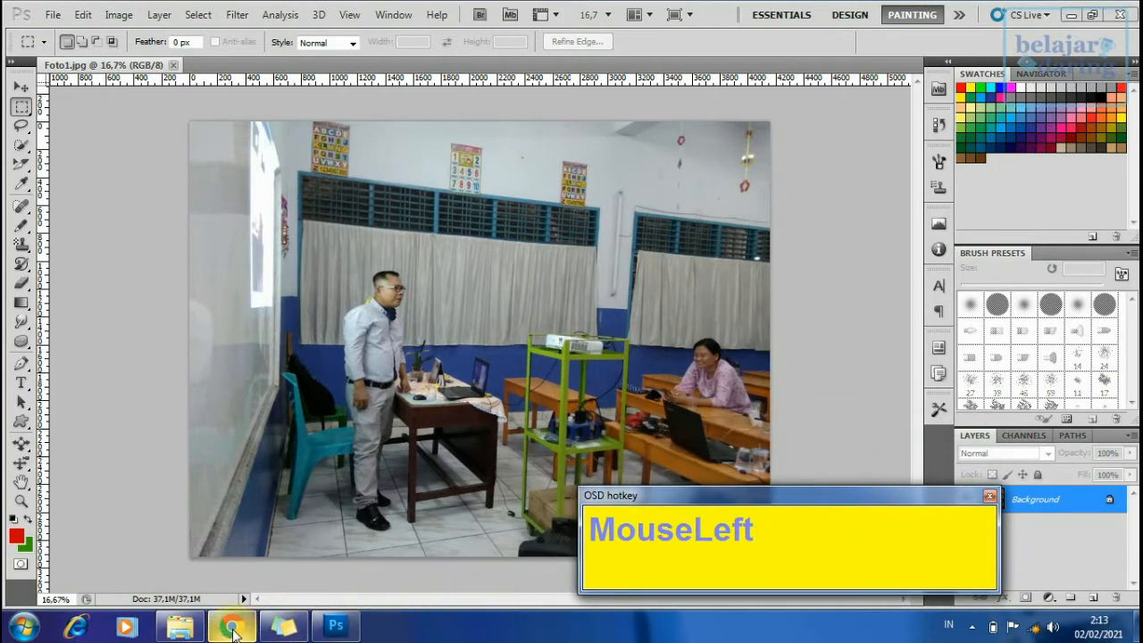
- Switch to Windows Explorer, check the original IMG_20200718_113121's file size for comparison with Foto1, and return to Photoshop
{"action": "mouse_move", "coordinate": [234, 631]}
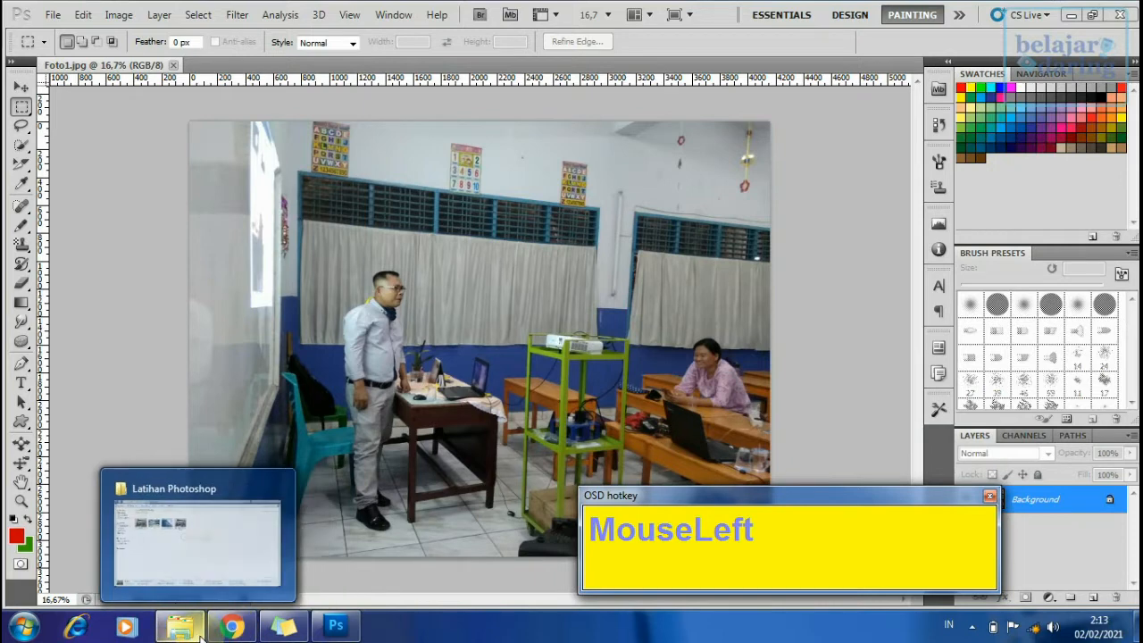
{"action": "mouse_move", "coordinate": [333, 626]}
{"action": "mouse_move", "coordinate": [177, 635]}
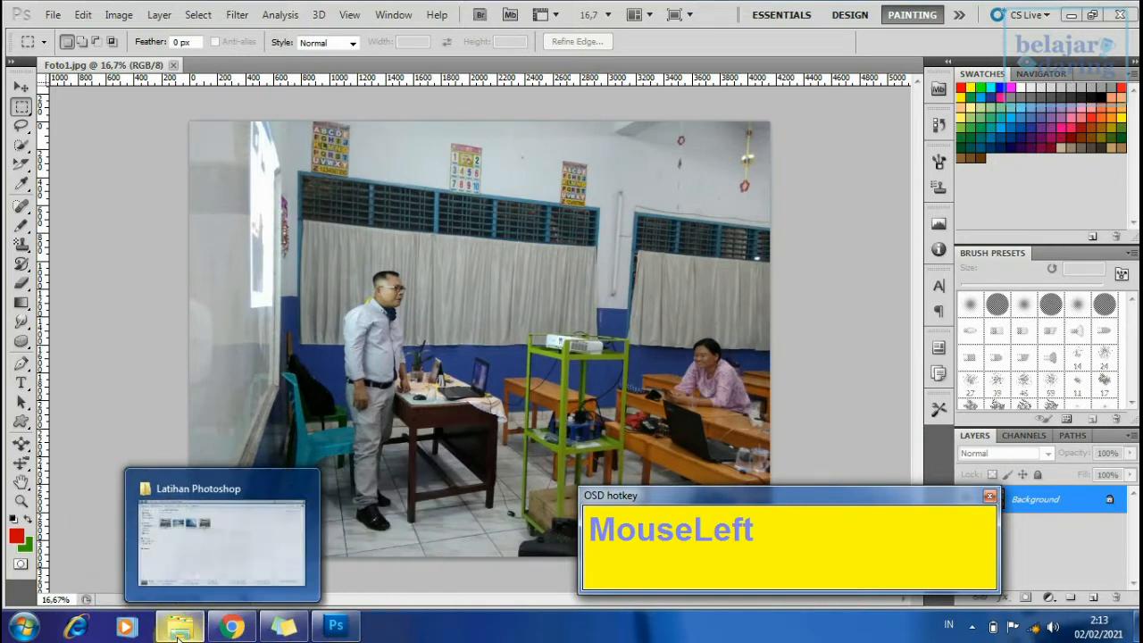
{"action": "left_click", "coordinate": [177, 630]}
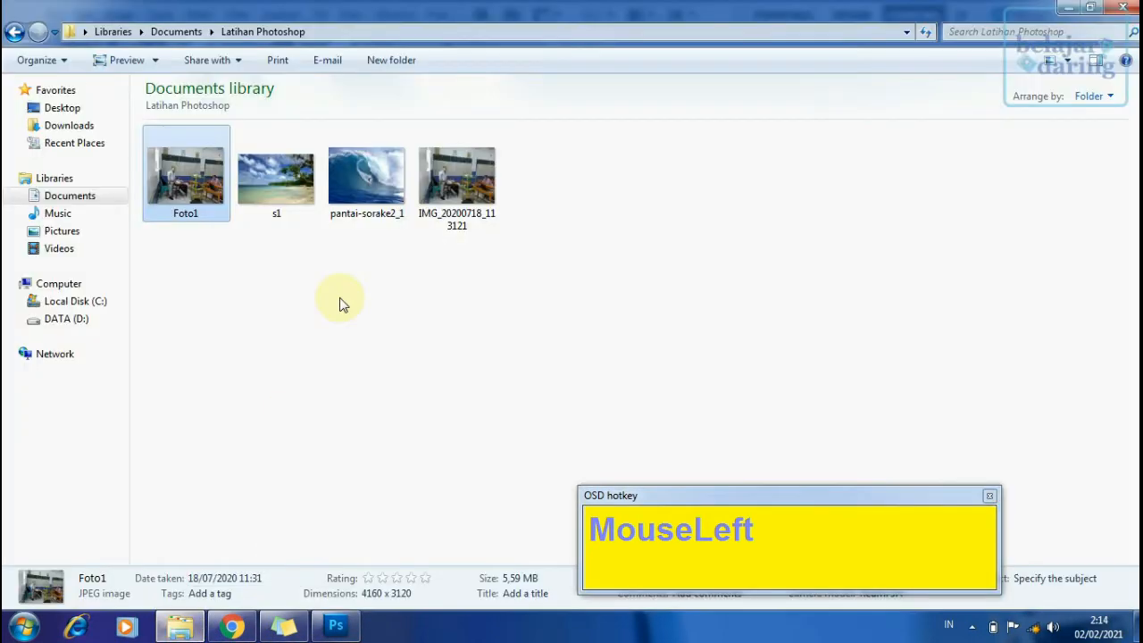
{"action": "left_click", "coordinate": [439, 200]}
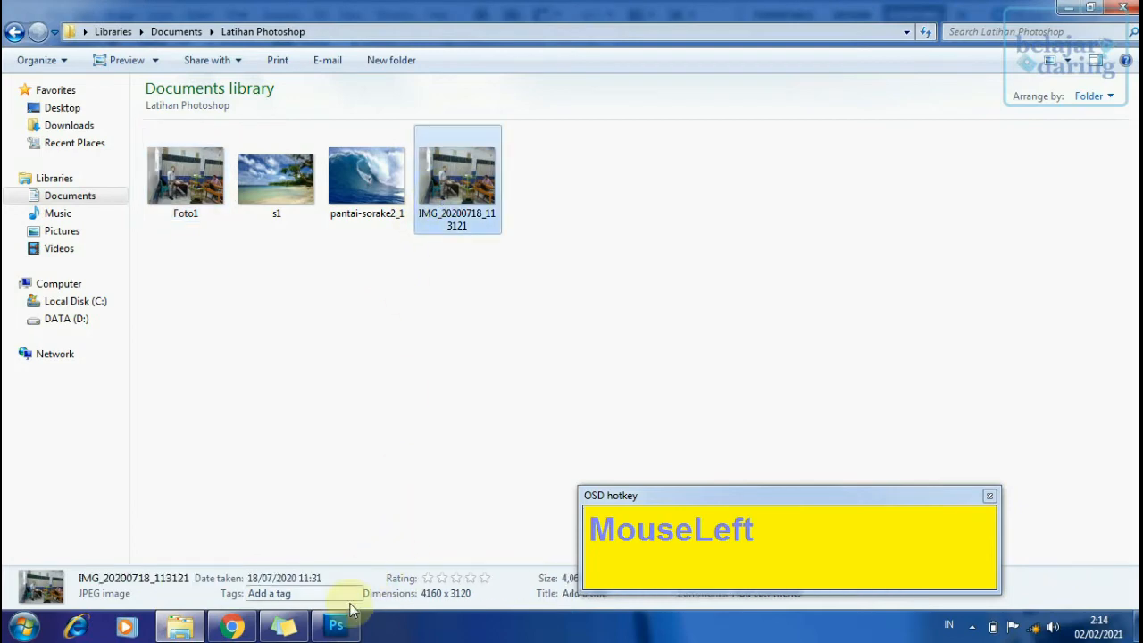
{"action": "left_click", "coordinate": [336, 627]}
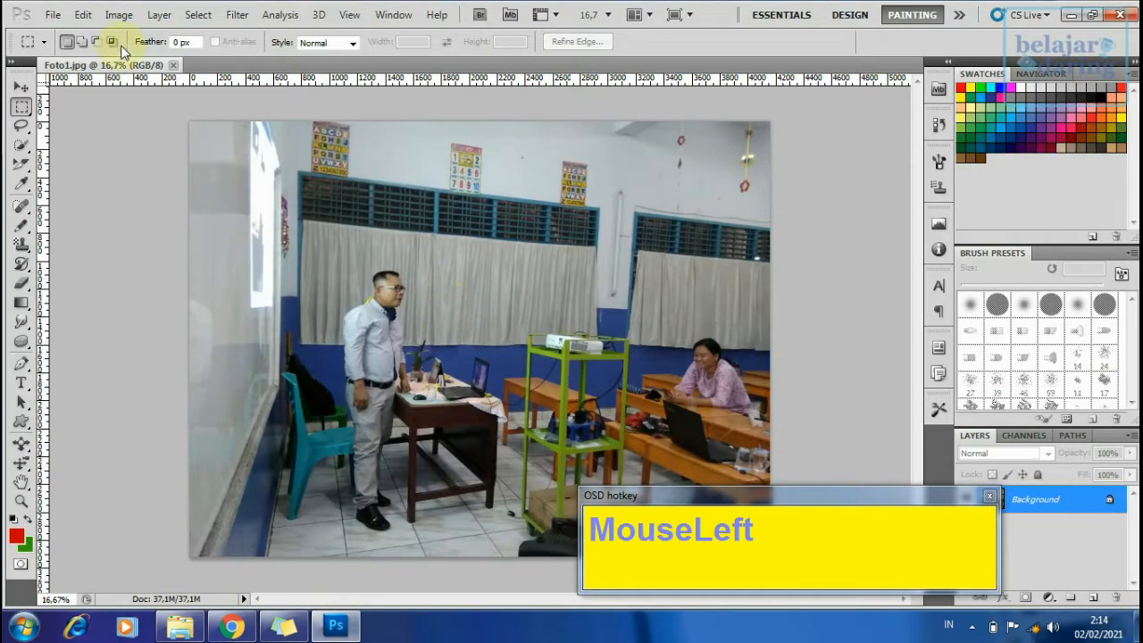
- Save another JPEG version of the photo in the Latihan Photoshop folder under the name Foto2
{"action": "left_click", "coordinate": [54, 16]}
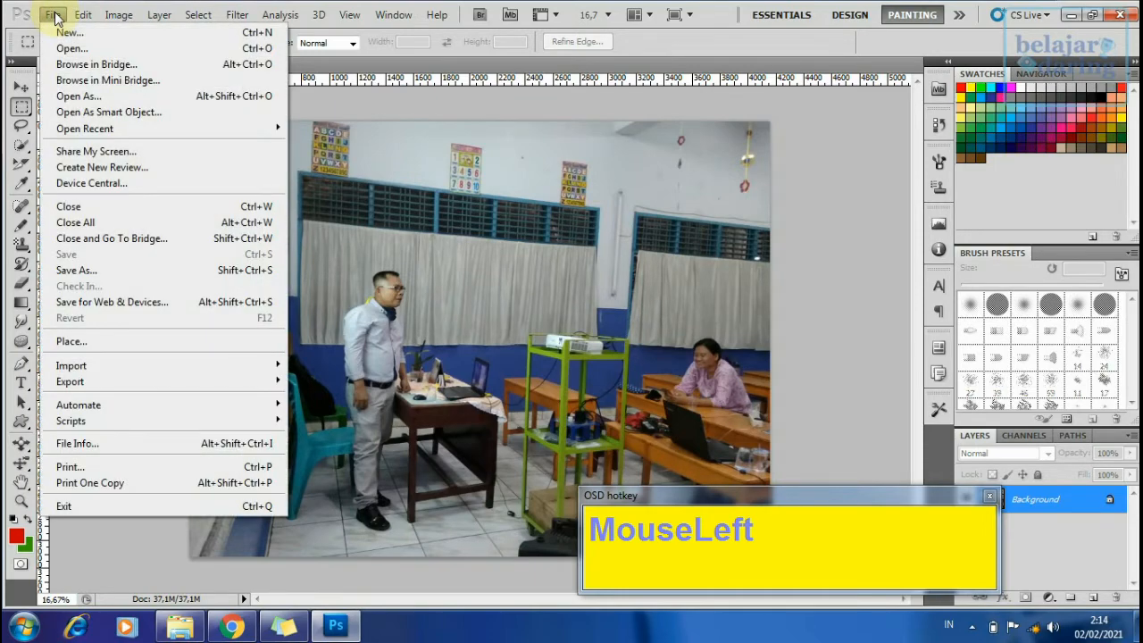
{"action": "left_click", "coordinate": [76, 270]}
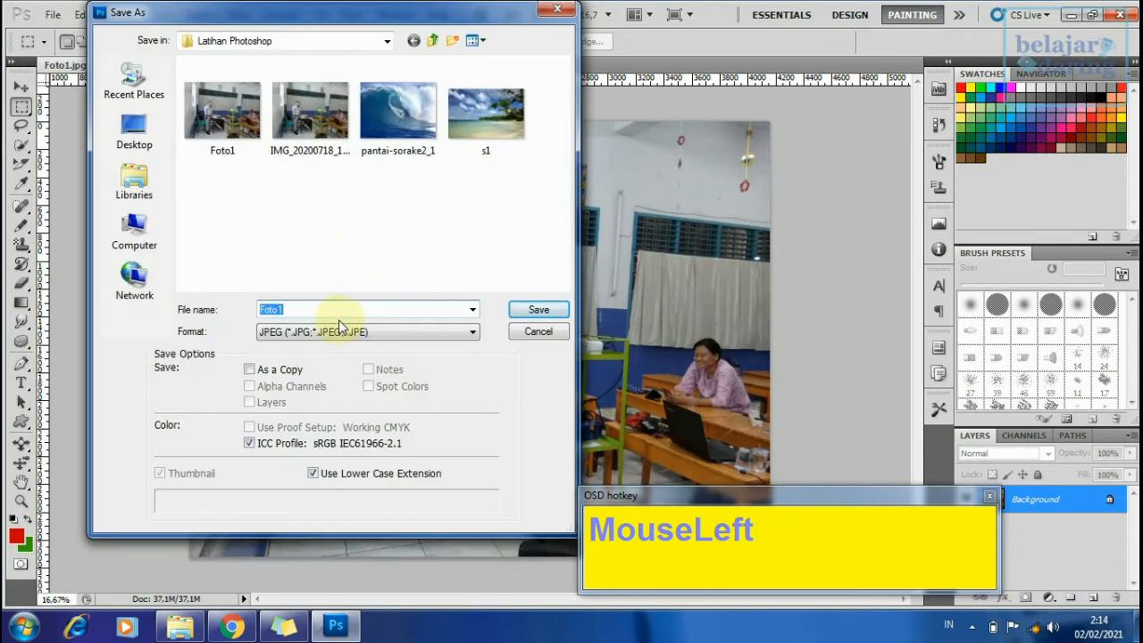
{"action": "left_click", "coordinate": [296, 308]}
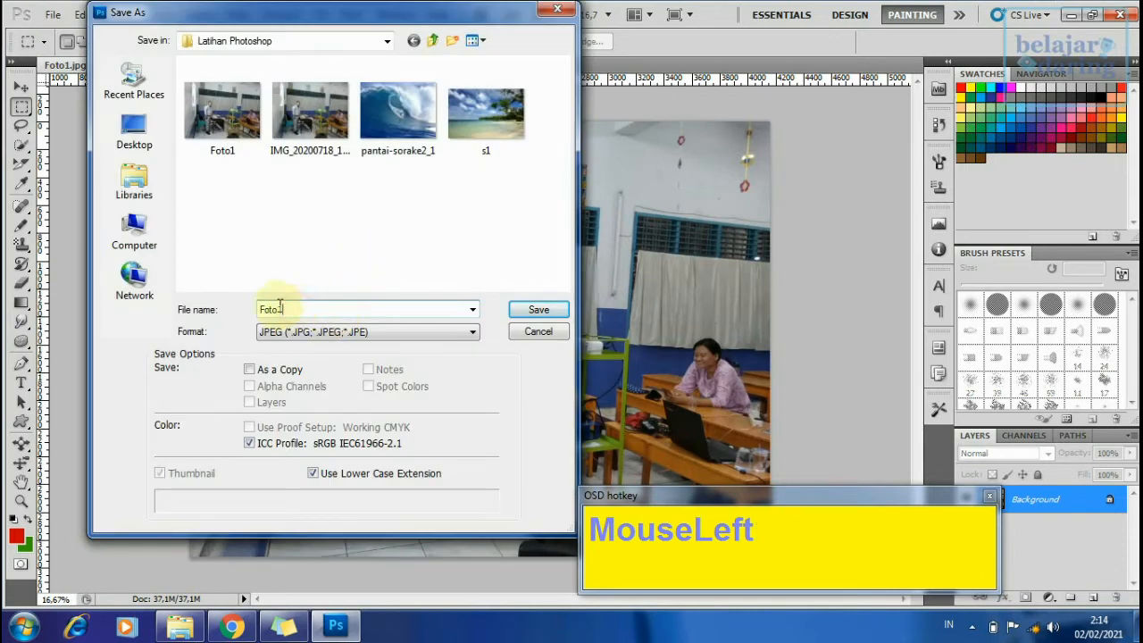
{"action": "left_click_drag", "start_coordinate": [278, 308], "coordinate": [288, 307]}
{"action": "type", "text": "2"}
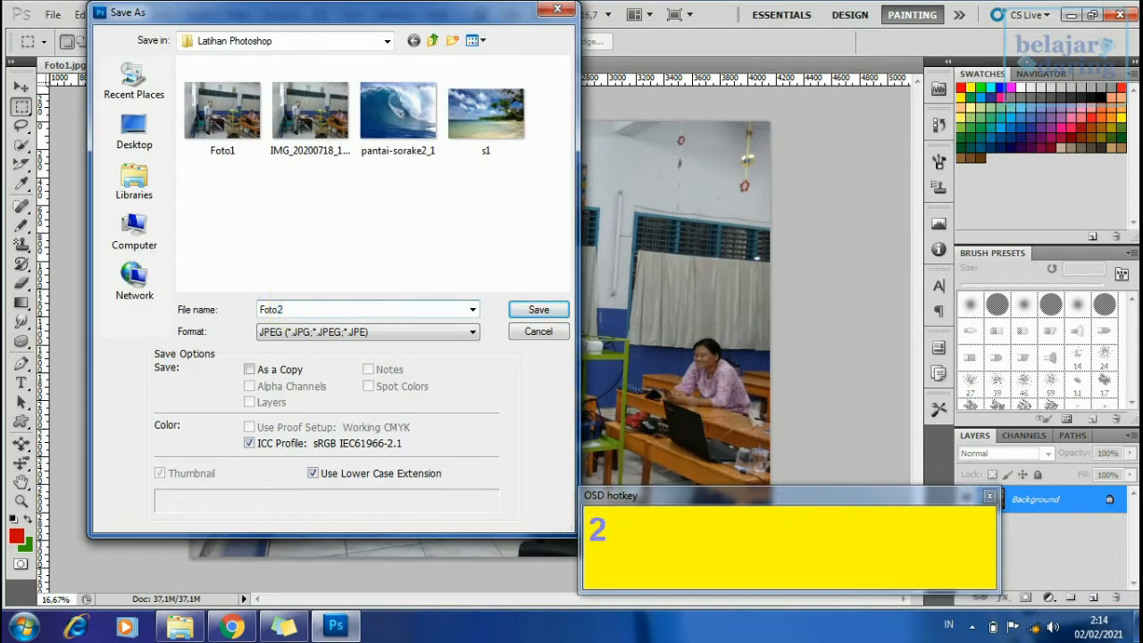
{"action": "left_click", "coordinate": [527, 313]}
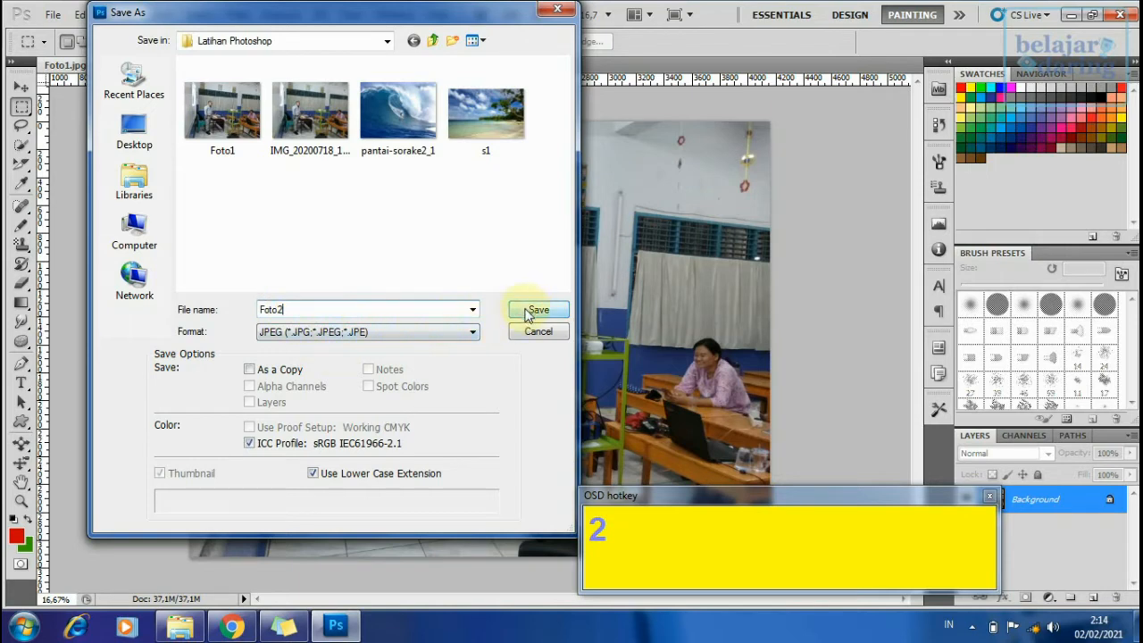
{"action": "left_click", "coordinate": [527, 313]}
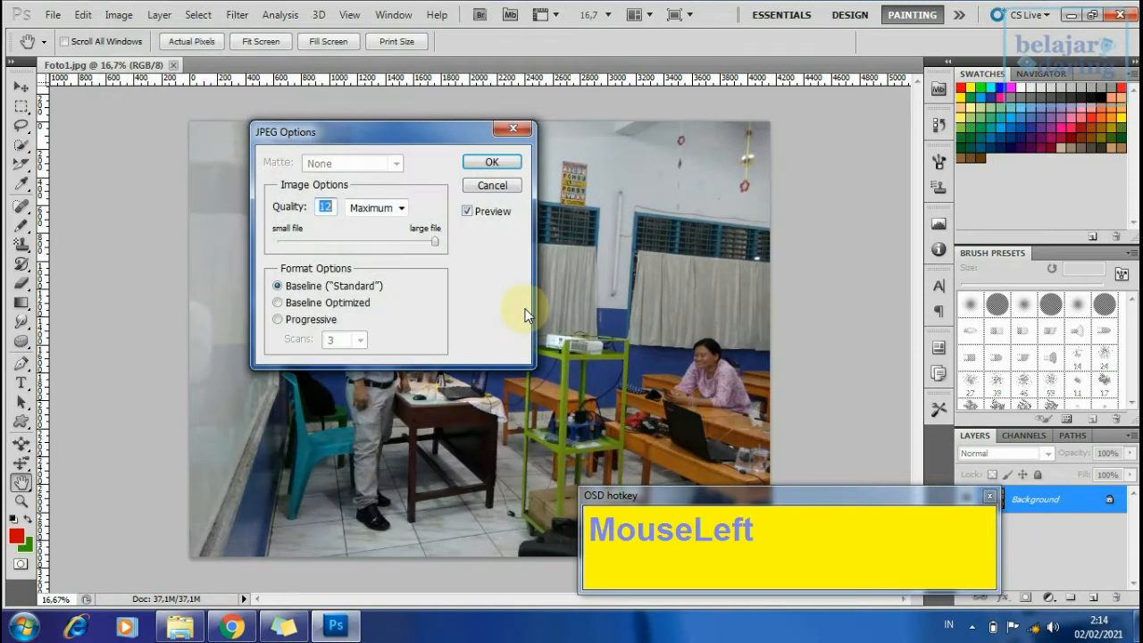
- Set Foto2's JPEG options to Progressive with Medium quality at 5, and confirm the save
{"action": "left_click_drag", "start_coordinate": [339, 133], "coordinate": [413, 152]}
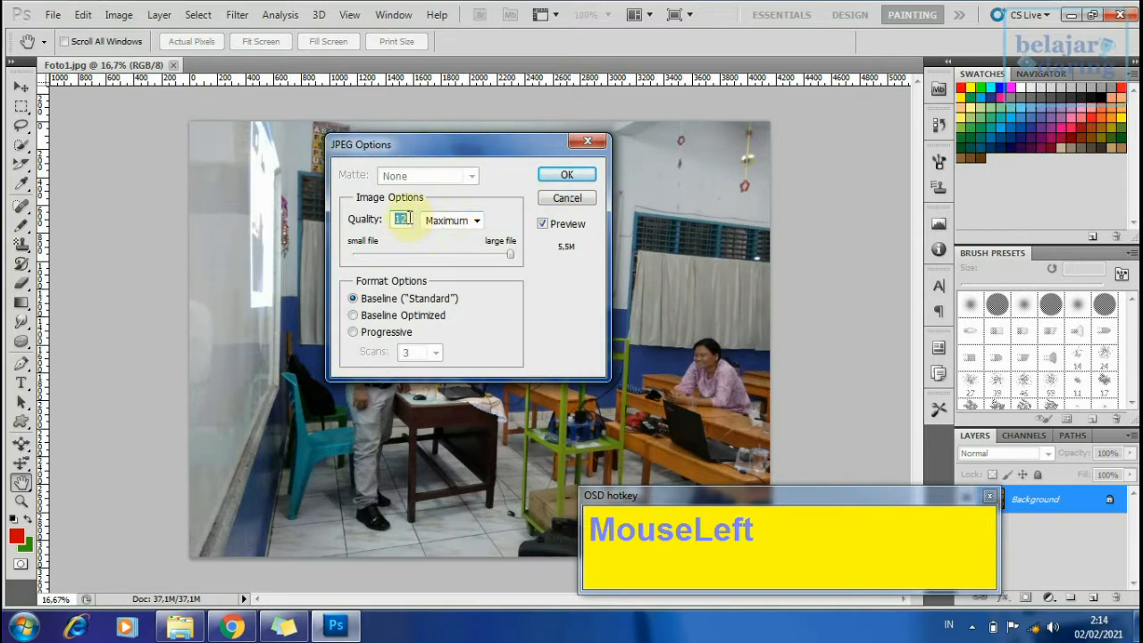
{"action": "left_click", "coordinate": [380, 332]}
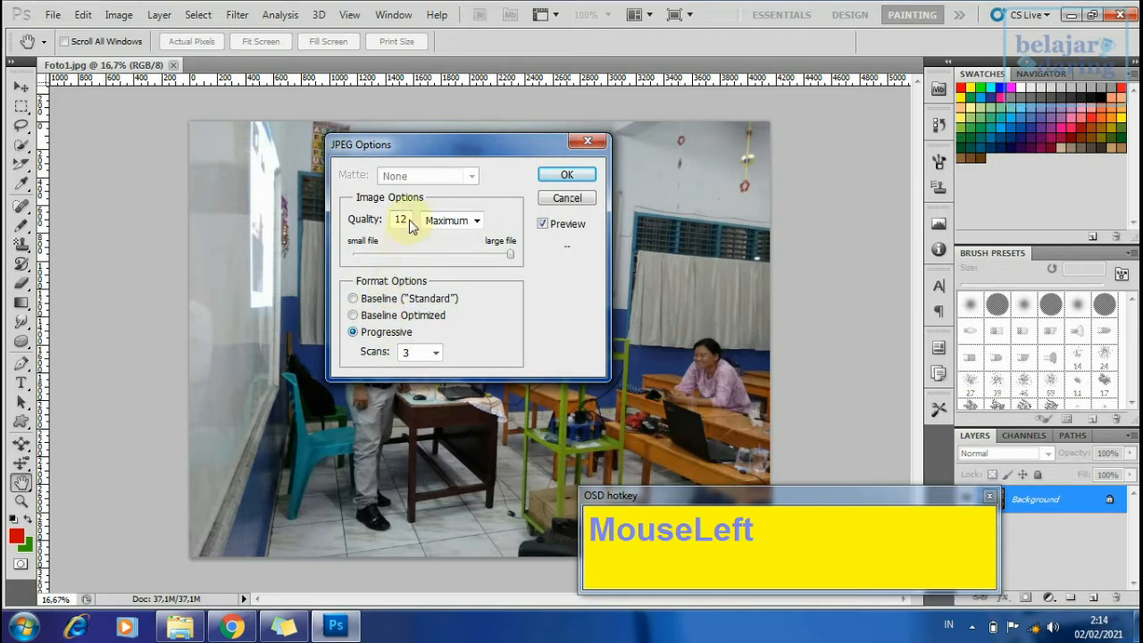
{"action": "left_click_drag", "start_coordinate": [402, 219], "coordinate": [378, 223]}
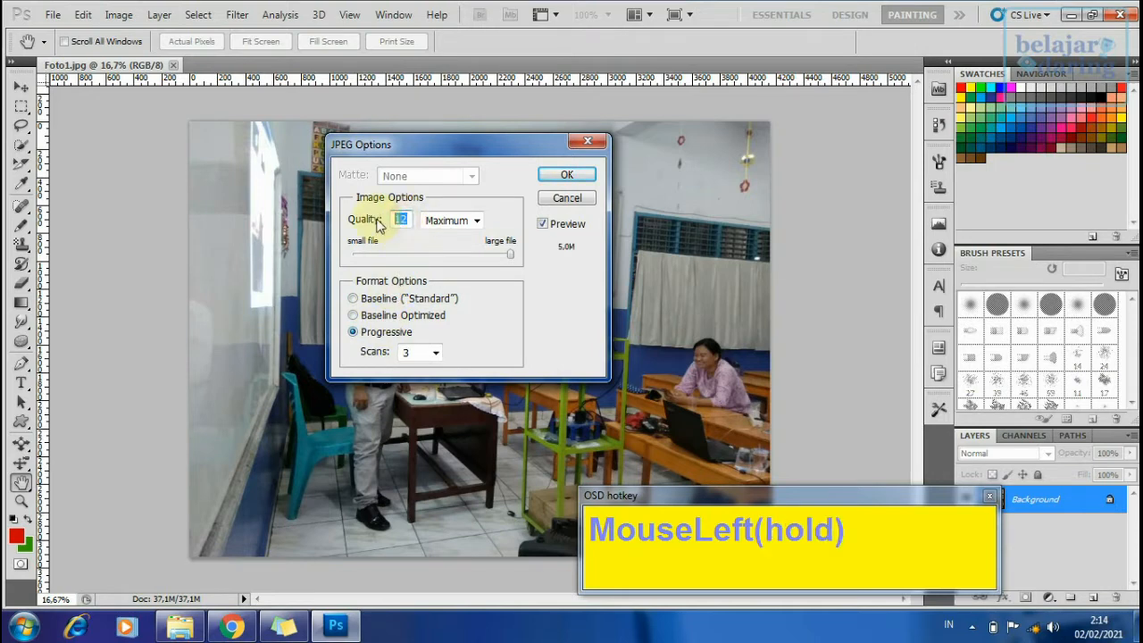
{"action": "type", "text": "3"}
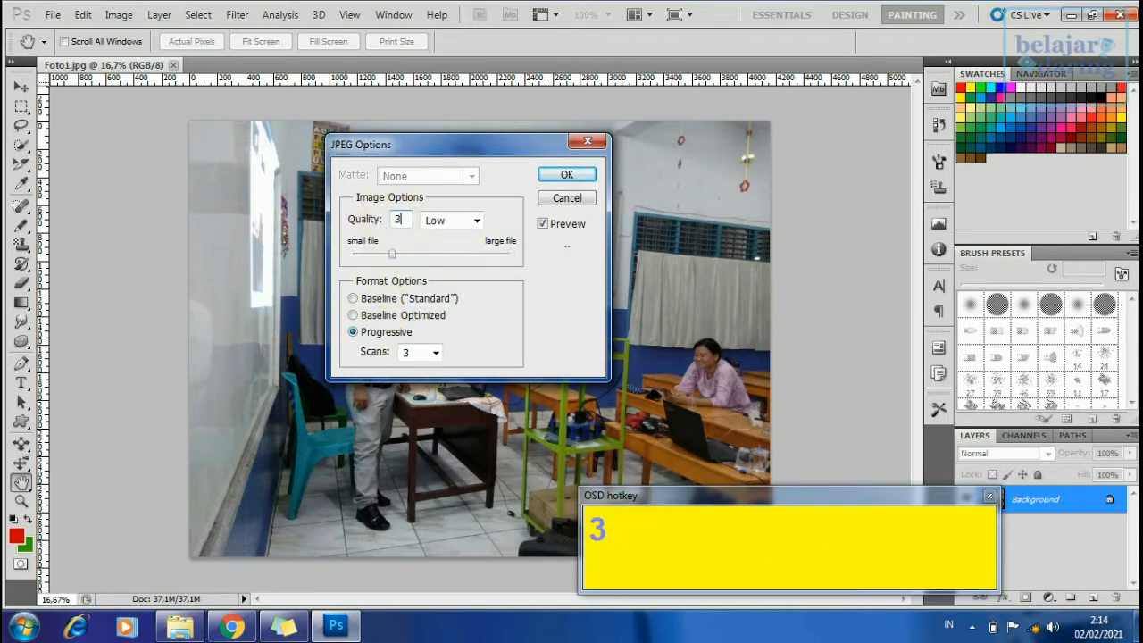
{"action": "left_click", "coordinate": [448, 229]}
{"action": "left_click", "coordinate": [448, 235]}
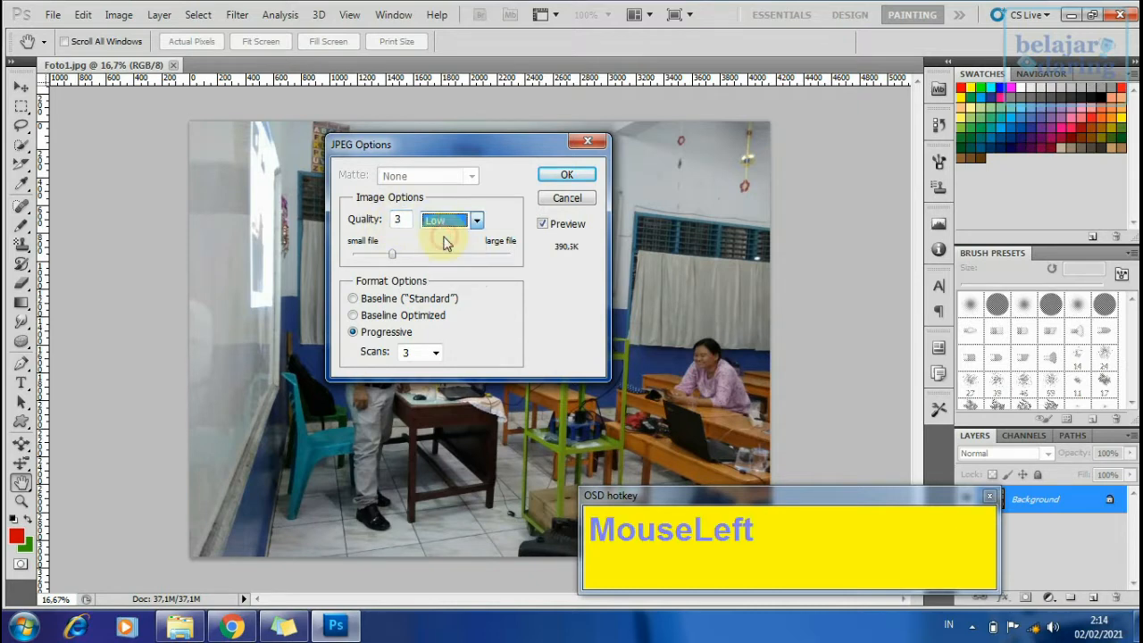
{"action": "double_click", "coordinate": [398, 219]}
{"action": "type", "text": "5"}
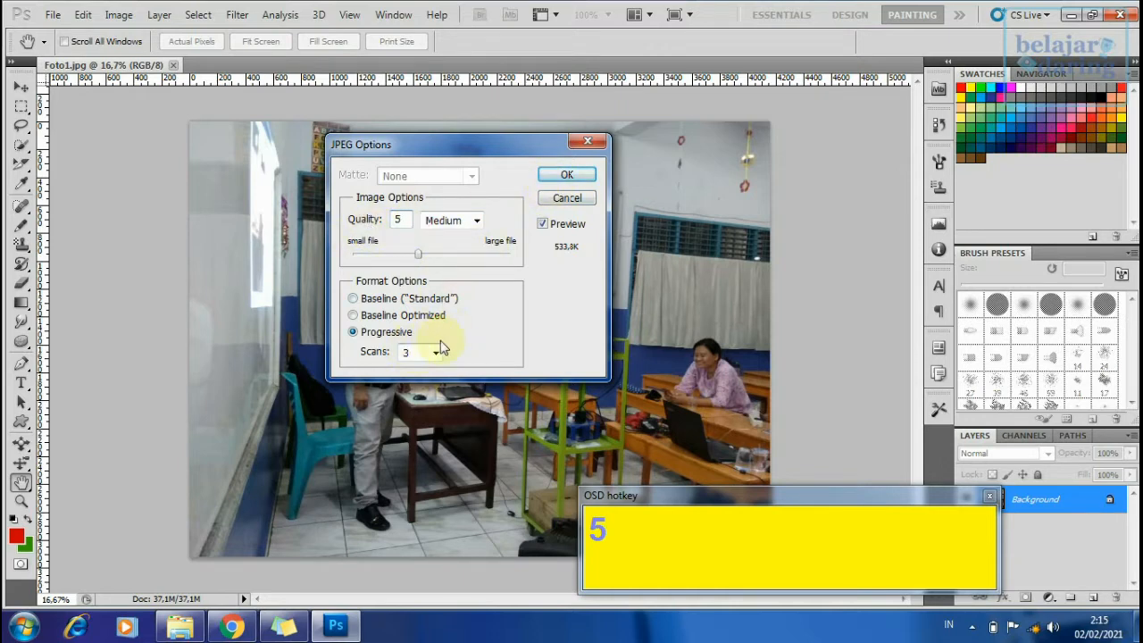
{"action": "left_click", "coordinate": [567, 175]}
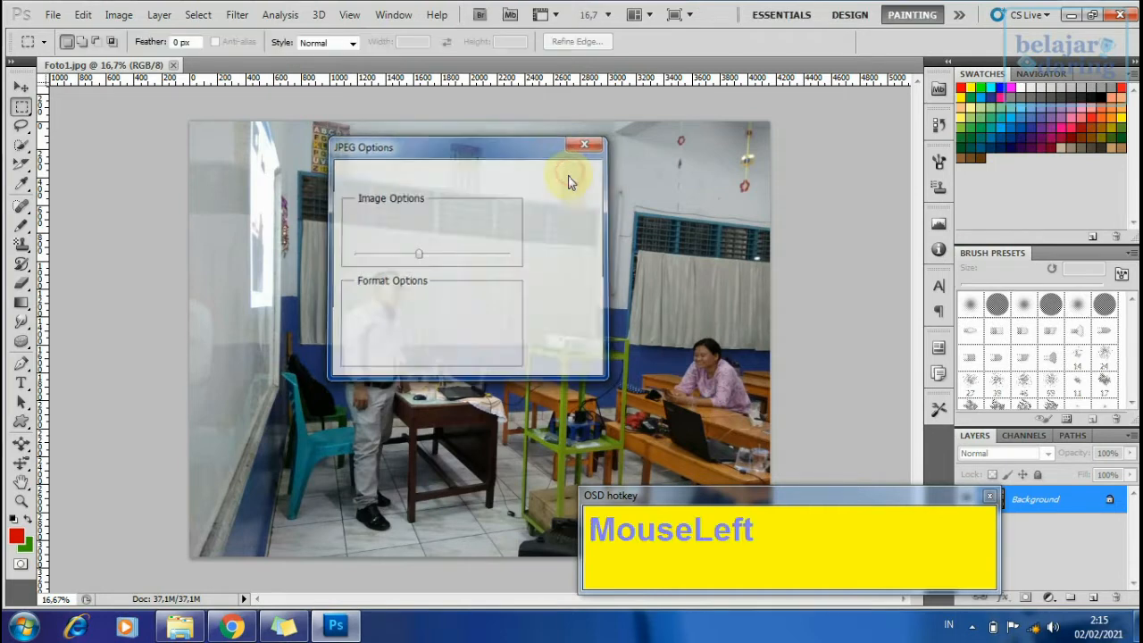
- Switch to Windows Explorer and compare the file sizes of Foto2 and Foto1 in the Latihan Photoshop folder
{"action": "left_click", "coordinate": [178, 627]}
{"action": "left_click", "coordinate": [382, 399]}
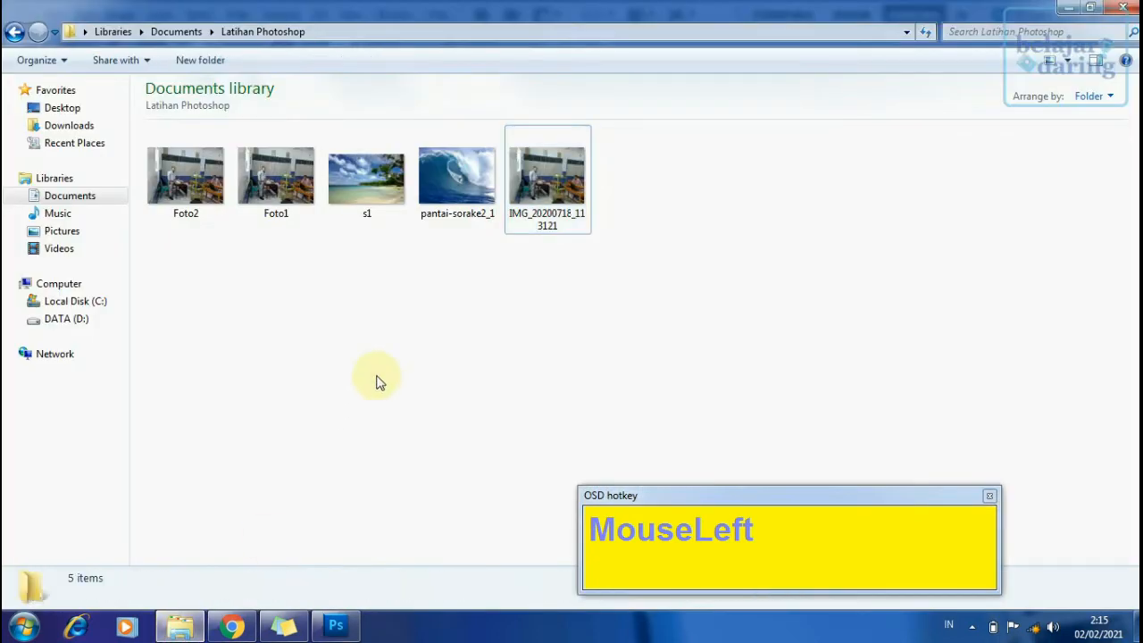
{"action": "left_click", "coordinate": [194, 203]}
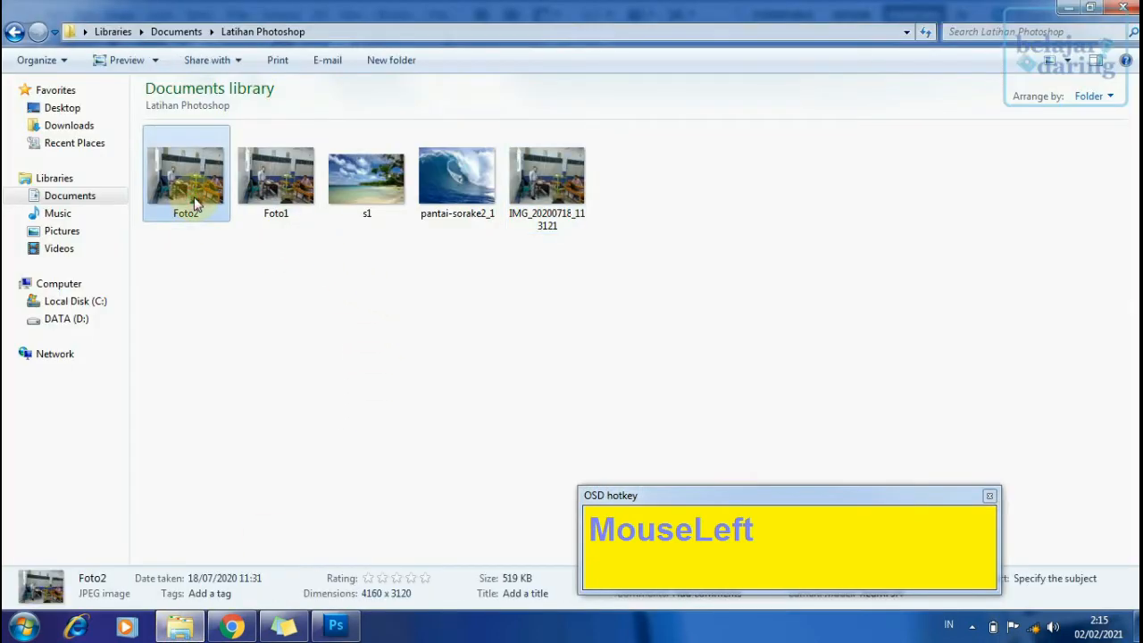
{"action": "left_click_drag", "start_coordinate": [735, 496], "coordinate": [778, 447]}
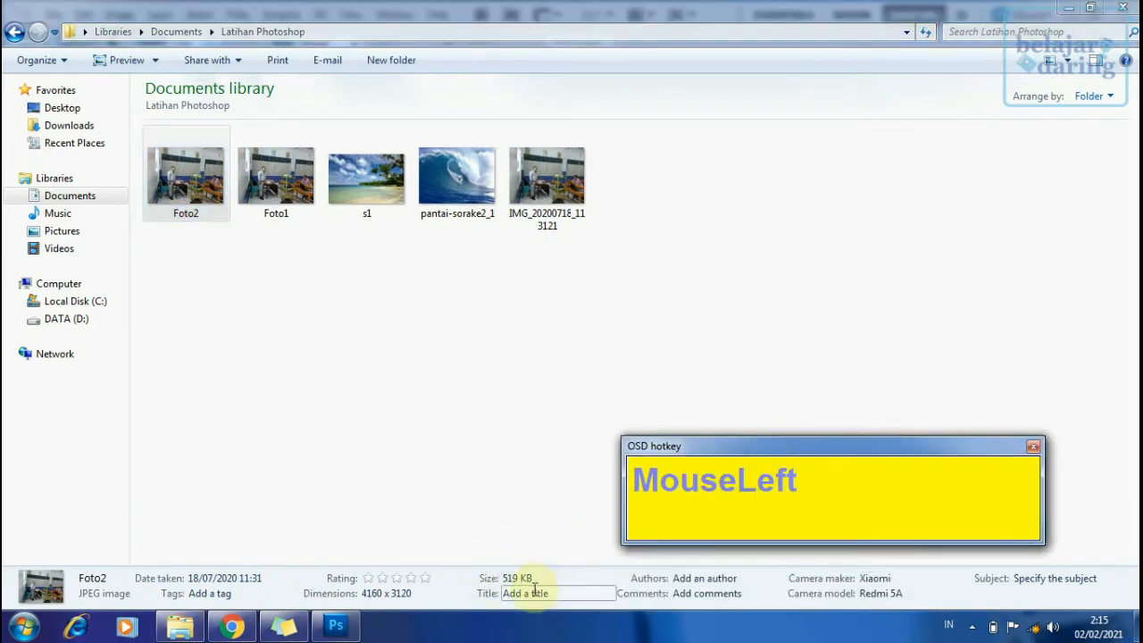
{"action": "left_click", "coordinate": [276, 181]}
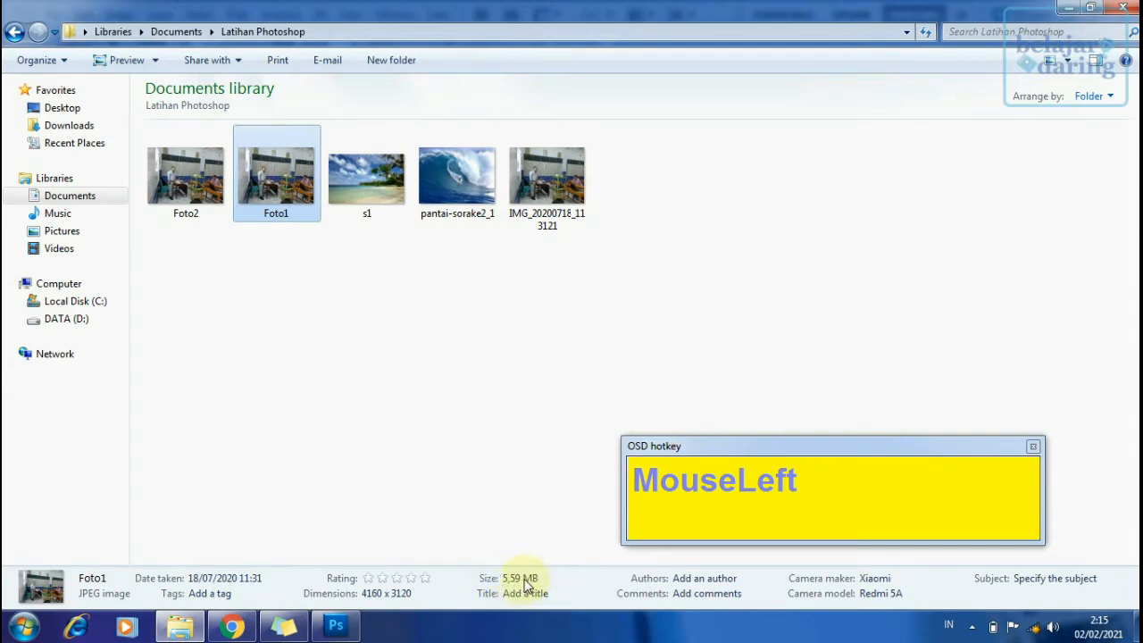
{"action": "left_click", "coordinate": [186, 192]}
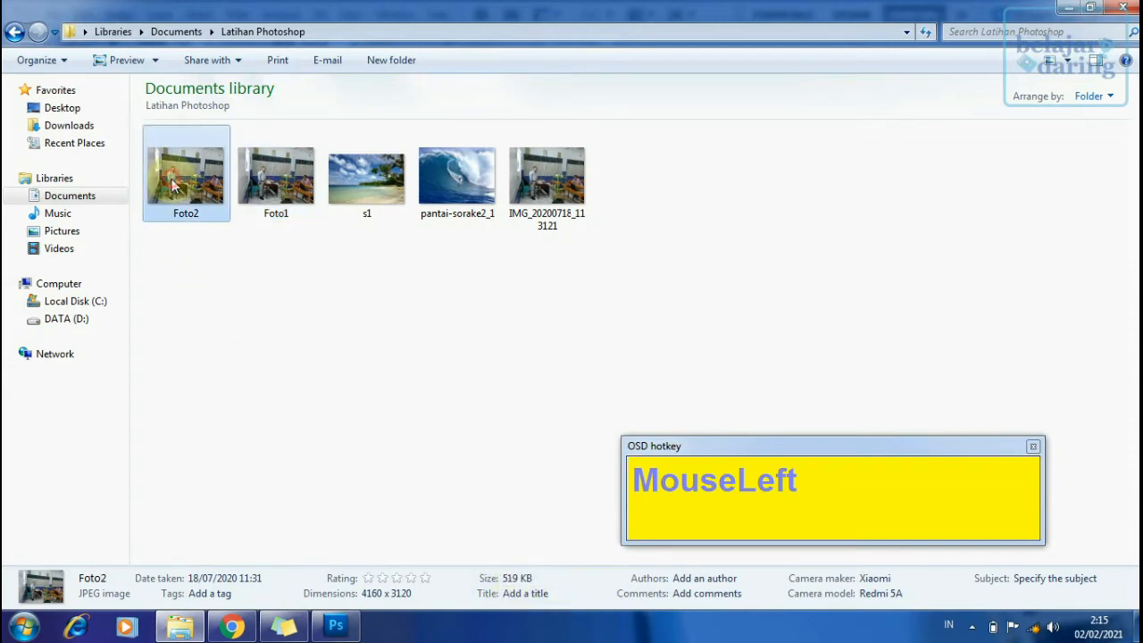
- Review the first task in Sticky Notes, and check the details of Foto1 and IMG_20200718_113121 in Windows Explorer
{"action": "left_click", "coordinate": [284, 625]}
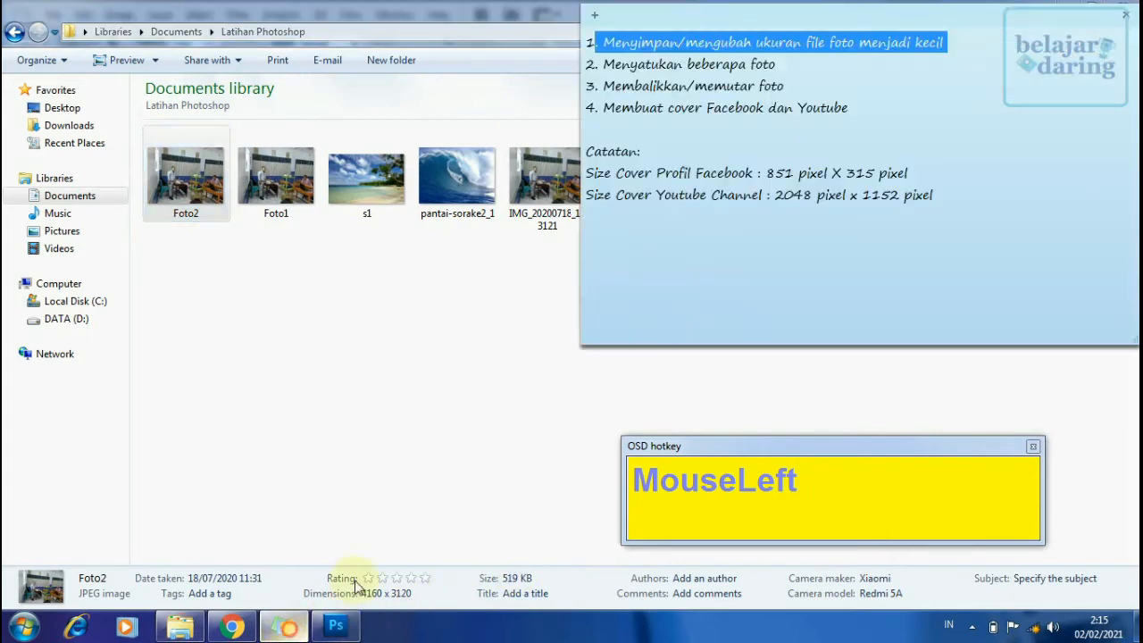
{"action": "left_click", "coordinate": [784, 47]}
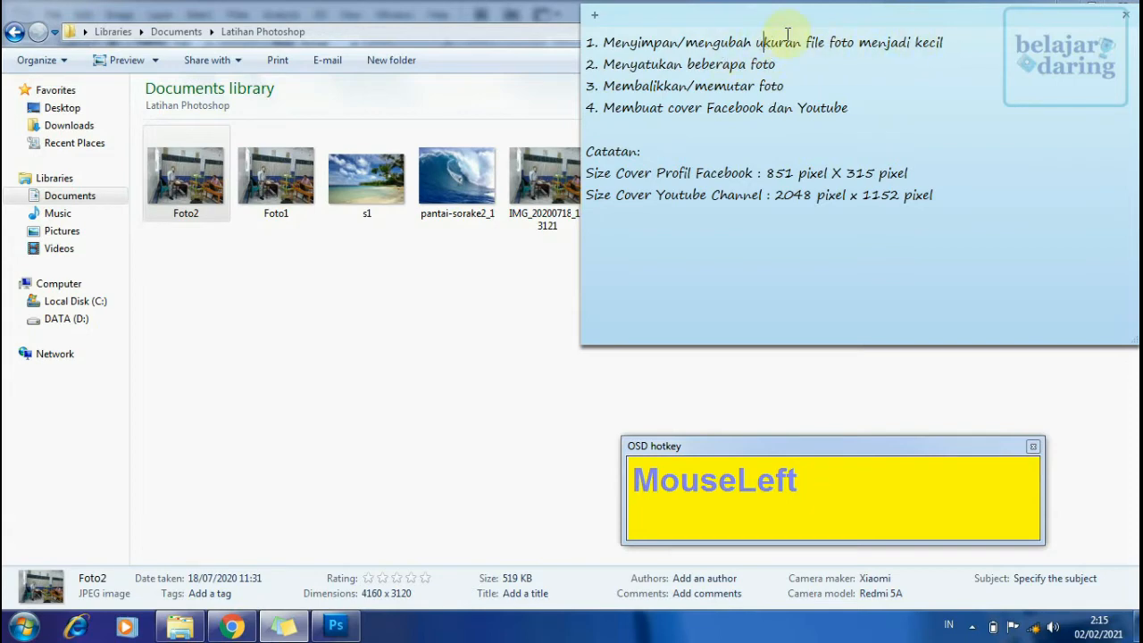
{"action": "left_click", "coordinate": [444, 292]}
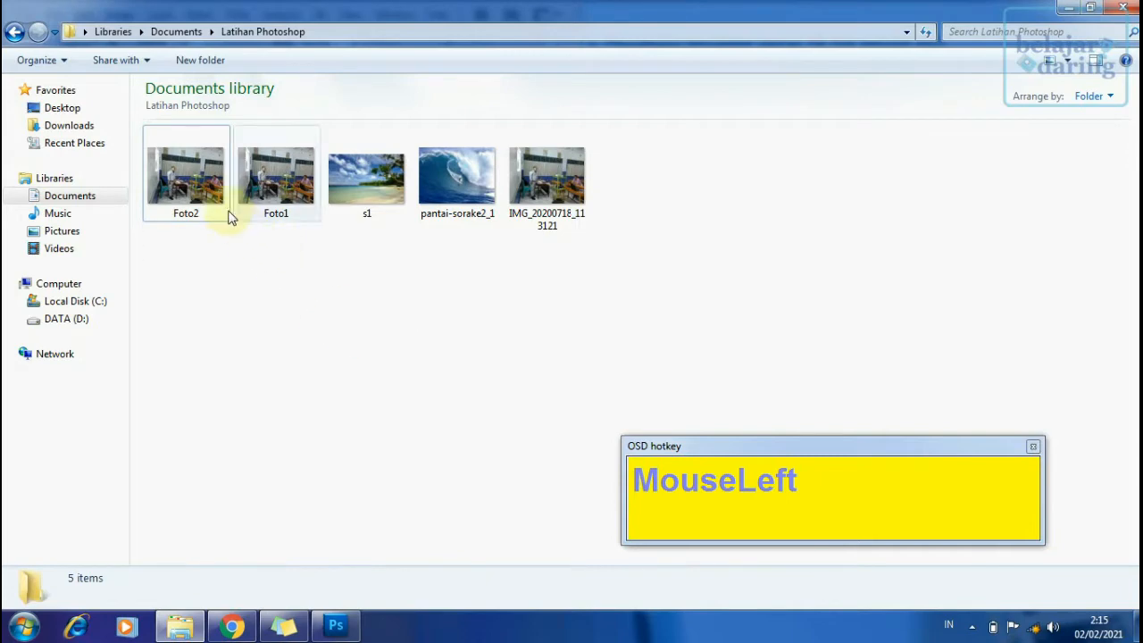
{"action": "left_click", "coordinate": [279, 179]}
{"action": "left_click", "coordinate": [527, 182]}
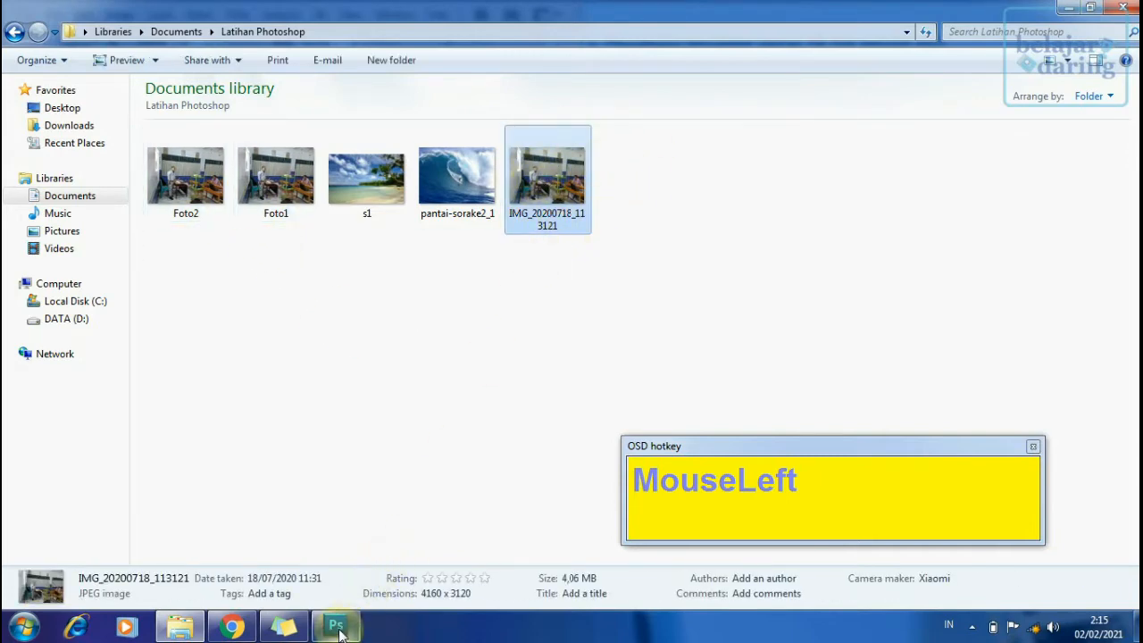
- Switch to Photoshop and close the Foto2 document
{"action": "mouse_move", "coordinate": [337, 632]}
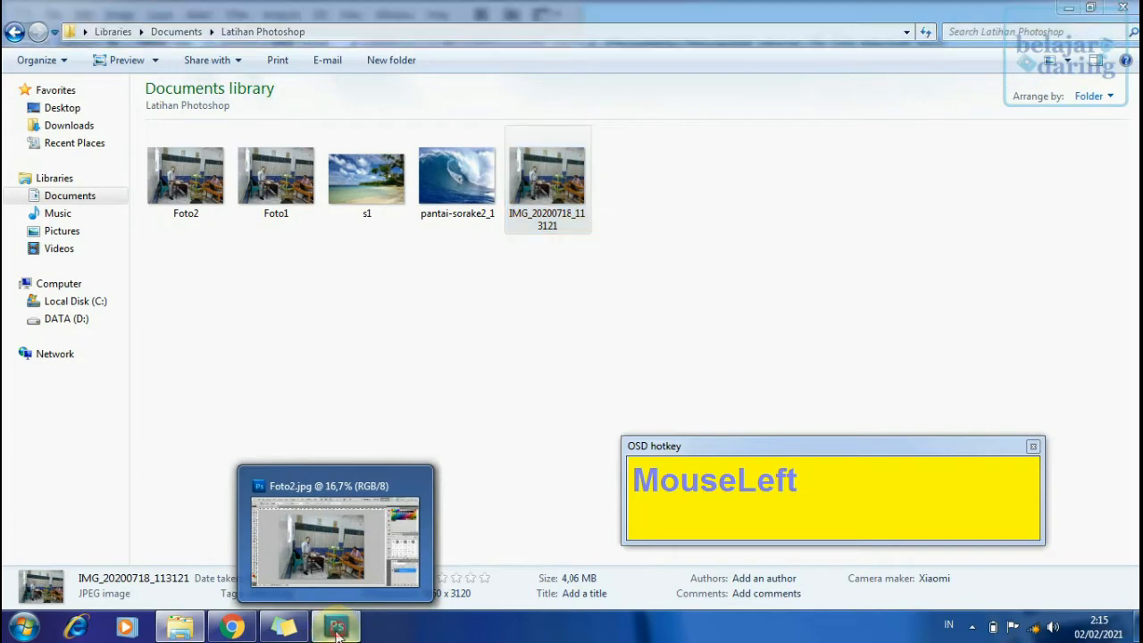
{"action": "left_click", "coordinate": [337, 632]}
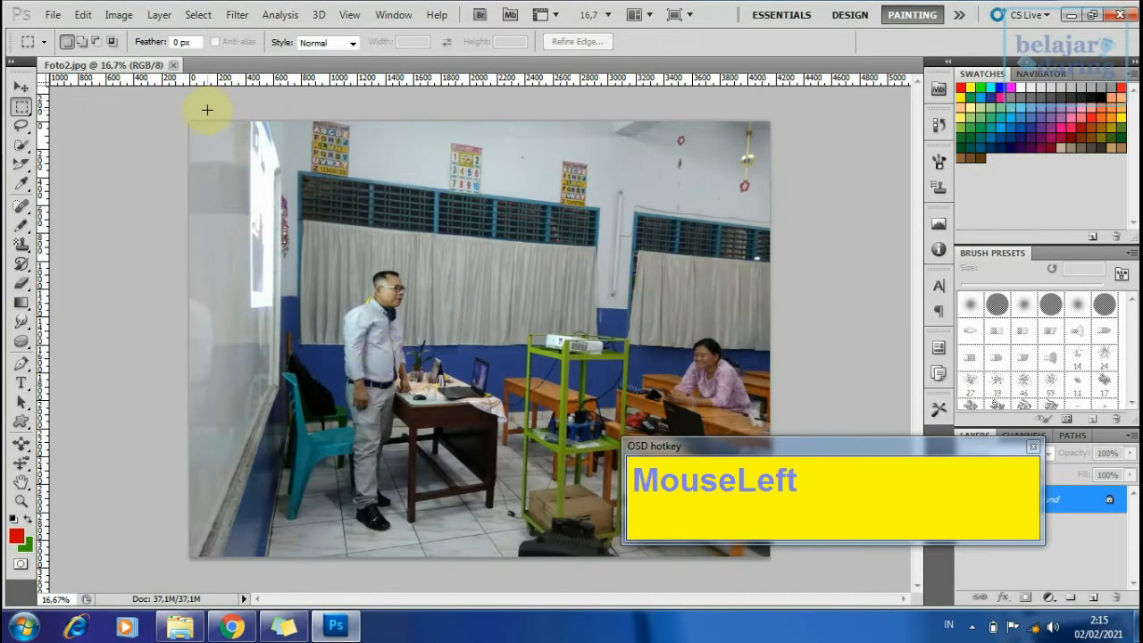
{"action": "left_click", "coordinate": [172, 65]}
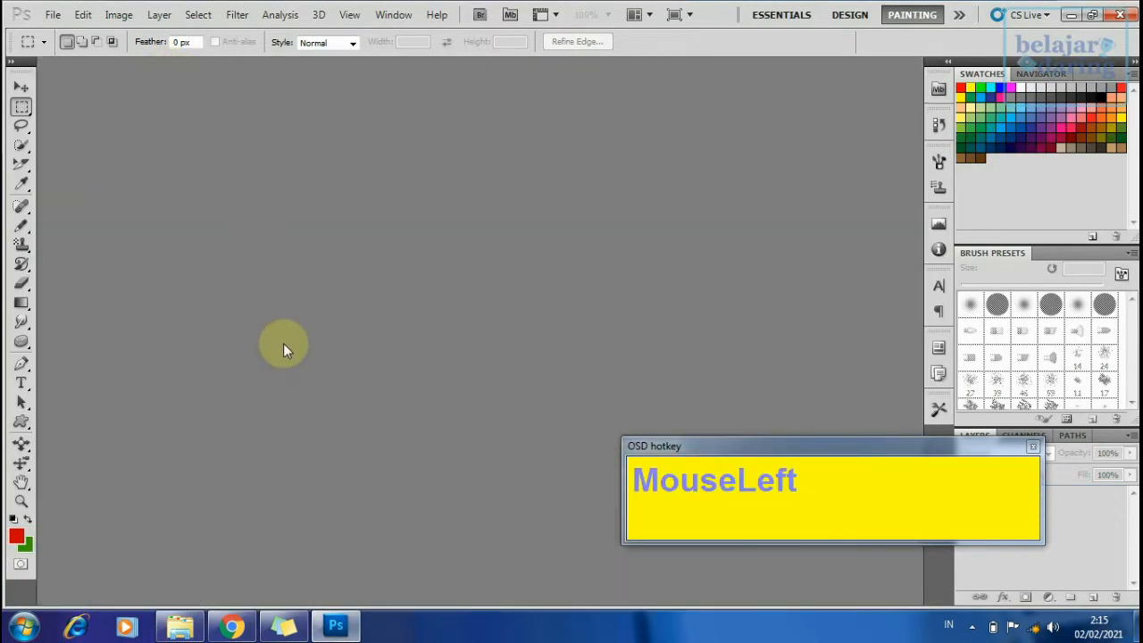
- Switch to Sticky Notes, review the photo-combining task and the Facebook profile cover dimensions, and return to Photoshop
{"action": "left_click", "coordinate": [284, 628]}
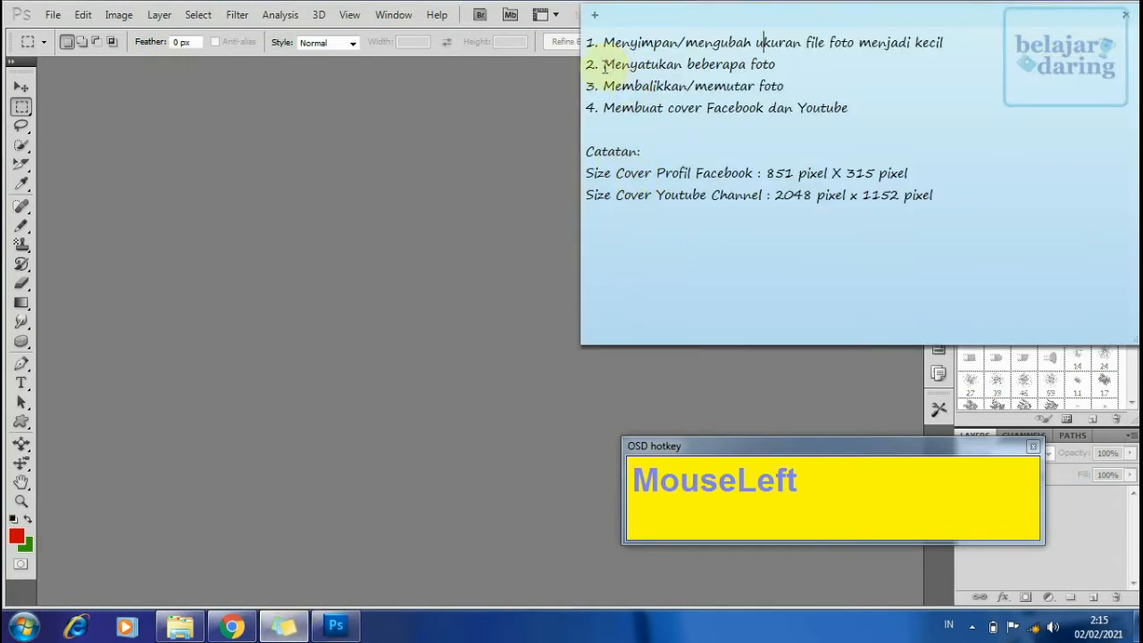
{"action": "left_click_drag", "start_coordinate": [604, 64], "coordinate": [784, 63]}
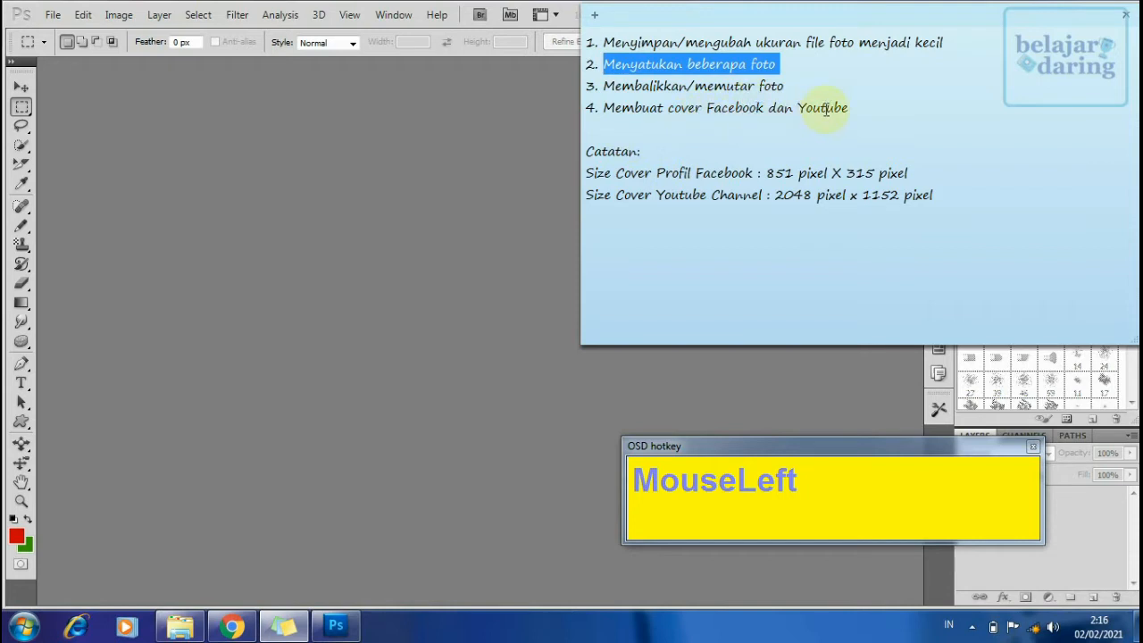
{"action": "left_click_drag", "start_coordinate": [766, 172], "coordinate": [864, 173]}
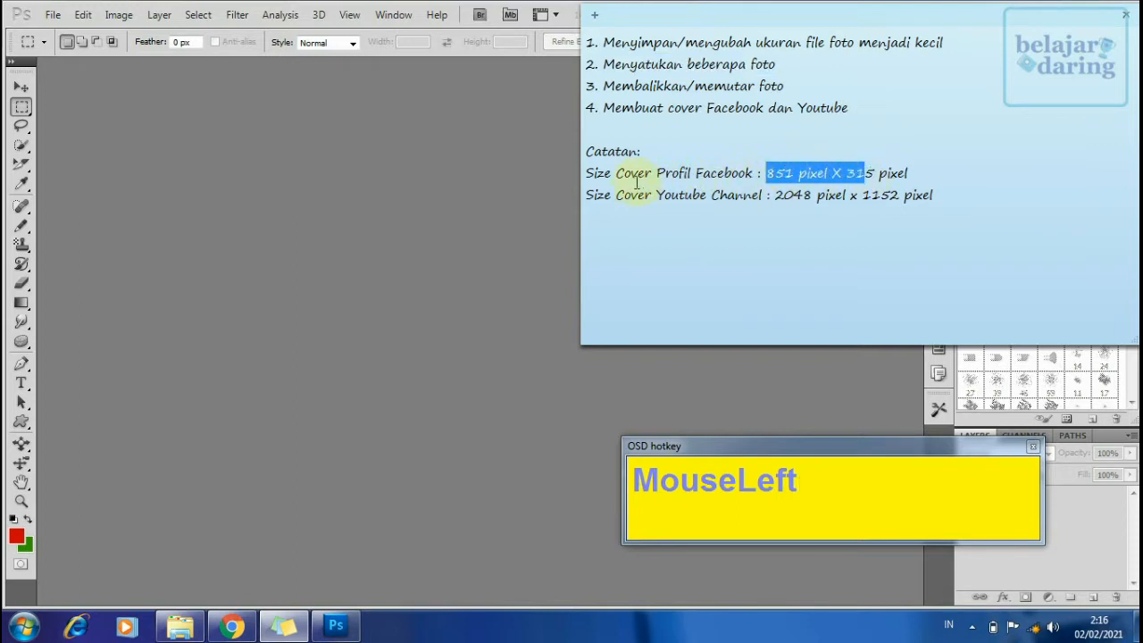
{"action": "left_click", "coordinate": [774, 180]}
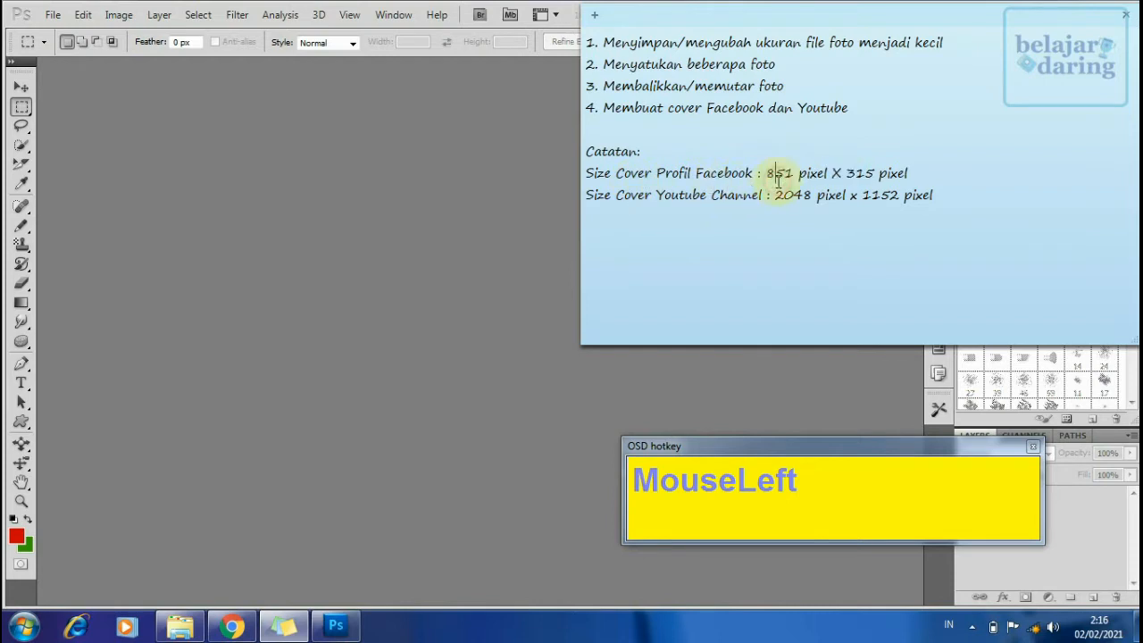
{"action": "left_click_drag", "start_coordinate": [766, 175], "coordinate": [799, 174]}
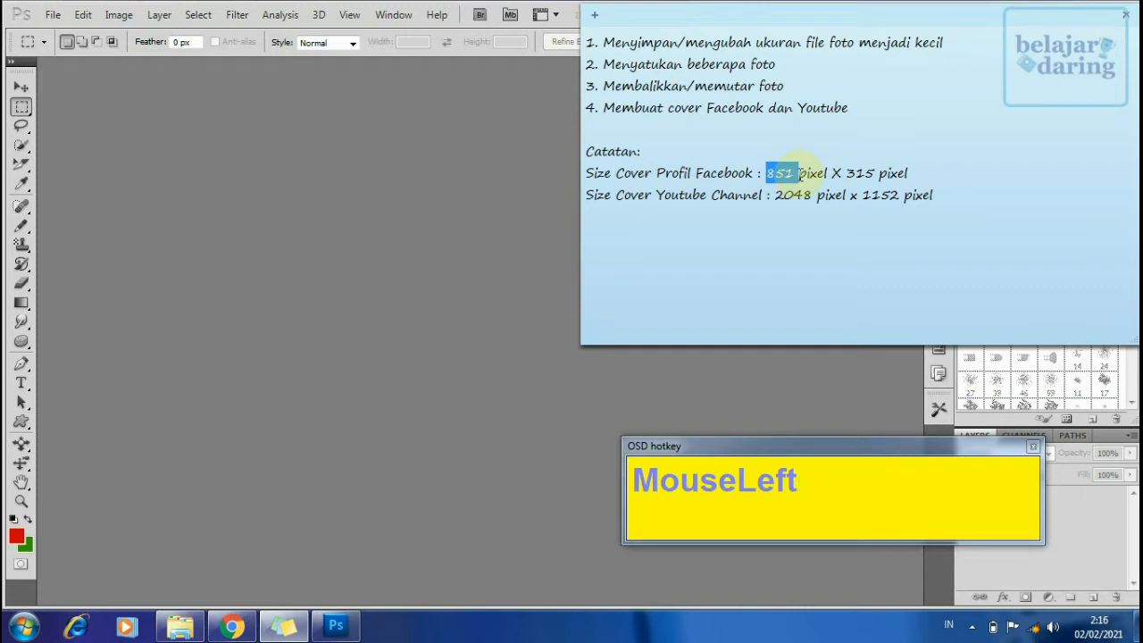
{"action": "double_click", "coordinate": [786, 173]}
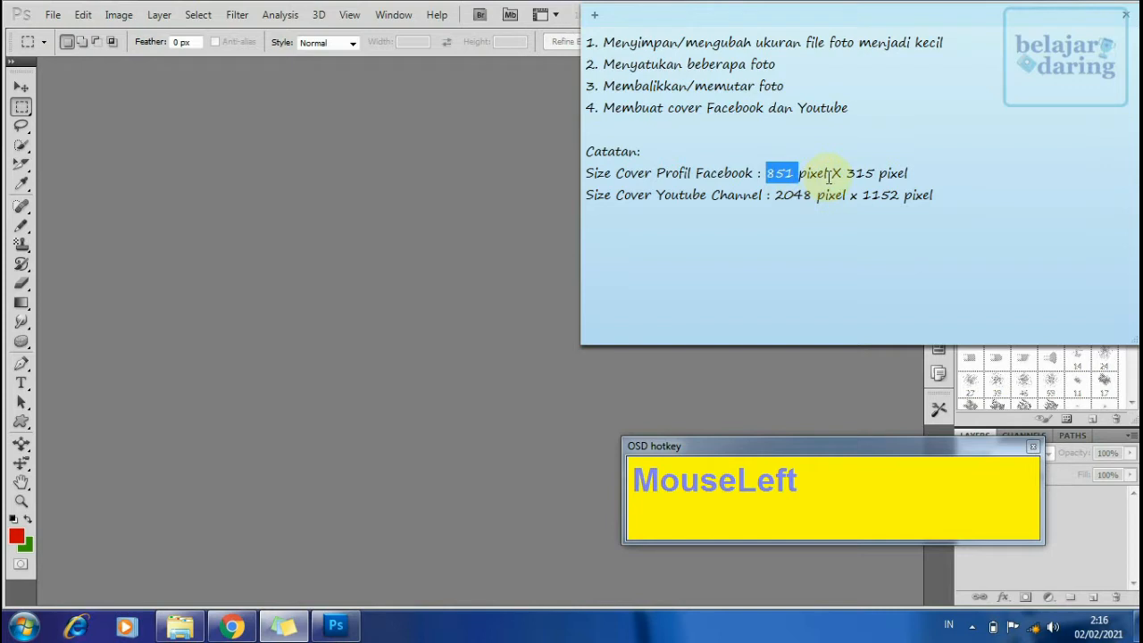
{"action": "left_click_drag", "start_coordinate": [846, 175], "coordinate": [877, 175]}
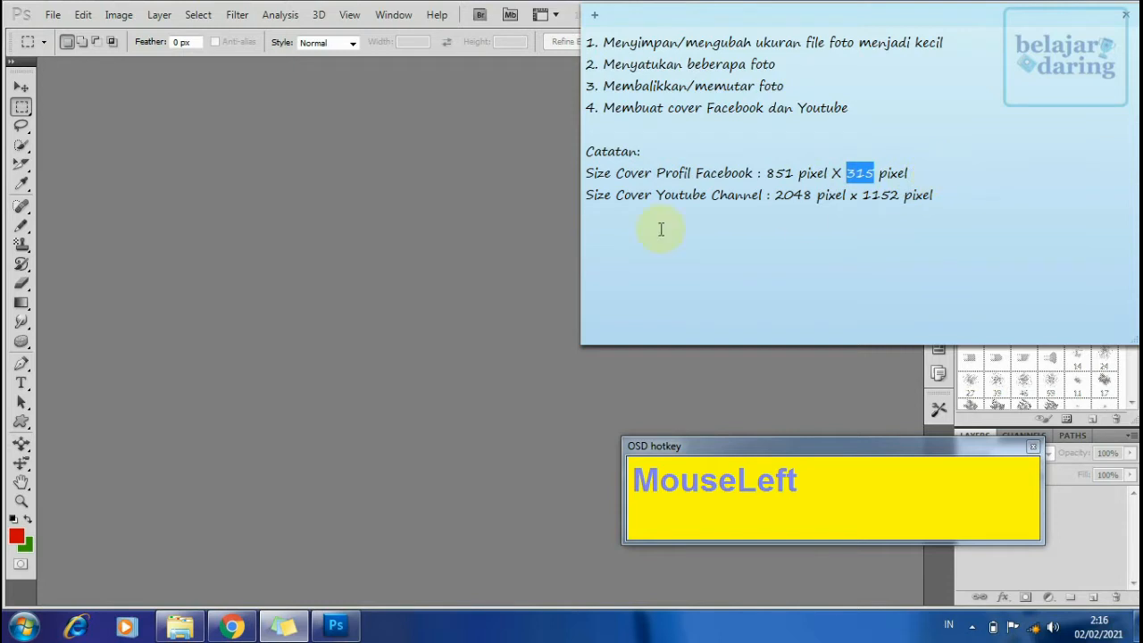
{"action": "left_click", "coordinate": [291, 182]}
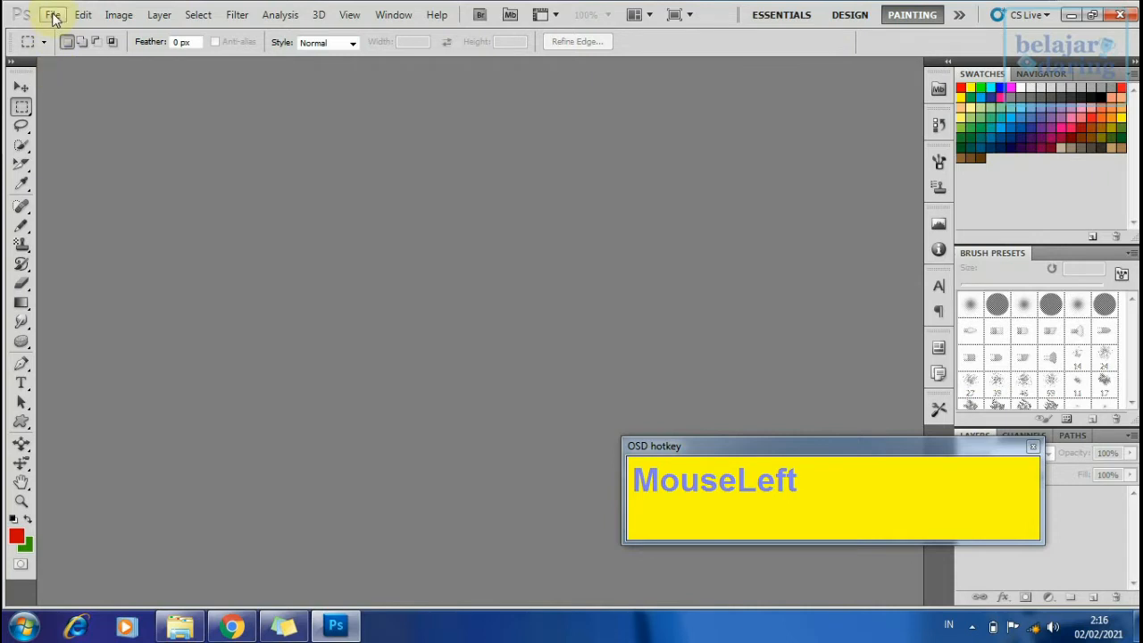
{"action": "left_click", "coordinate": [282, 624]}
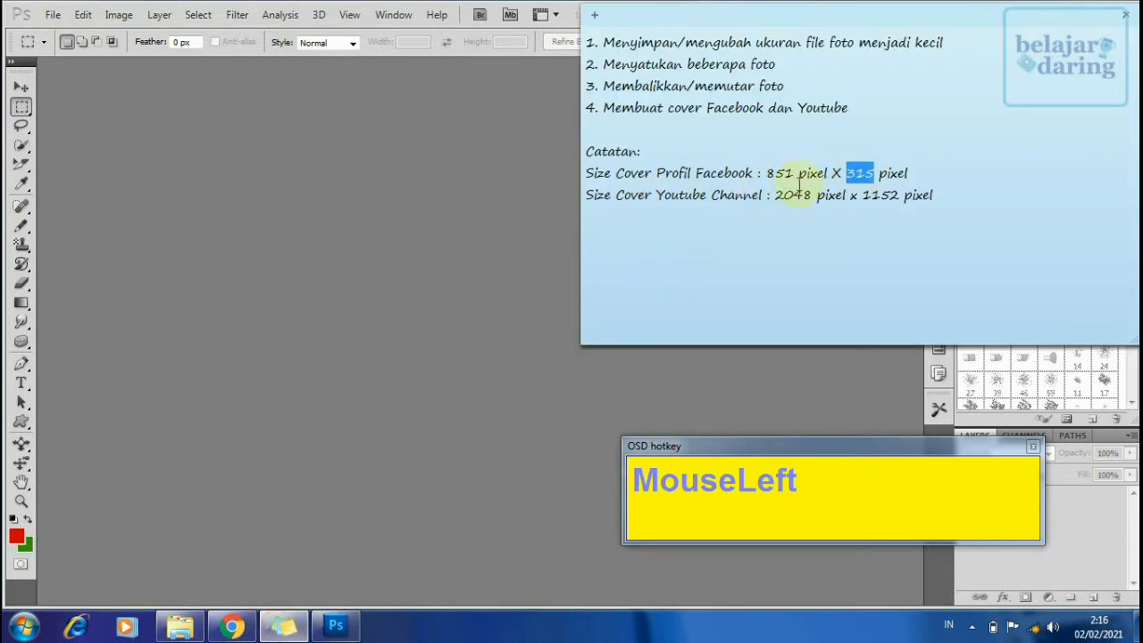
{"action": "left_click", "coordinate": [280, 225]}
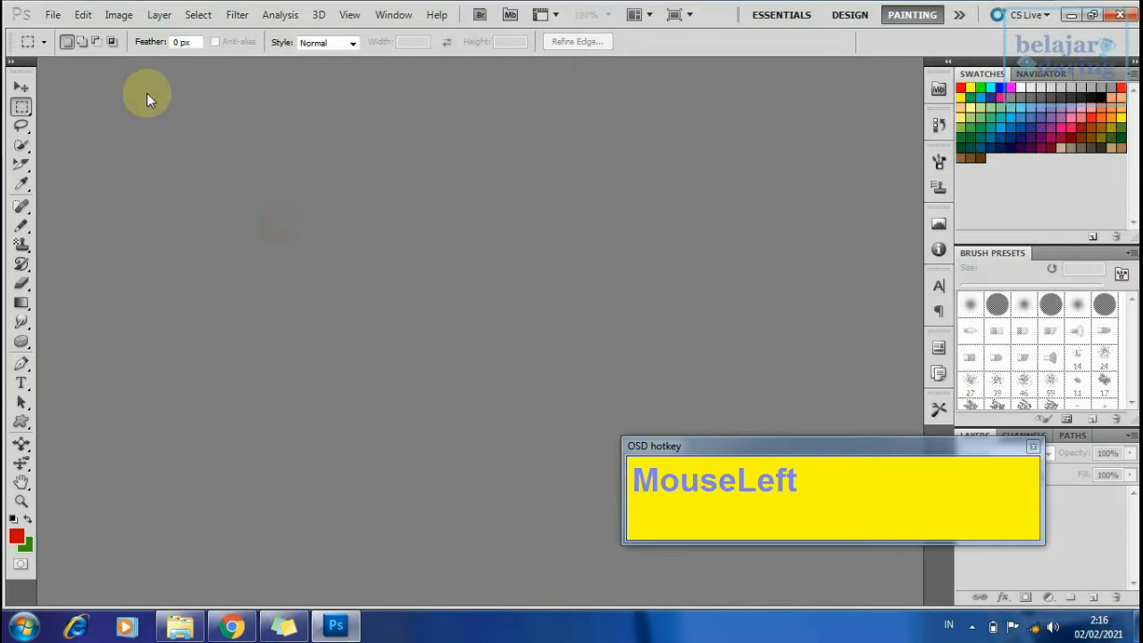
- Start a new document with its size measured in pixels, and set the width to 851 pixels
{"action": "left_click", "coordinate": [50, 15]}
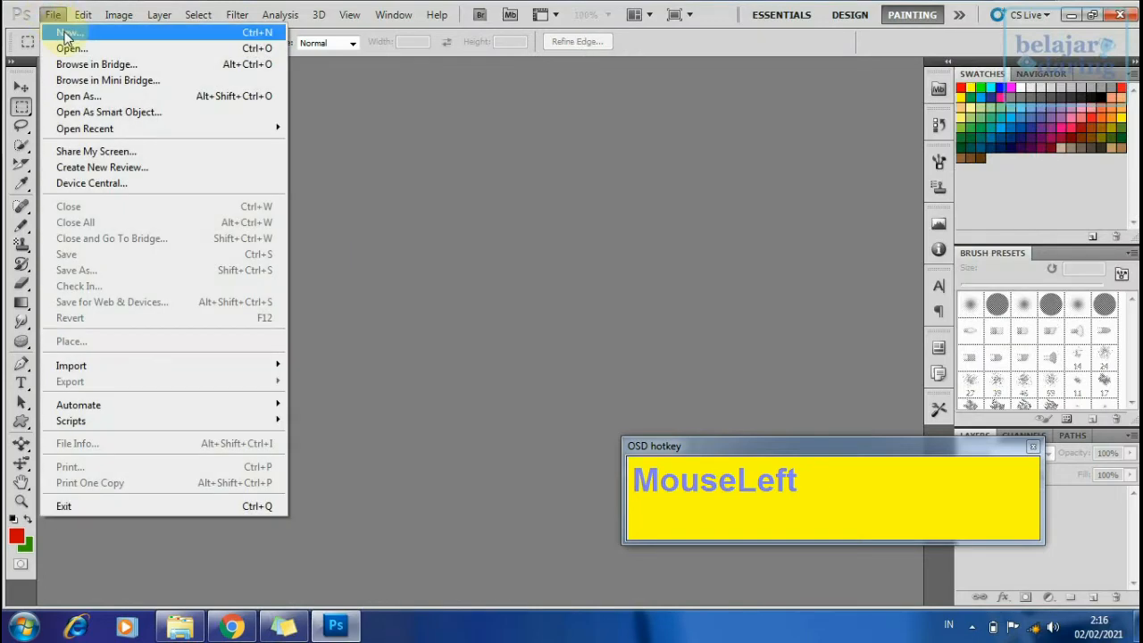
{"action": "left_click", "coordinate": [66, 34]}
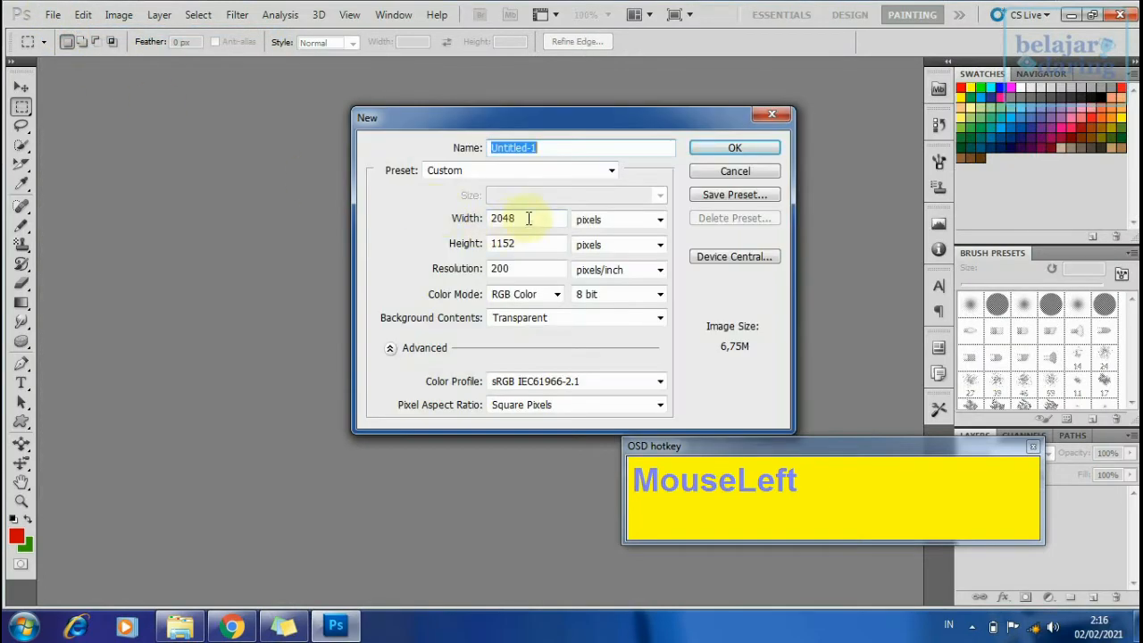
{"action": "left_click", "coordinate": [593, 223]}
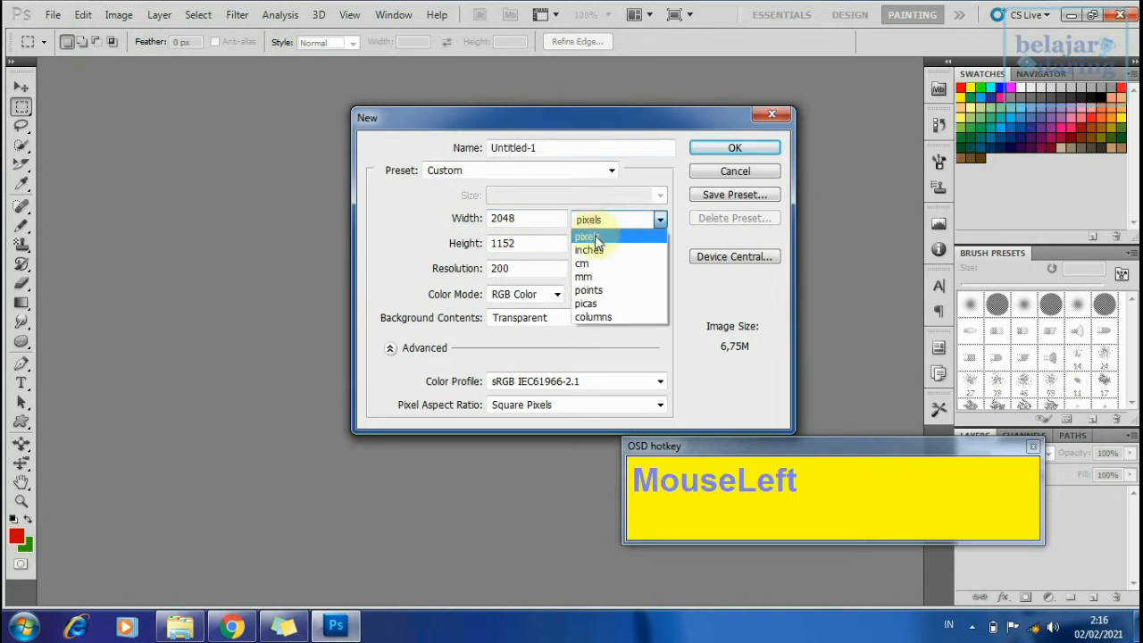
{"action": "left_click", "coordinate": [596, 236]}
{"action": "left_click_drag", "start_coordinate": [526, 217], "coordinate": [465, 218]}
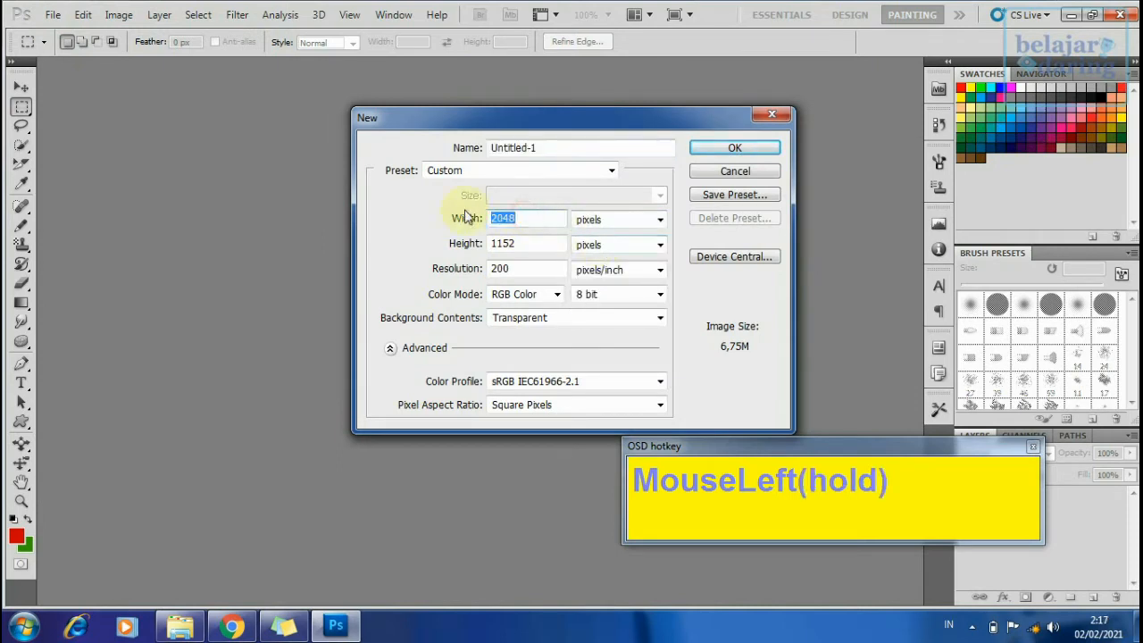
{"action": "type", "text": "8"}
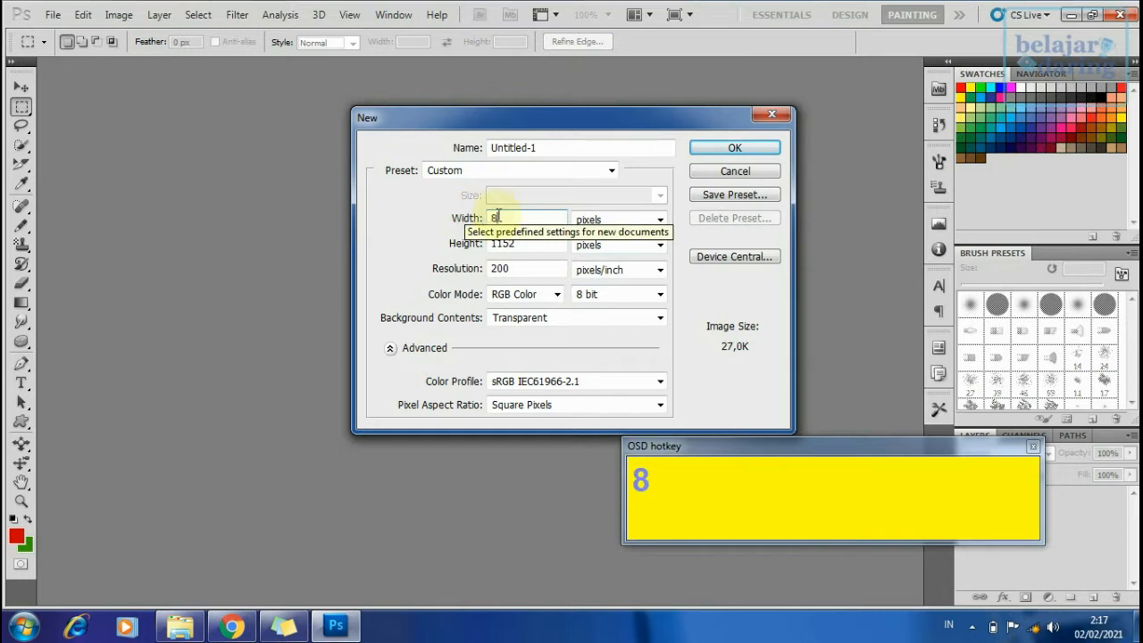
{"action": "type", "text": "51"}
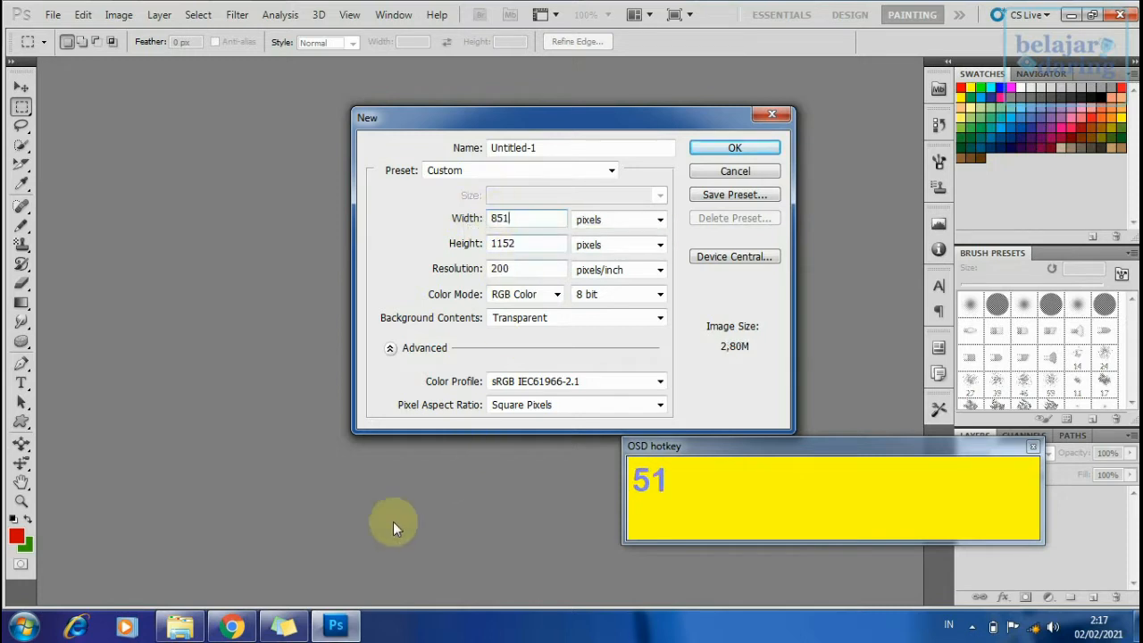
- Check the Facebook cover height in Sticky Notes, set the new document's height to 315 pixels, and create it
{"action": "left_click", "coordinate": [286, 625]}
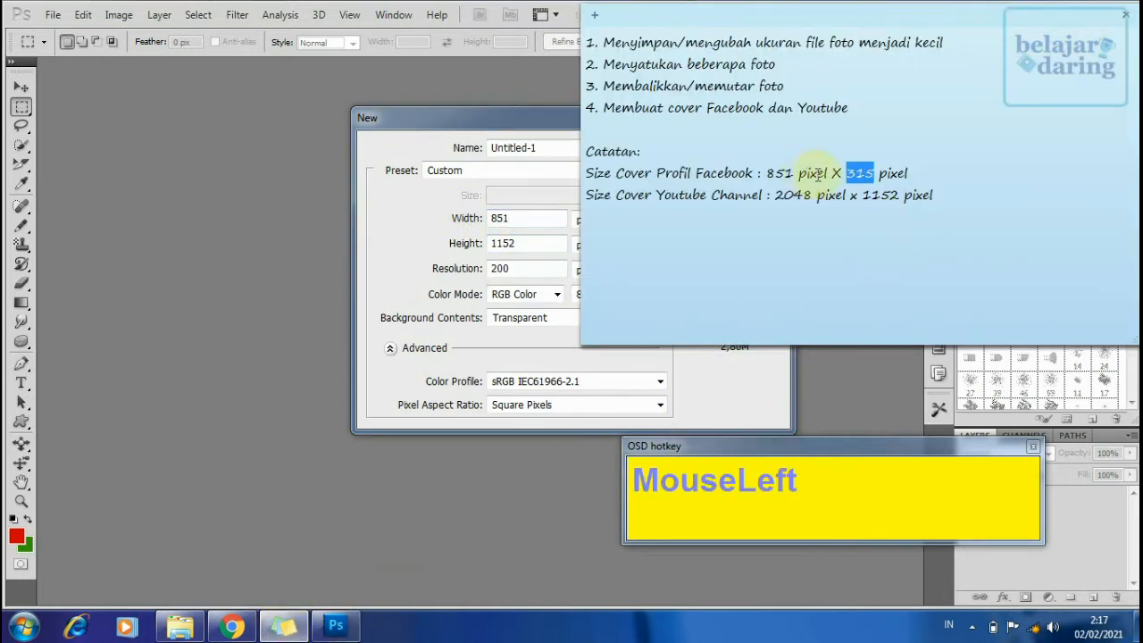
{"action": "left_click", "coordinate": [513, 115]}
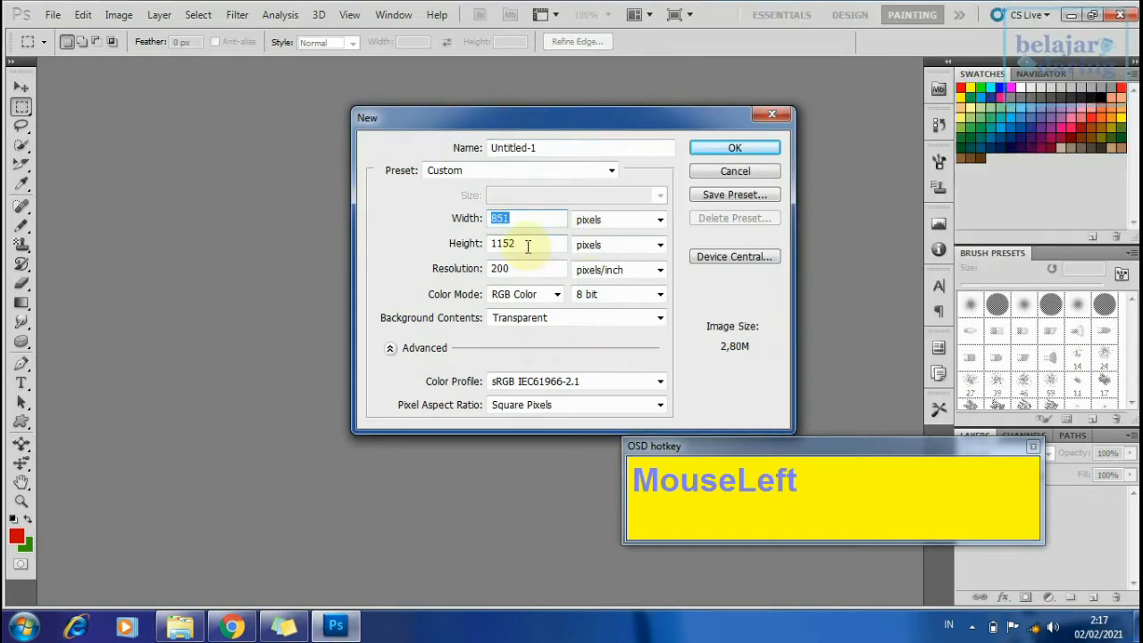
{"action": "left_click_drag", "start_coordinate": [526, 245], "coordinate": [487, 246]}
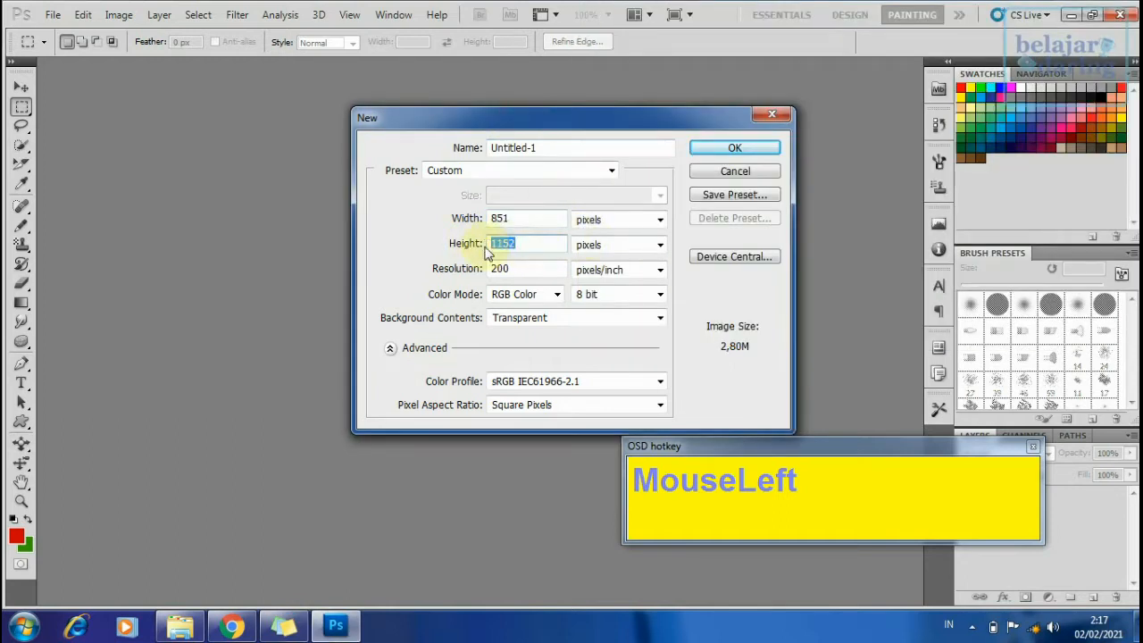
{"action": "type", "text": "315"}
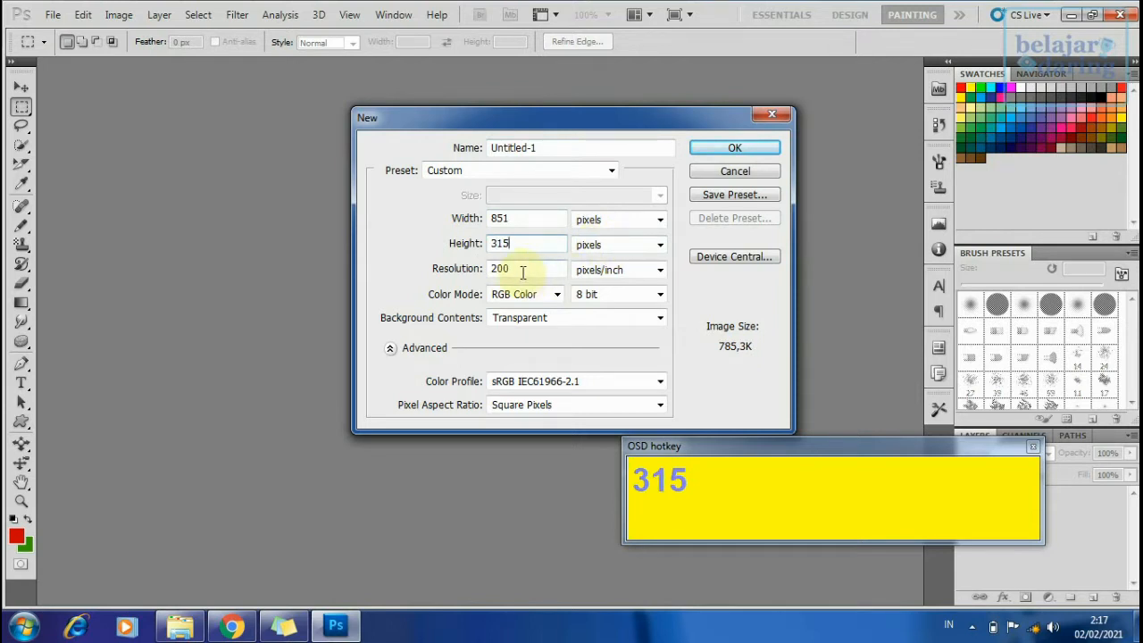
{"action": "left_click", "coordinate": [520, 267]}
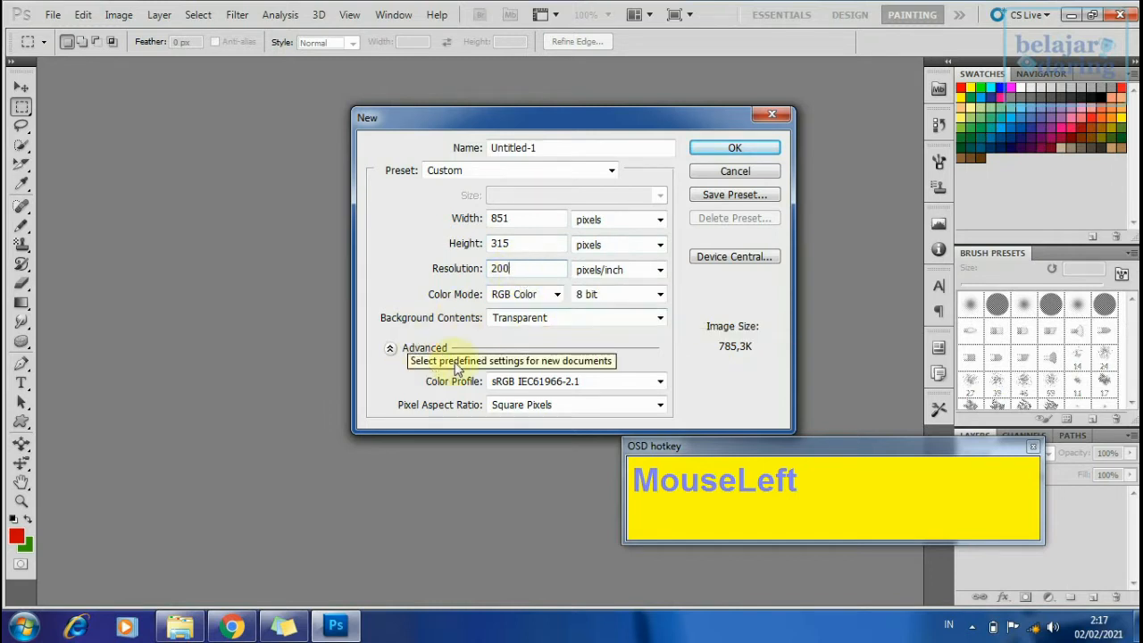
{"action": "left_click", "coordinate": [506, 270]}
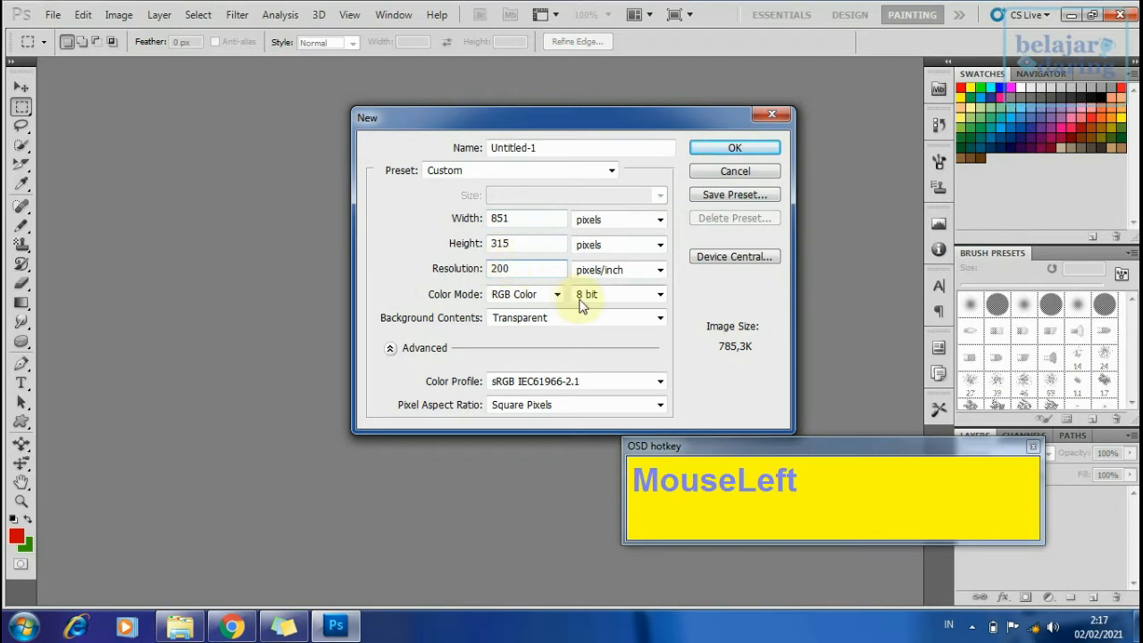
{"action": "left_click", "coordinate": [734, 147]}
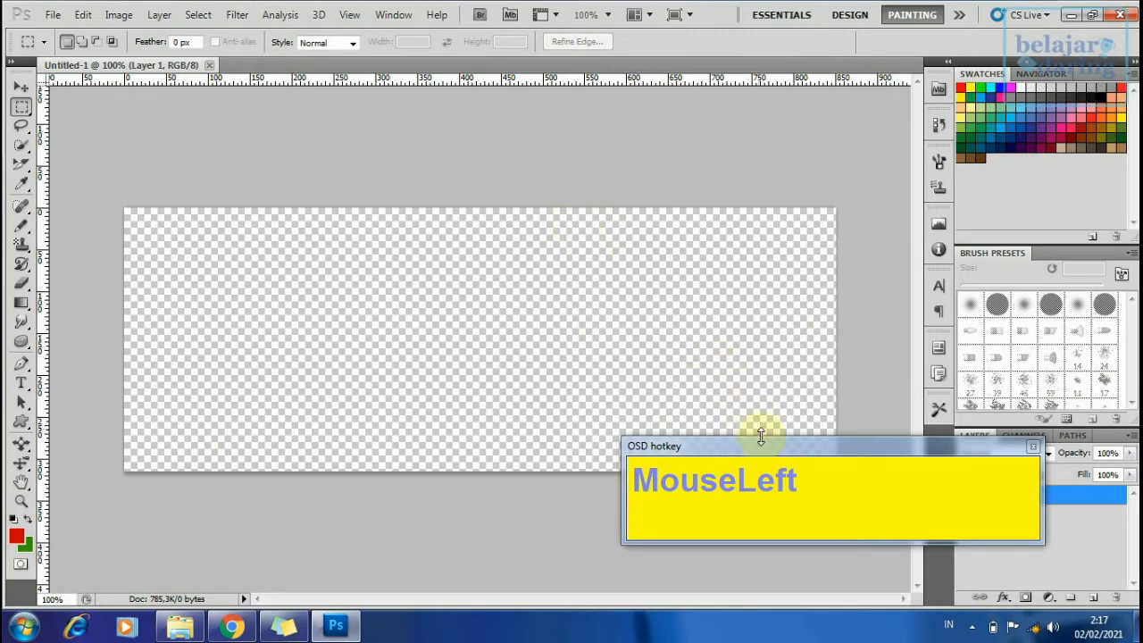
- Open the pantai-sorake2_1 and s1 photos from the Latihan Photoshop folder
{"action": "left_click_drag", "start_coordinate": [755, 446], "coordinate": [628, 491]}
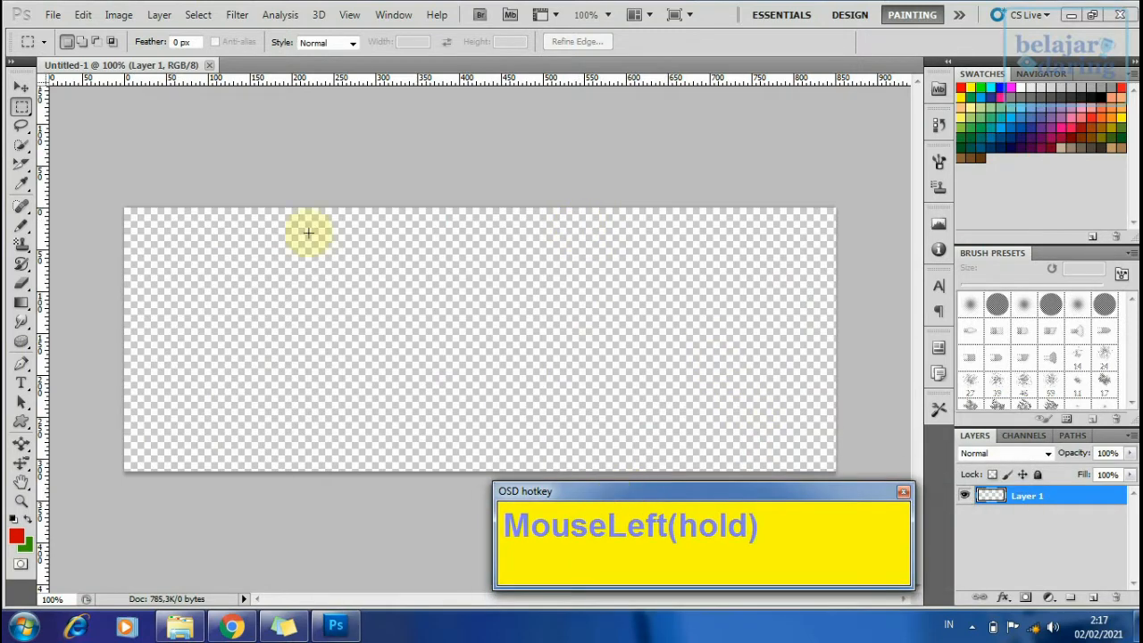
{"action": "left_click", "coordinate": [52, 16]}
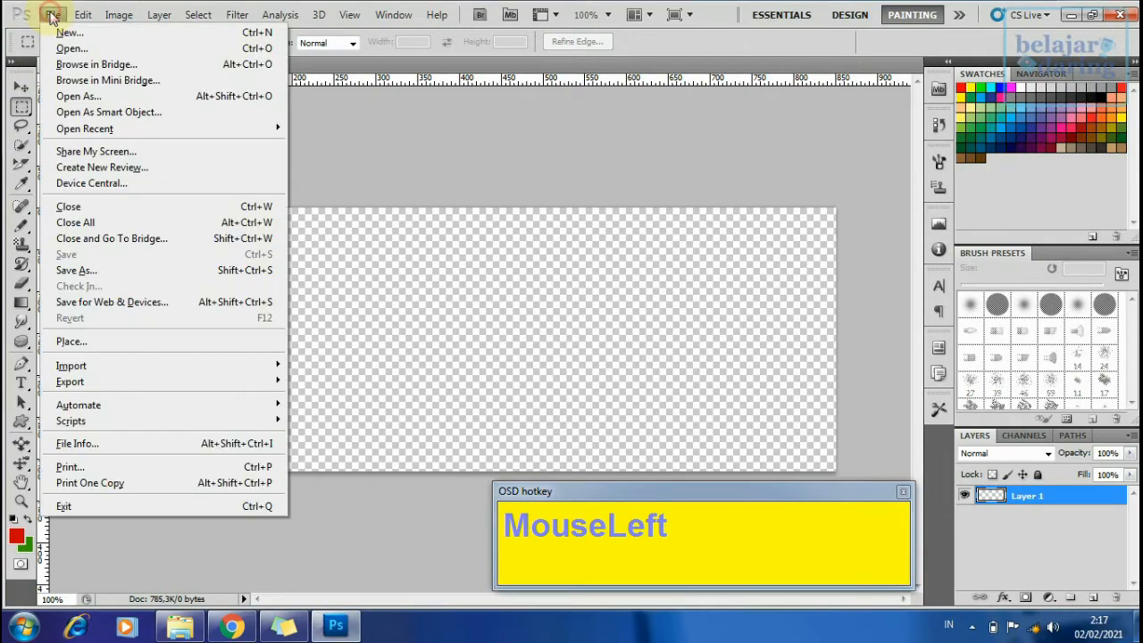
{"action": "left_click", "coordinate": [62, 49]}
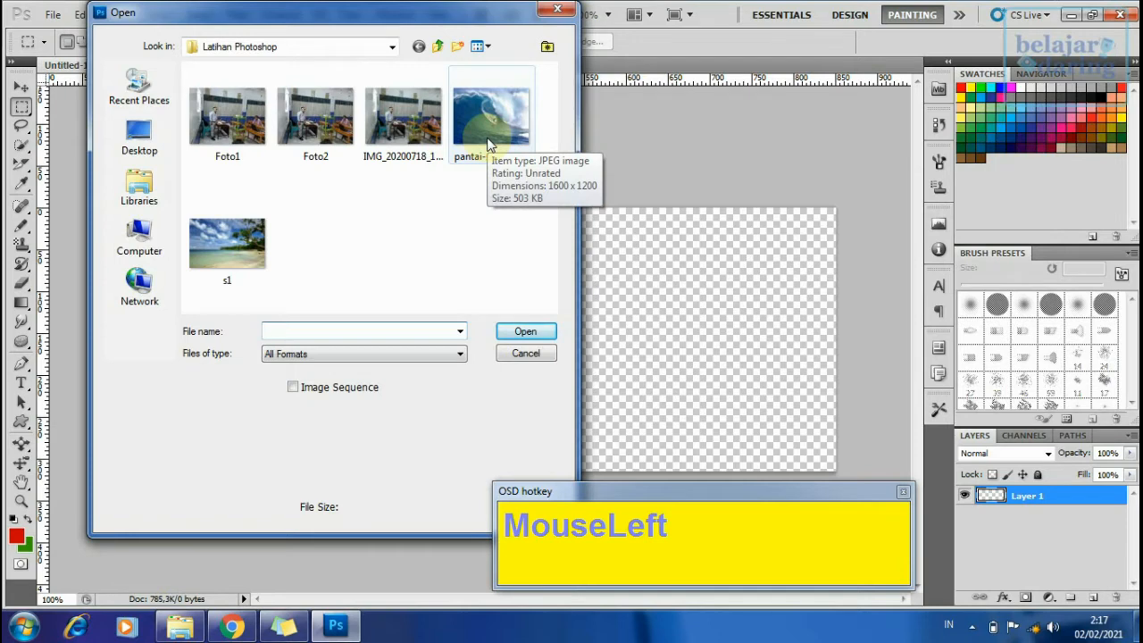
{"action": "double_click", "coordinate": [488, 143]}
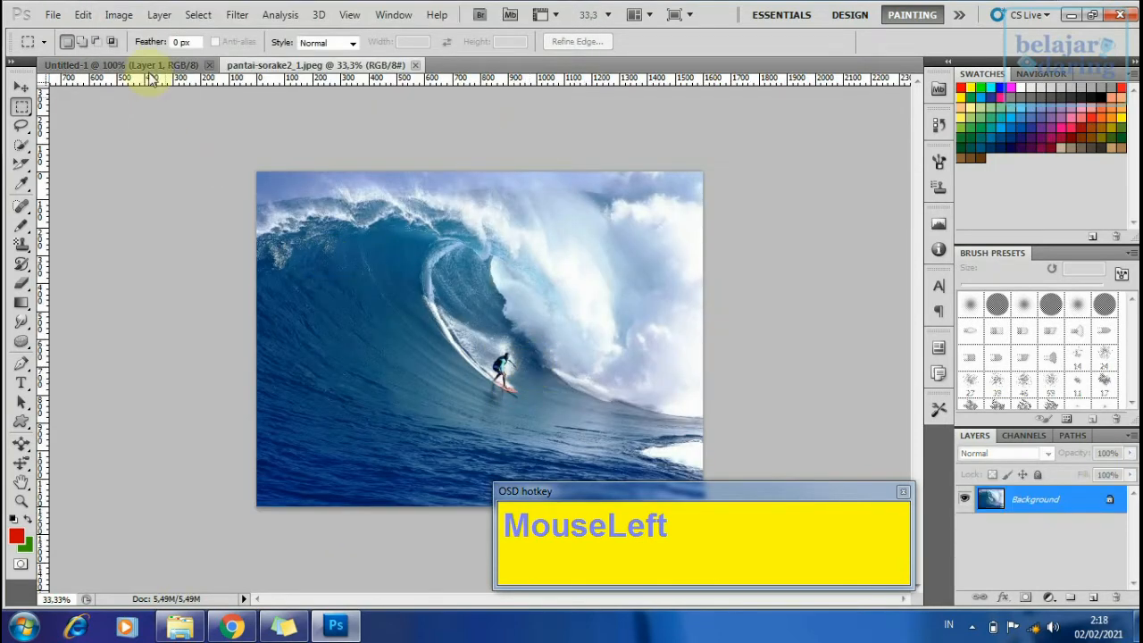
{"action": "left_click", "coordinate": [51, 17]}
{"action": "left_click", "coordinate": [64, 47]}
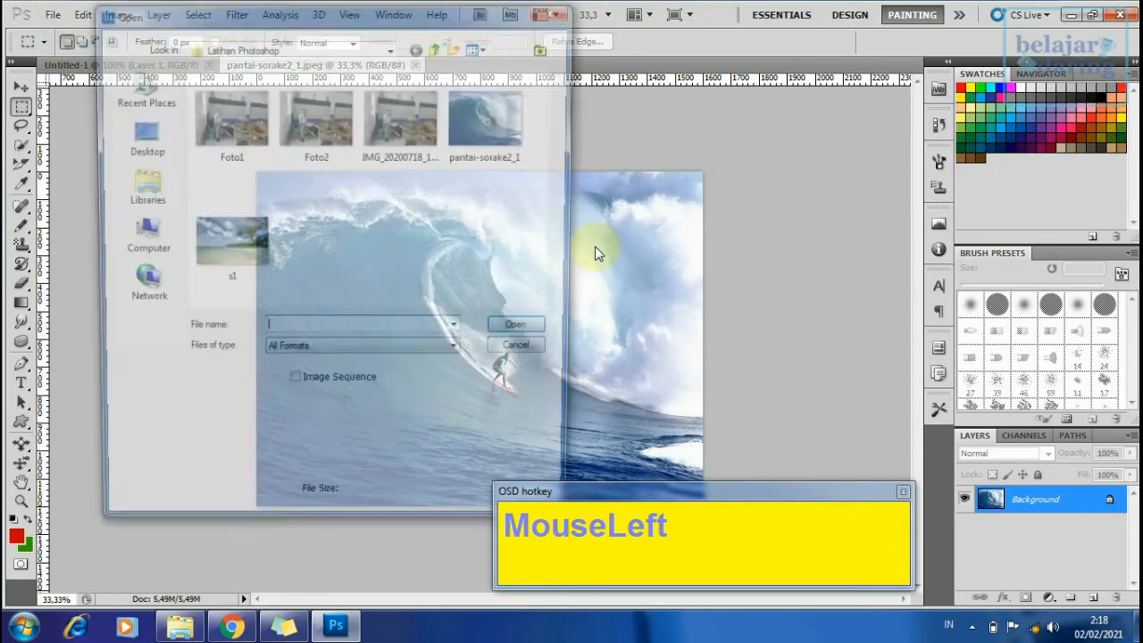
{"action": "double_click", "coordinate": [230, 239]}
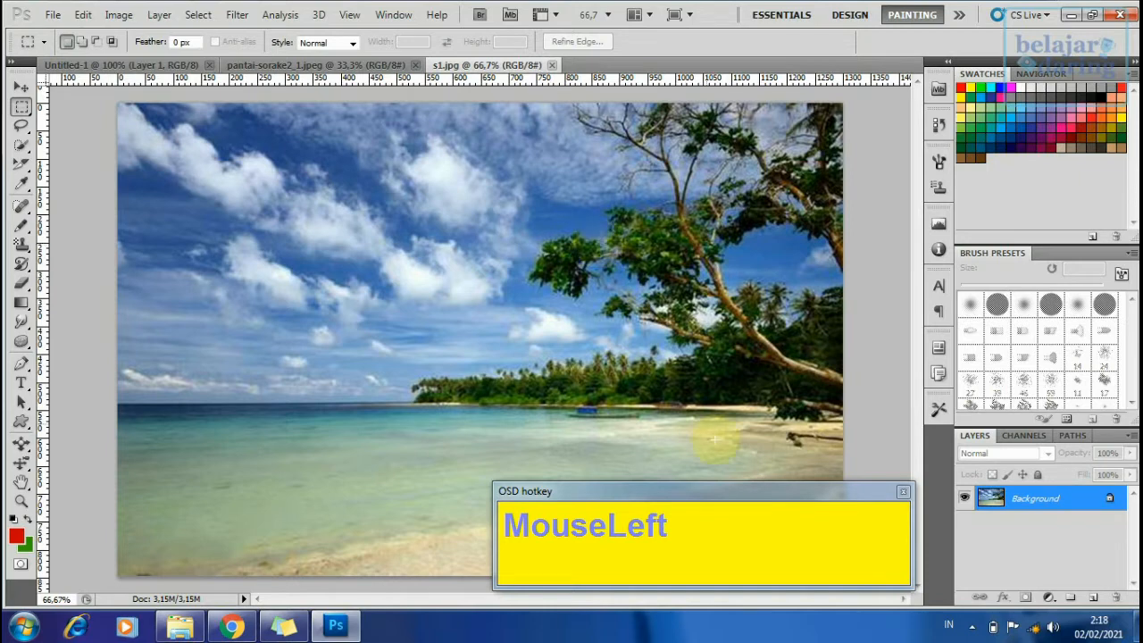
{"action": "left_click_drag", "start_coordinate": [748, 502], "coordinate": [870, 434]}
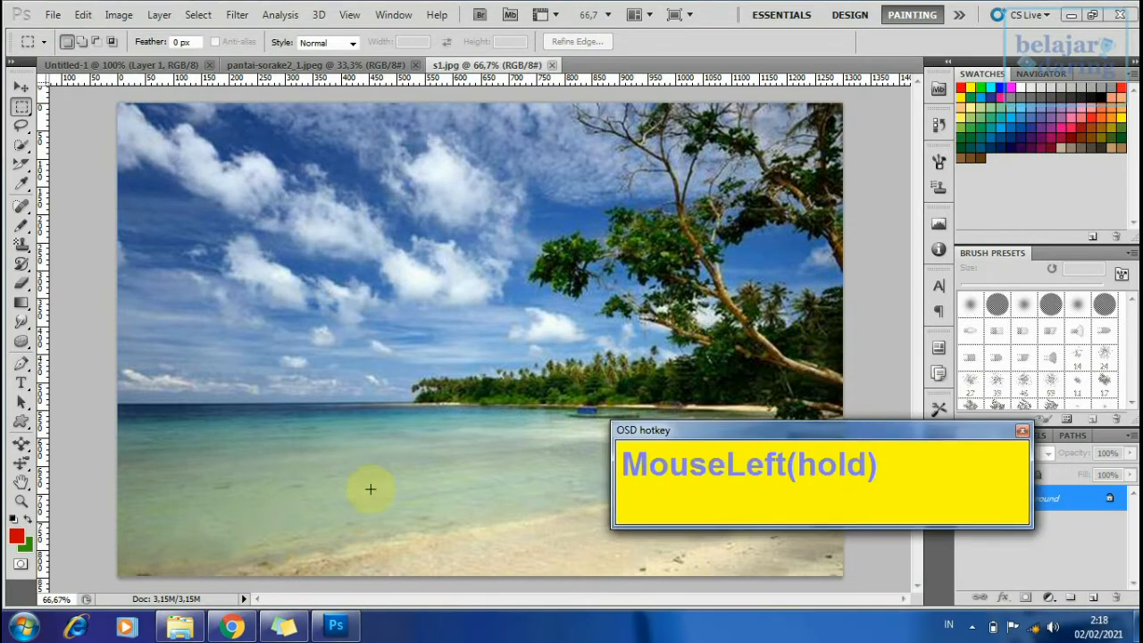
- Switch to Sticky Notes, review the third task about flipping and rotating photos, and return to Photoshop
{"action": "left_click", "coordinate": [284, 625]}
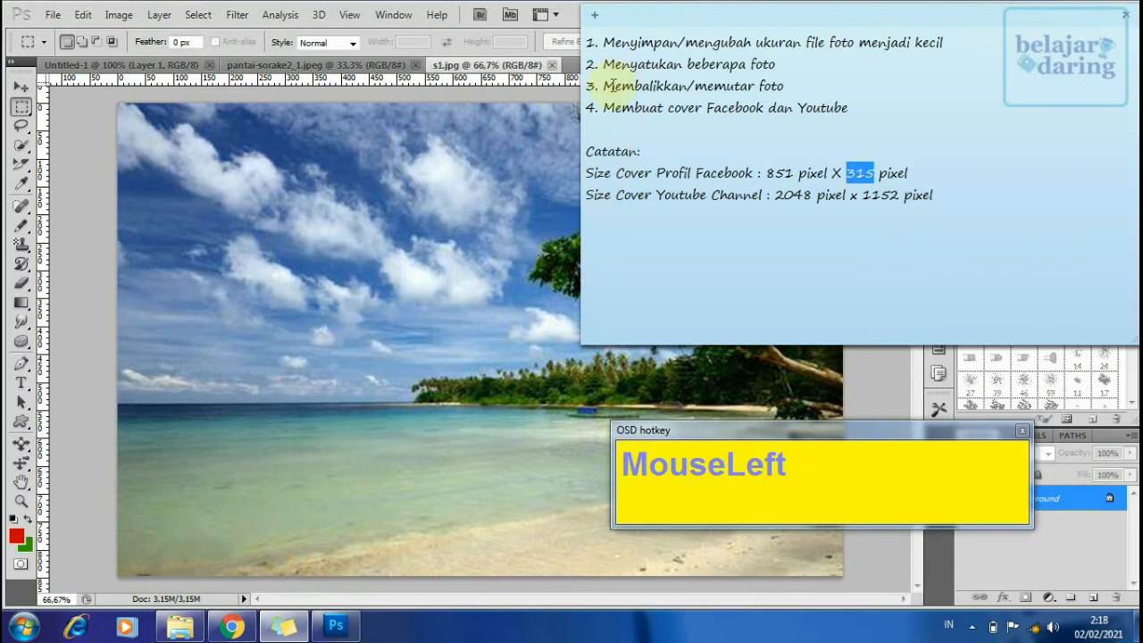
{"action": "left_click_drag", "start_coordinate": [607, 87], "coordinate": [751, 85]}
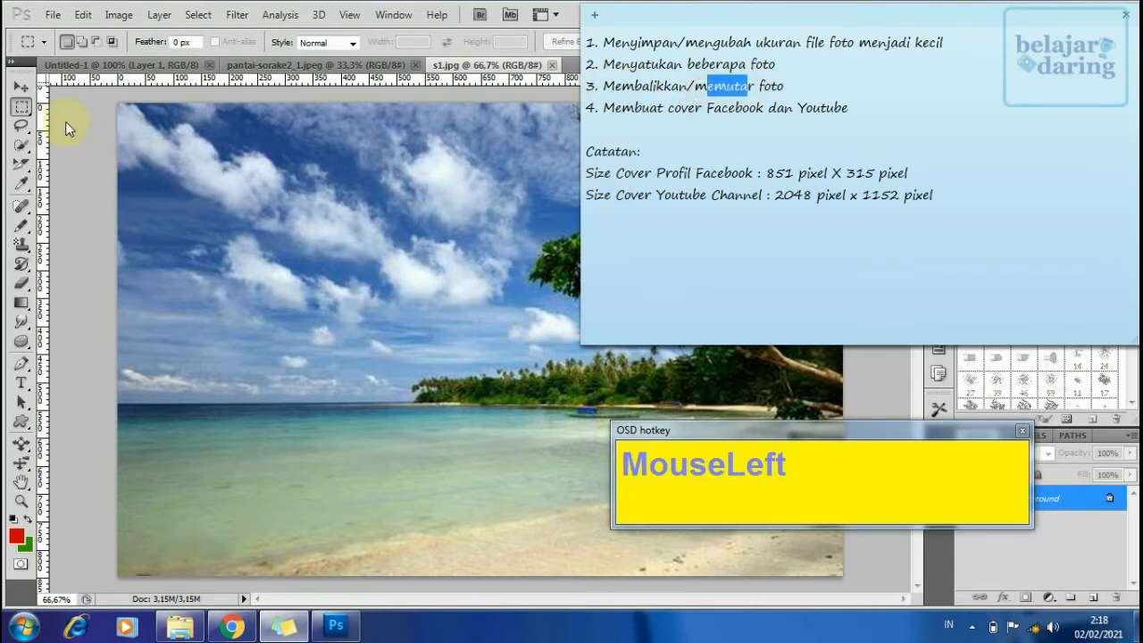
{"action": "left_click", "coordinate": [21, 103]}
{"action": "left_click_drag", "start_coordinate": [857, 430], "coordinate": [788, 529]}
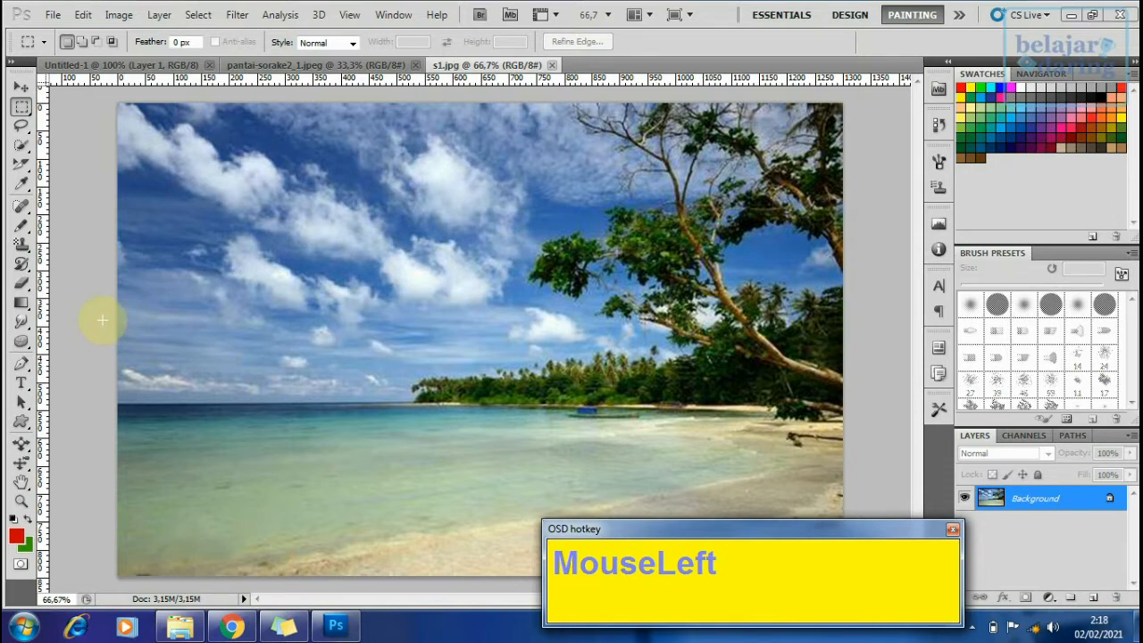
{"action": "left_click", "coordinate": [22, 86]}
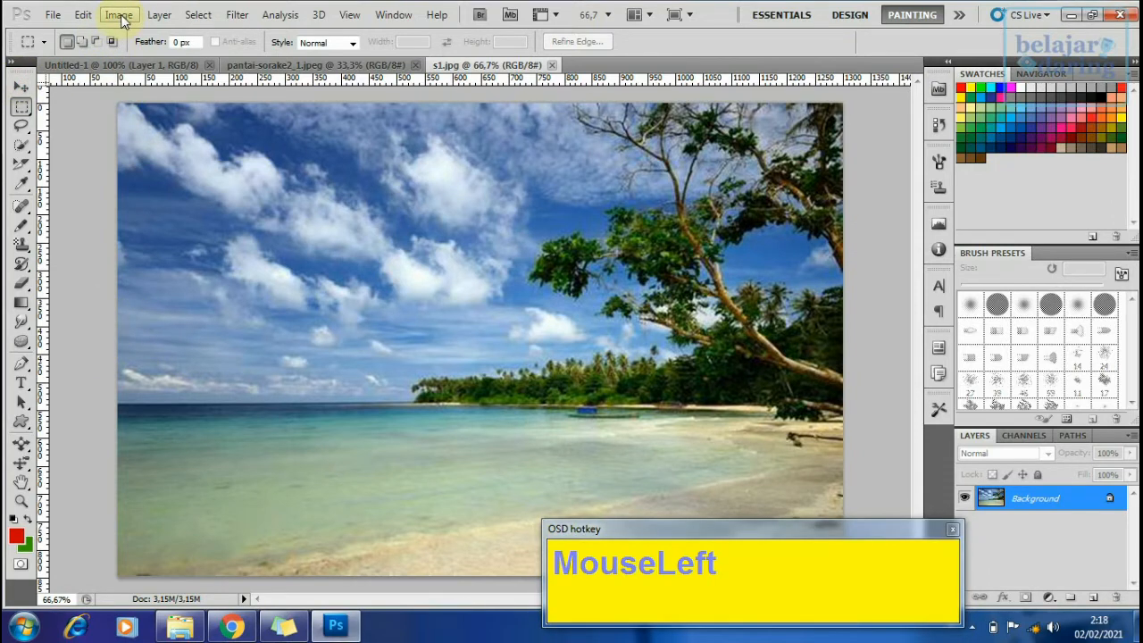
- Flip the canvas of the s1 photo horizontally
{"action": "left_click", "coordinate": [120, 16]}
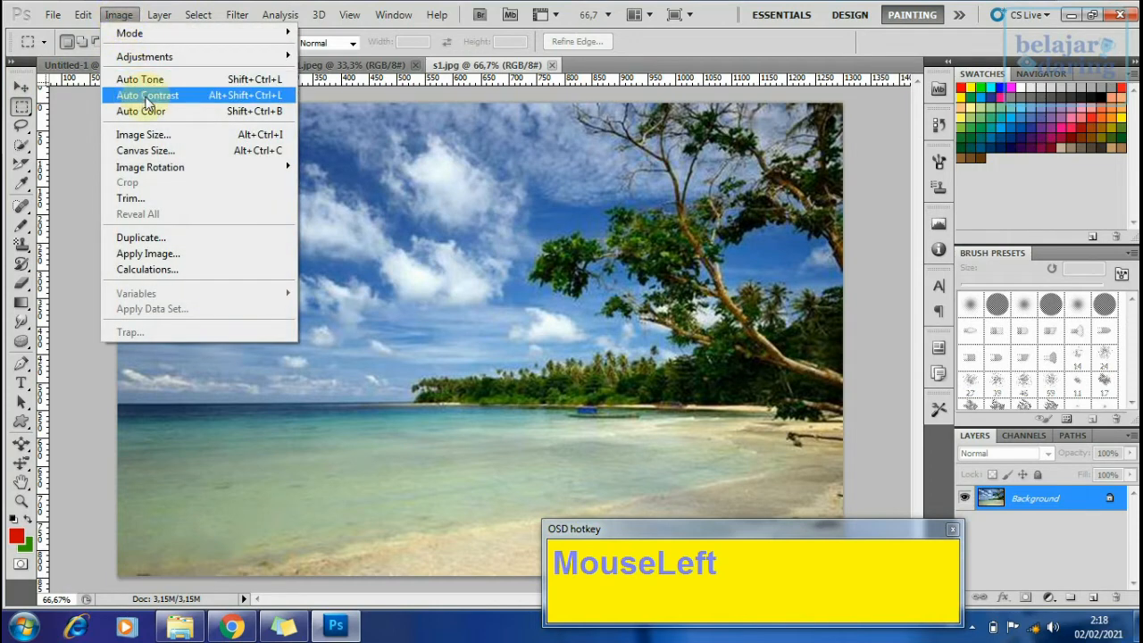
{"action": "mouse_move", "coordinate": [159, 168]}
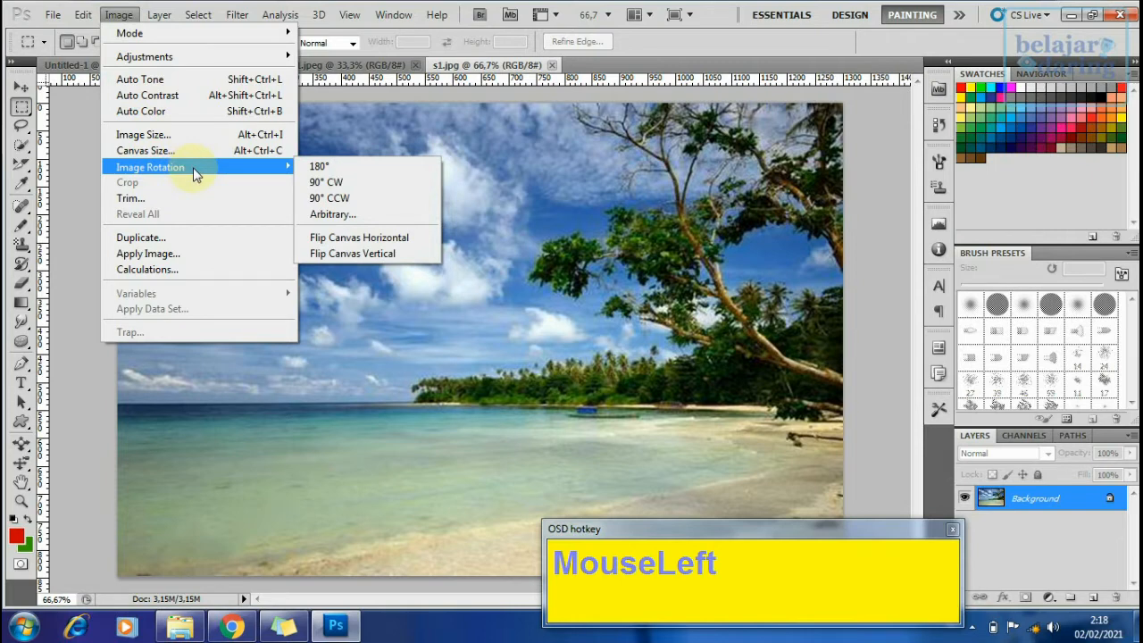
{"action": "left_click", "coordinate": [375, 245]}
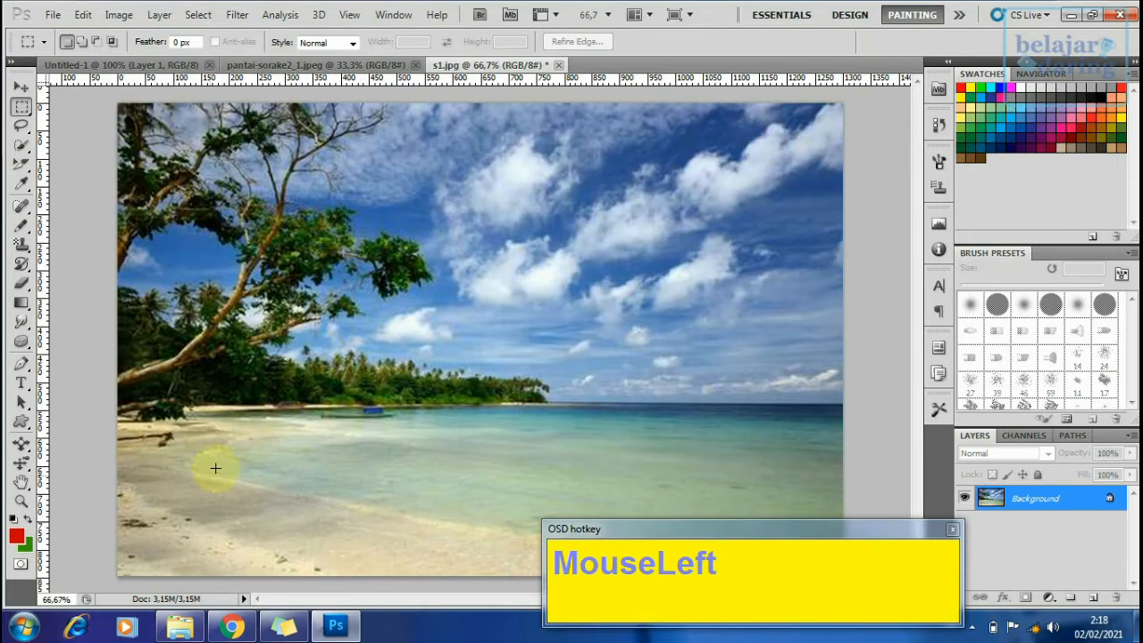
- Flip the canvas of the s1 photo vertically
{"action": "left_click", "coordinate": [119, 16]}
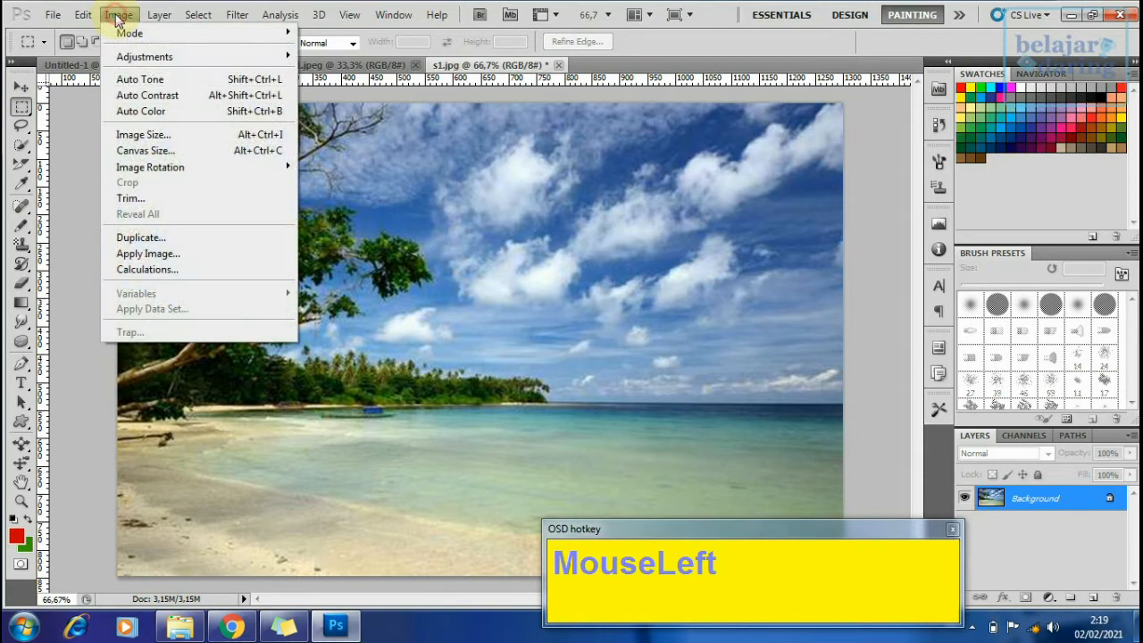
{"action": "left_click_drag", "start_coordinate": [190, 168], "coordinate": [390, 260]}
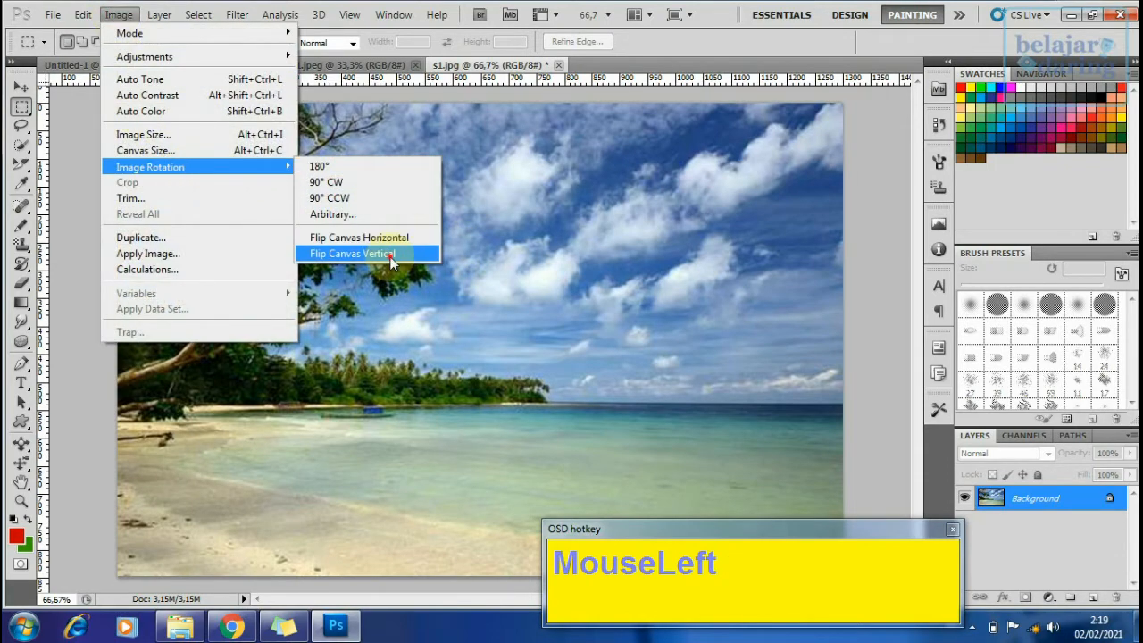
{"action": "left_click", "coordinate": [390, 255]}
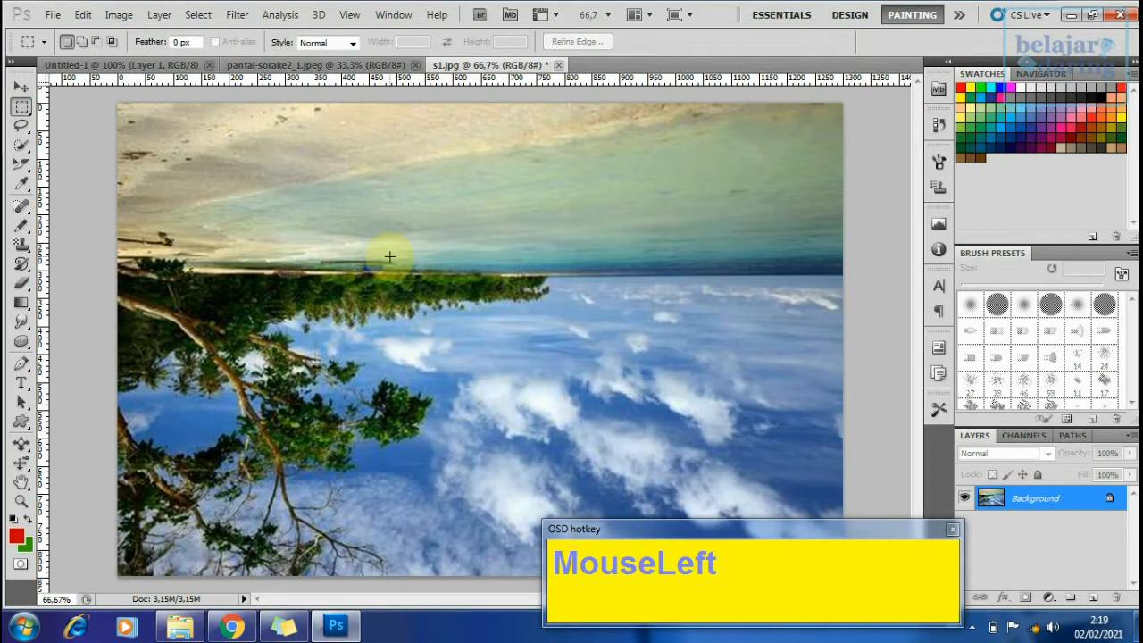
- Rotate the s1 photo 90° clockwise, and rotate it back 90° counterclockwise
{"action": "left_click_drag", "start_coordinate": [118, 15], "coordinate": [192, 166]}
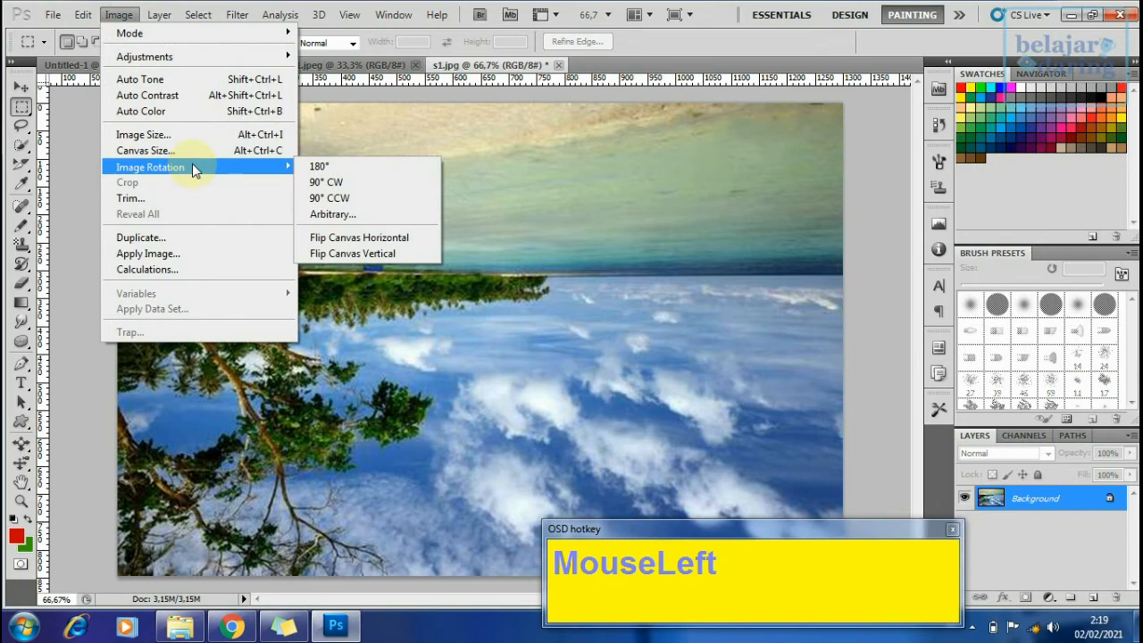
{"action": "left_click", "coordinate": [340, 186]}
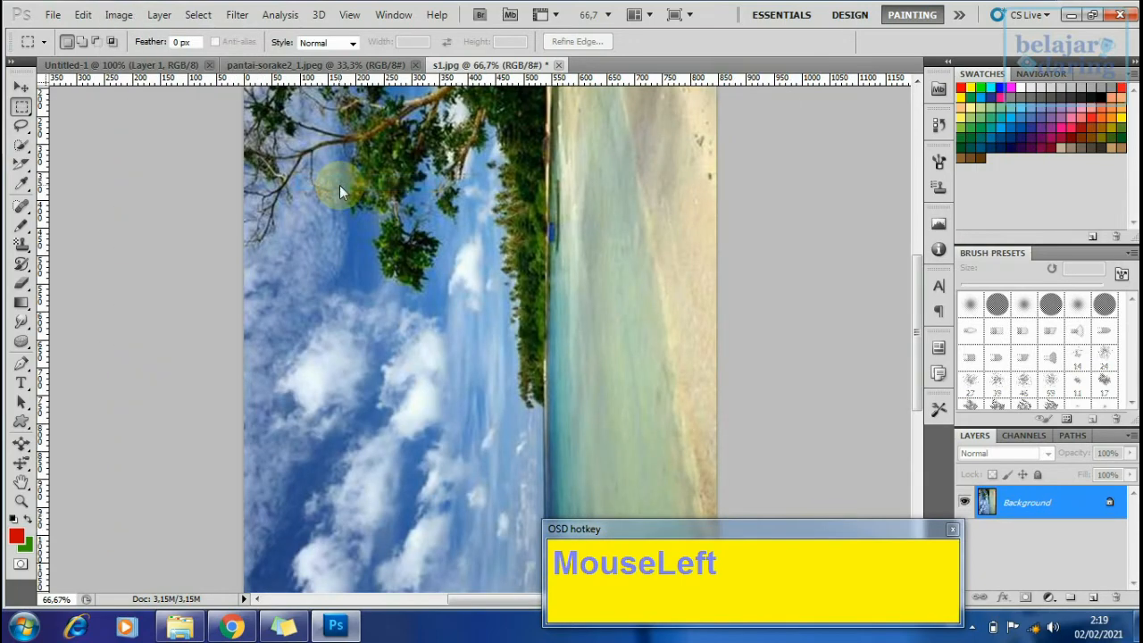
{"action": "left_click", "coordinate": [119, 15]}
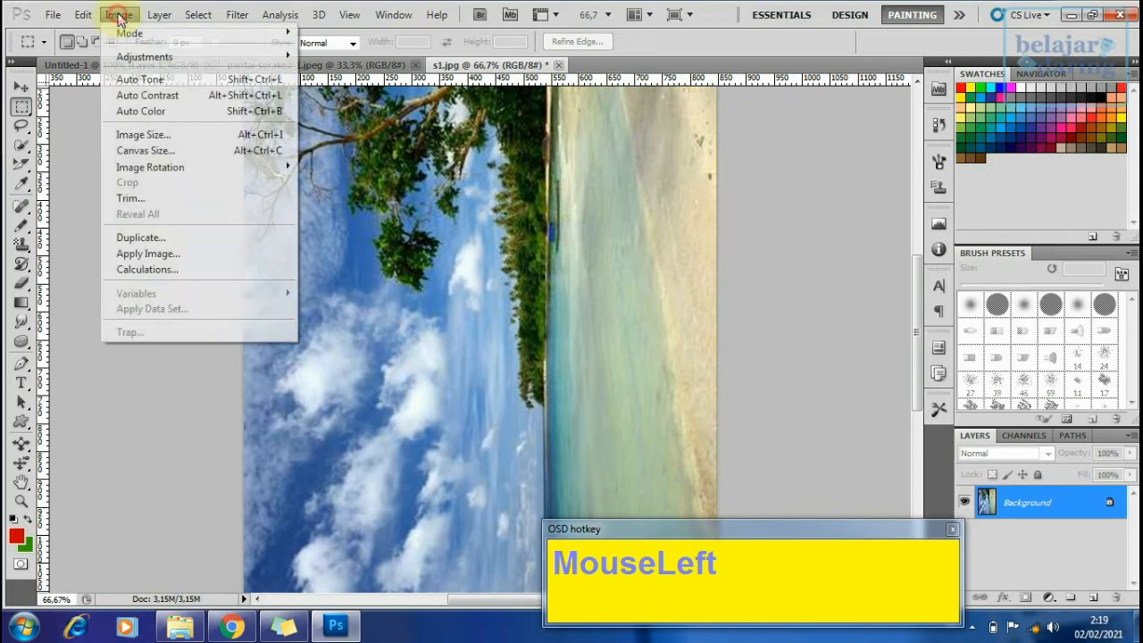
{"action": "mouse_move", "coordinate": [207, 171]}
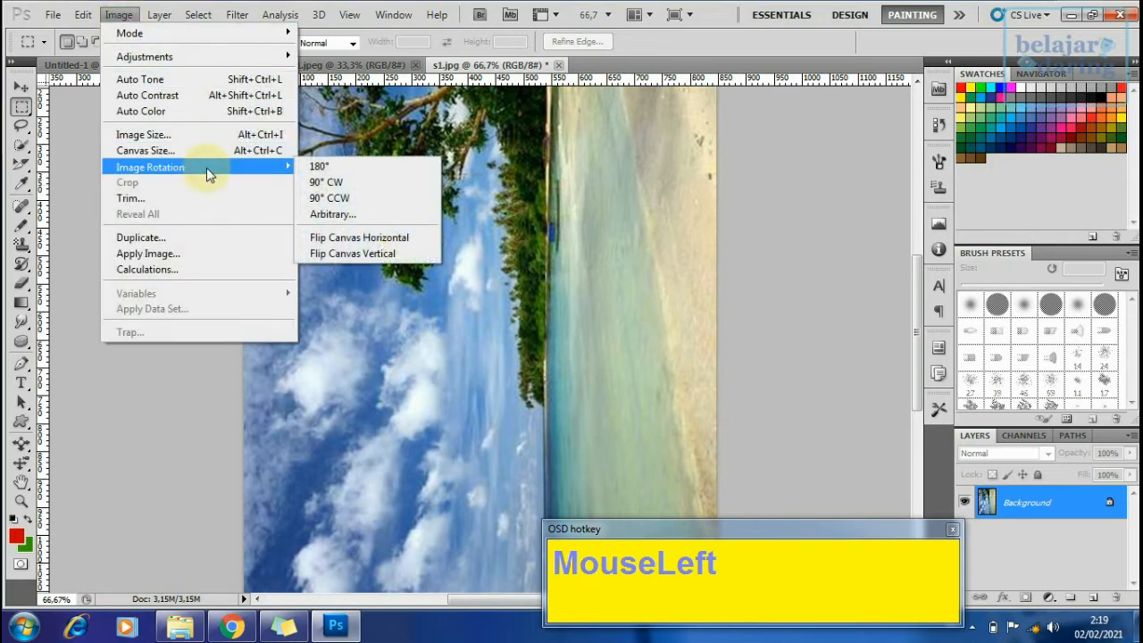
{"action": "left_click", "coordinate": [337, 200]}
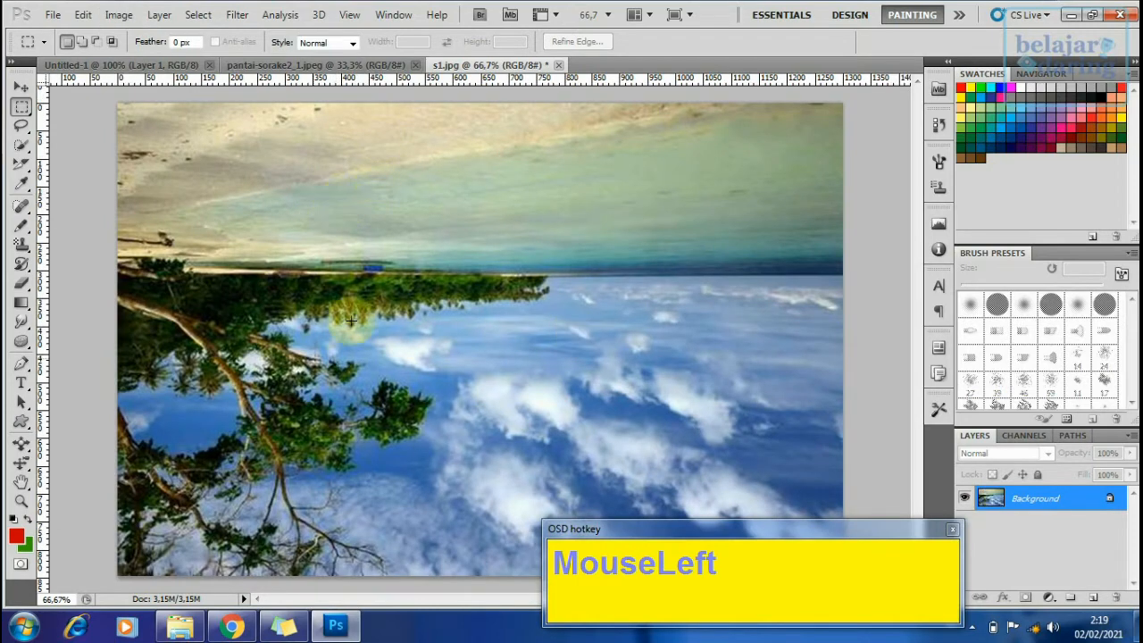
- Rotate the s1 photo 180° so the sky is above the sea
{"action": "left_click", "coordinate": [119, 16]}
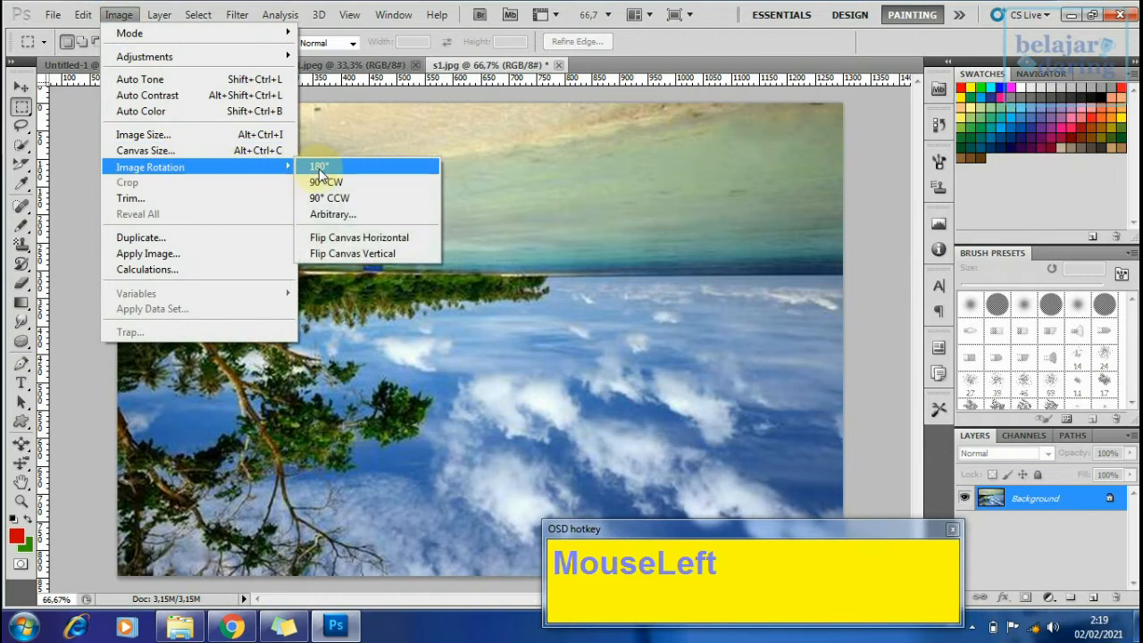
{"action": "left_click", "coordinate": [340, 171]}
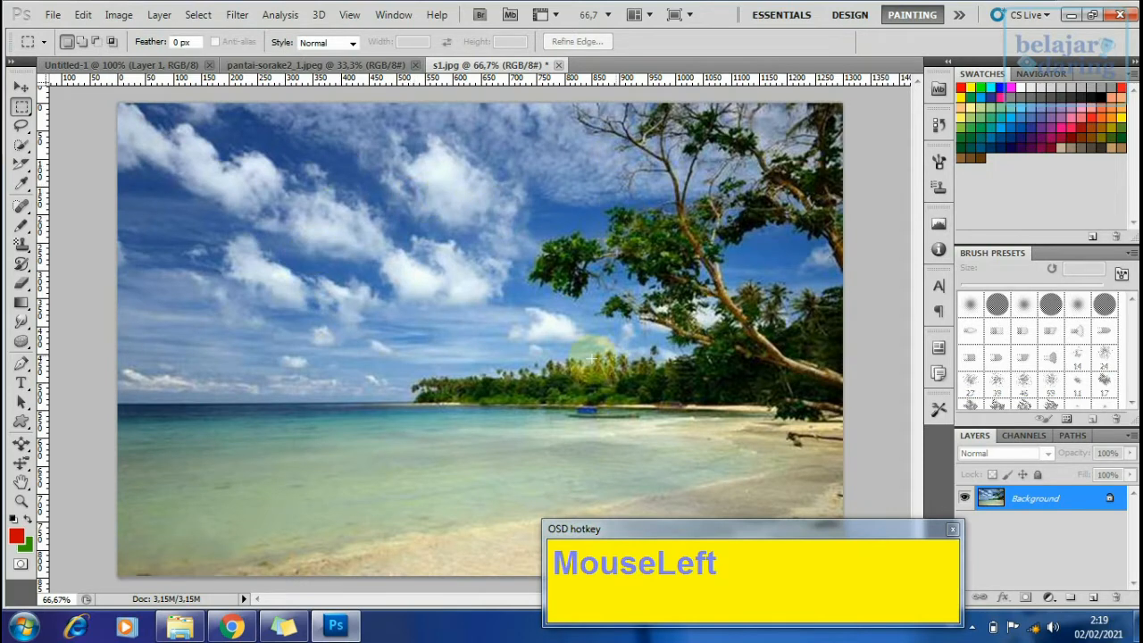
{"action": "left_click", "coordinate": [120, 15]}
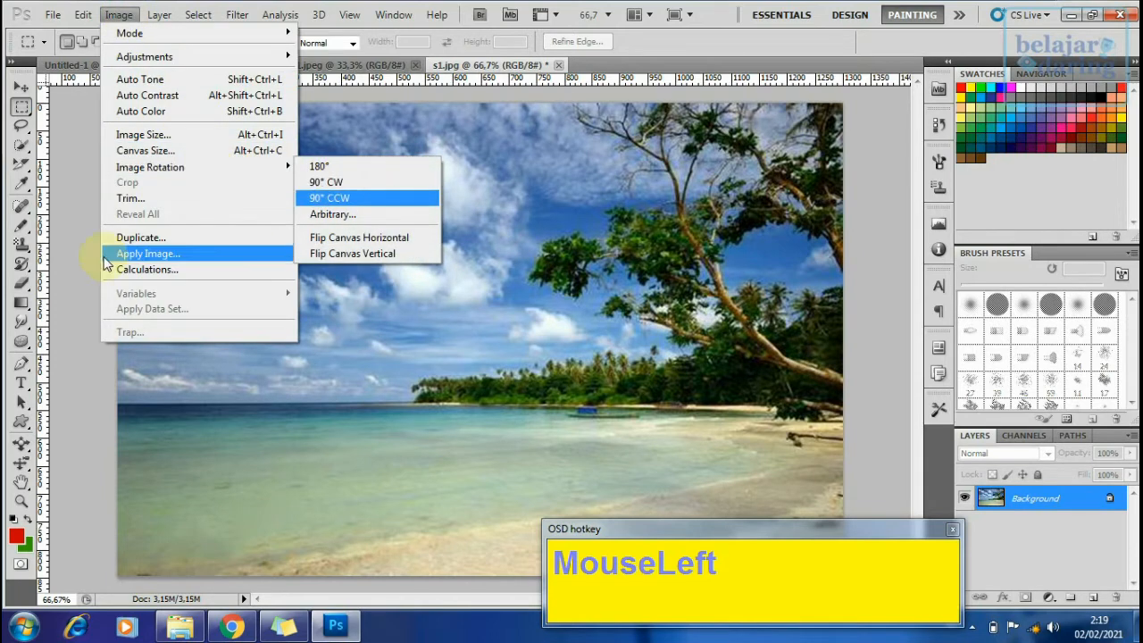
{"action": "left_click", "coordinate": [77, 281]}
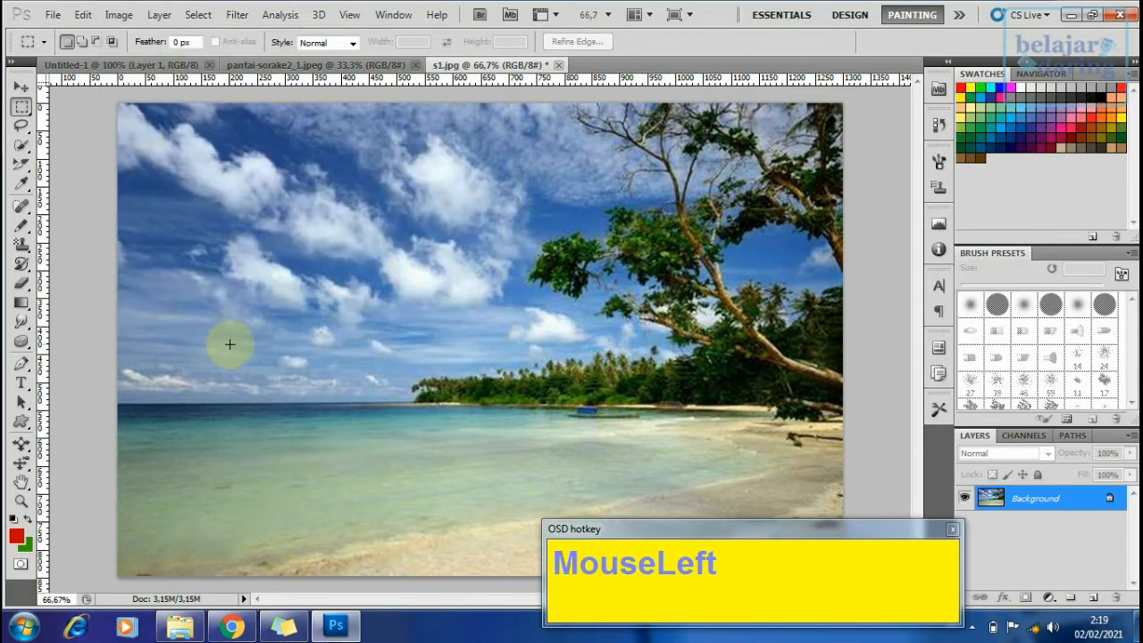
- Flip the s1 photo's canvas horizontally so the tree stands on the left side of the beach
{"action": "left_click", "coordinate": [323, 64]}
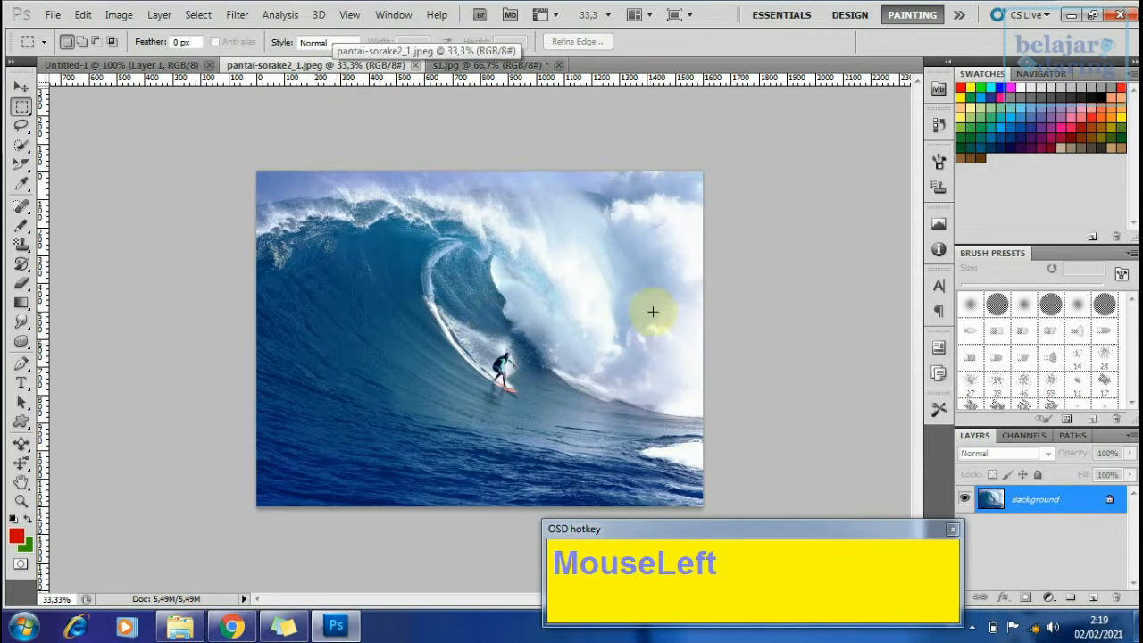
{"action": "left_click", "coordinate": [492, 65]}
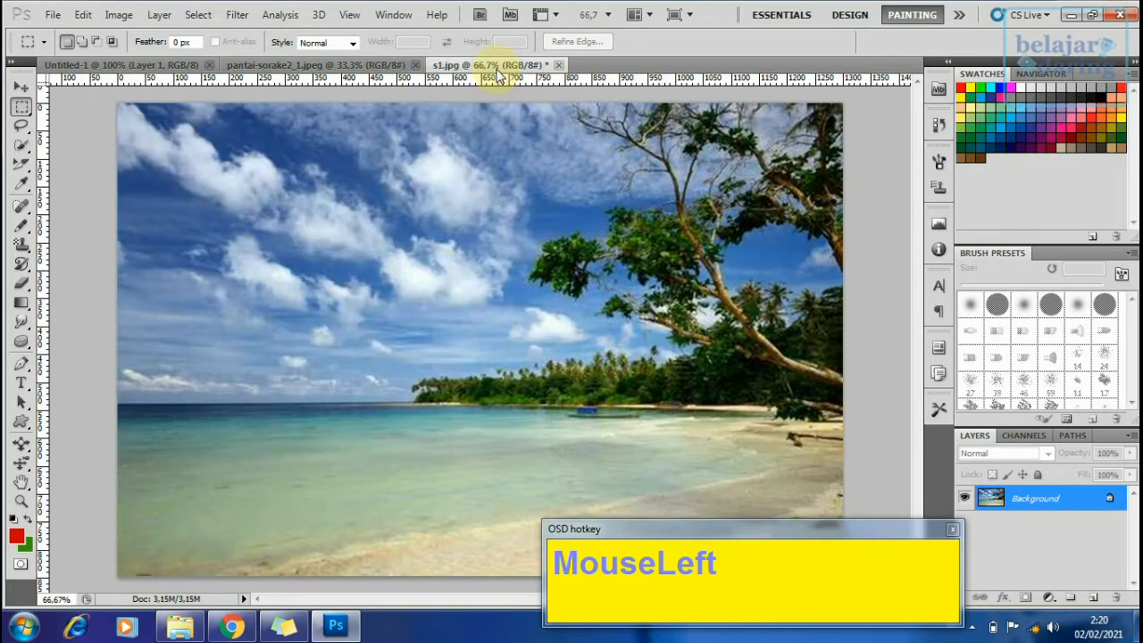
{"action": "left_click_drag", "start_coordinate": [116, 13], "coordinate": [242, 173]}
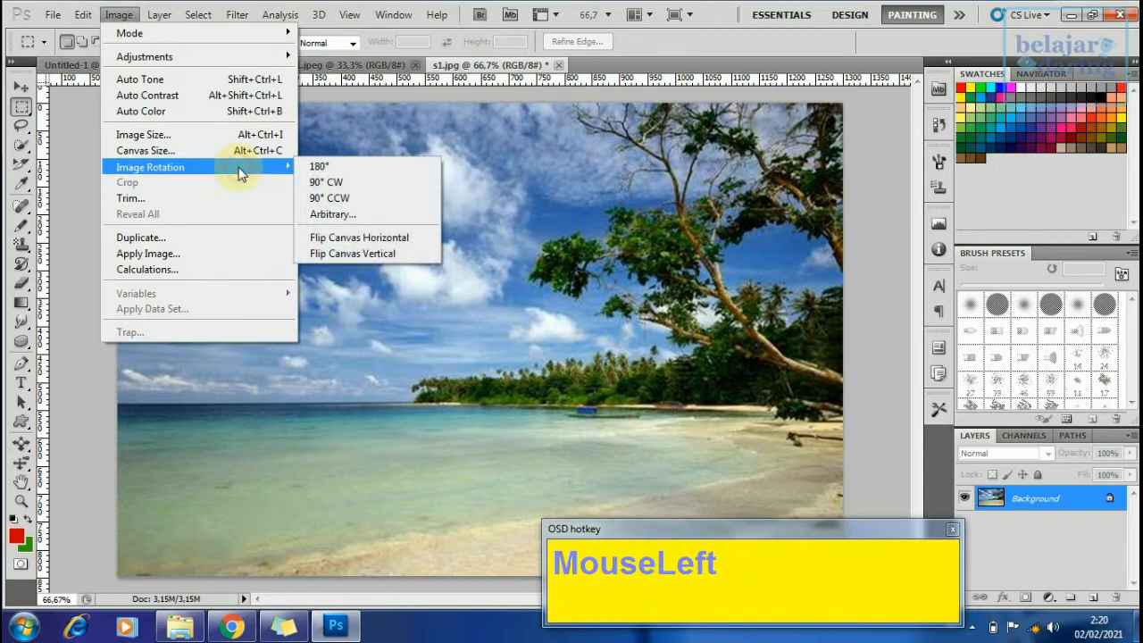
{"action": "left_click", "coordinate": [368, 239]}
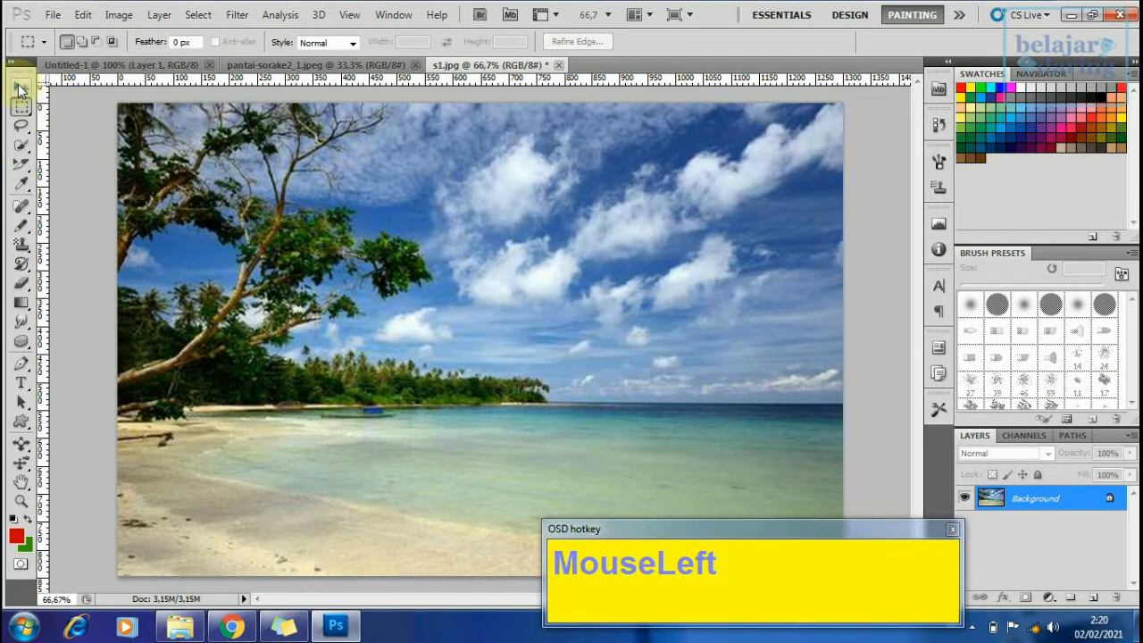
- Copy the s1 photo into the Untitled-1 document with the Move tool, and undo the copy
{"action": "left_click", "coordinate": [21, 87]}
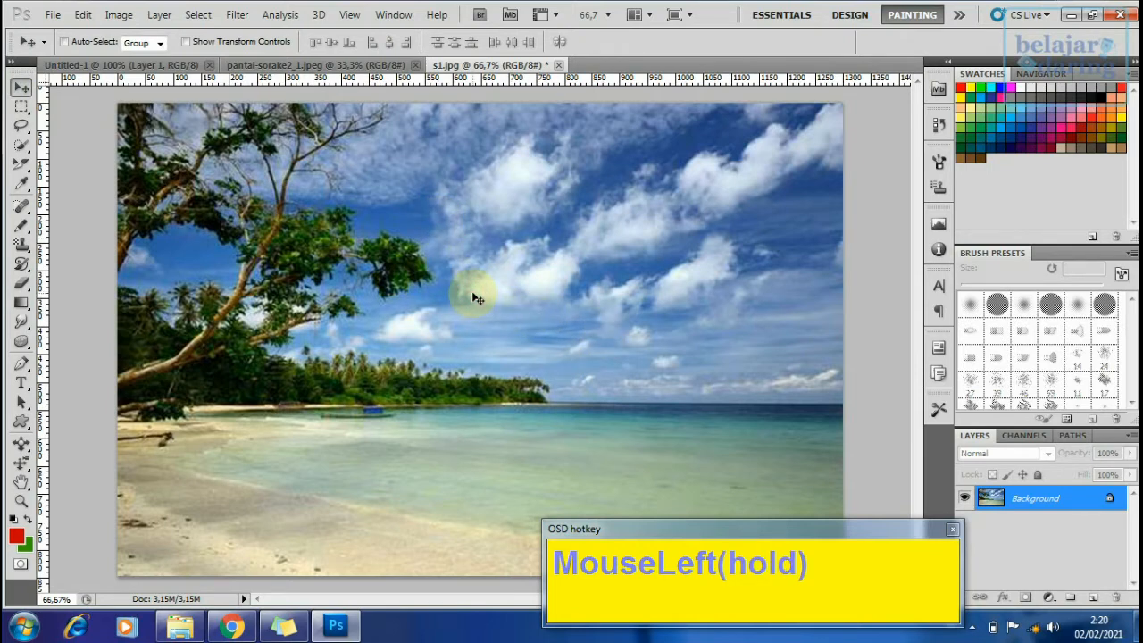
{"action": "left_click_drag", "start_coordinate": [476, 298], "coordinate": [84, 71]}
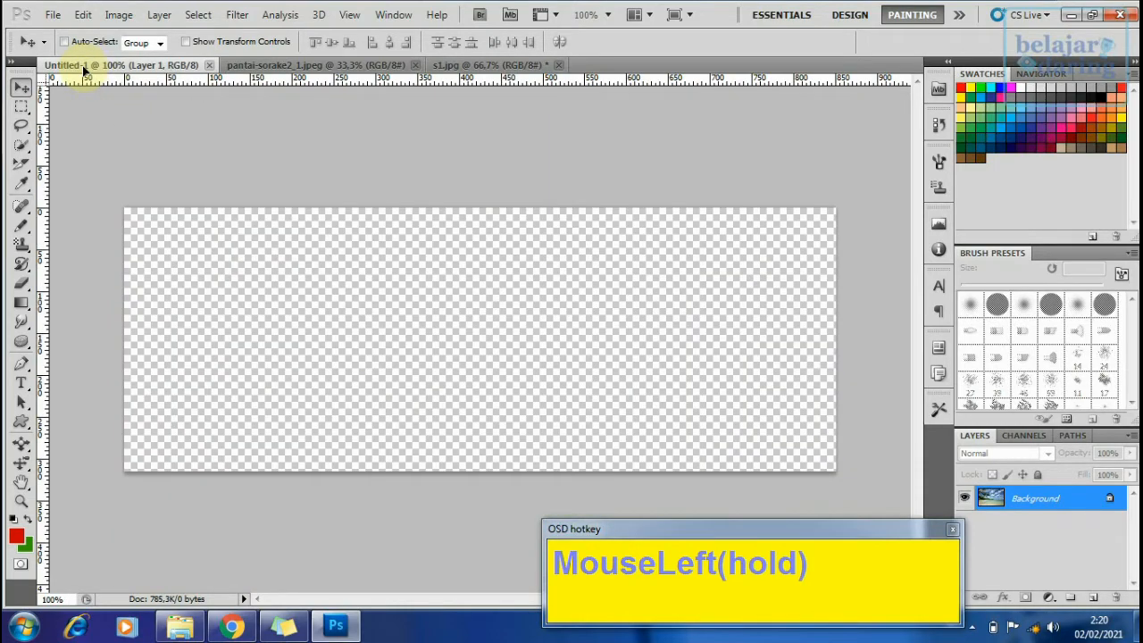
{"action": "left_click_drag", "start_coordinate": [93, 104], "coordinate": [135, 225]}
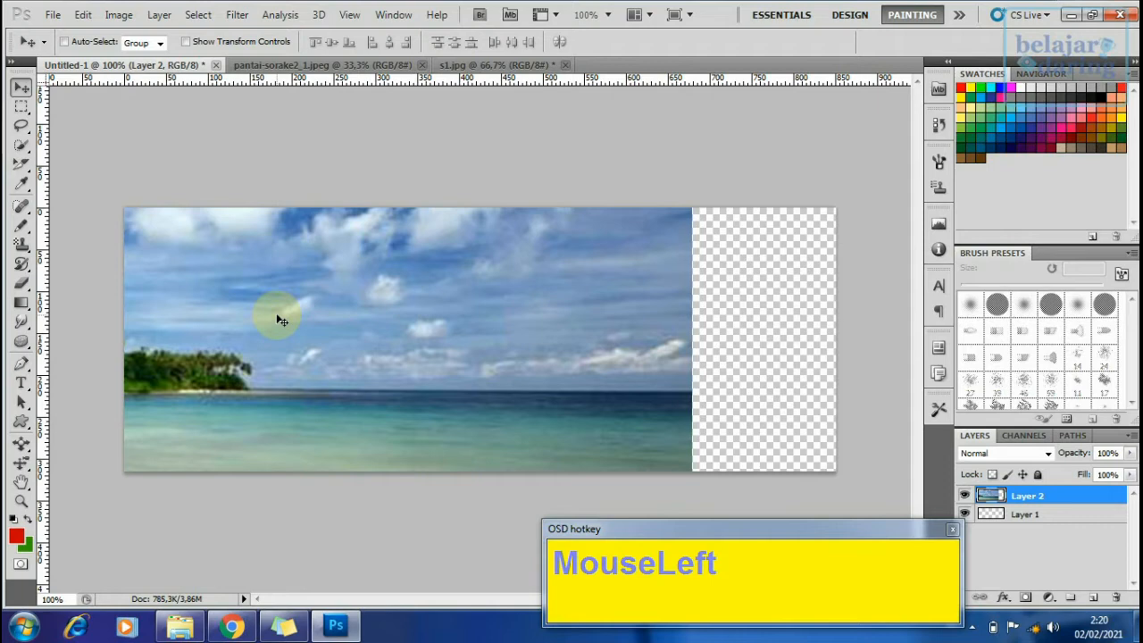
{"action": "key", "text": "ctrl+z"}
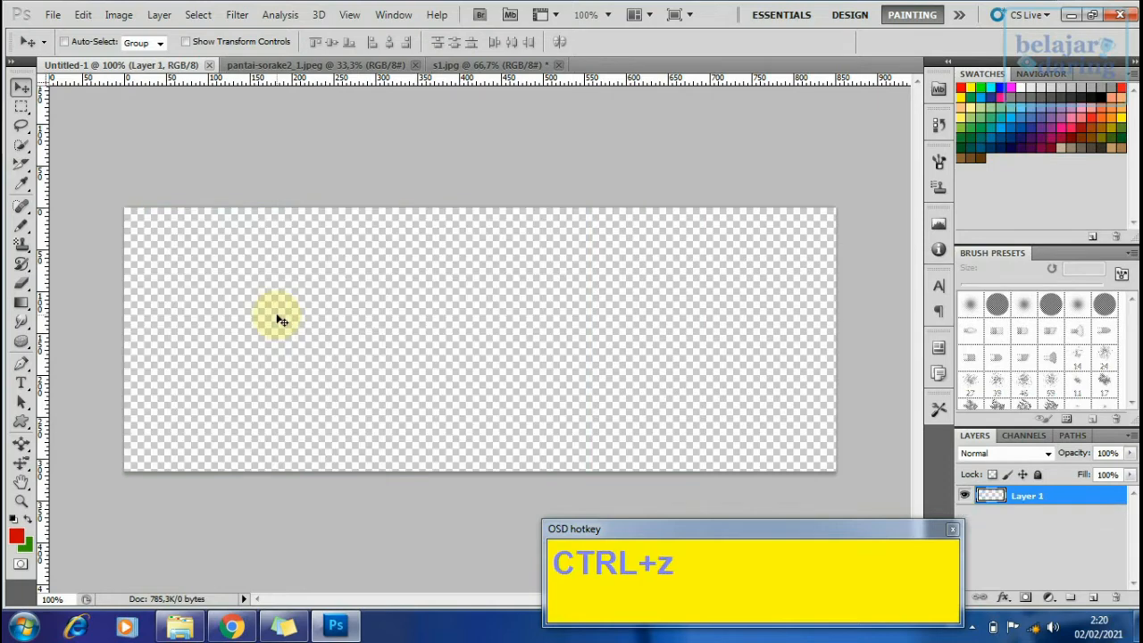
- Float the s1 window, copy its photo into the Untitled-1 document, and dock the window among the other documents again
{"action": "left_click", "coordinate": [492, 66]}
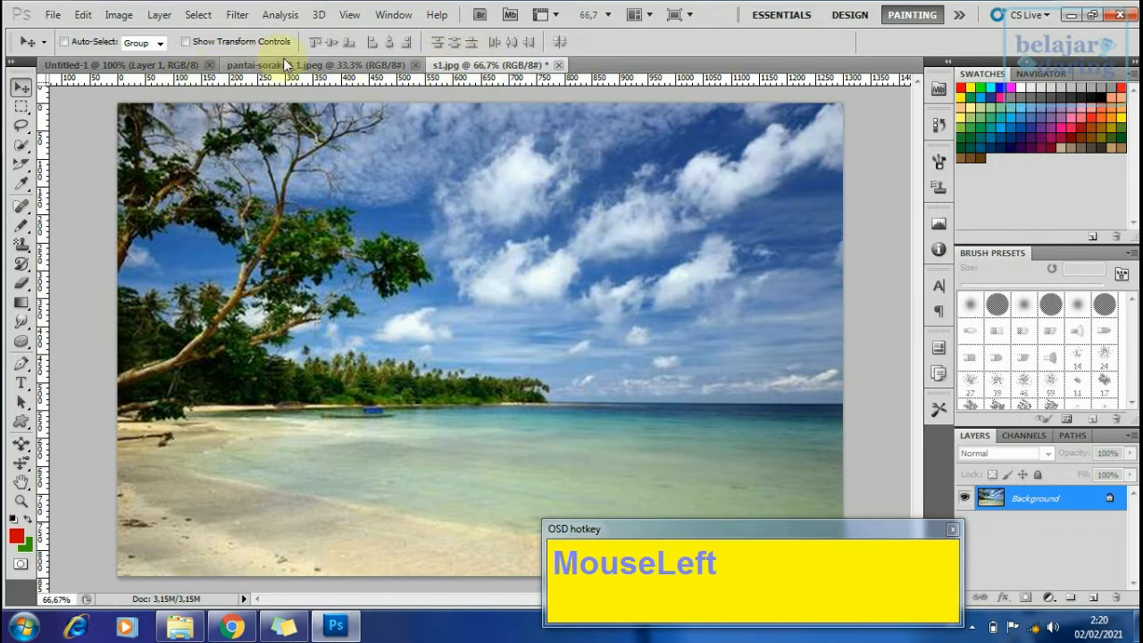
{"action": "left_click_drag", "start_coordinate": [464, 68], "coordinate": [517, 167]}
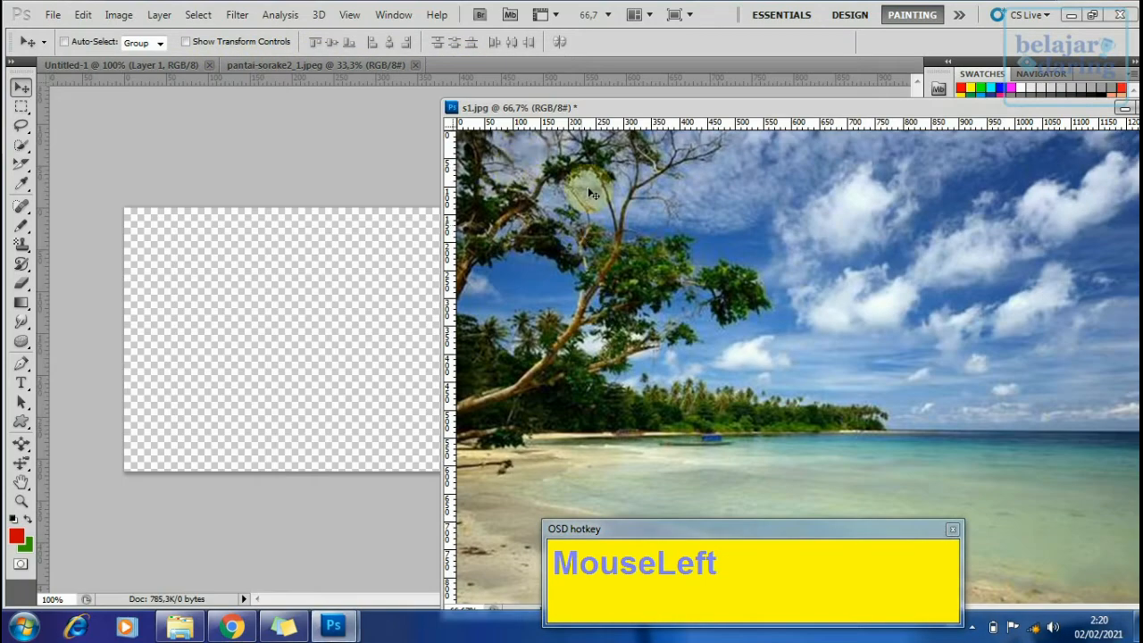
{"action": "left_click_drag", "start_coordinate": [603, 109], "coordinate": [548, 98]}
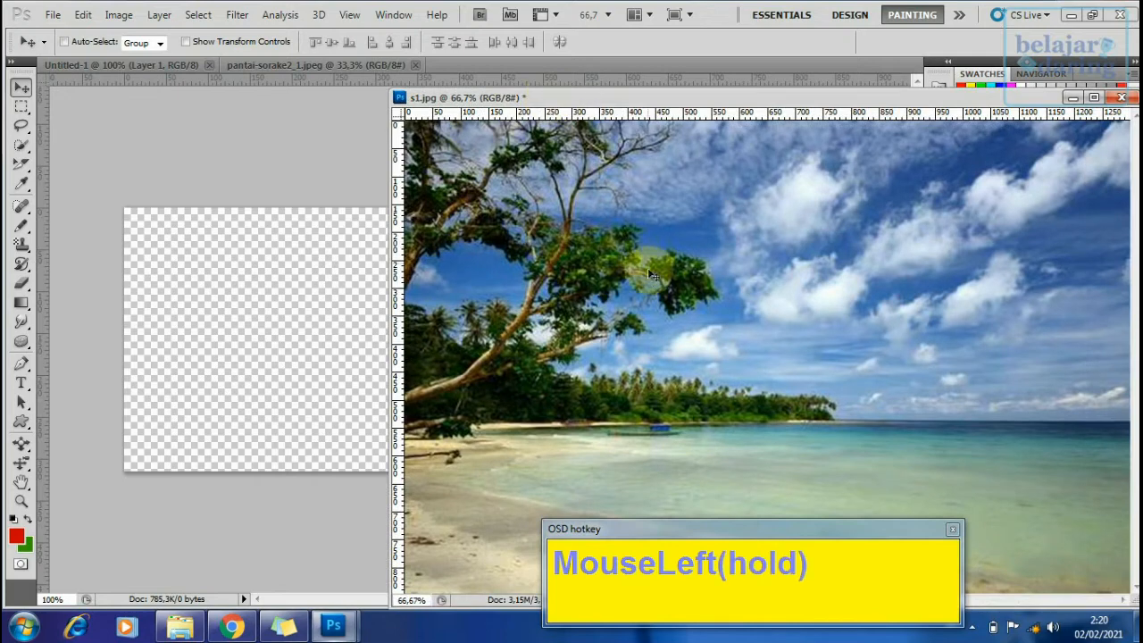
{"action": "left_click_drag", "start_coordinate": [659, 265], "coordinate": [279, 323]}
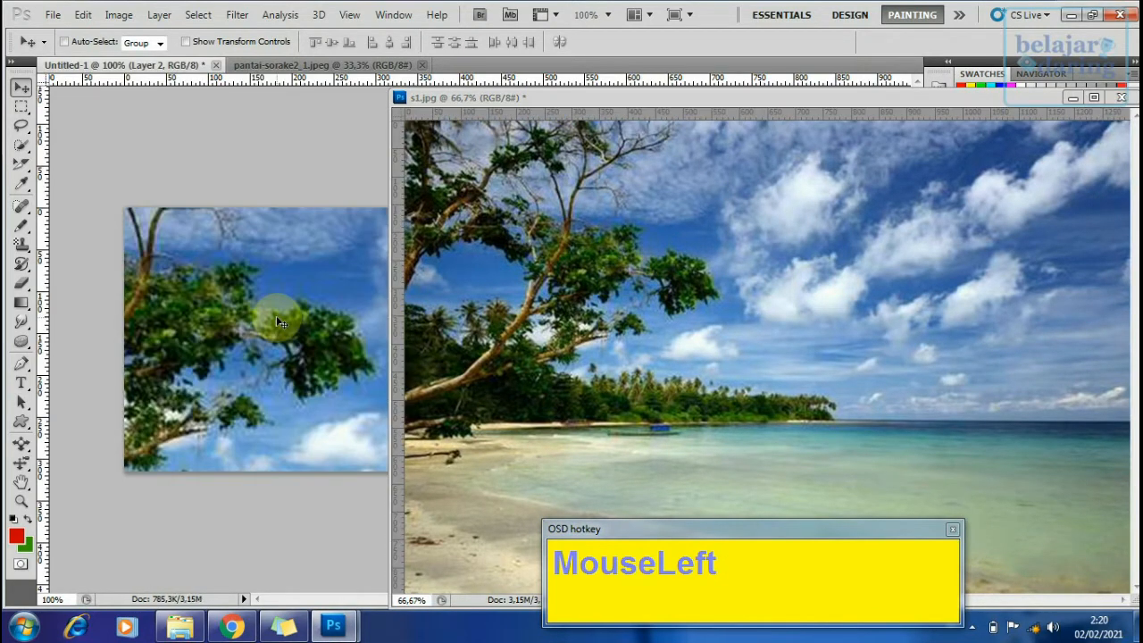
{"action": "left_click_drag", "start_coordinate": [590, 104], "coordinate": [515, 72]}
{"action": "left_click", "coordinate": [462, 192]}
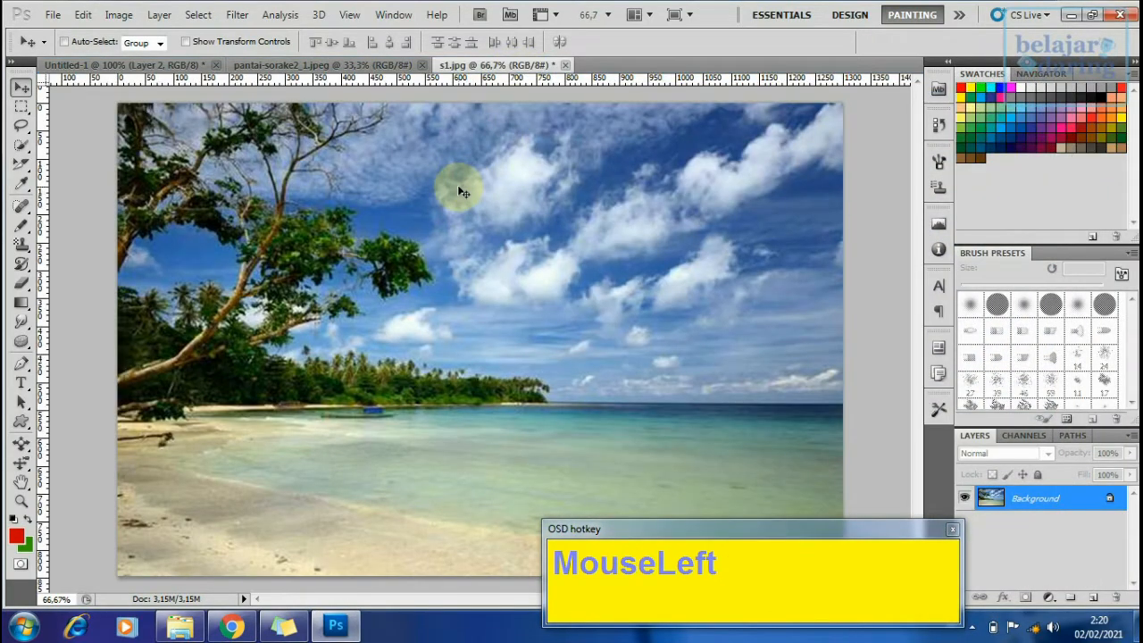
- In Untitled-1, scale the s1 photo layer proportionally to about 41.5% with Free Transform and move it to the canvas's left edge
{"action": "left_click", "coordinate": [153, 65]}
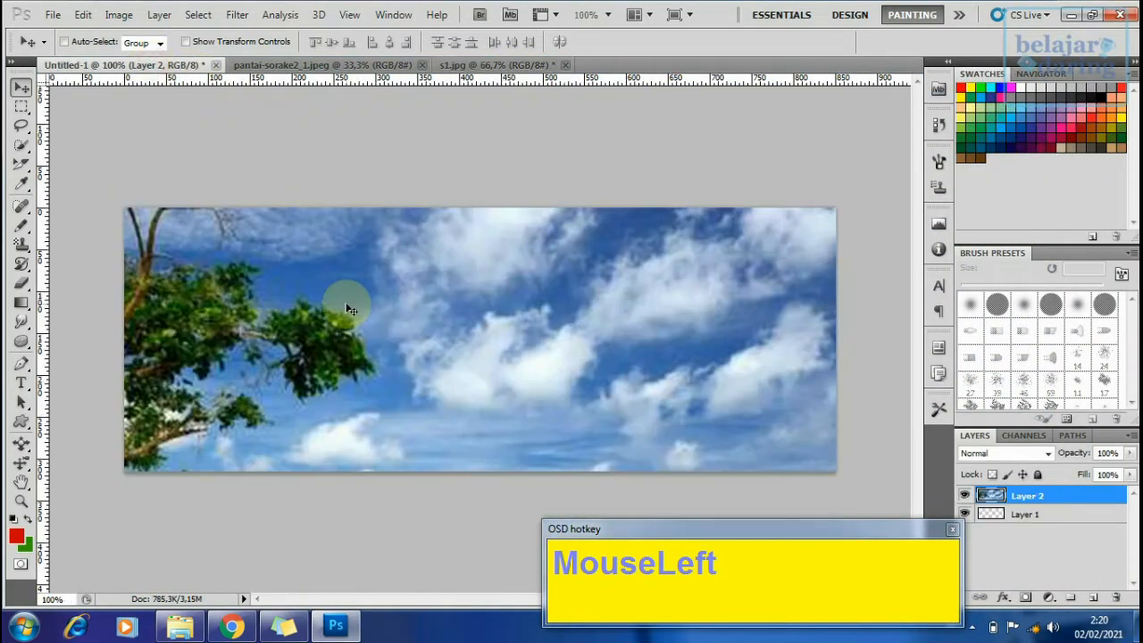
{"action": "left_click_drag", "start_coordinate": [352, 320], "coordinate": [467, 218]}
{"action": "key", "text": "ctrl+t"}
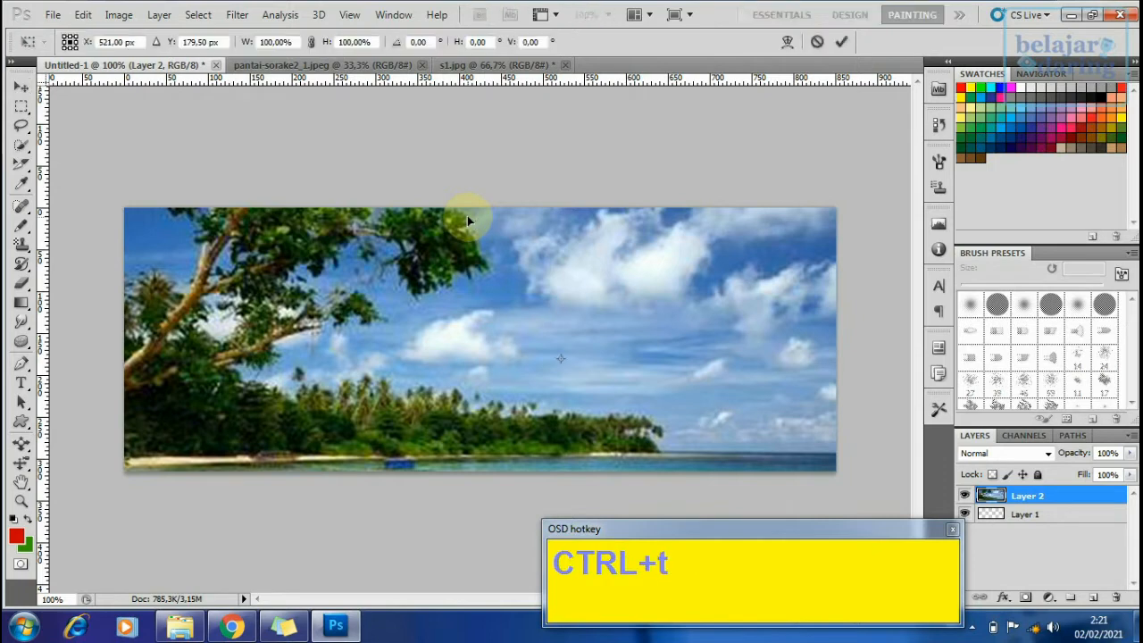
{"action": "left_click", "coordinate": [449, 242], "text": "ctrl+alt"}
{"action": "left_click", "coordinate": [573, 246], "text": "ctrl+alt"}
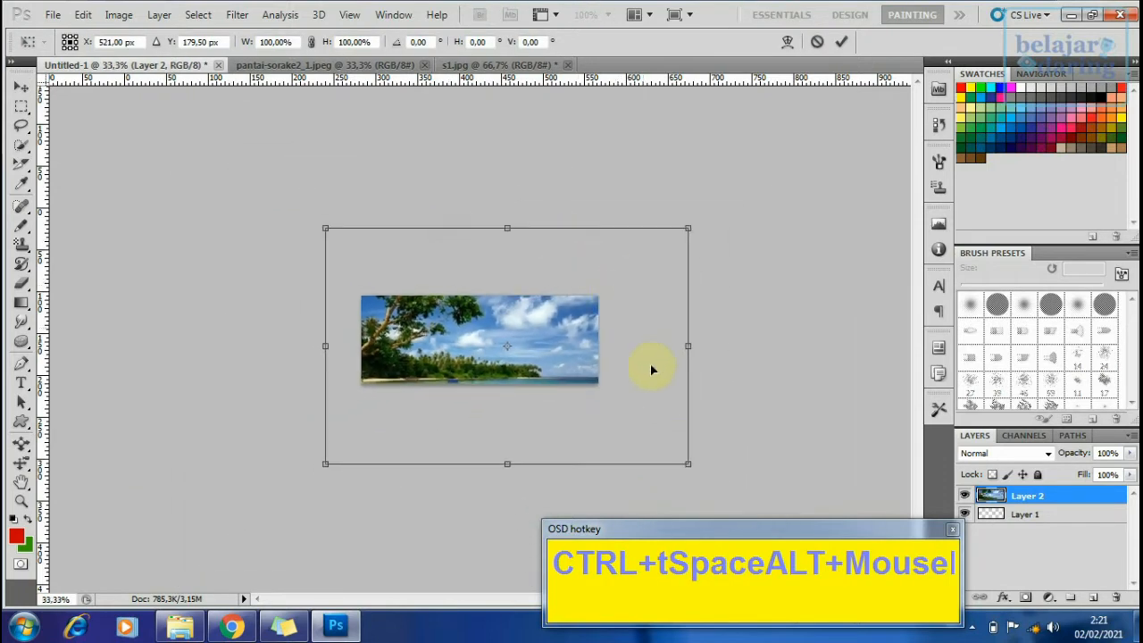
{"action": "left_click_drag", "start_coordinate": [685, 464], "coordinate": [576, 402]}
{"action": "left_click_drag", "start_coordinate": [326, 228], "coordinate": [426, 296]}
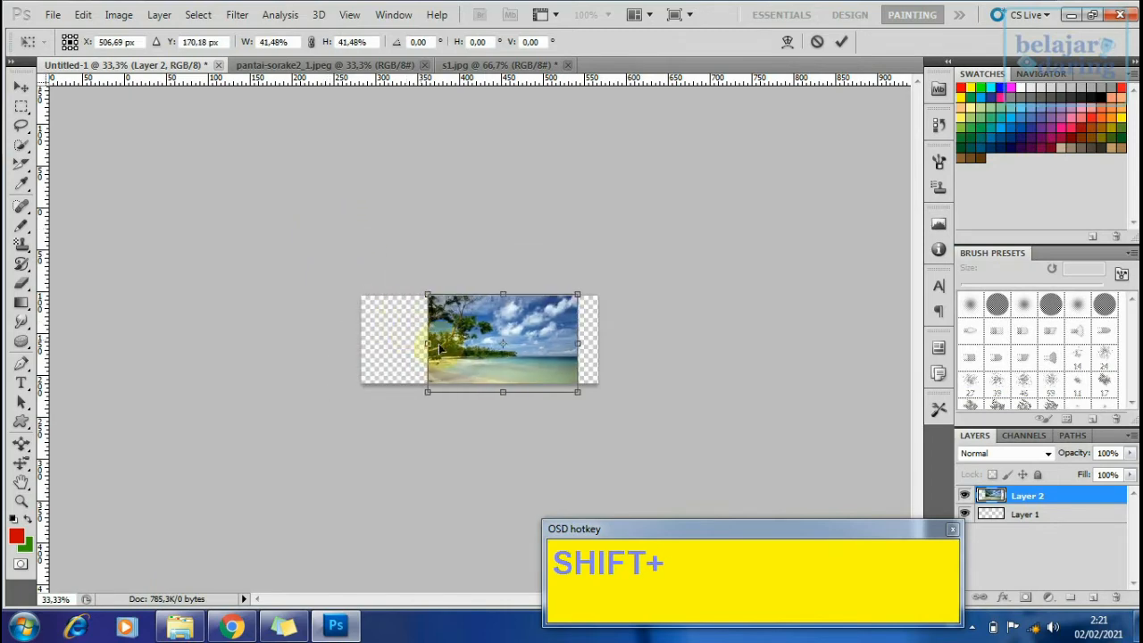
{"action": "left_click_drag", "start_coordinate": [483, 337], "coordinate": [412, 338]}
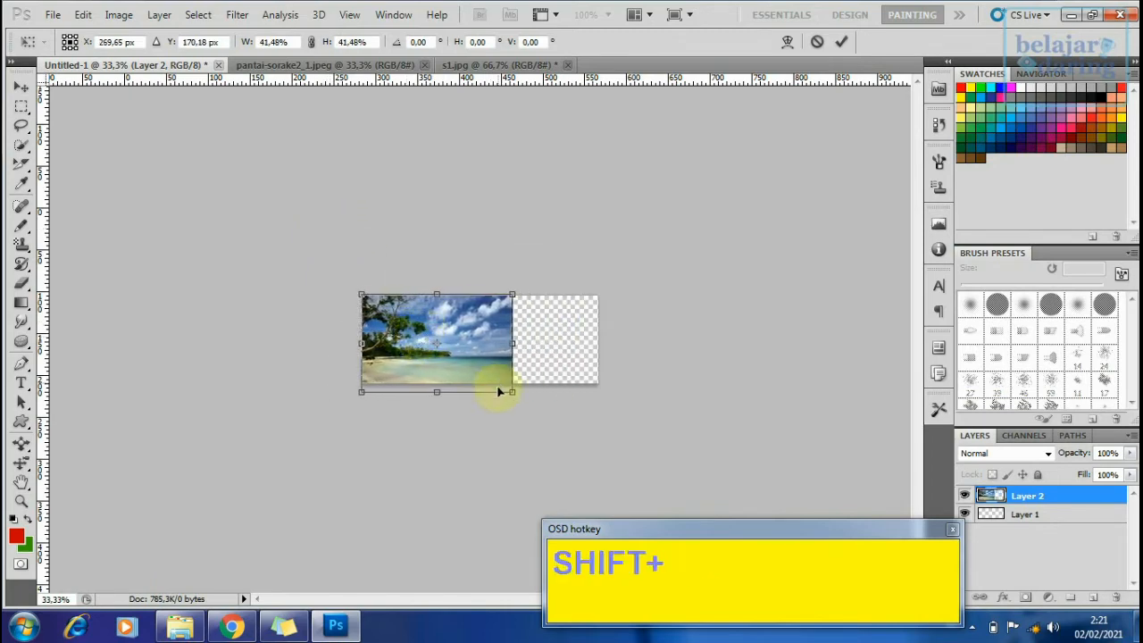
- Enlarge the s1 photo layer to about 43% of its original size, shift it slightly left, and apply the transform
{"action": "left_click", "coordinate": [488, 408], "text": "ctrl"}
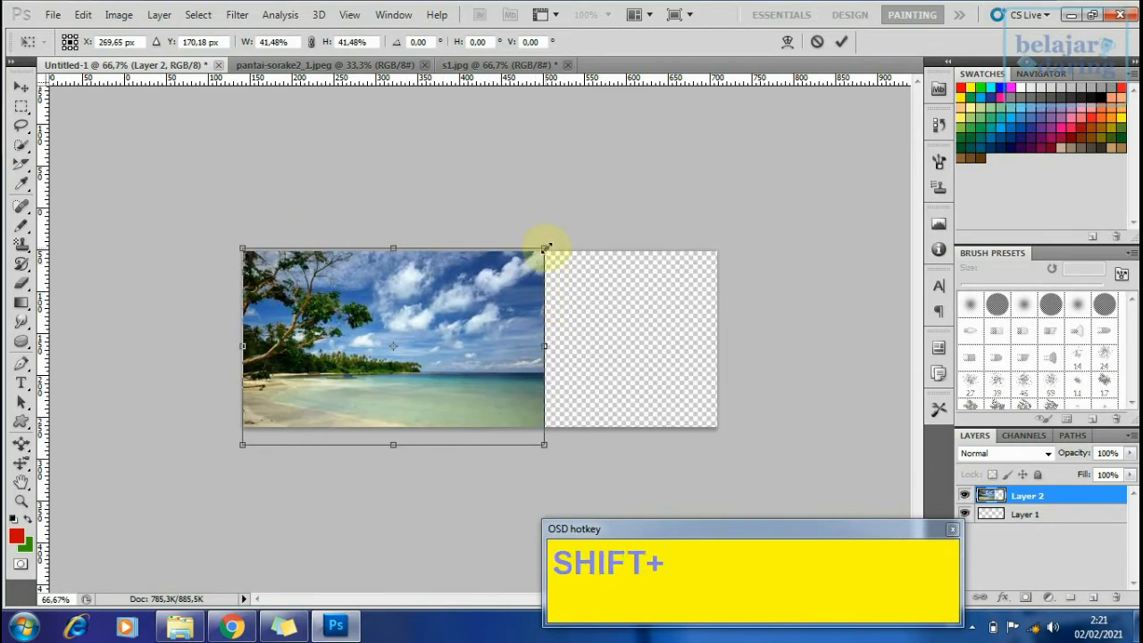
{"action": "left_click_drag", "start_coordinate": [543, 245], "coordinate": [556, 241]}
{"action": "left_click_drag", "start_coordinate": [503, 309], "coordinate": [493, 309]}
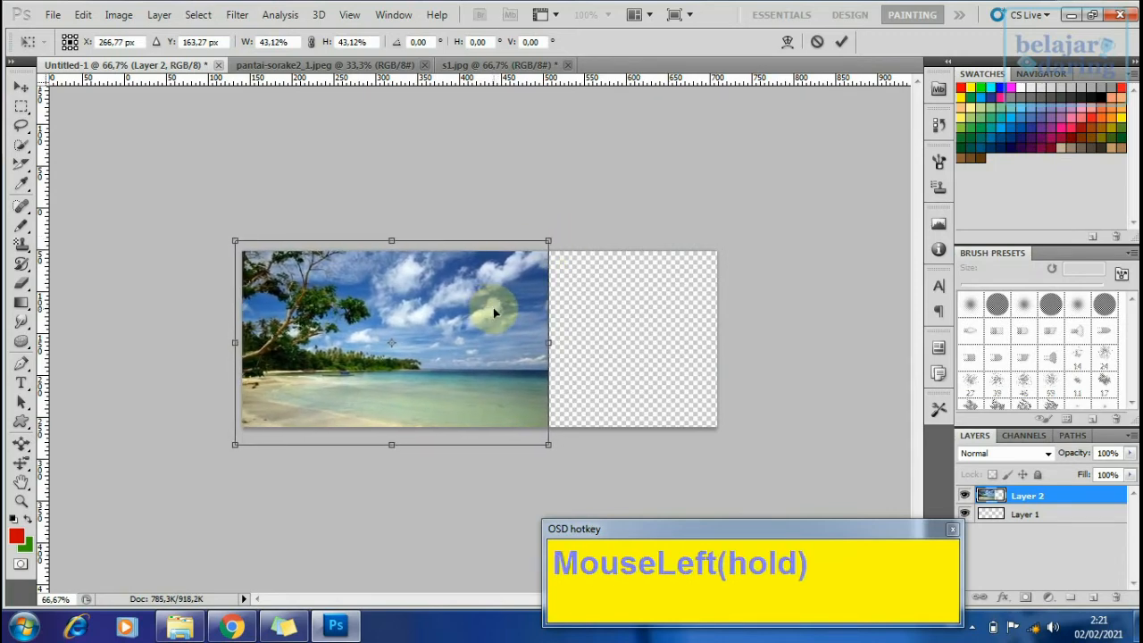
{"action": "key", "text": "shift"}
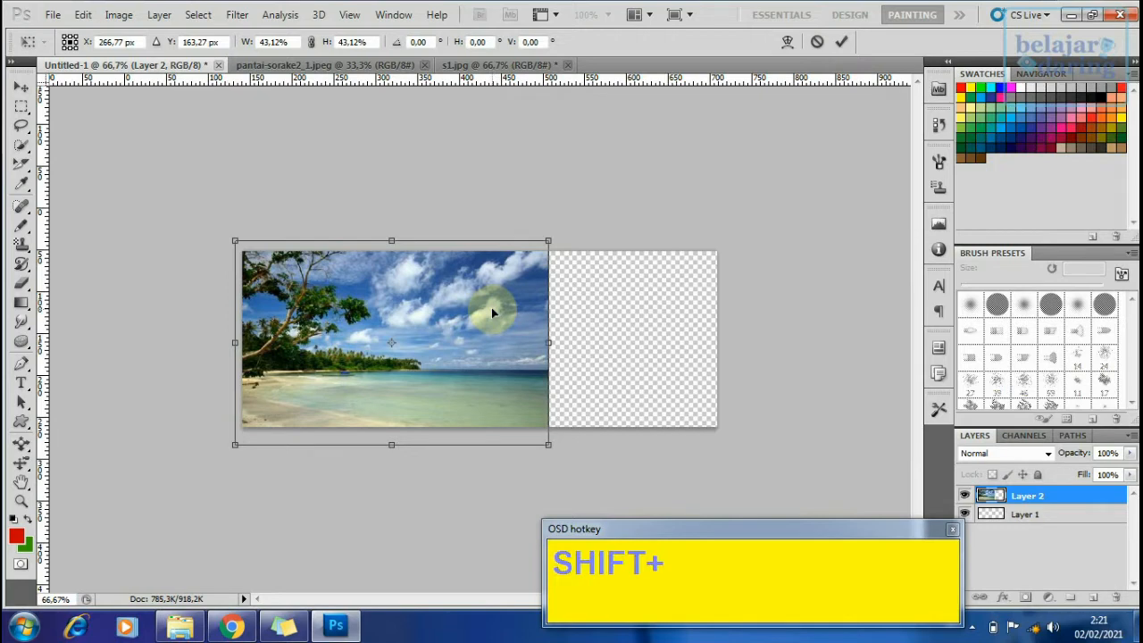
{"action": "key", "text": "Return"}
- Shrink the s1 photo layer proportionally to fit the canvas height at the left edge, and apply the transform
{"action": "key", "text": "ctrl+t"}
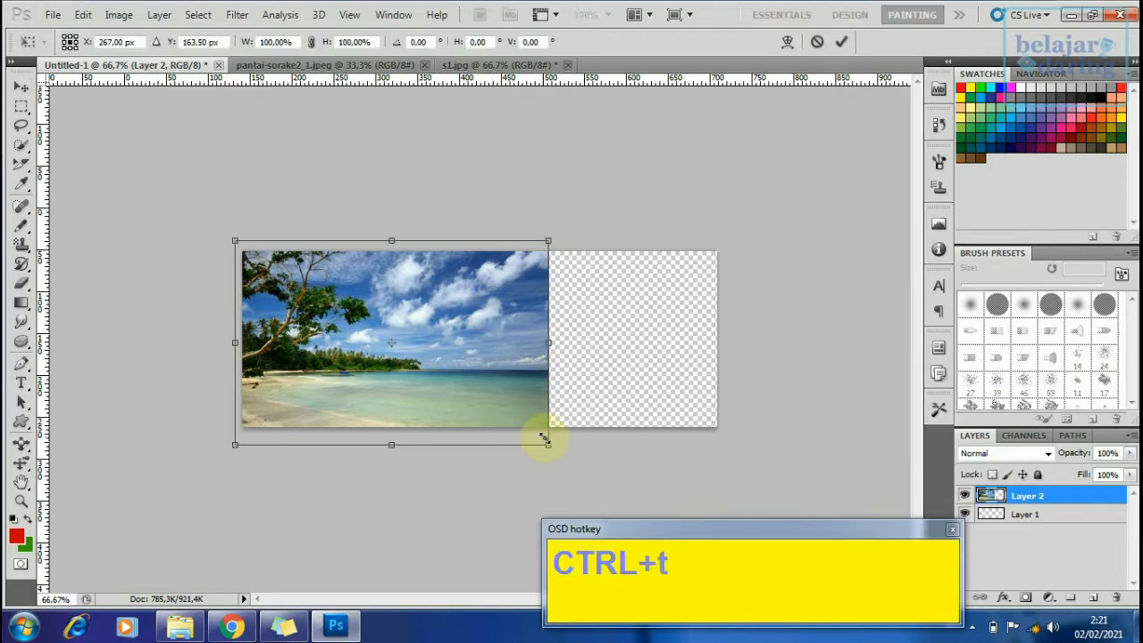
{"action": "left_click_drag", "start_coordinate": [542, 437], "coordinate": [523, 434]}
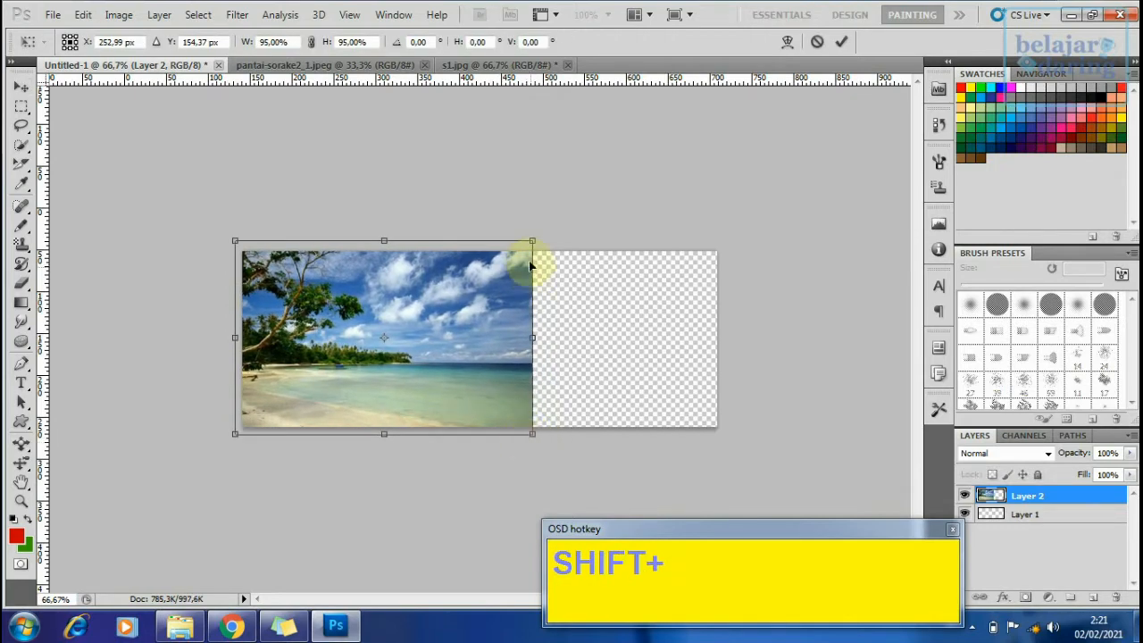
{"action": "left_click_drag", "start_coordinate": [531, 239], "coordinate": [522, 247], "text": "shift"}
{"action": "left_click_drag", "start_coordinate": [449, 303], "coordinate": [456, 304]}
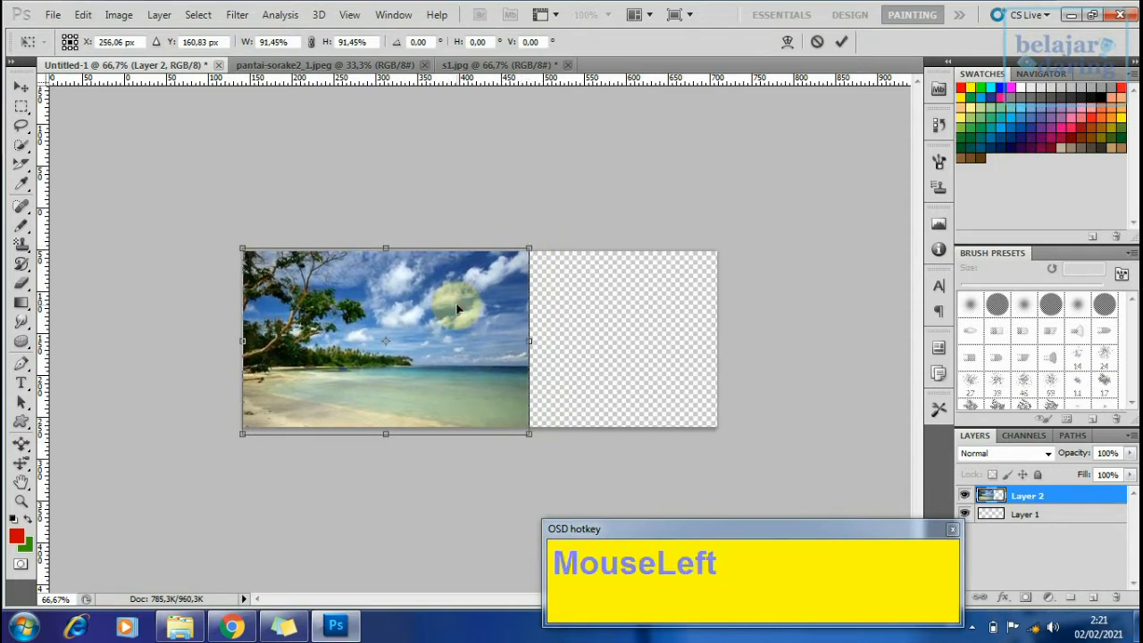
{"action": "left_click", "coordinate": [415, 340], "text": "ctrl"}
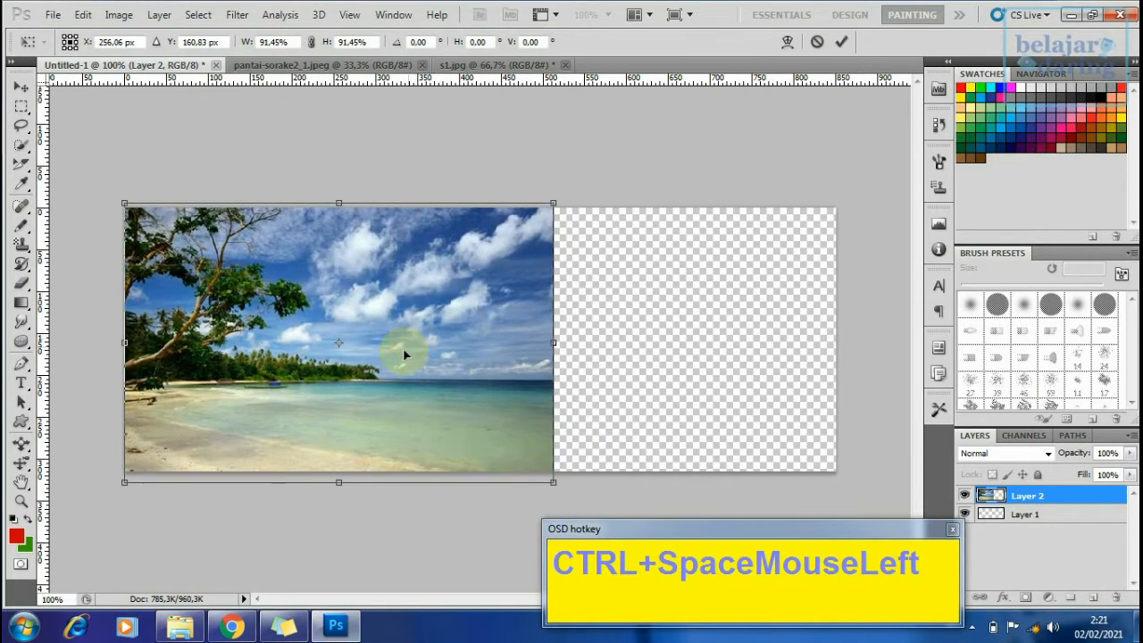
{"action": "left_click_drag", "start_coordinate": [373, 350], "coordinate": [366, 346]}
{"action": "key", "text": "ctrl+z"}
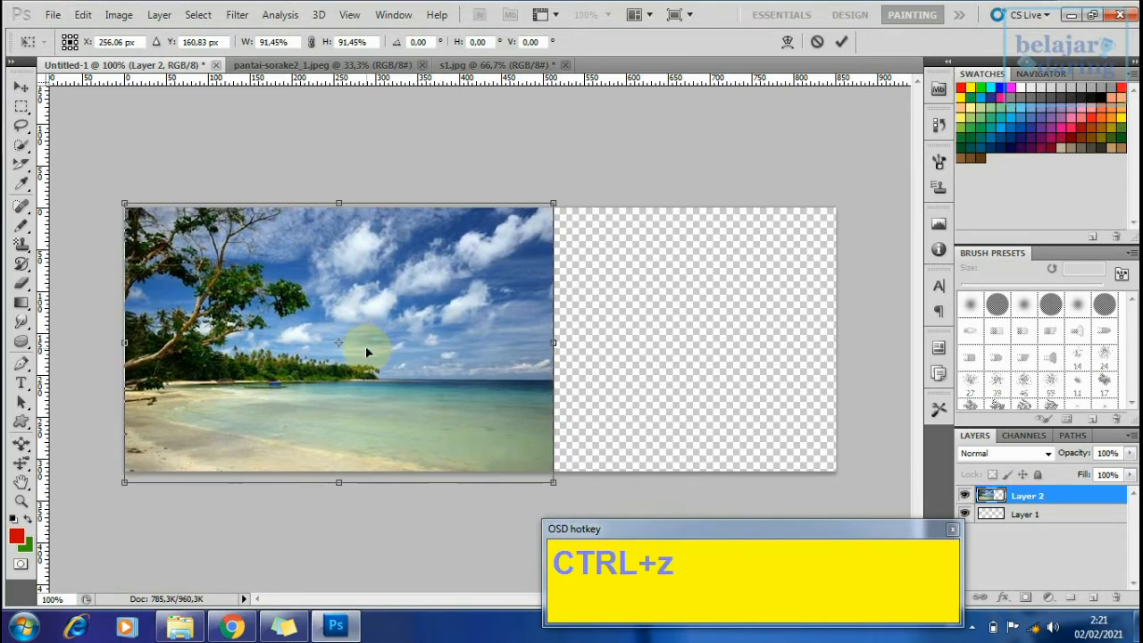
{"action": "left_click_drag", "start_coordinate": [553, 482], "coordinate": [542, 474]}
{"action": "left_click_drag", "start_coordinate": [546, 201], "coordinate": [541, 206]}
{"action": "key", "text": "Return"}
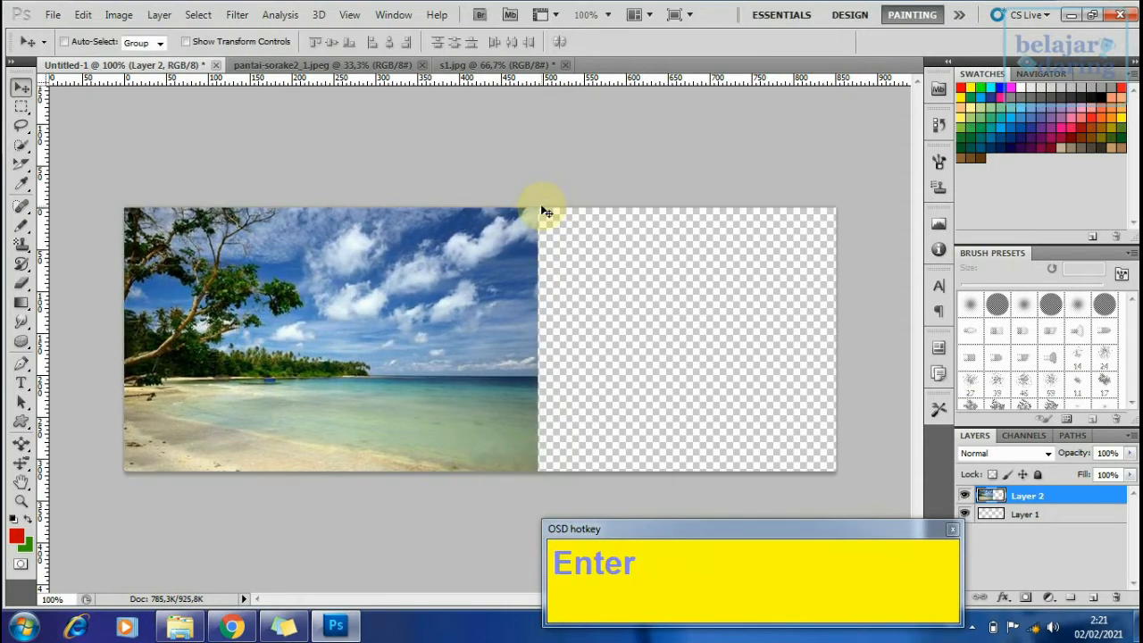
- Copy the surfer photo from pantai-sorake2_1 into the Untitled-1 cover document with the Move tool
{"action": "left_click", "coordinate": [497, 65]}
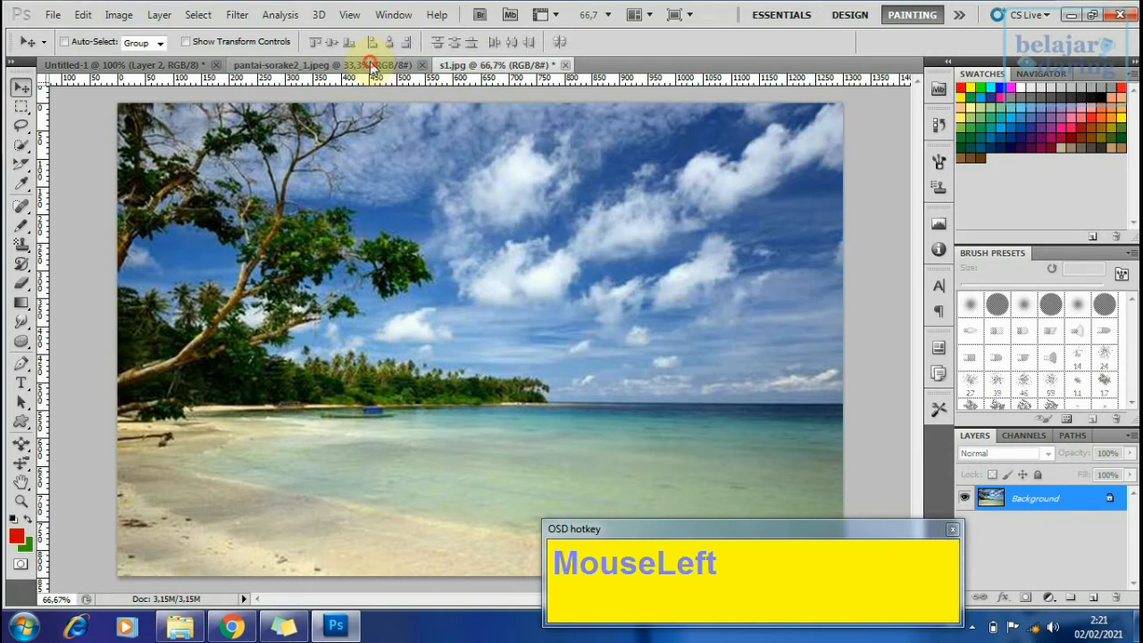
{"action": "left_click", "coordinate": [372, 66]}
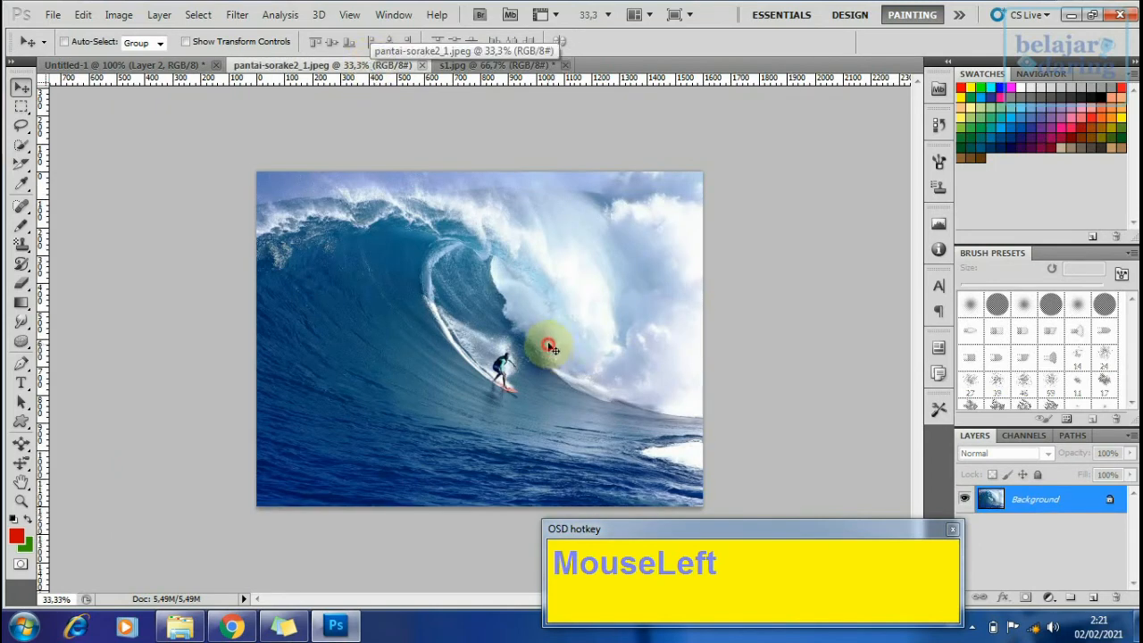
{"action": "left_click_drag", "start_coordinate": [549, 331], "coordinate": [201, 140]}
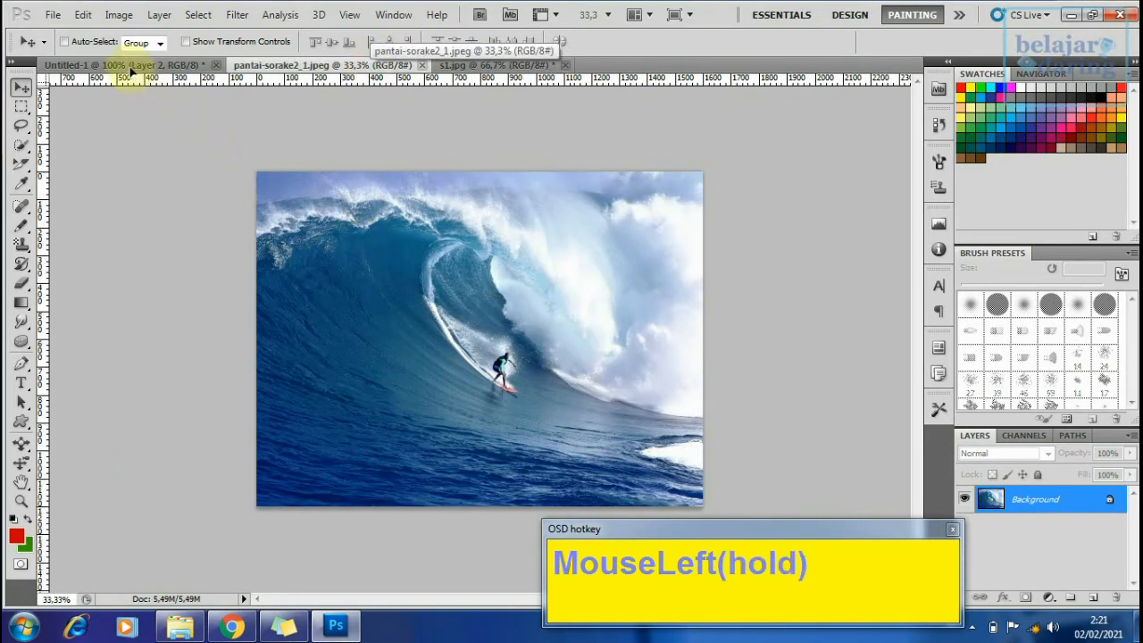
{"action": "left_click_drag", "start_coordinate": [129, 72], "coordinate": [556, 301]}
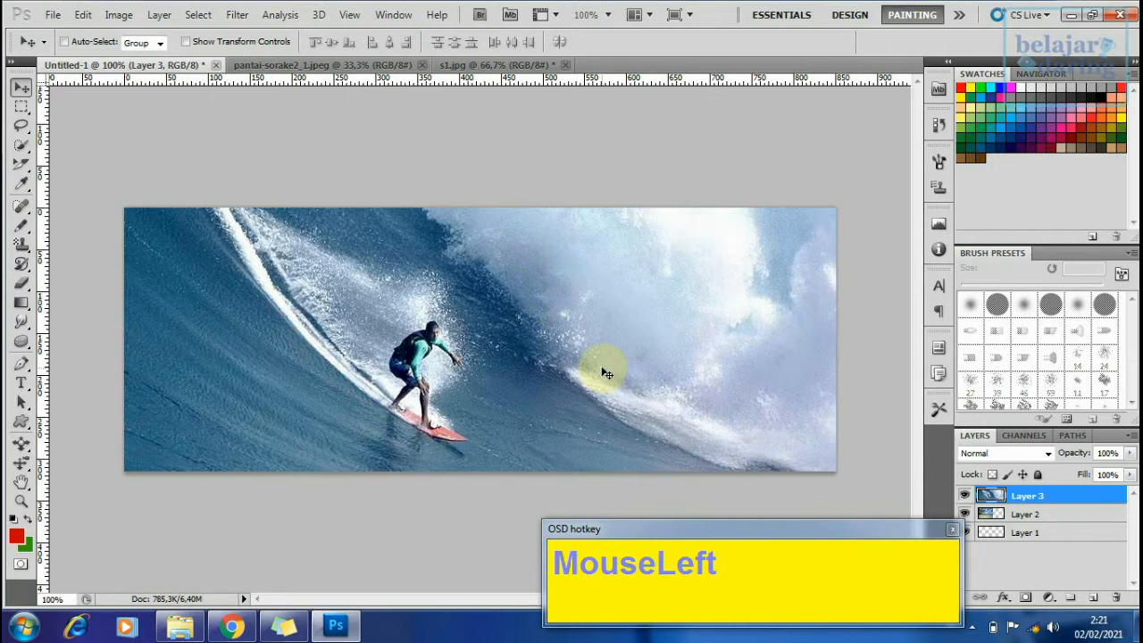
- Scale the surfer photo layer proportionally to about 41.8% with Free Transform, align it with the cover's right edge, and apply the transform
{"action": "left_click_drag", "start_coordinate": [589, 357], "coordinate": [581, 298]}
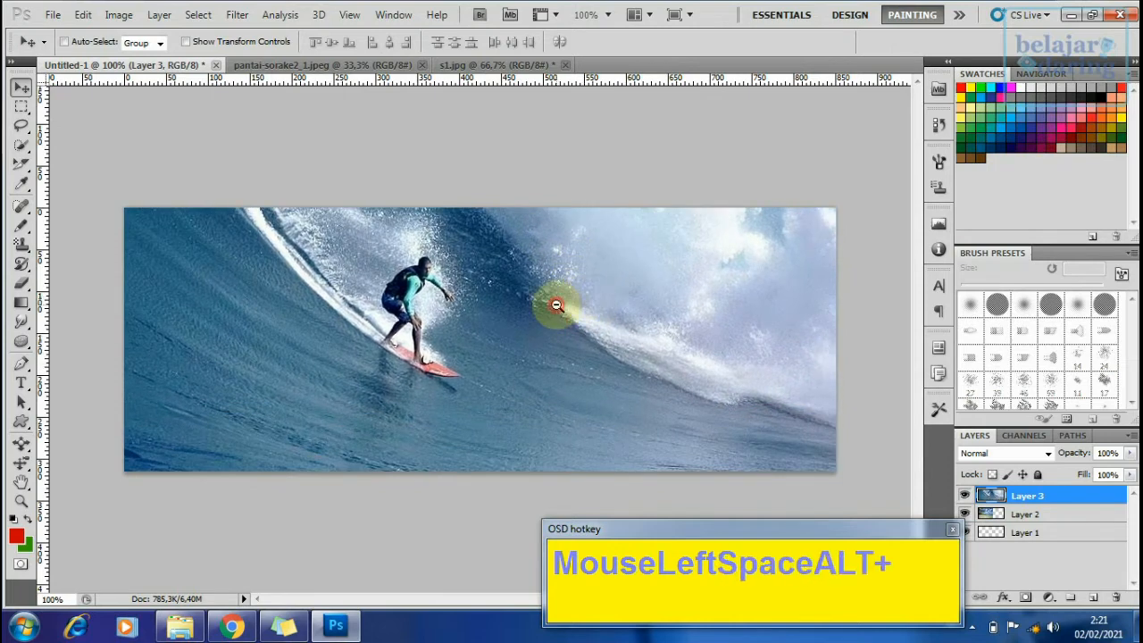
{"action": "left_click", "coordinate": [555, 305], "text": "alt"}
{"action": "left_click", "coordinate": [556, 307], "text": "alt"}
{"action": "key", "text": "ctrl+t"}
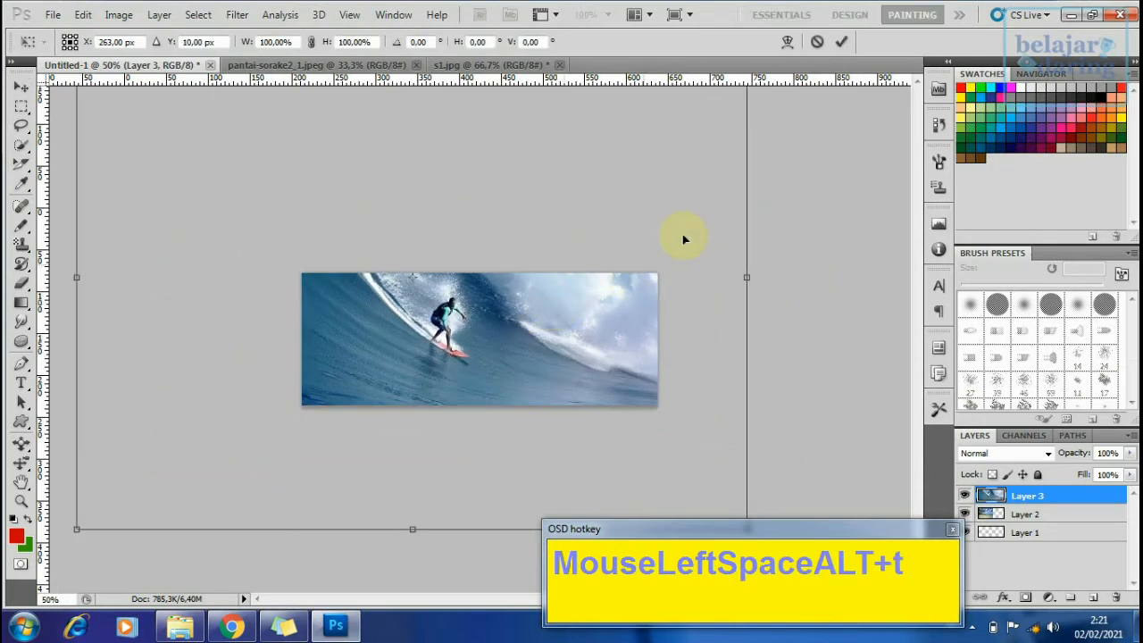
{"action": "left_click", "coordinate": [374, 229], "text": "ctrl+alt"}
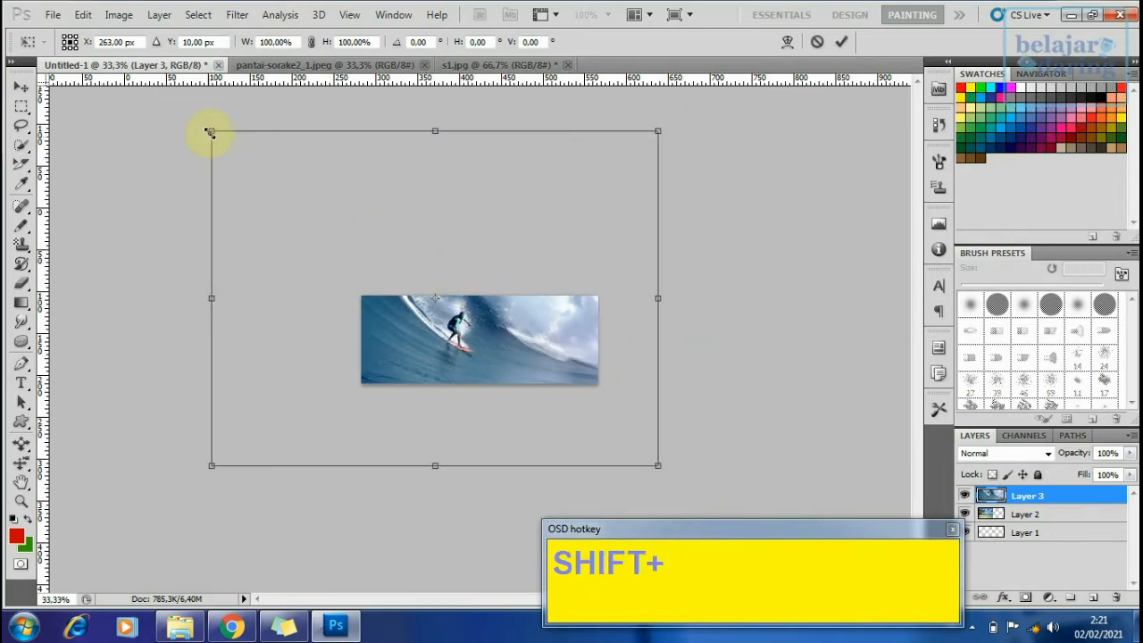
{"action": "left_click_drag", "start_coordinate": [210, 131], "coordinate": [394, 268]}
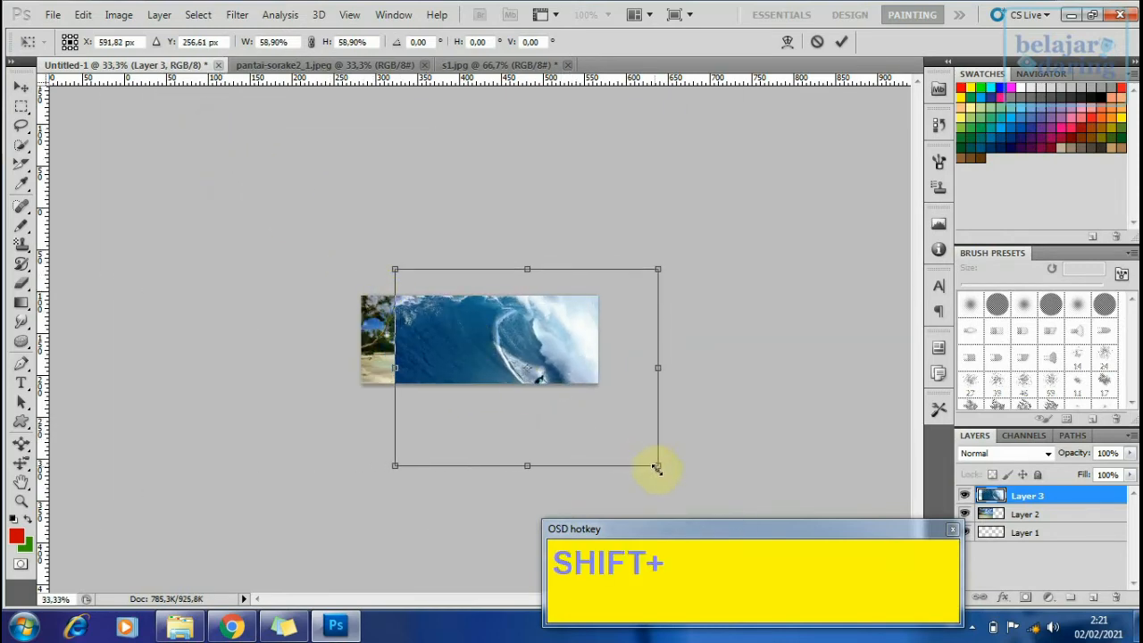
{"action": "left_click_drag", "start_coordinate": [658, 464], "coordinate": [580, 408]}
{"action": "mouse_move", "coordinate": [517, 355]}
{"action": "left_mouse_down"}
{"action": "mouse_move", "coordinate": [628, 357]}
{"action": "mouse_move", "coordinate": [500, 370]}
{"action": "mouse_move", "coordinate": [534, 353]}
{"action": "left_mouse_up"}
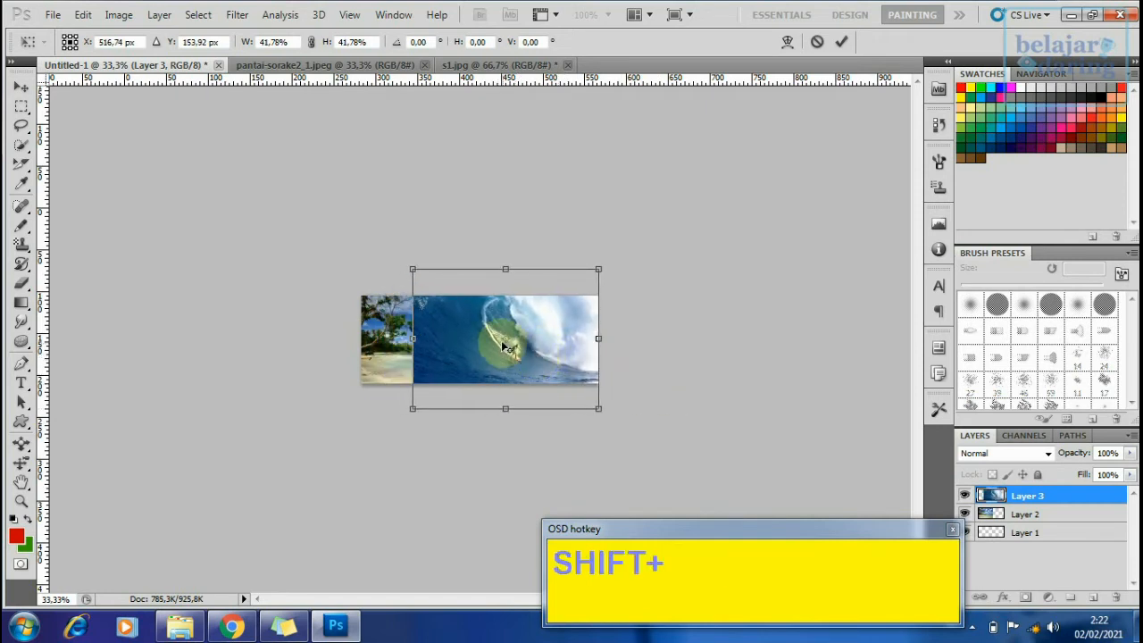
{"action": "left_click", "coordinate": [587, 375], "text": "ctrl"}
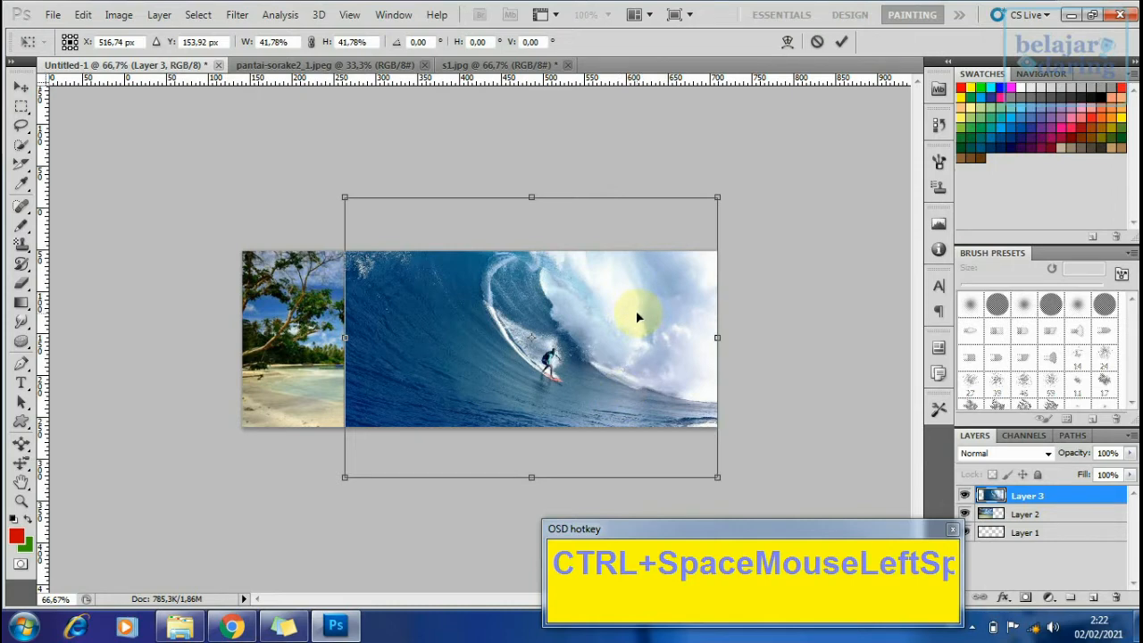
{"action": "key", "text": "Return"}
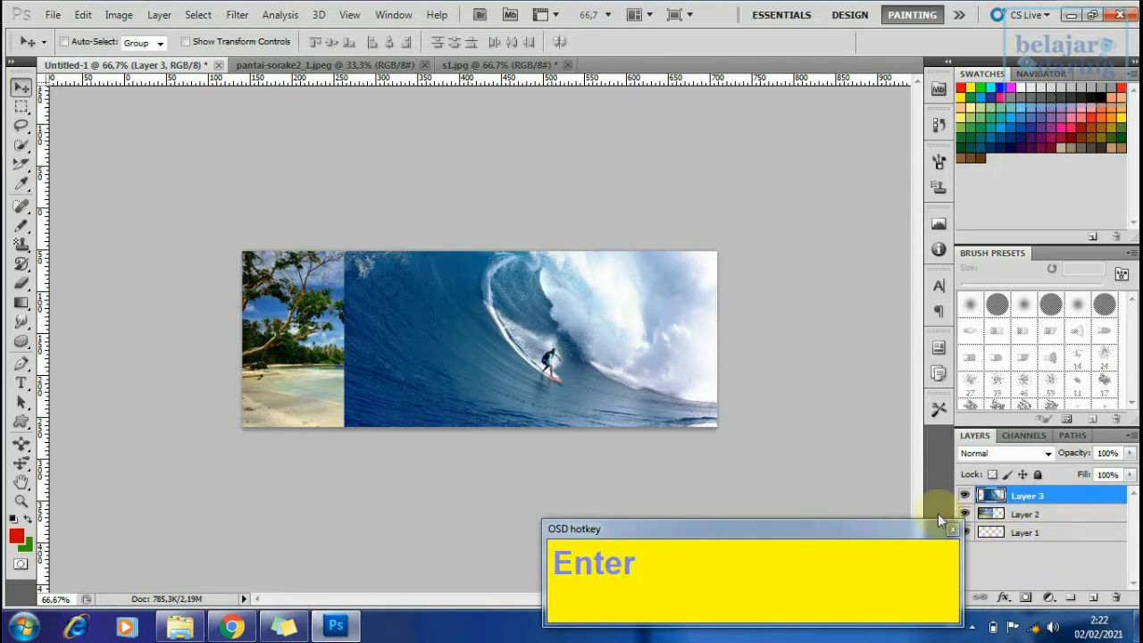
- Delete the surfer photo layer, Layer 3, from the Untitled-1 cover document
{"action": "left_click_drag", "start_coordinate": [872, 526], "coordinate": [845, 523]}
{"action": "left_click", "coordinate": [1016, 501]}
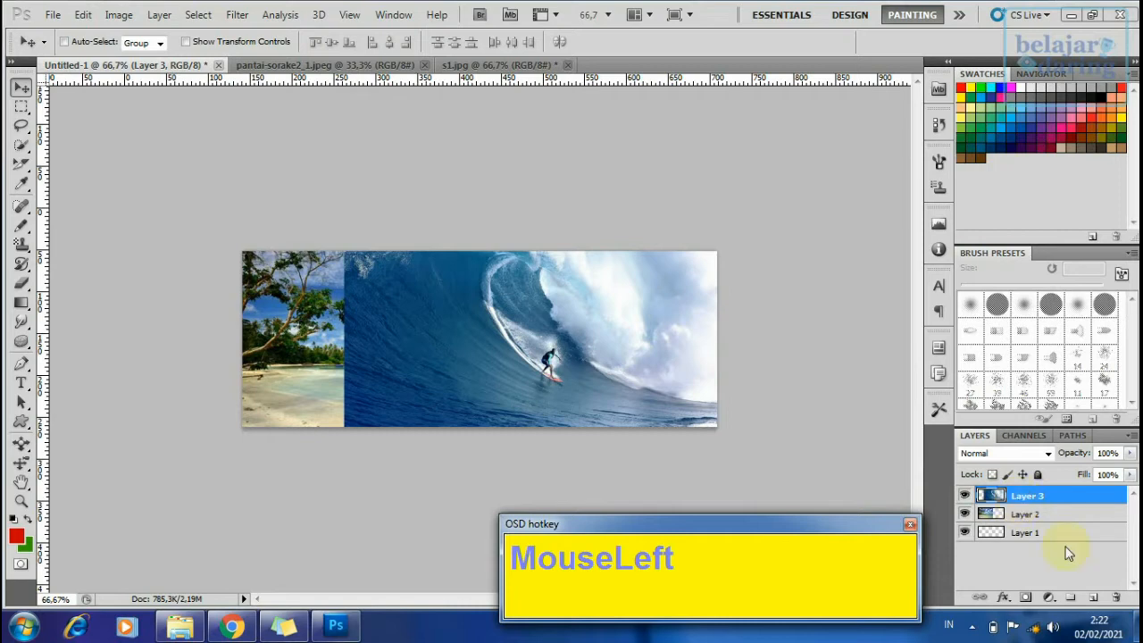
{"action": "left_click", "coordinate": [1057, 500]}
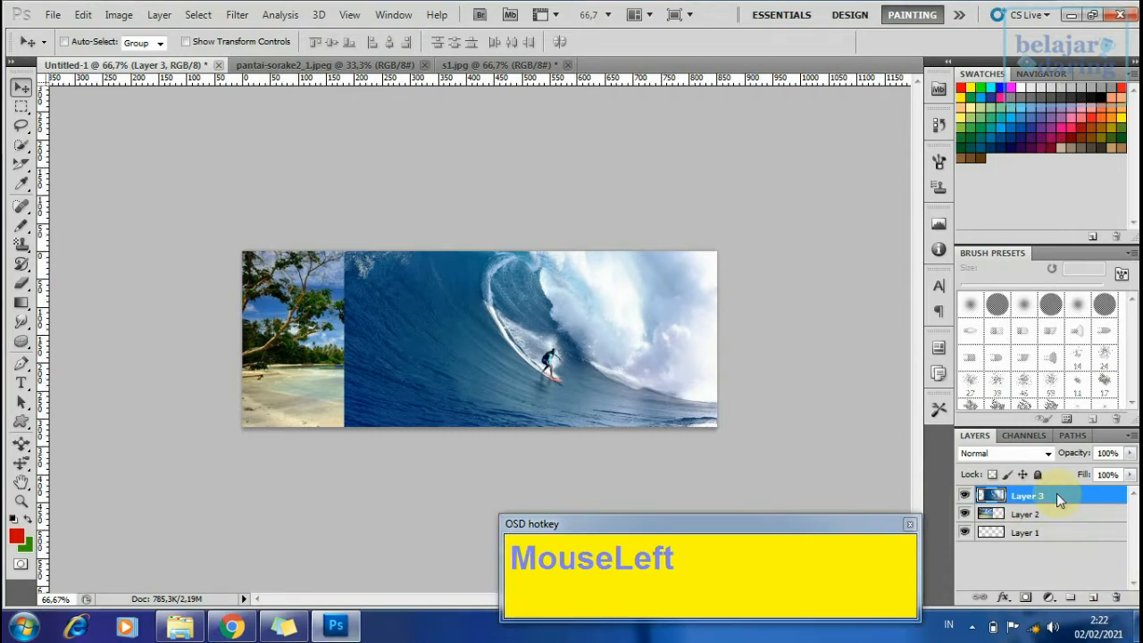
{"action": "left_click", "coordinate": [1117, 604]}
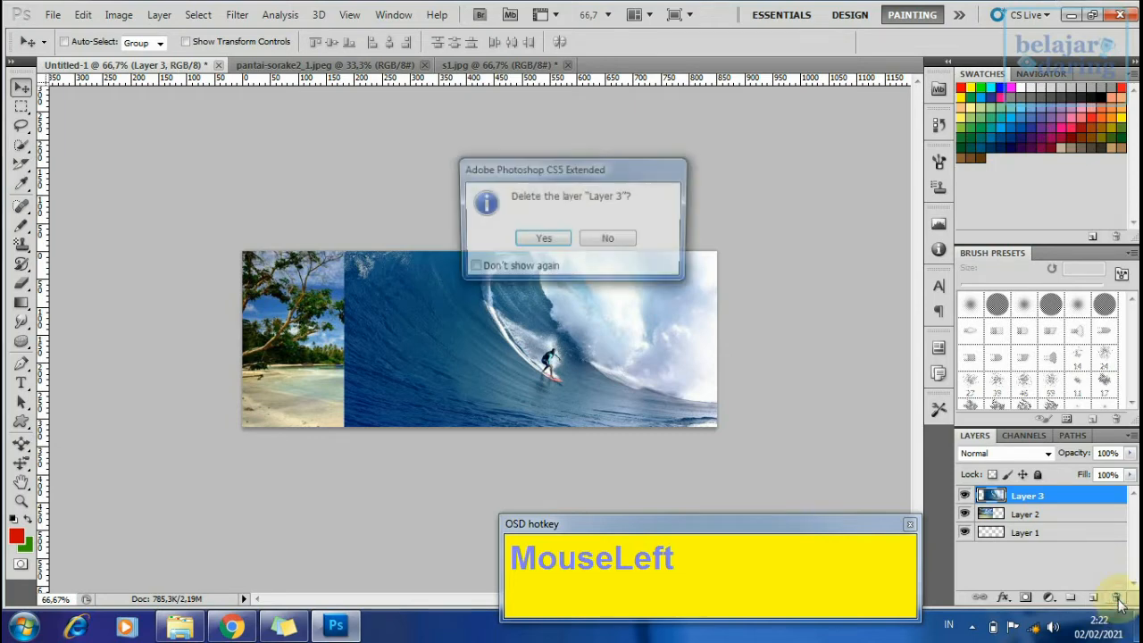
{"action": "left_click", "coordinate": [531, 239]}
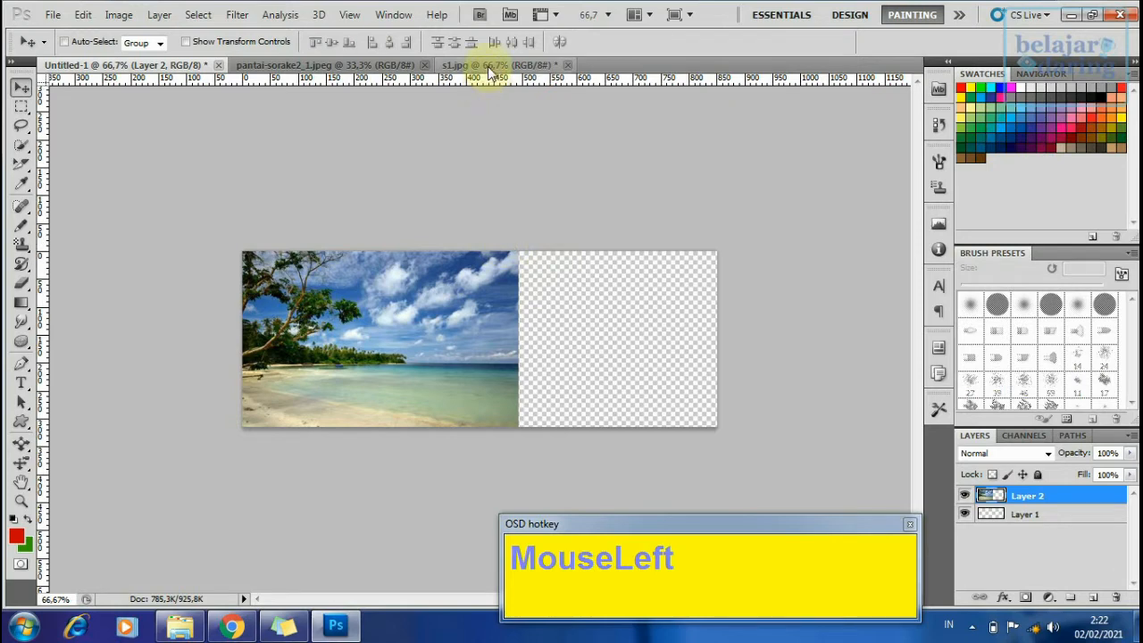
- Flip the pantai-sorake2_1 canvas horizontally and copy the flipped surfer photo into the Untitled-1 cover document
{"action": "left_click", "coordinate": [340, 75]}
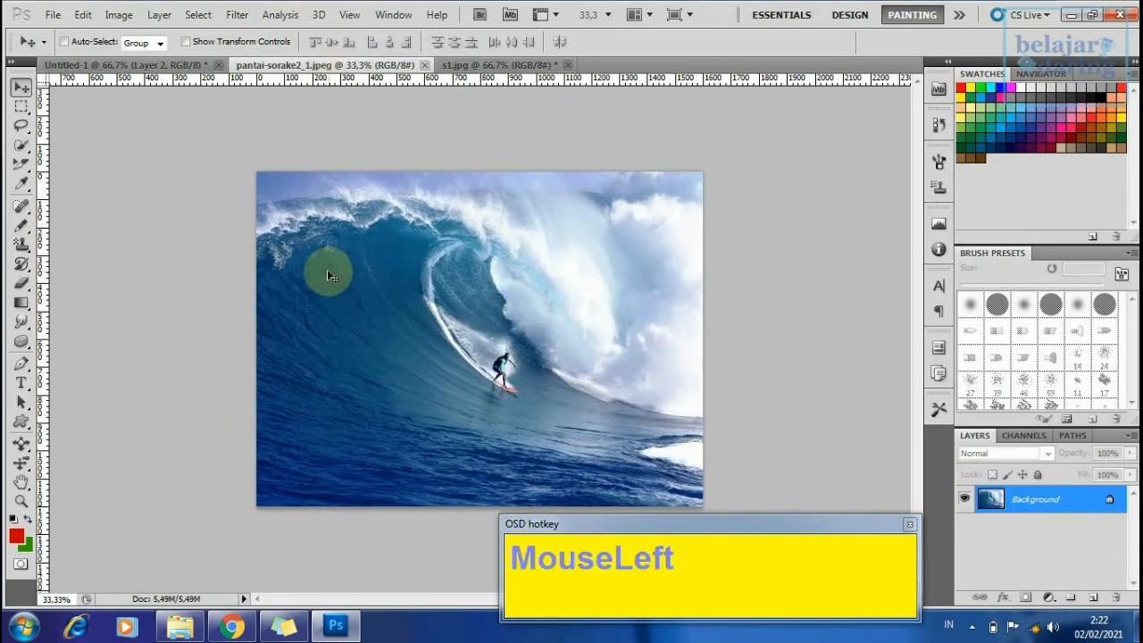
{"action": "left_click", "coordinate": [120, 18]}
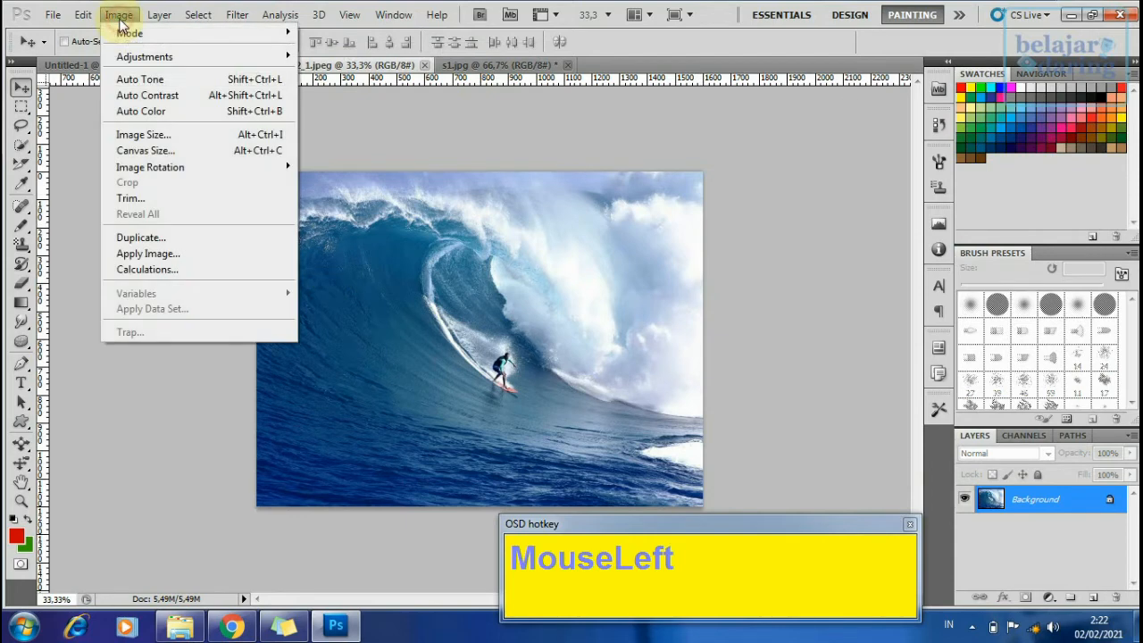
{"action": "mouse_move", "coordinate": [166, 168]}
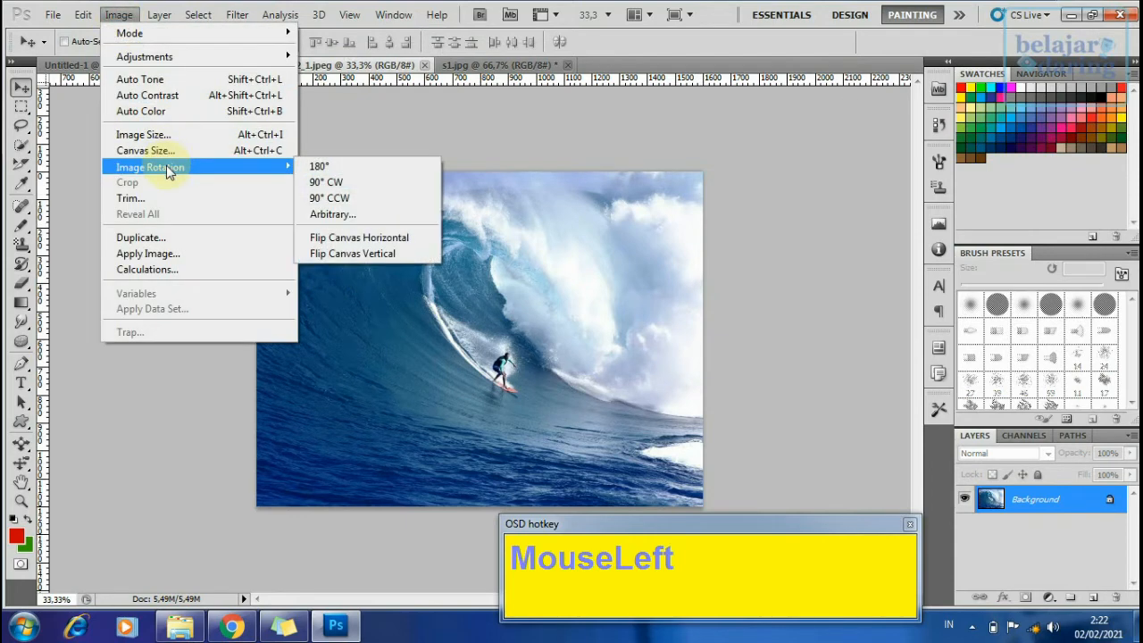
{"action": "left_click", "coordinate": [376, 239]}
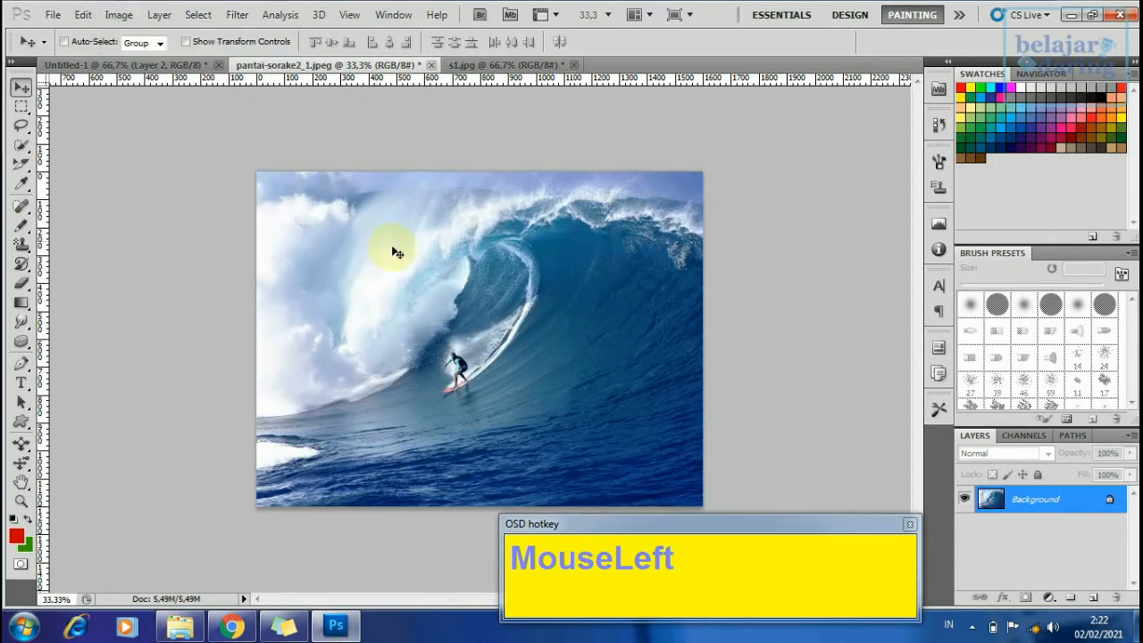
{"action": "left_click", "coordinate": [143, 65]}
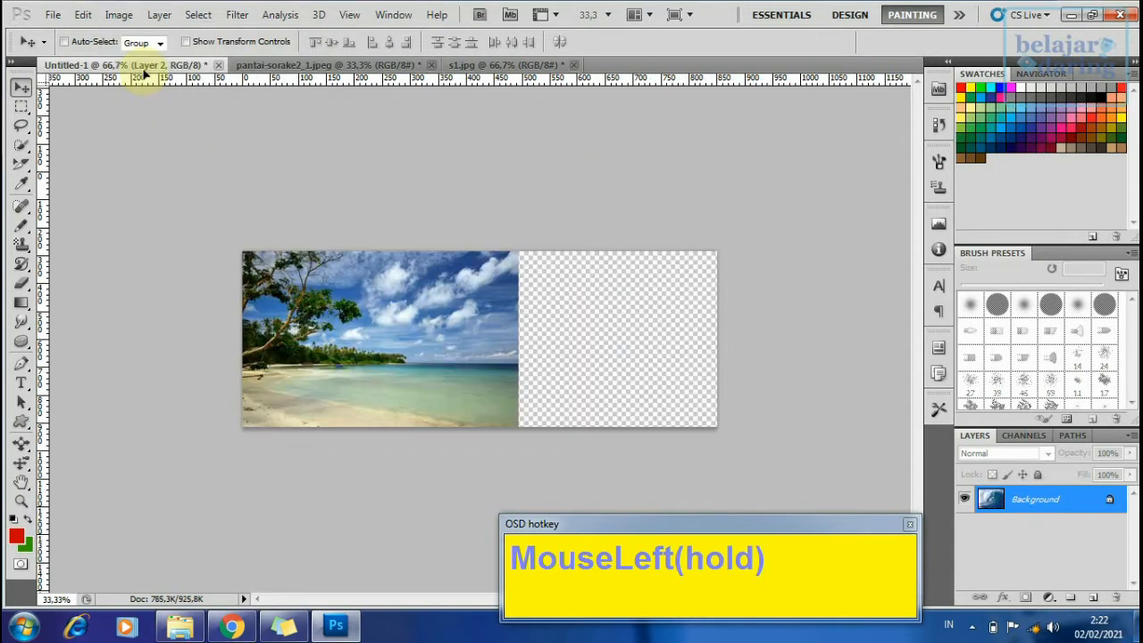
{"action": "left_click_drag", "start_coordinate": [144, 75], "coordinate": [534, 332]}
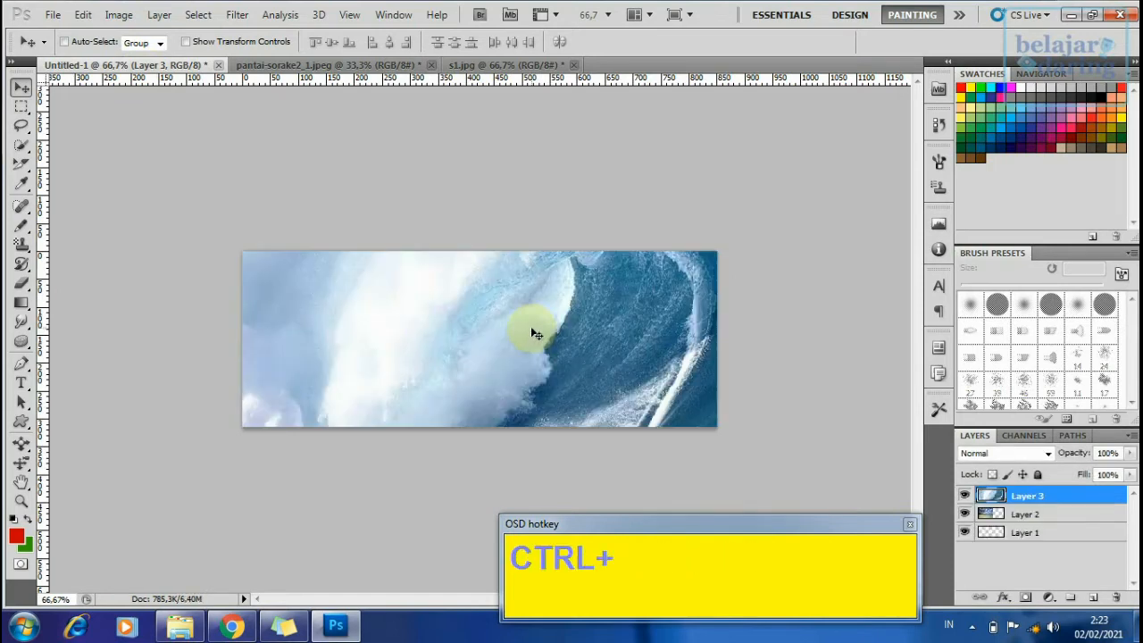
- Scale the flipped surfer layer proportionally to about 28% with Free Transform, fit it against the cover's right edge, and apply the transform
{"action": "key", "text": "ctrl+t"}
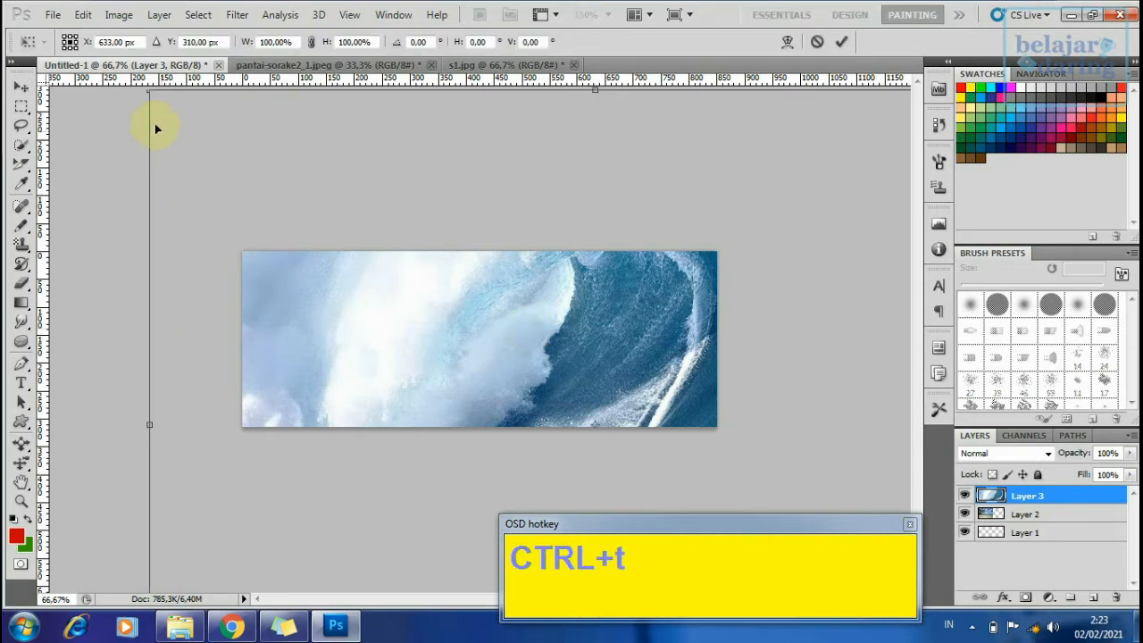
{"action": "left_click", "coordinate": [186, 153], "text": "ctrl+alt"}
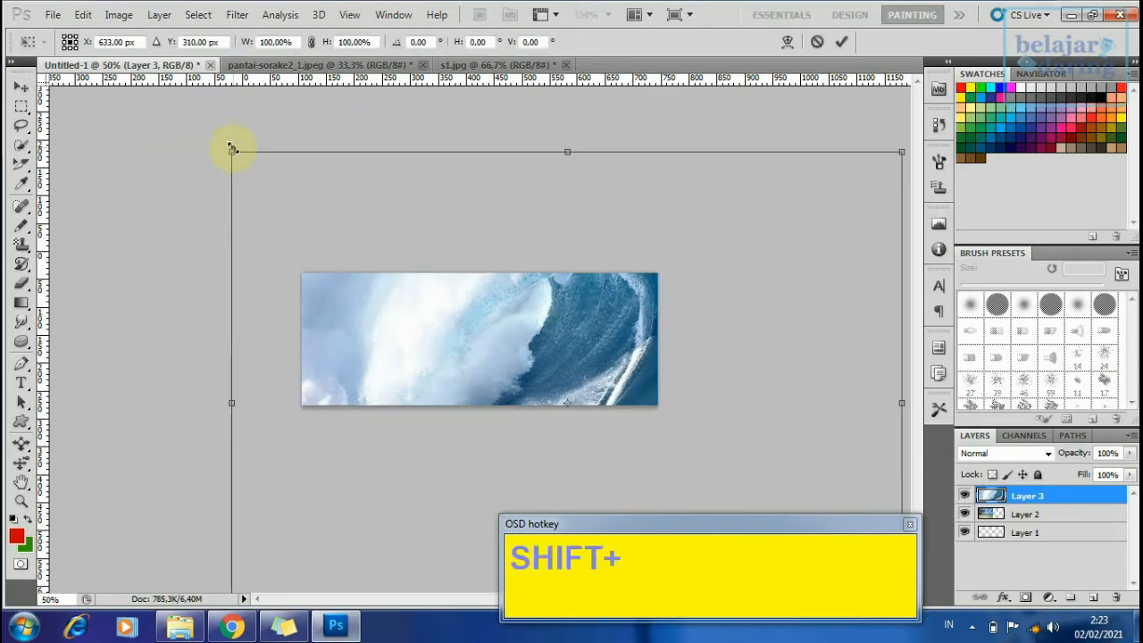
{"action": "left_click_drag", "start_coordinate": [231, 150], "coordinate": [490, 293]}
{"action": "left_click_drag", "start_coordinate": [539, 359], "coordinate": [480, 323]}
{"action": "left_click_drag", "start_coordinate": [426, 435], "coordinate": [461, 413]}
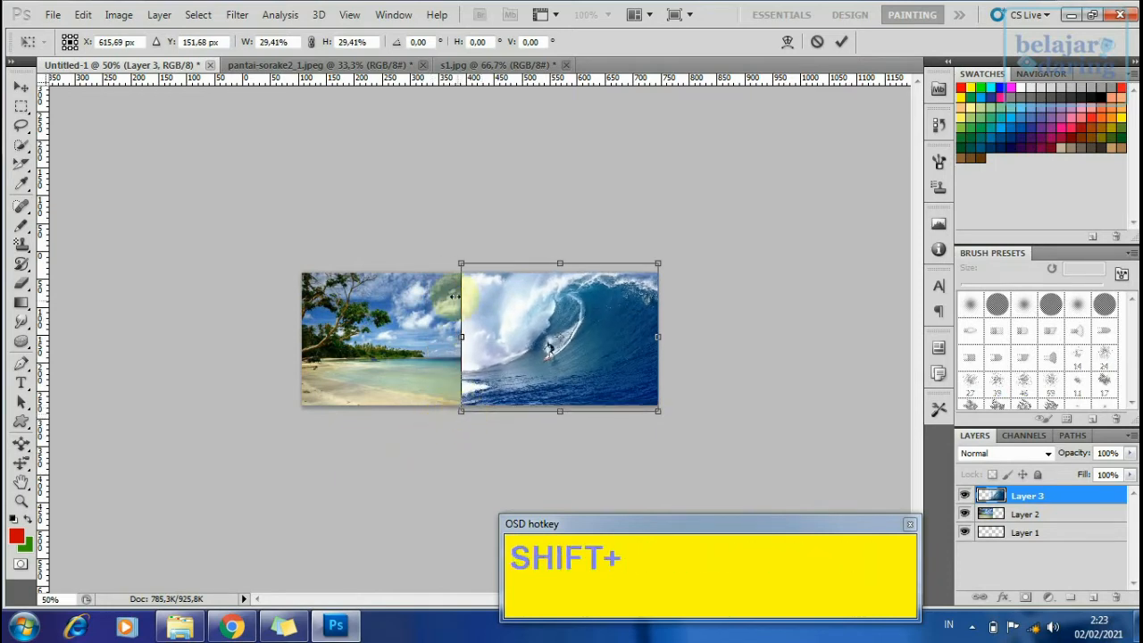
{"action": "left_click_drag", "start_coordinate": [461, 265], "coordinate": [467, 268]}
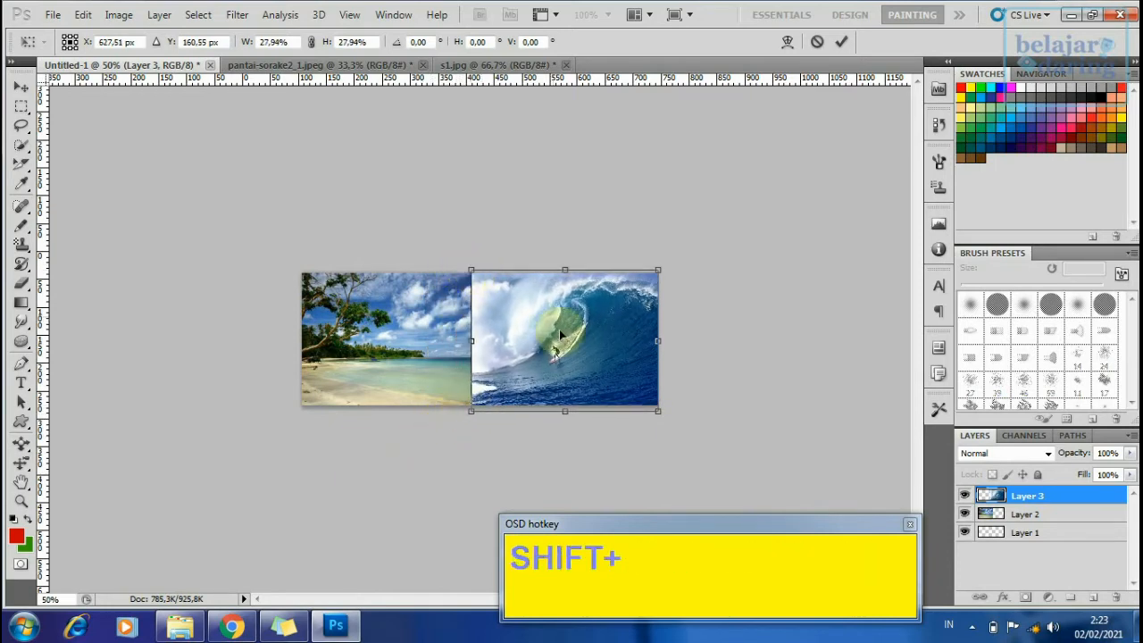
{"action": "key", "text": "Return"}
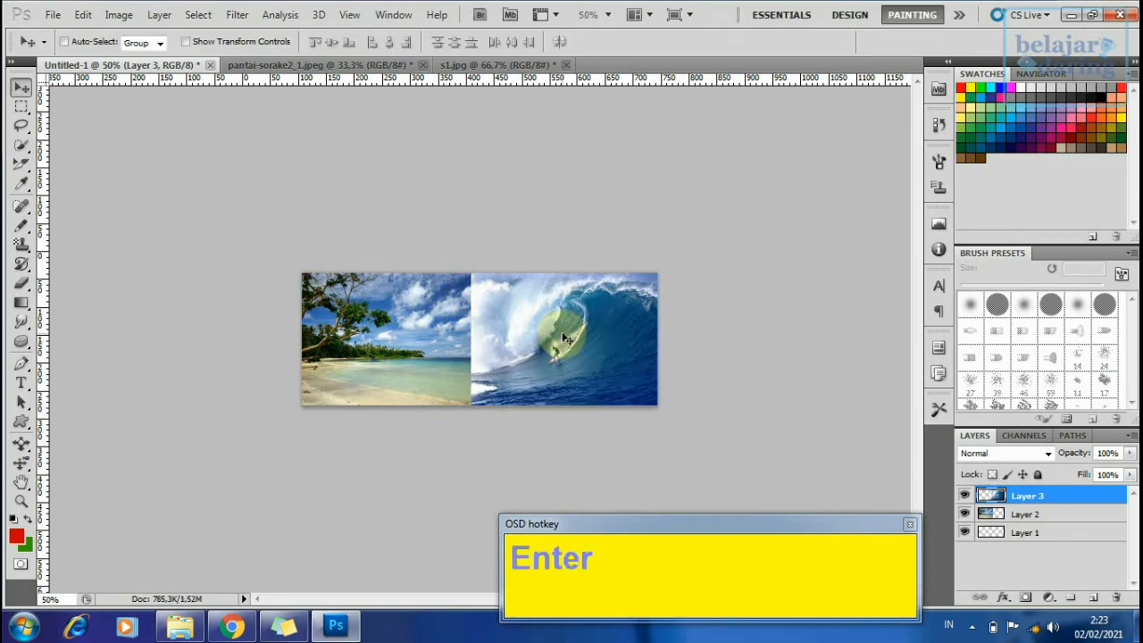
{"action": "key", "text": "ctrl+space"}
{"action": "left_click", "coordinate": [559, 346]}
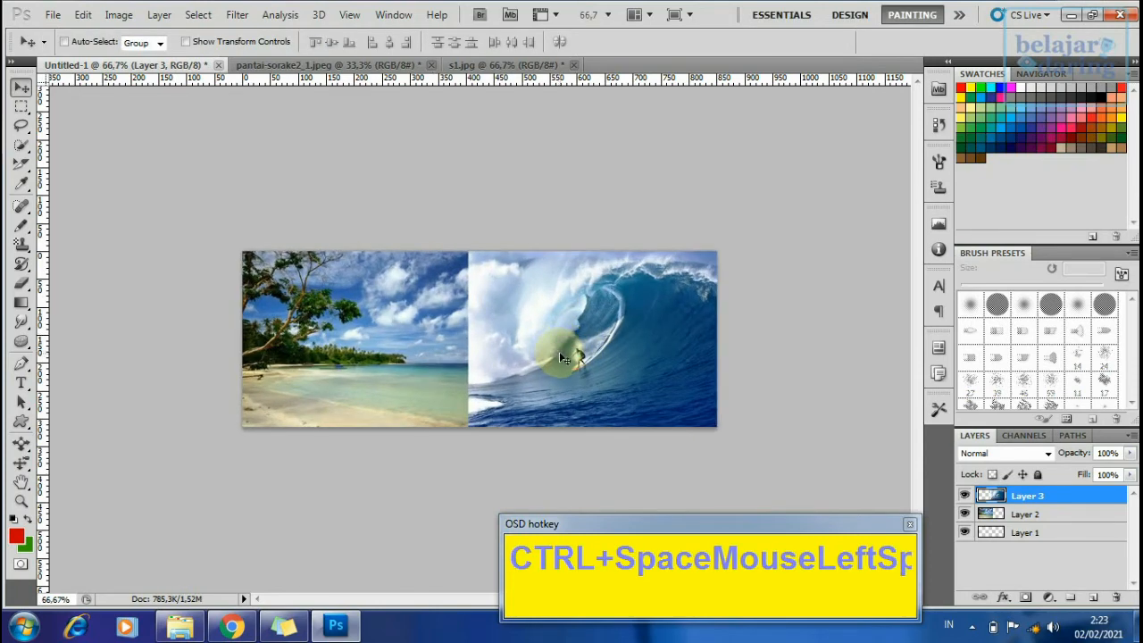
- Revert pantai-sorake2_1 to its original unflipped state using its opening snapshot in the History
{"action": "left_click", "coordinate": [298, 64]}
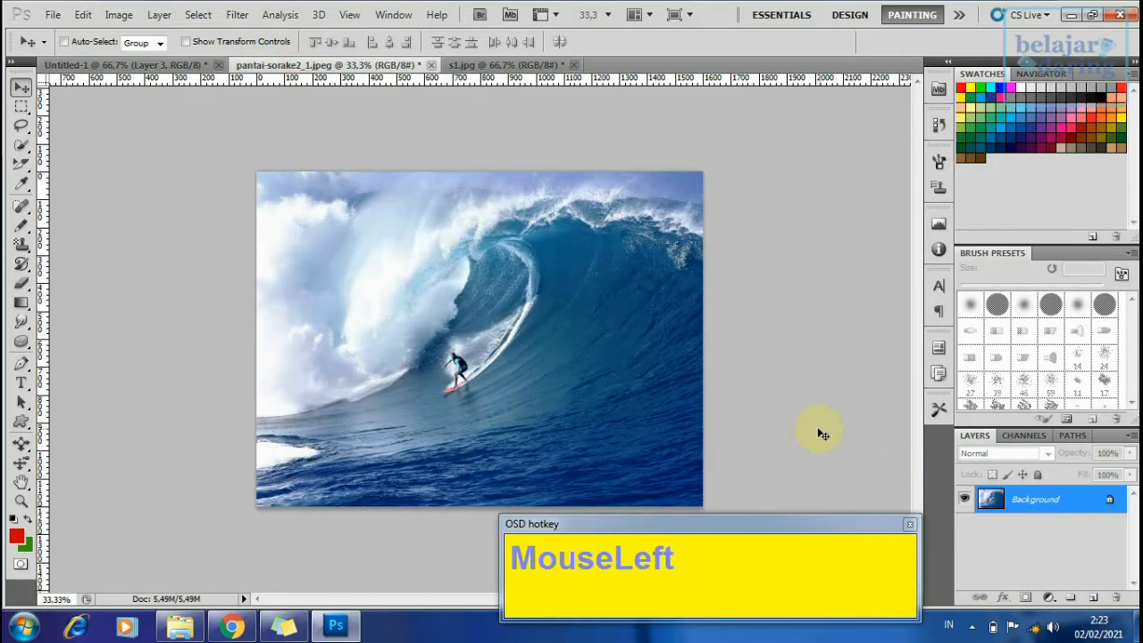
{"action": "key", "text": "ctrl+z"}
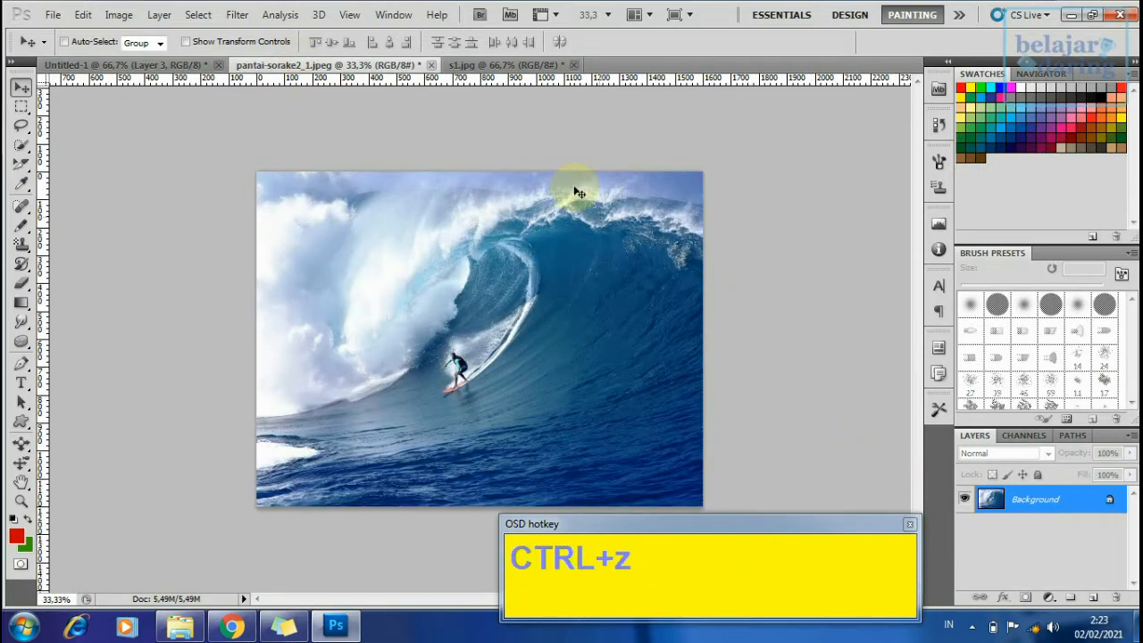
{"action": "left_click", "coordinate": [391, 16]}
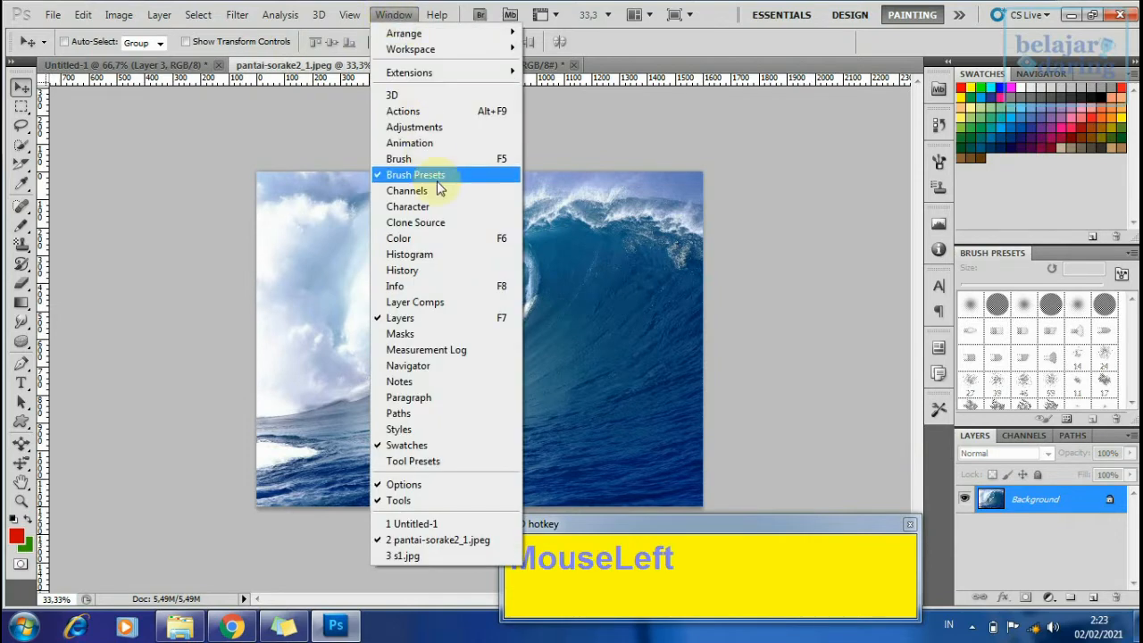
{"action": "left_click", "coordinate": [422, 270]}
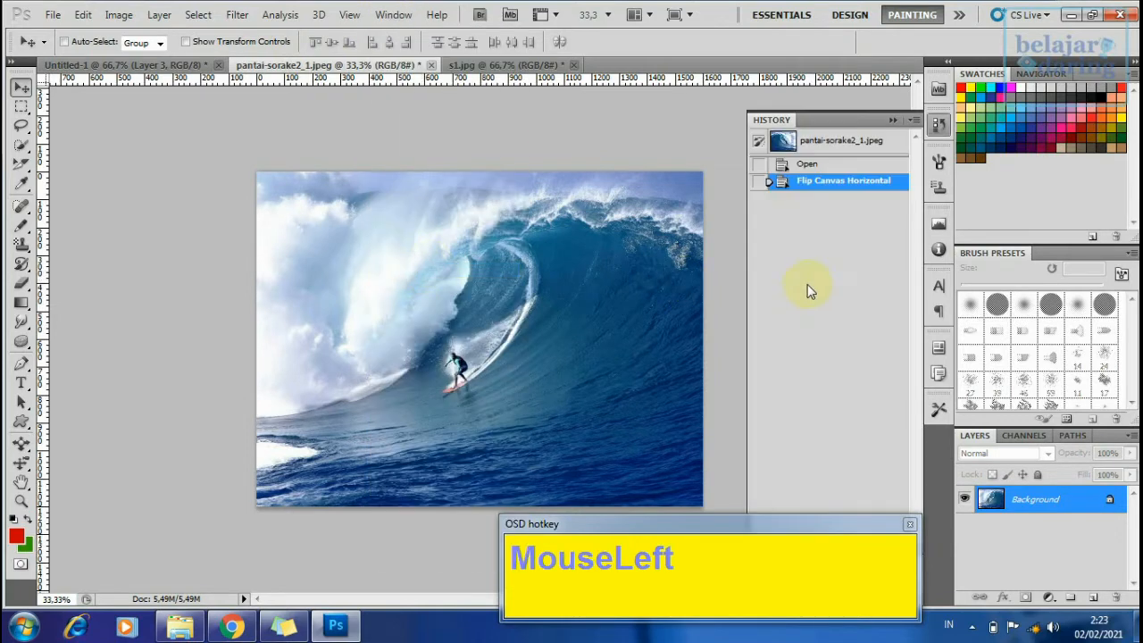
{"action": "left_click", "coordinate": [839, 143]}
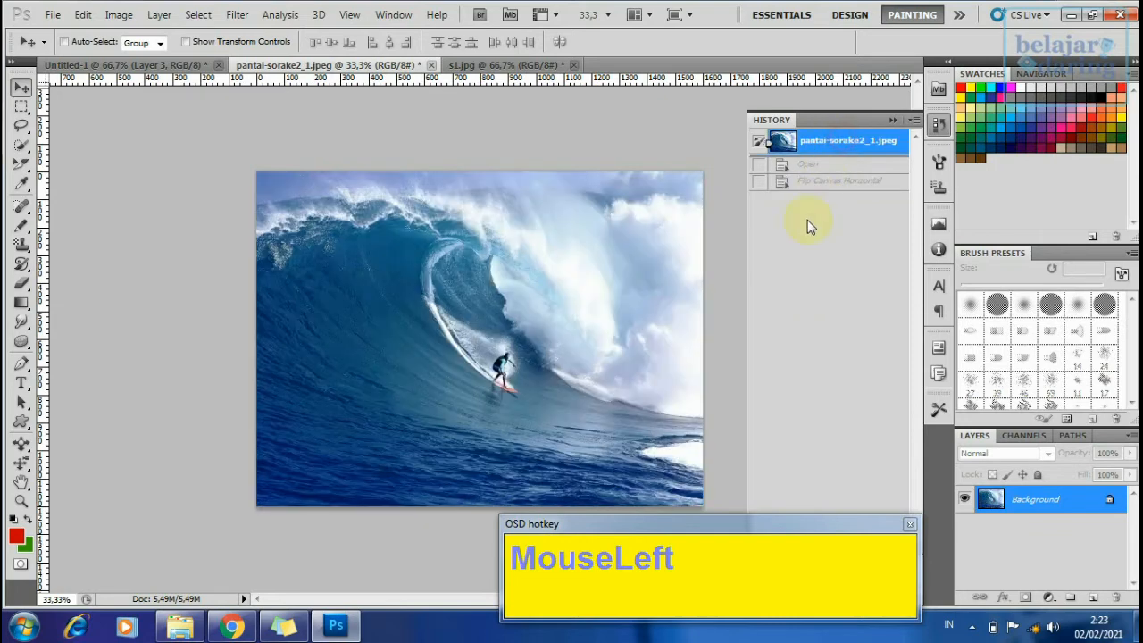
{"action": "left_click", "coordinate": [895, 120]}
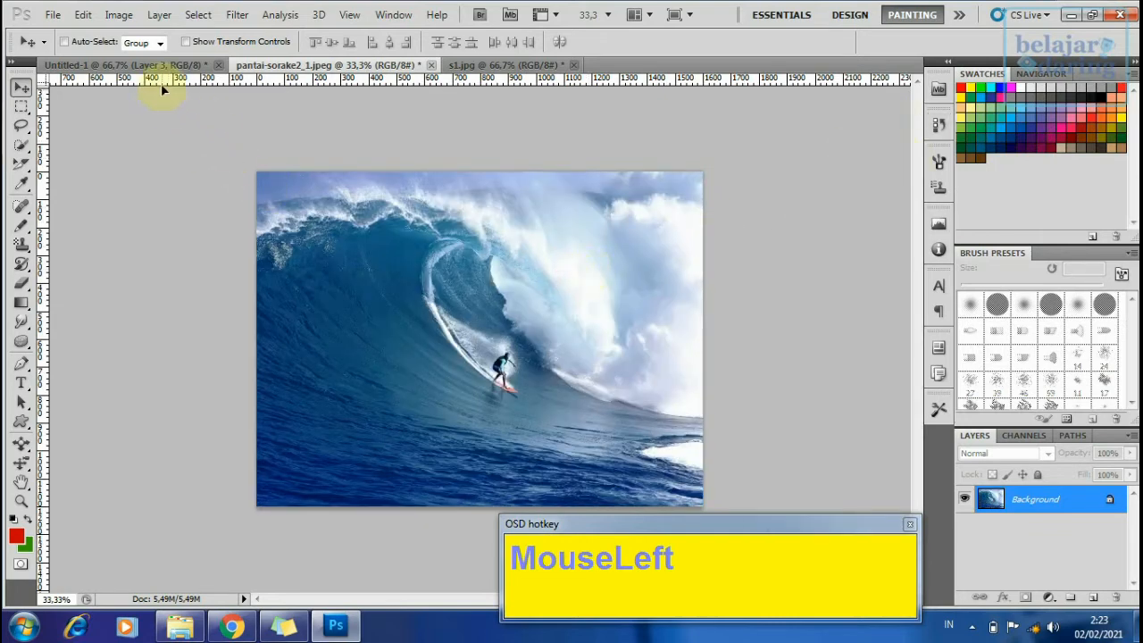
- Copy the unflipped surfer photo into Untitled-1 and scale it proportionally to about 32.3% near the middle of the cover
{"action": "left_click_drag", "start_coordinate": [161, 83], "coordinate": [470, 333]}
{"action": "key", "text": "ctrl+t"}
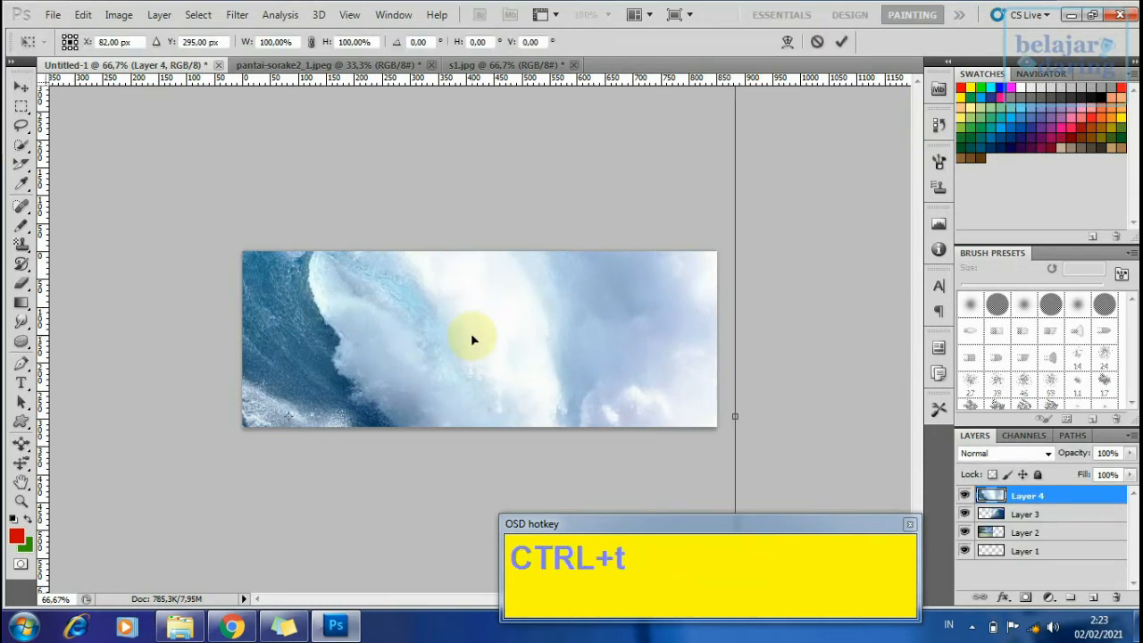
{"action": "left_click", "coordinate": [432, 309], "text": "ctrl+alt"}
{"action": "left_click", "coordinate": [432, 309], "text": "ctrl+alt"}
{"action": "left_click", "coordinate": [432, 309], "text": "ctrl+alt"}
{"action": "left_click_drag", "start_coordinate": [236, 496], "coordinate": [390, 382]}
{"action": "left_click_drag", "start_coordinate": [390, 241], "coordinate": [468, 302]}
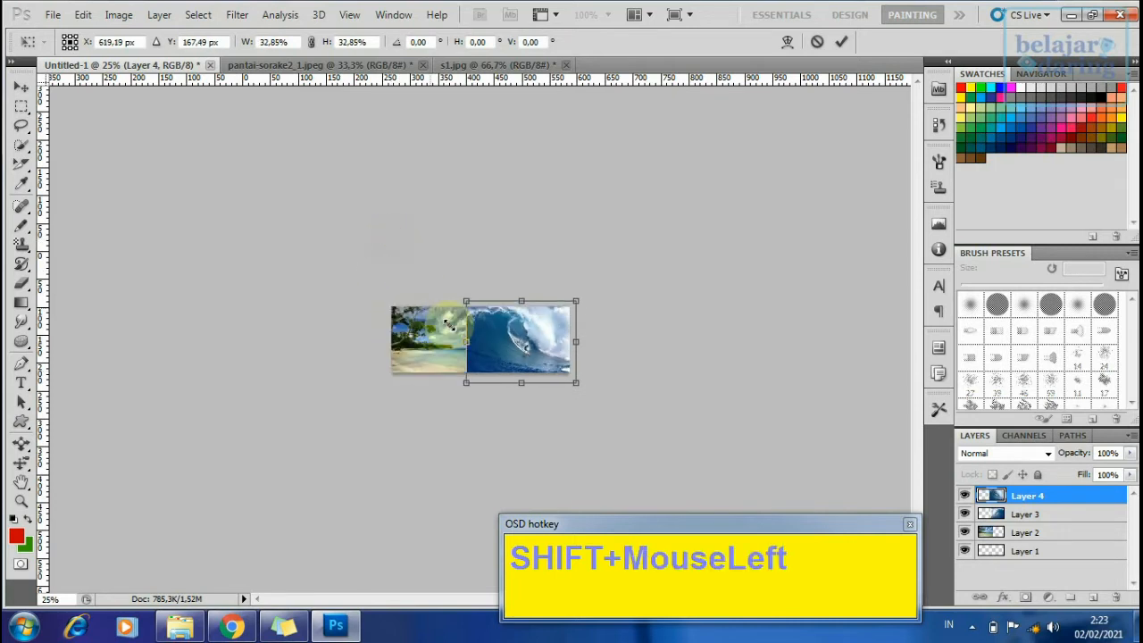
{"action": "left_click", "coordinate": [546, 379], "text": "ctrl"}
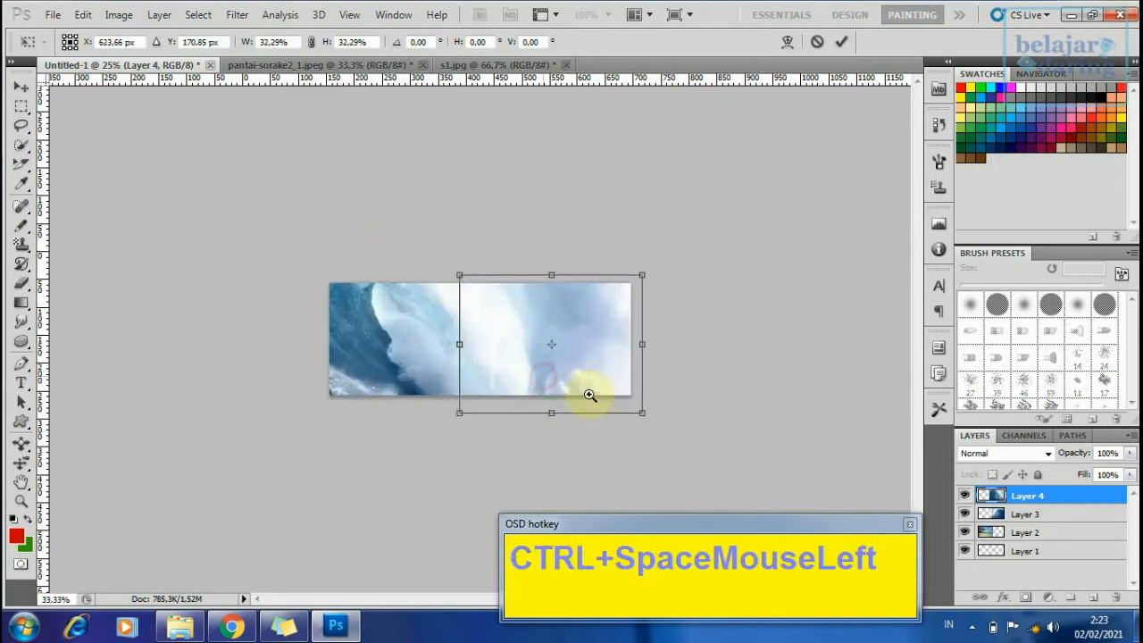
{"action": "left_click_drag", "start_coordinate": [592, 383], "coordinate": [520, 379]}
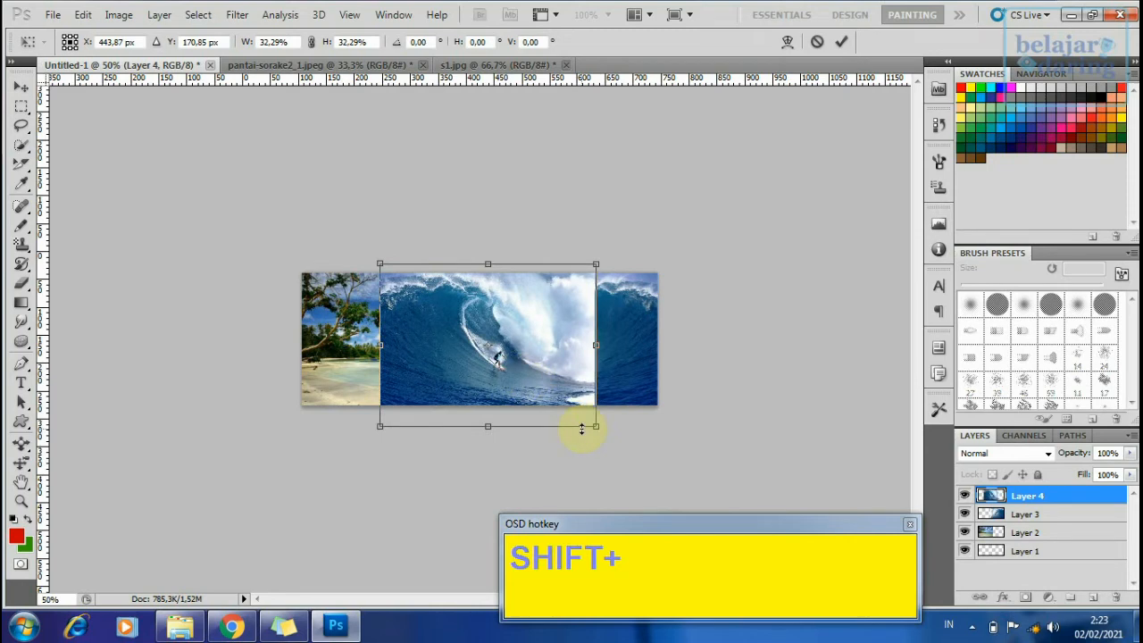
{"action": "key", "text": "Return"}
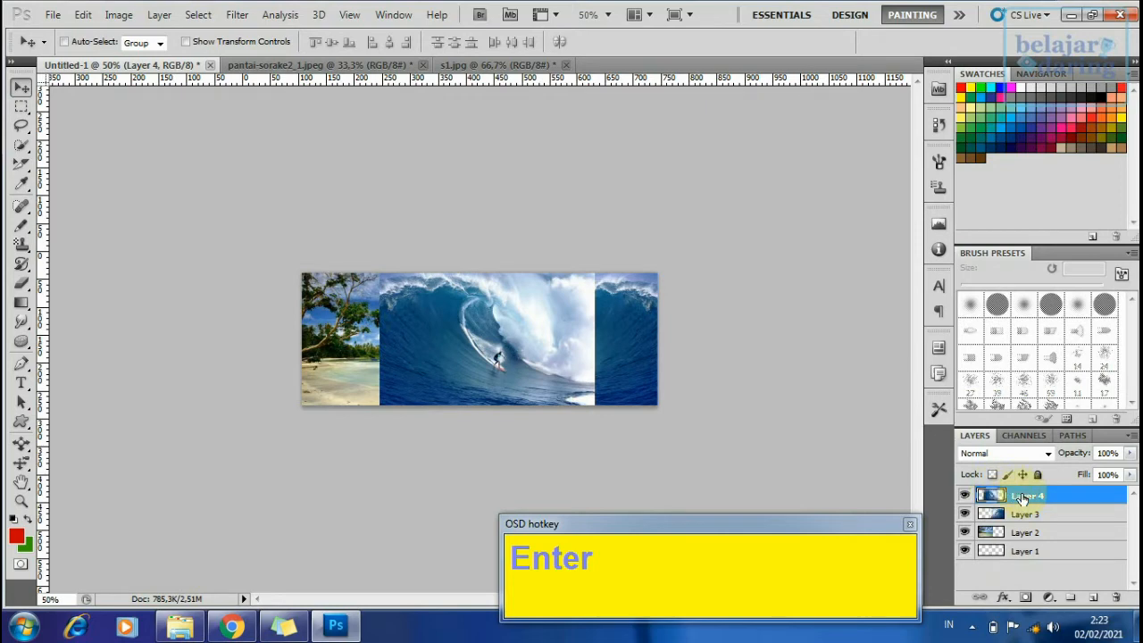
- Try flipping the whole Untitled-1 canvas horizontally, and undo the flip
{"action": "left_click", "coordinate": [121, 16]}
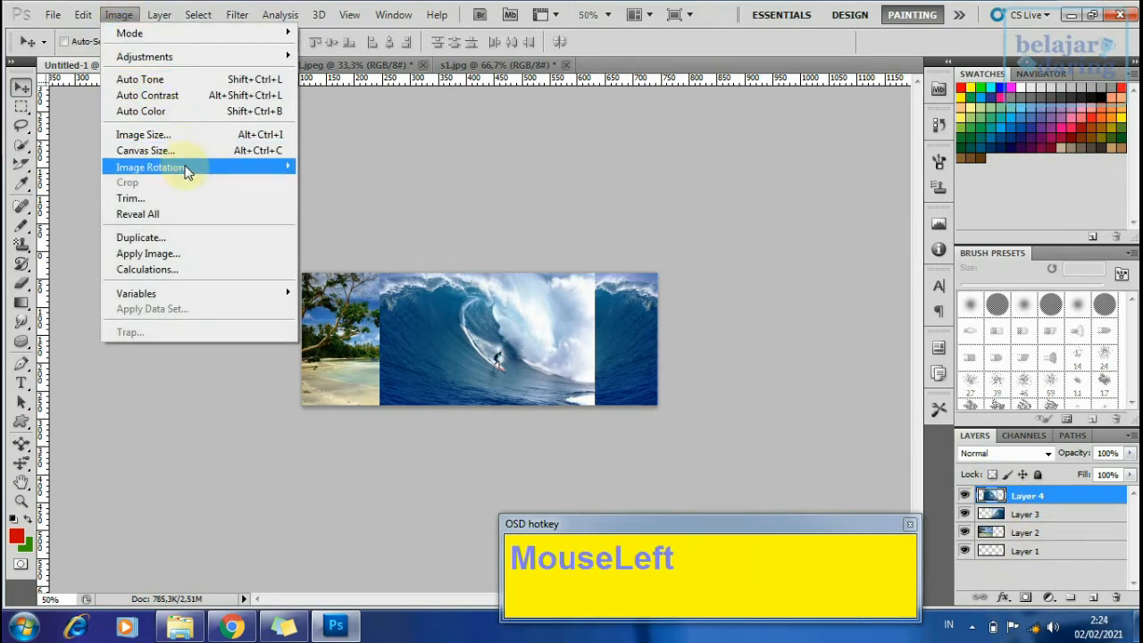
{"action": "mouse_move", "coordinate": [187, 172]}
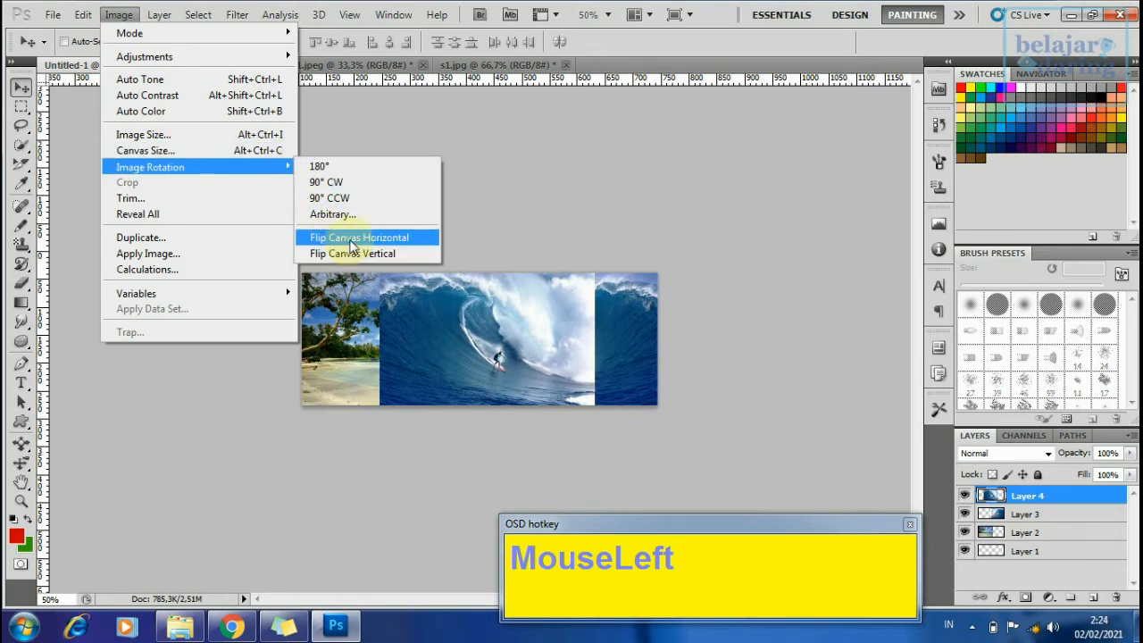
{"action": "left_click", "coordinate": [351, 239]}
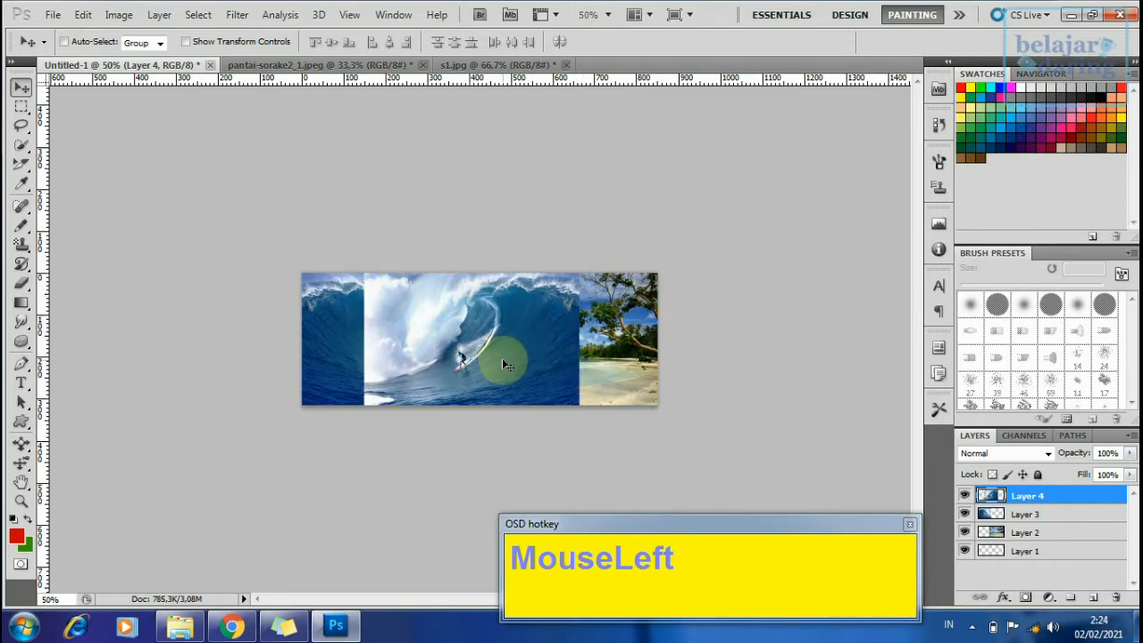
{"action": "key", "text": "ctrl+z"}
- Delete Layer 4 with the unflipped surfer photo from the Untitled-1 cover
{"action": "right_click", "coordinate": [1045, 495]}
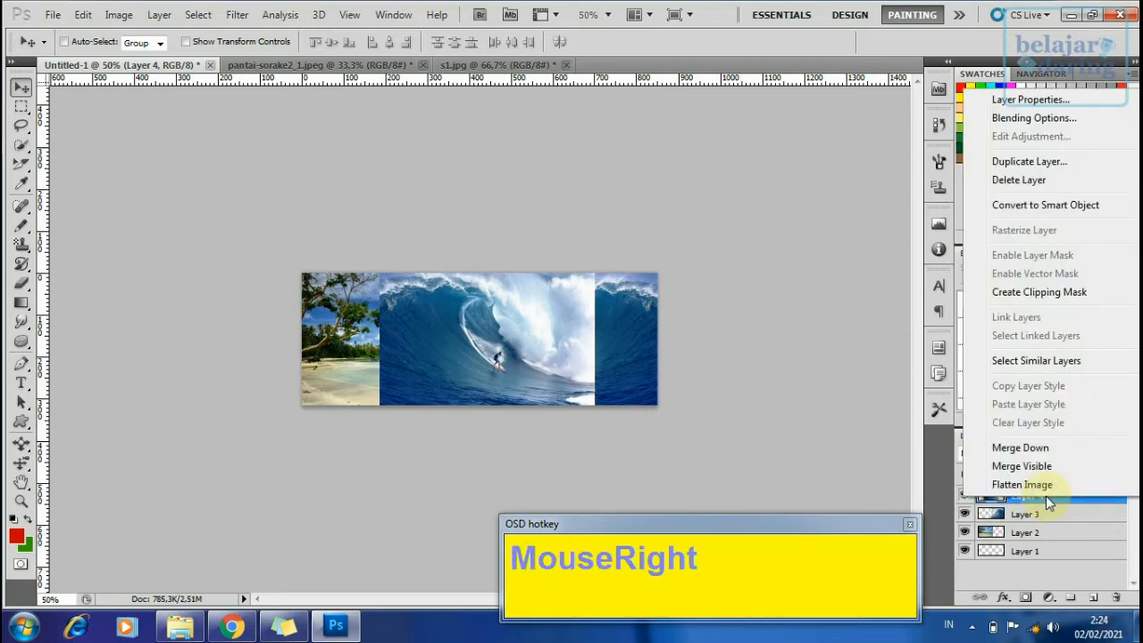
{"action": "left_click", "coordinate": [482, 335]}
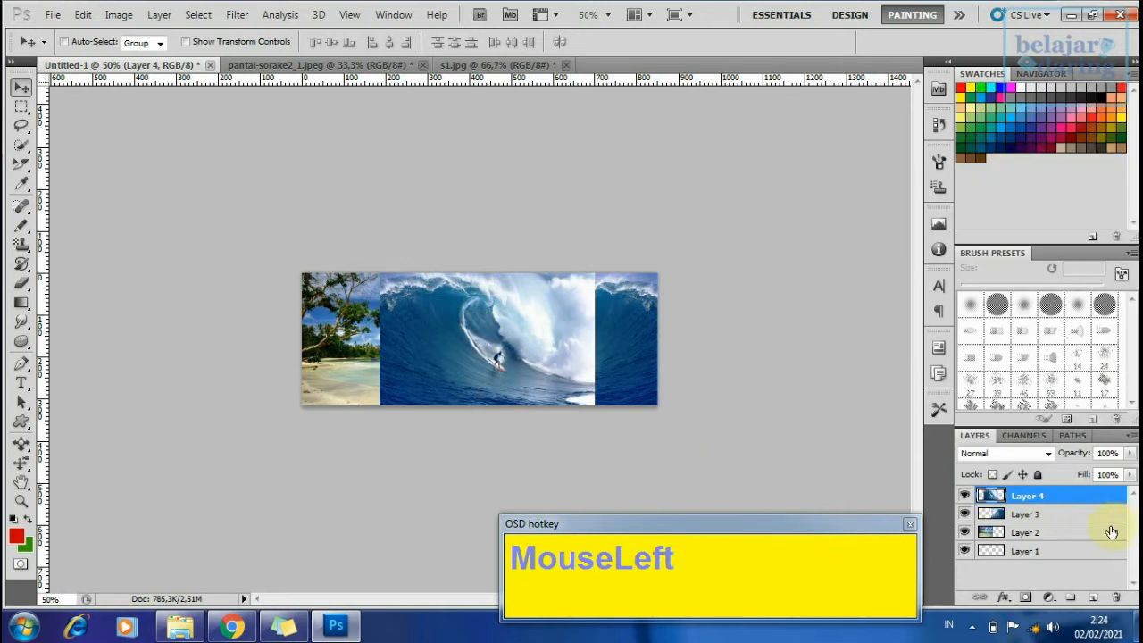
{"action": "left_click", "coordinate": [1117, 598]}
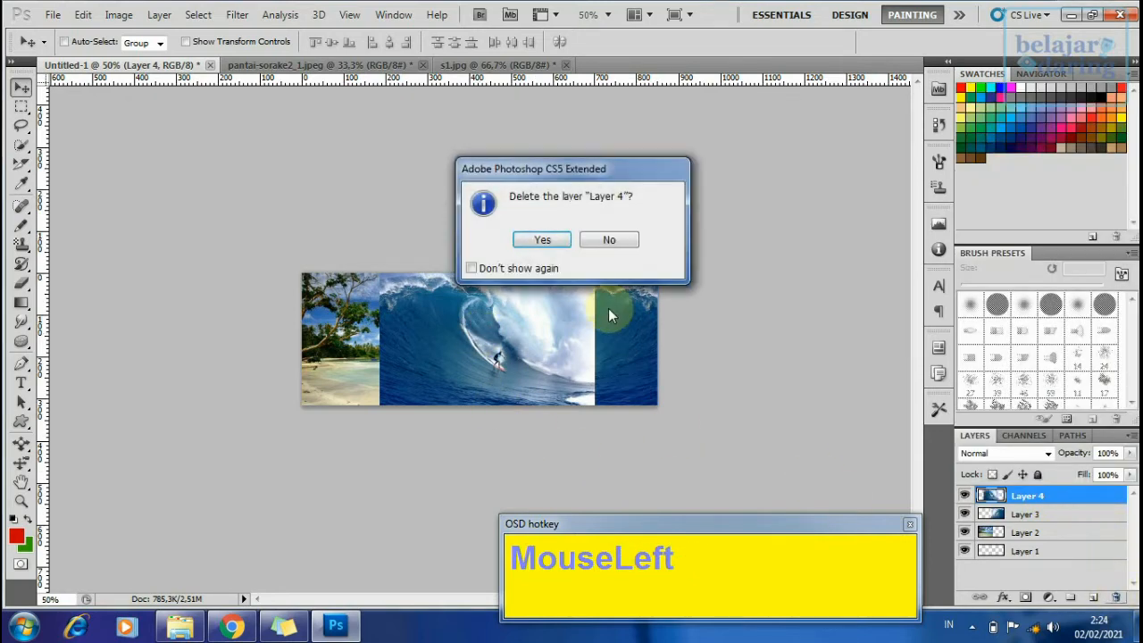
{"action": "left_click", "coordinate": [536, 242]}
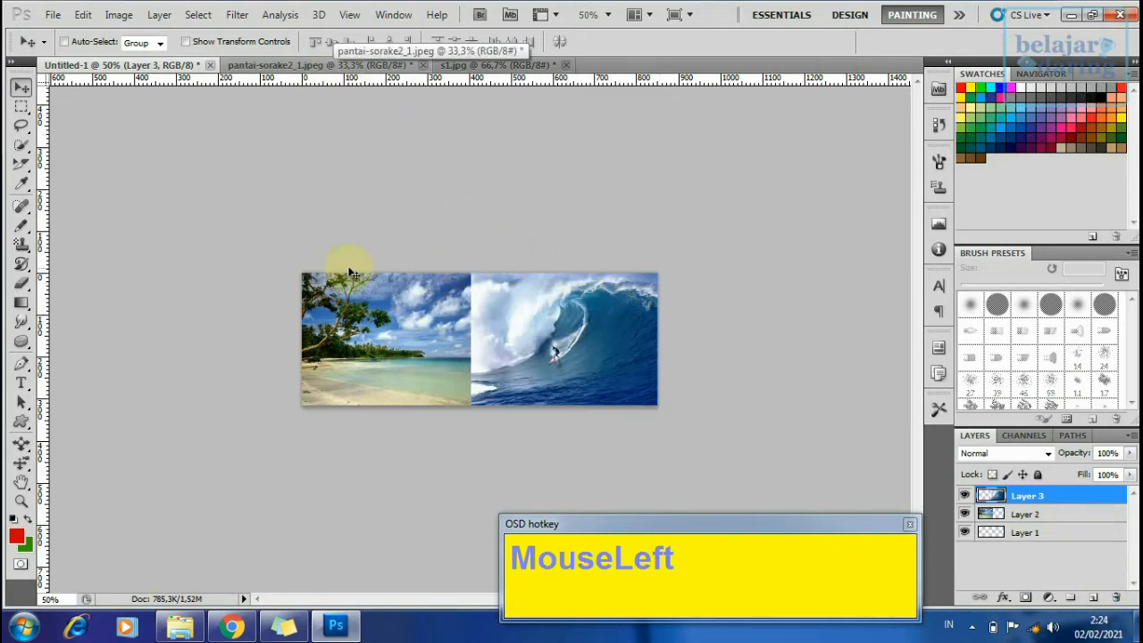
- Compare the surfer and beach source photos with the cover, and examine the seam between the two photos up close
{"action": "left_click", "coordinate": [482, 65]}
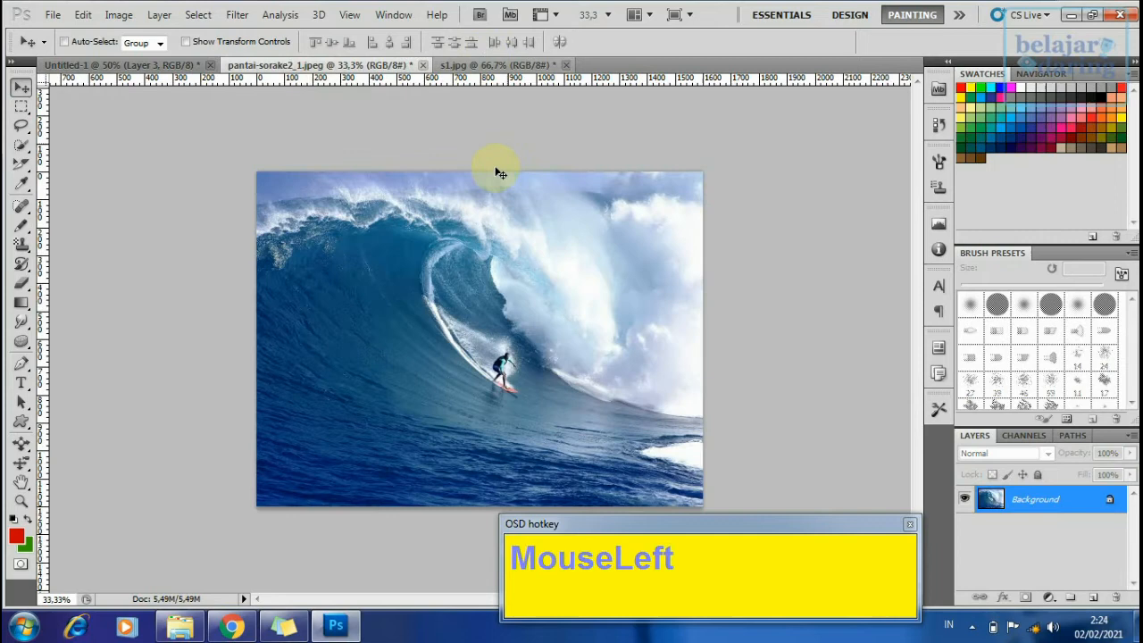
{"action": "left_click", "coordinate": [489, 65]}
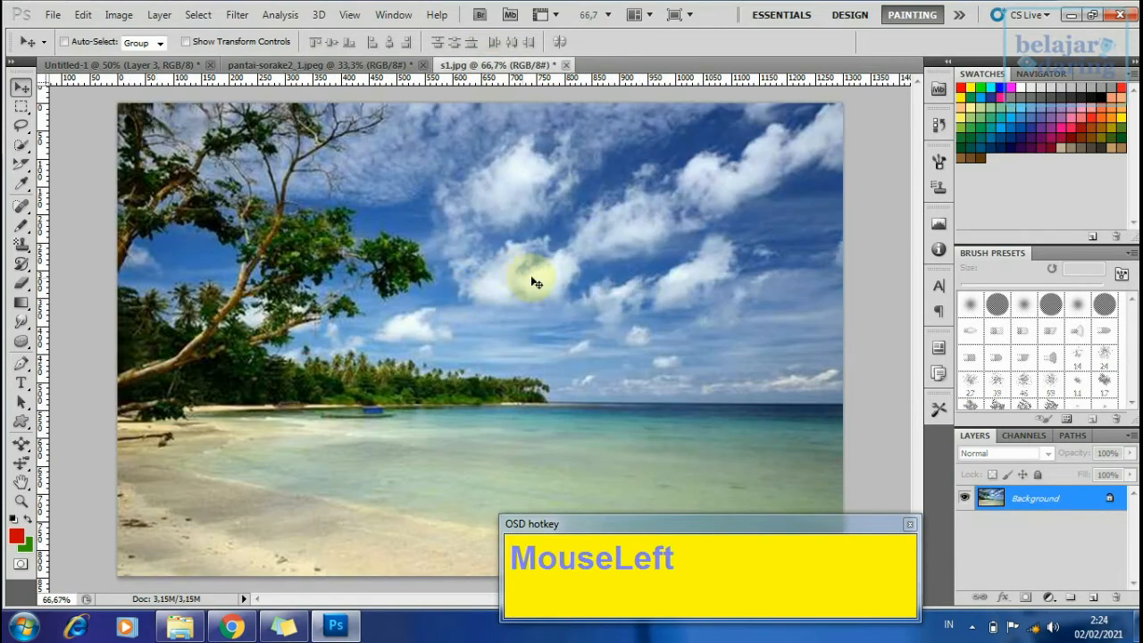
{"action": "left_click", "coordinate": [159, 62]}
{"action": "key", "text": "ctrl+space"}
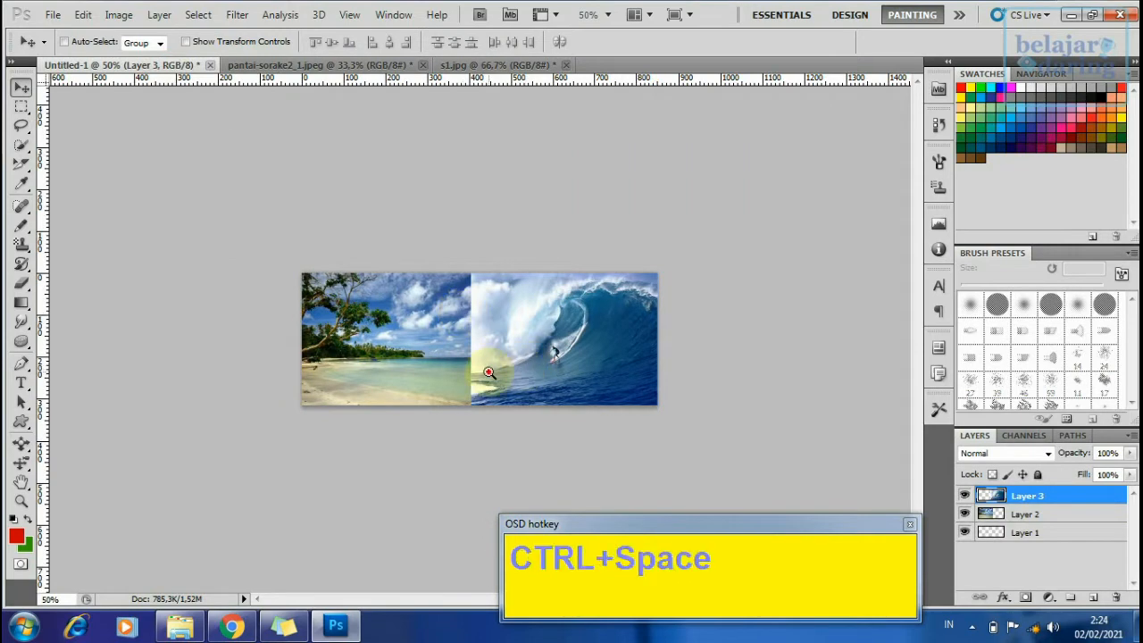
{"action": "left_click", "coordinate": [488, 373]}
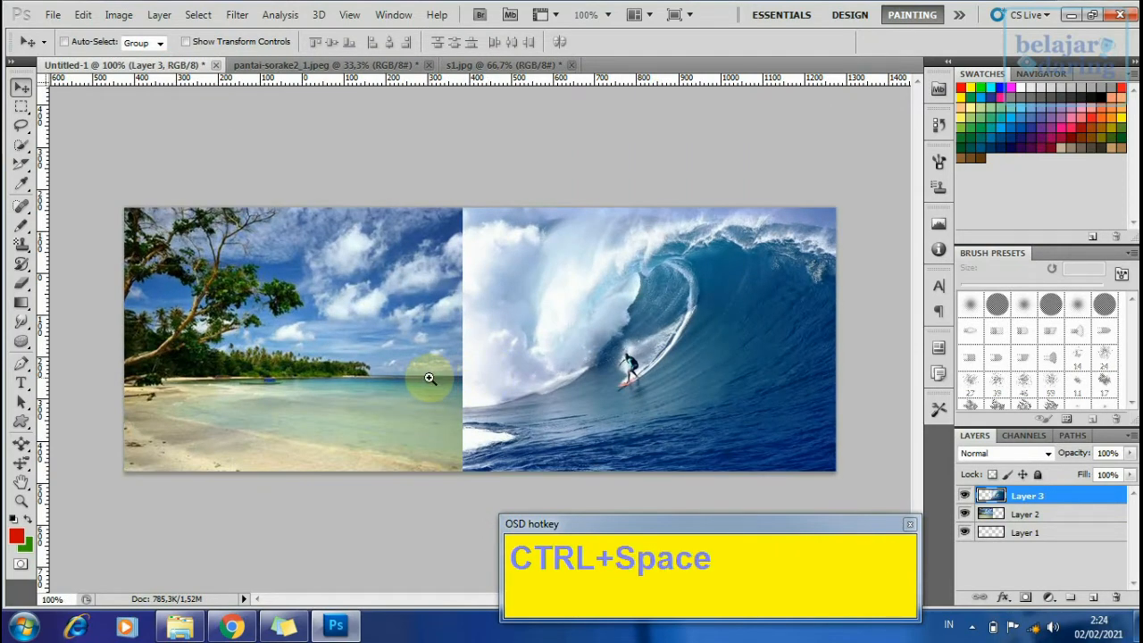
{"action": "key", "text": "space"}
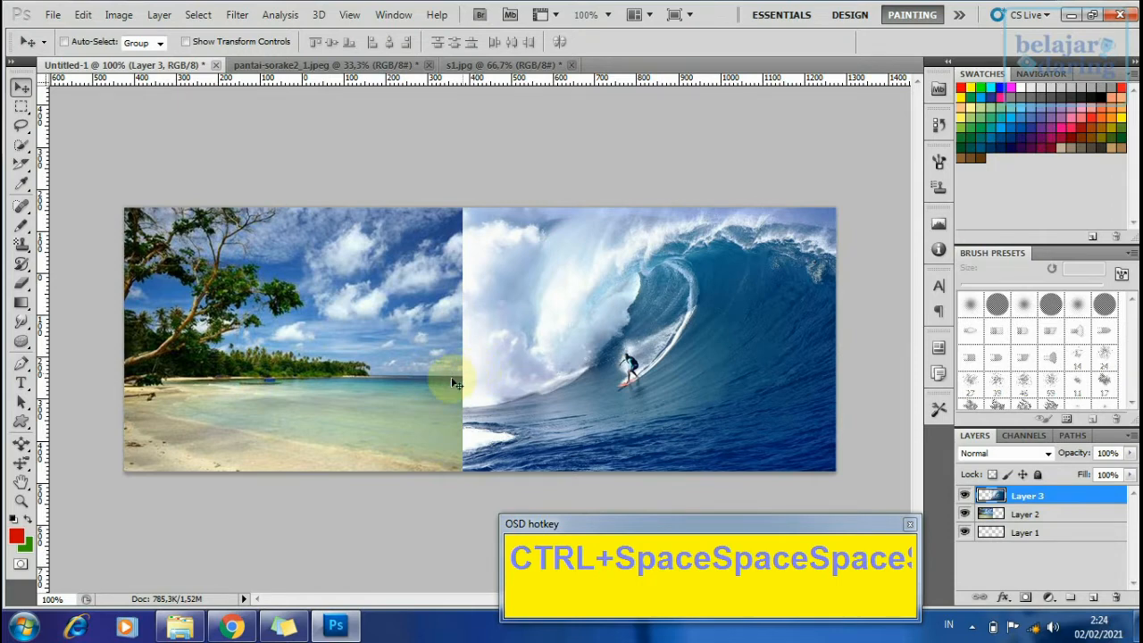
{"action": "key", "text": "ctrl+space"}
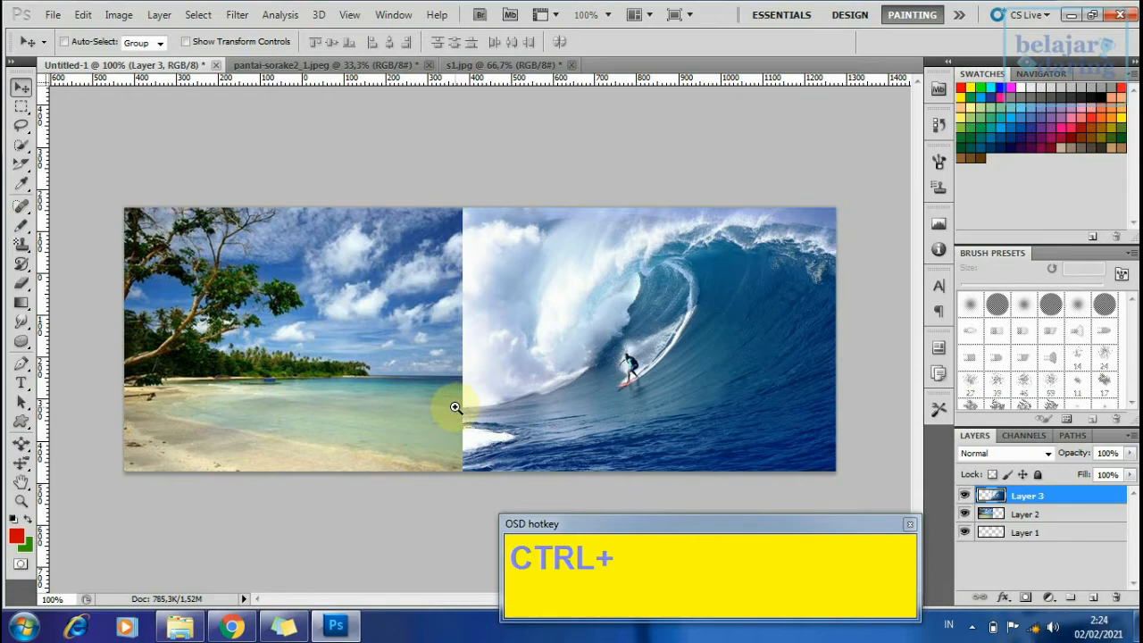
{"action": "left_click_drag", "start_coordinate": [456, 408], "coordinate": [499, 351]}
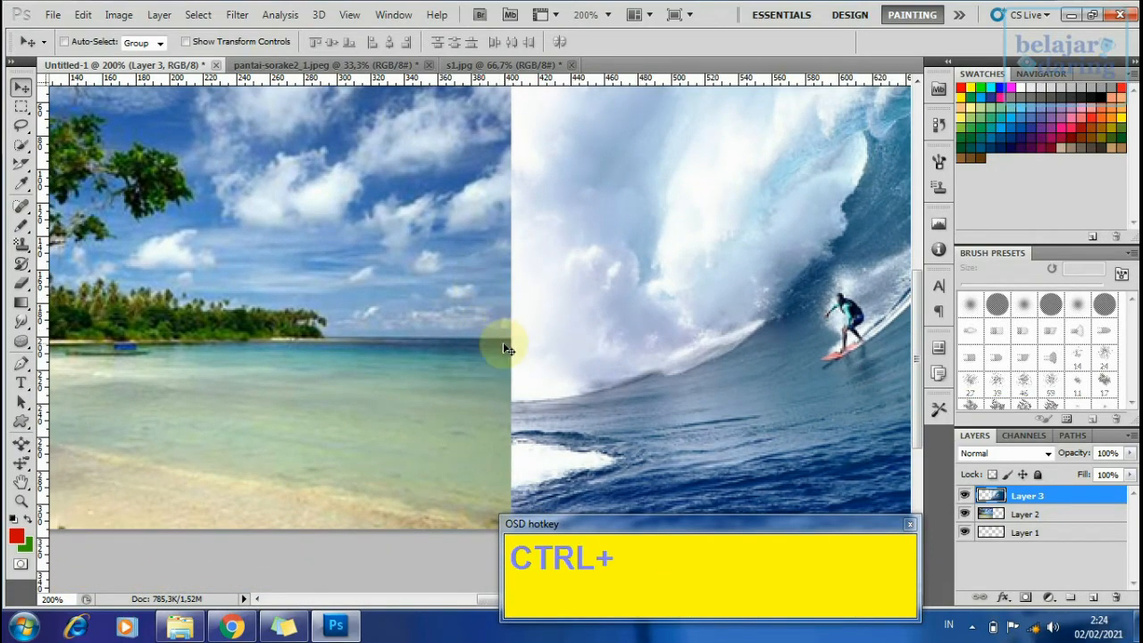
{"action": "left_click", "coordinate": [487, 345], "text": "ctrl+alt"}
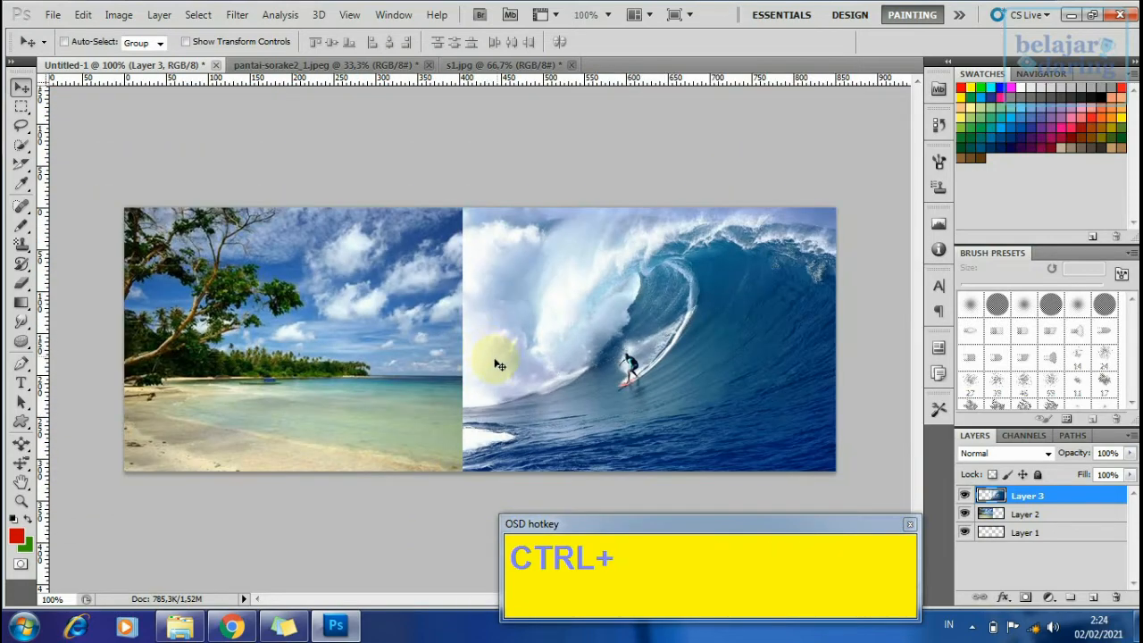
{"action": "left_click", "coordinate": [488, 357], "text": "ctrl"}
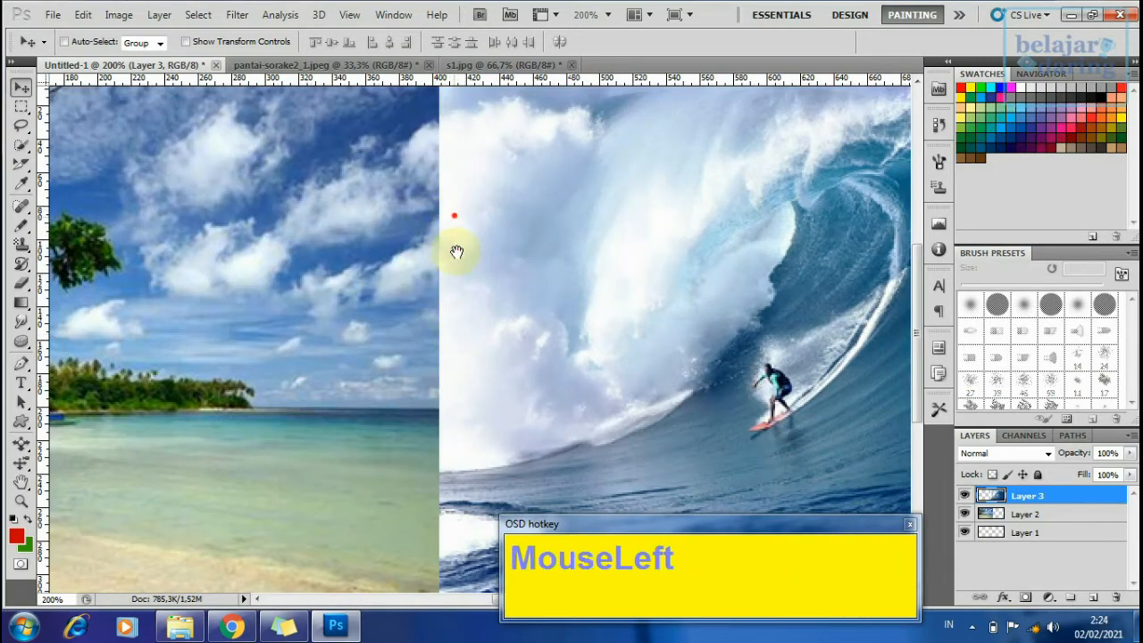
{"action": "mouse_move", "coordinate": [456, 252]}
{"action": "left_mouse_down"}
{"action": "mouse_move", "coordinate": [434, 362]}
{"action": "mouse_move", "coordinate": [459, 247]}
{"action": "left_mouse_up"}
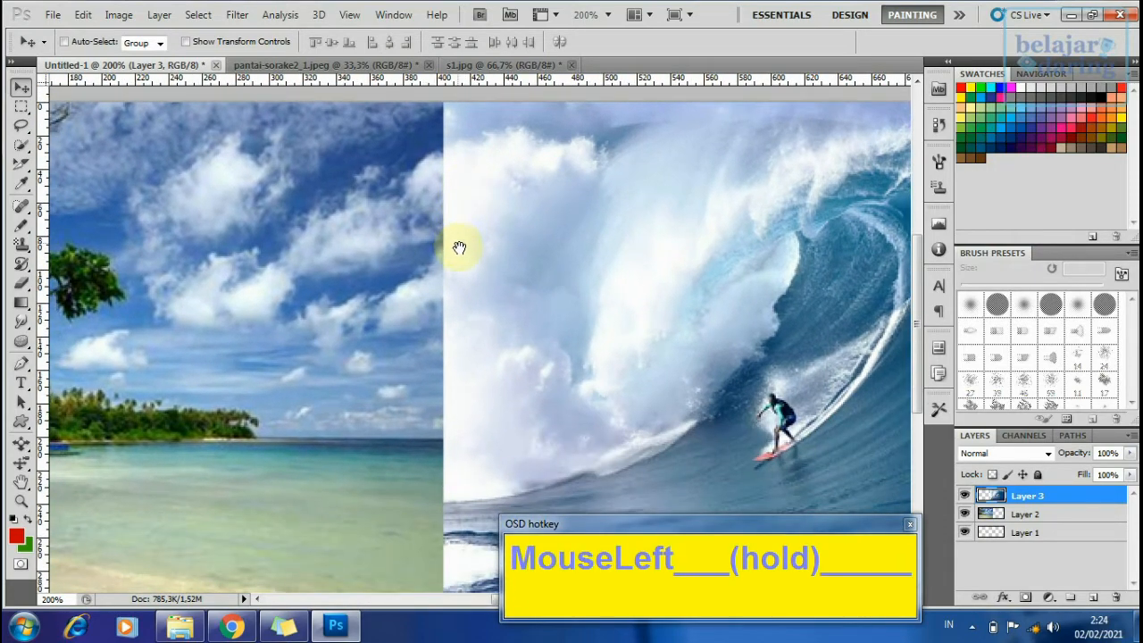
{"action": "left_click_drag", "start_coordinate": [408, 379], "coordinate": [436, 279]}
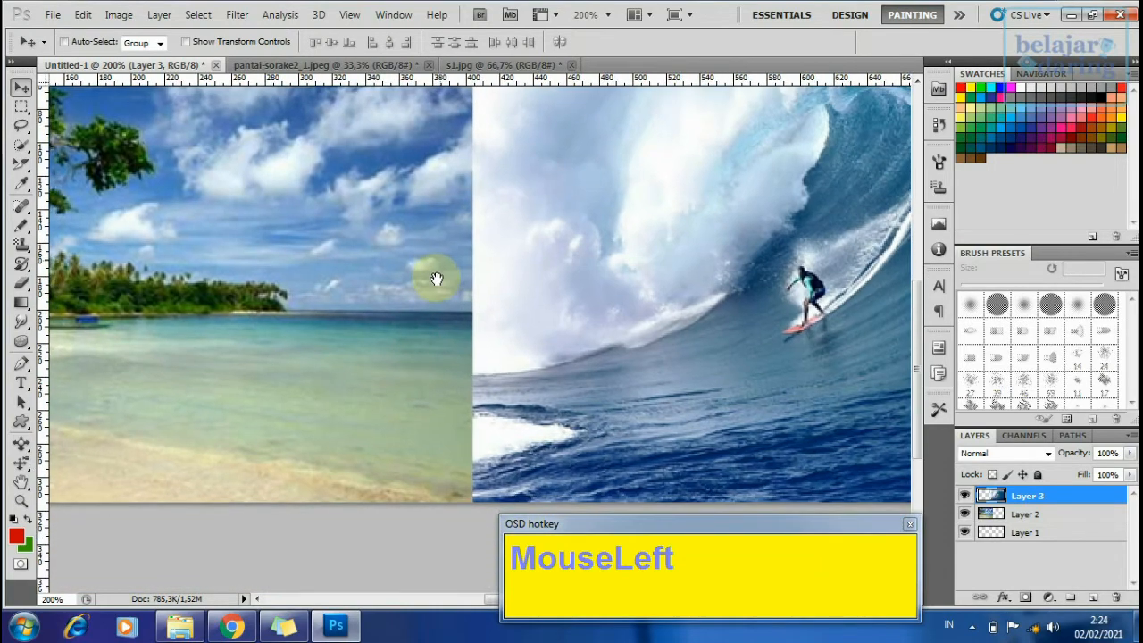
{"action": "key", "text": "ctrl+space"}
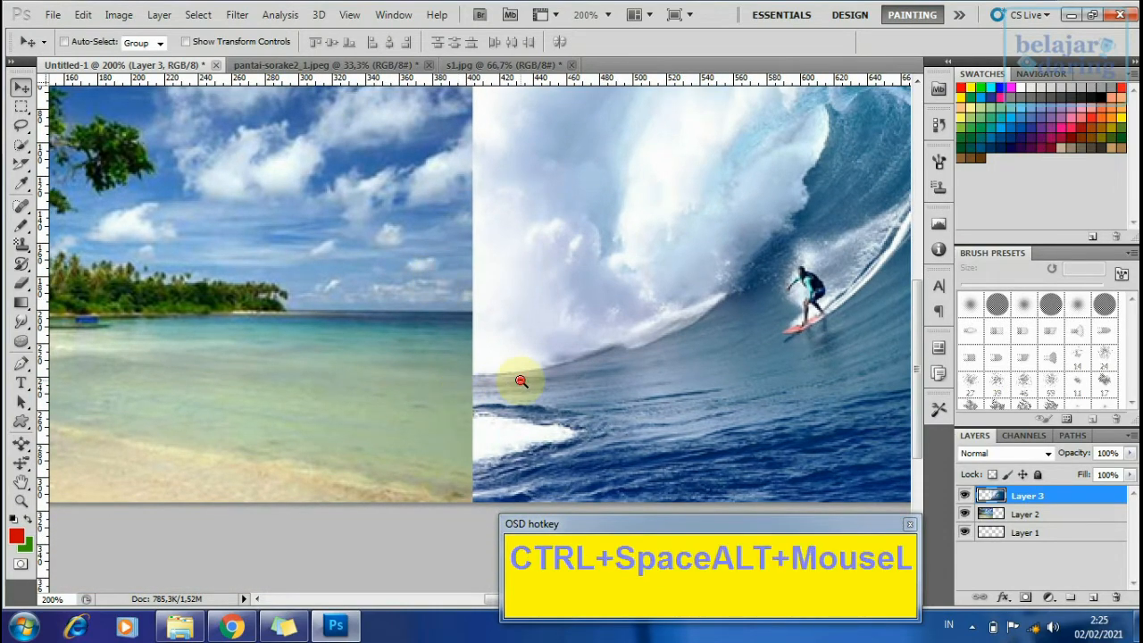
{"action": "left_click", "coordinate": [521, 381], "text": "ctrl+alt"}
{"action": "left_click", "coordinate": [556, 395], "text": "ctrl+alt"}
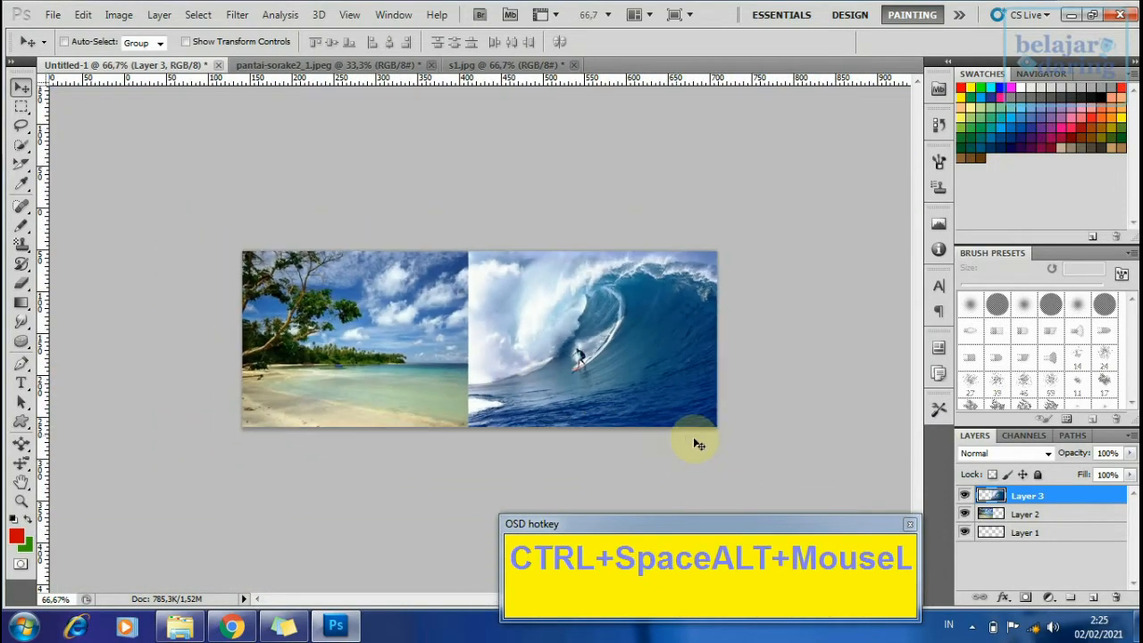
- Try shifting the surfer layer slightly to the right, and undo the move
{"action": "left_click", "coordinate": [620, 351], "text": "ctrl"}
{"action": "left_click_drag", "start_coordinate": [597, 339], "coordinate": [638, 339]}
{"action": "key", "text": "ctrl+z"}
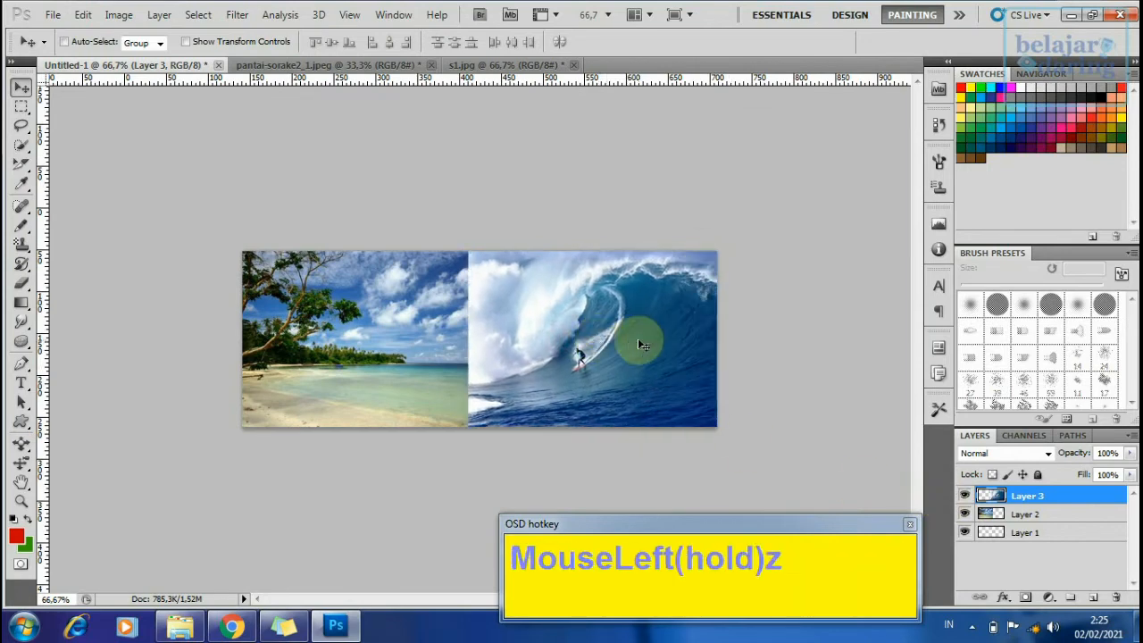
- Examine the sky and water along the seam up close, and review the photo-combining item in the task note
{"action": "key", "text": "ctrl+space"}
{"action": "left_click", "coordinate": [485, 332], "text": "ctrl"}
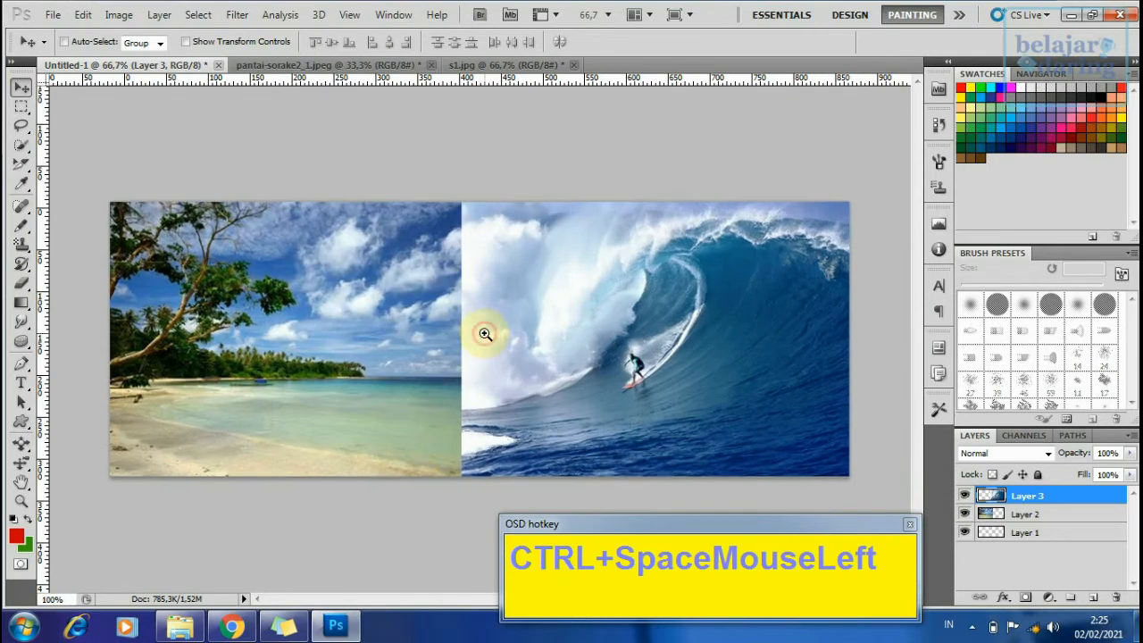
{"action": "left_click", "coordinate": [455, 246], "text": "ctrl"}
{"action": "left_click_drag", "start_coordinate": [434, 209], "coordinate": [422, 317]}
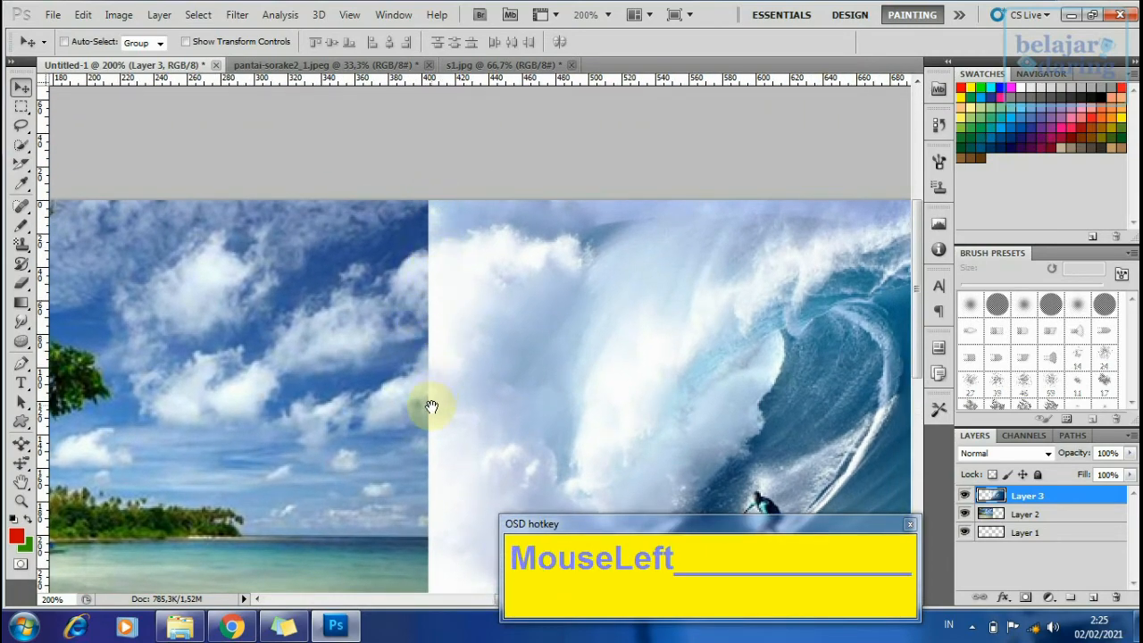
{"action": "left_click_drag", "start_coordinate": [432, 406], "coordinate": [449, 263]}
{"action": "left_click", "coordinate": [437, 304], "text": "ctrl+alt"}
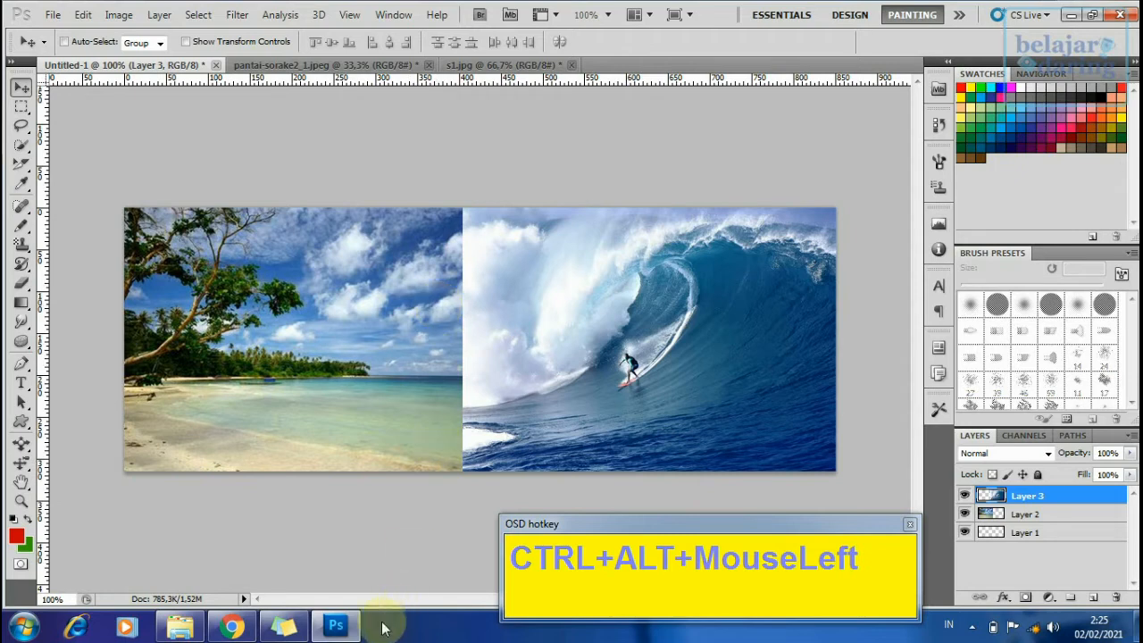
{"action": "left_click", "coordinate": [284, 625]}
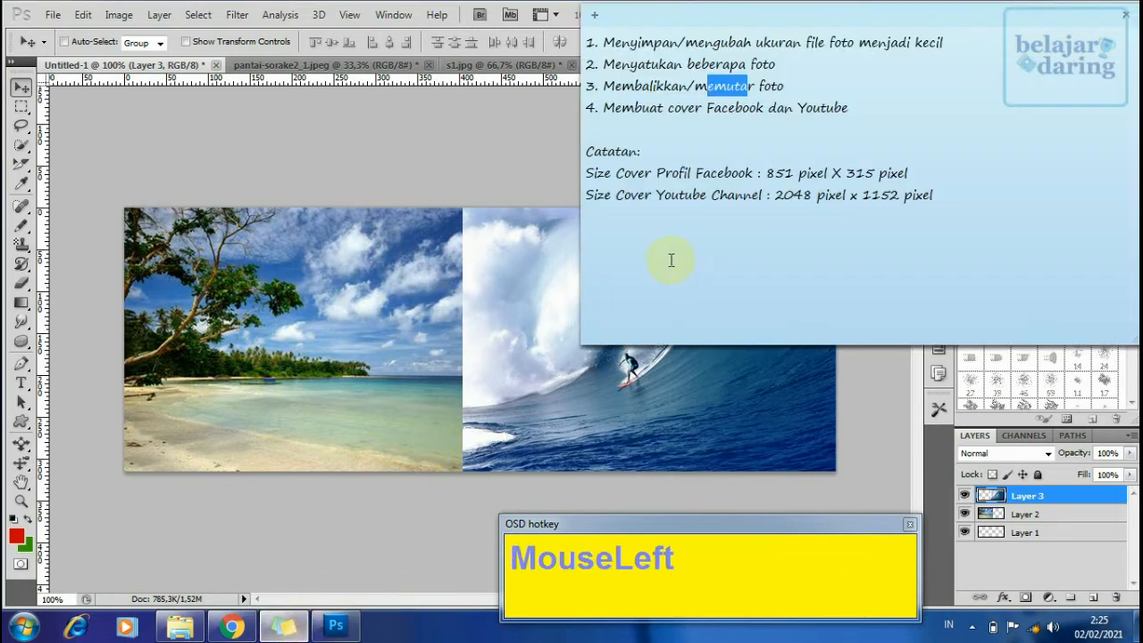
{"action": "left_click", "coordinate": [639, 65]}
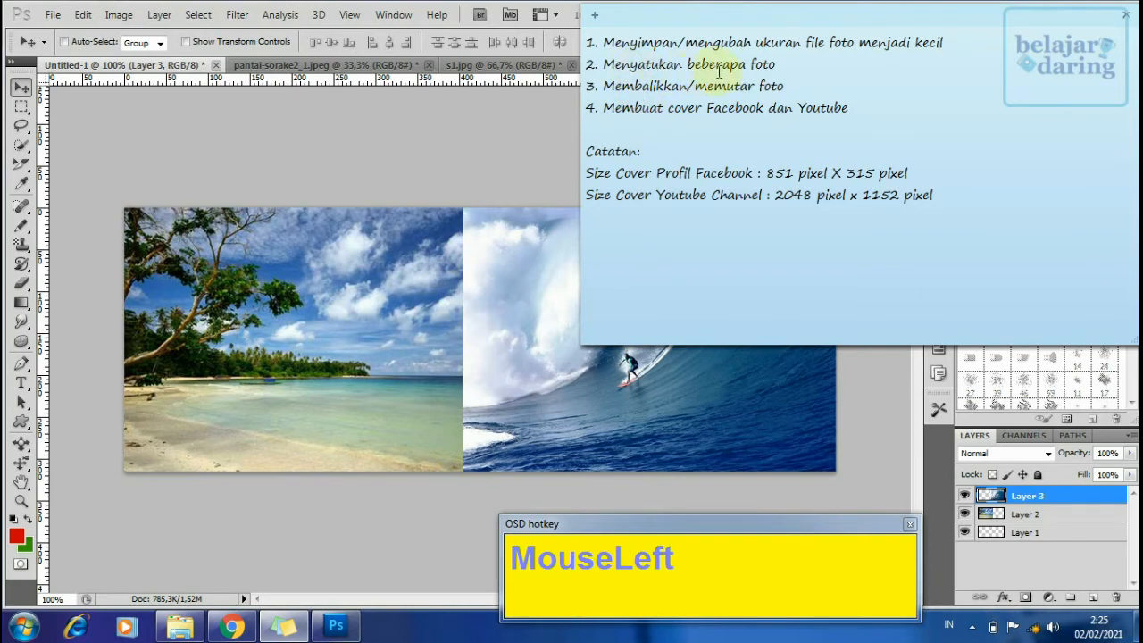
{"action": "left_click", "coordinate": [444, 354]}
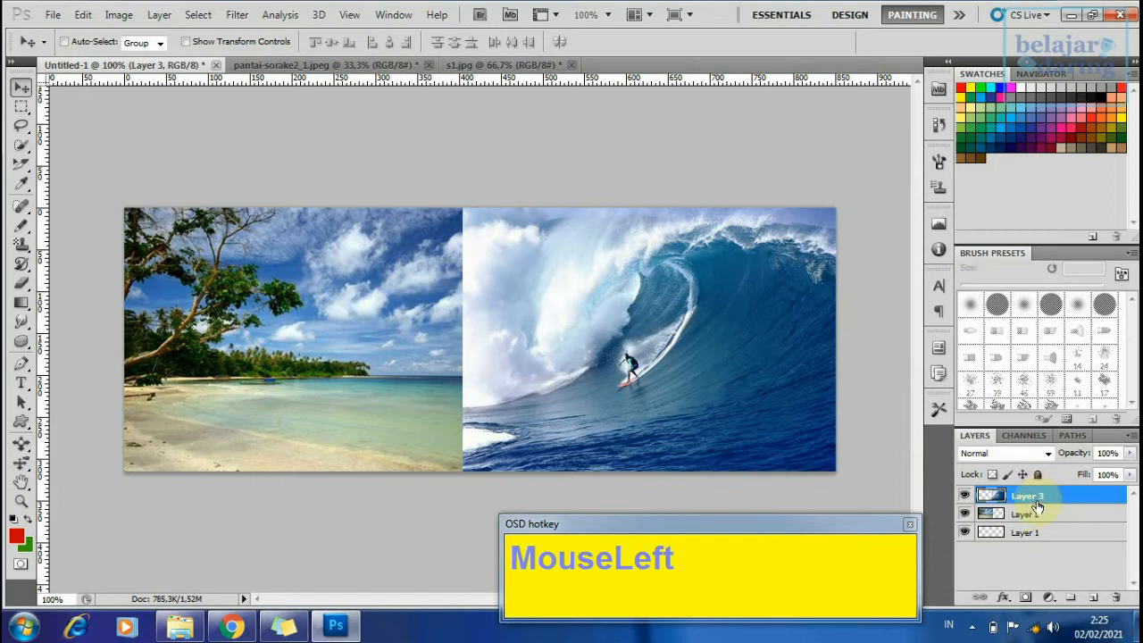
- Add a layer mask to Layer 3 and blend its seam into the beach photo with a short horizontal white-to-black linear gradient drawn right to left
{"action": "left_click", "coordinate": [1026, 597]}
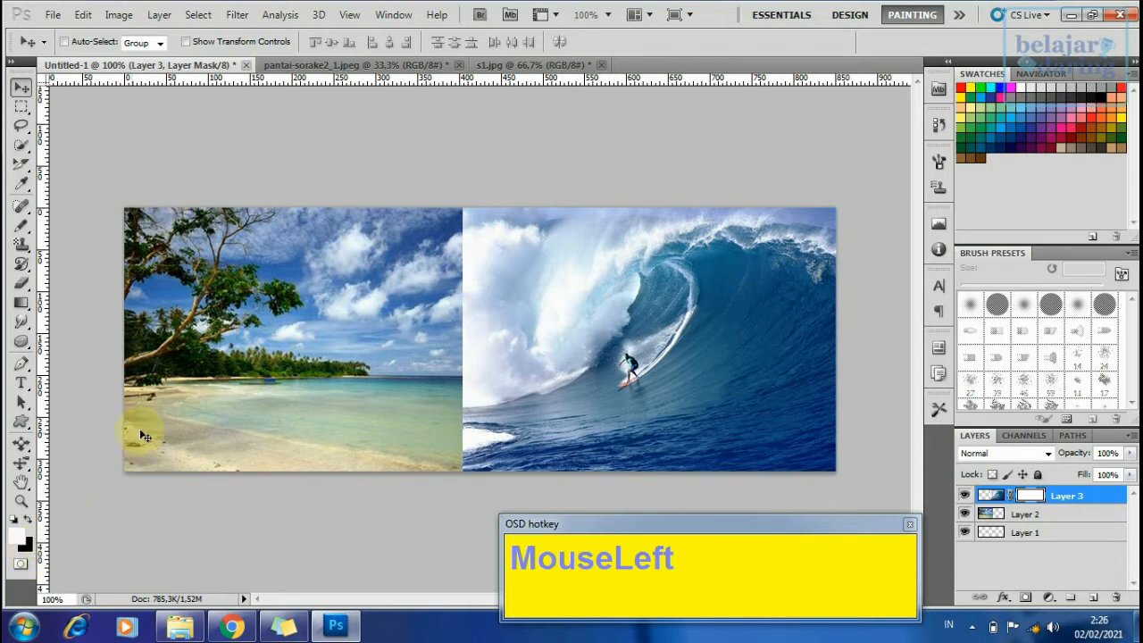
{"action": "mouse_move", "coordinate": [30, 307]}
{"action": "left_mouse_down"}
{"action": "mouse_move", "coordinate": [77, 316]}
{"action": "mouse_move", "coordinate": [25, 305]}
{"action": "left_mouse_up"}
{"action": "left_click", "coordinate": [24, 306]}
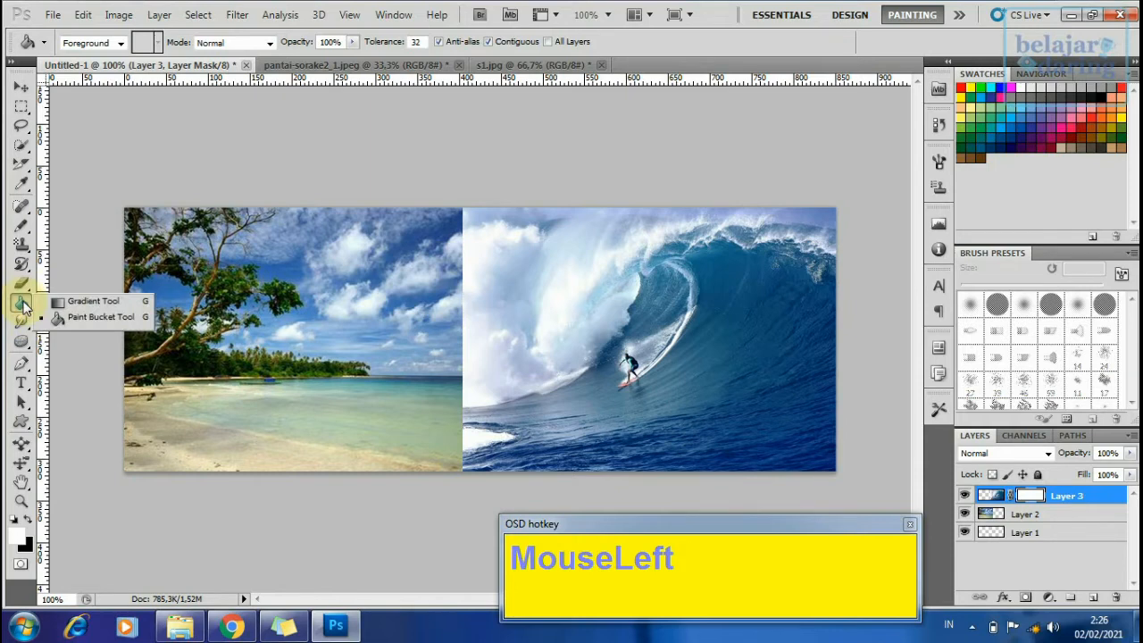
{"action": "left_click", "coordinate": [89, 300]}
{"action": "left_click_drag", "start_coordinate": [373, 340], "coordinate": [513, 340]}
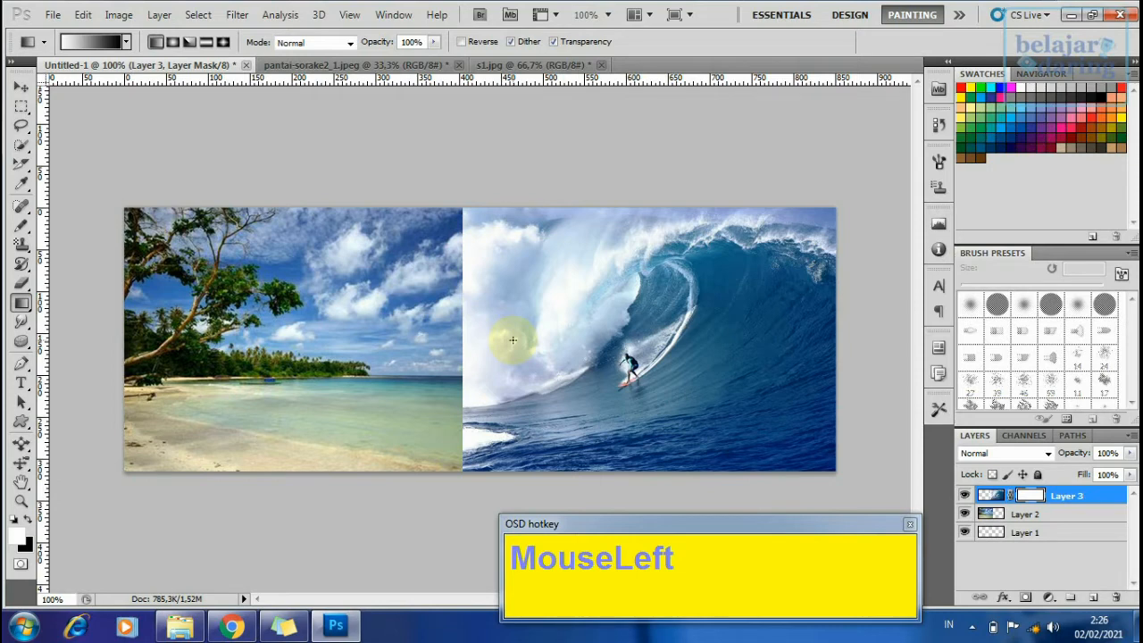
{"action": "left_click_drag", "start_coordinate": [517, 338], "coordinate": [468, 339]}
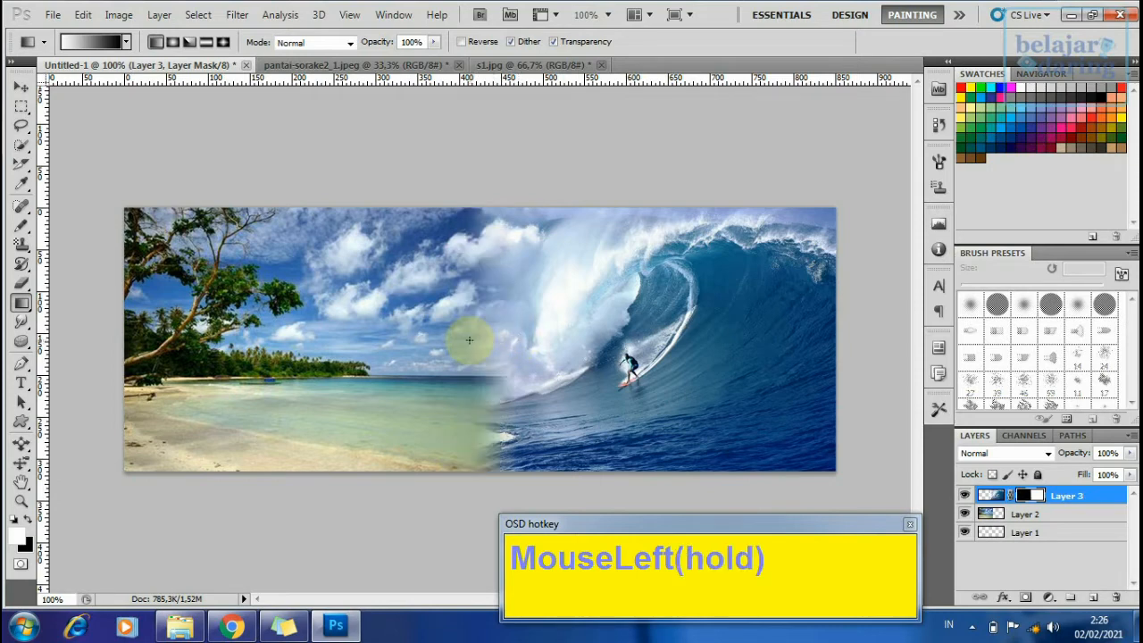
{"action": "key", "text": "ctrl+space"}
{"action": "left_click", "coordinate": [560, 436], "text": "ctrl"}
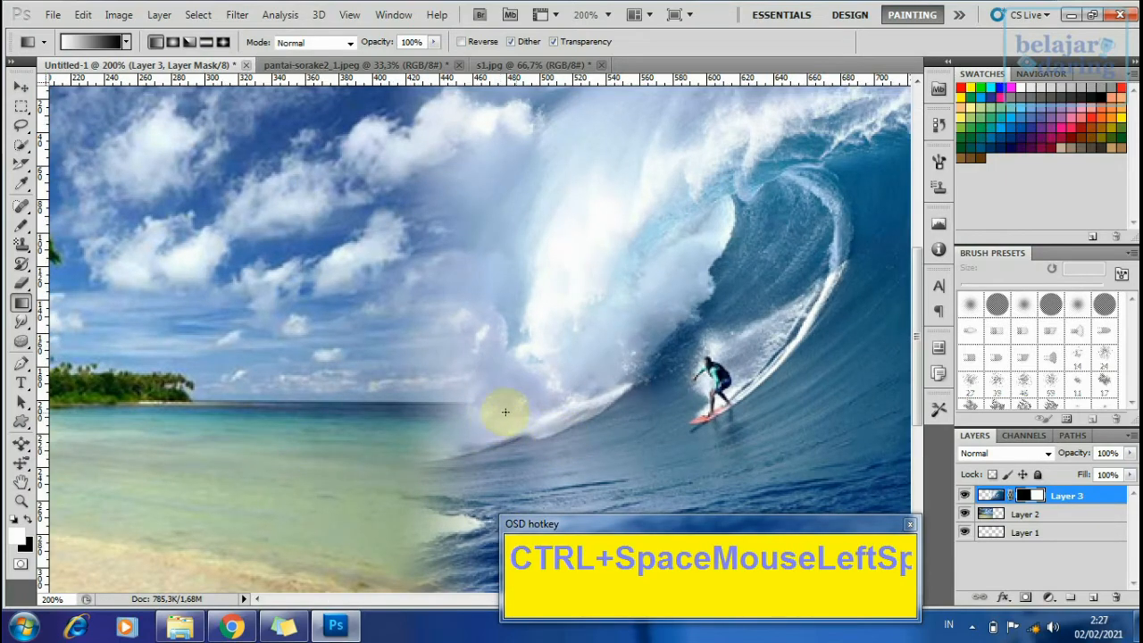
{"action": "key", "text": "ctrl+space"}
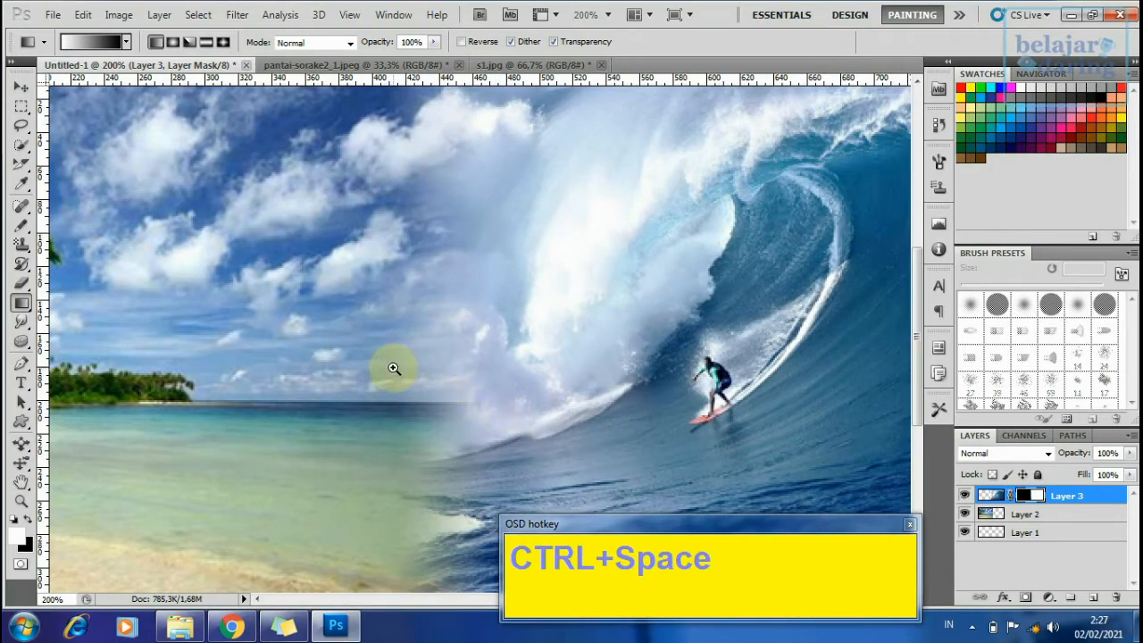
{"action": "left_click", "coordinate": [393, 367], "text": "ctrl+alt"}
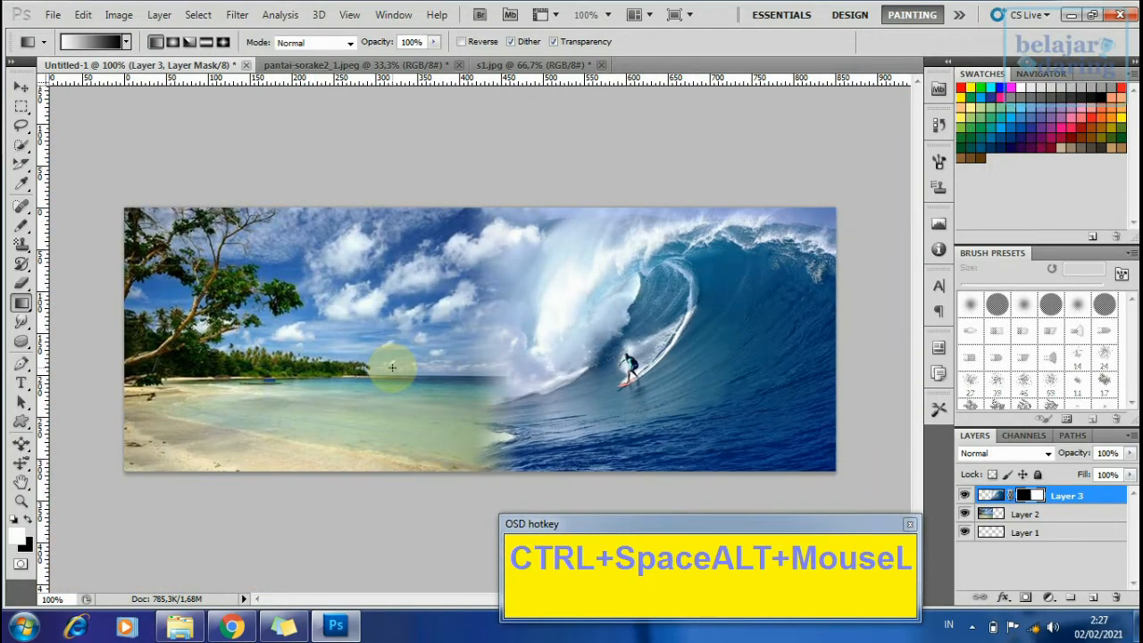
{"action": "key", "text": "ctrl"}
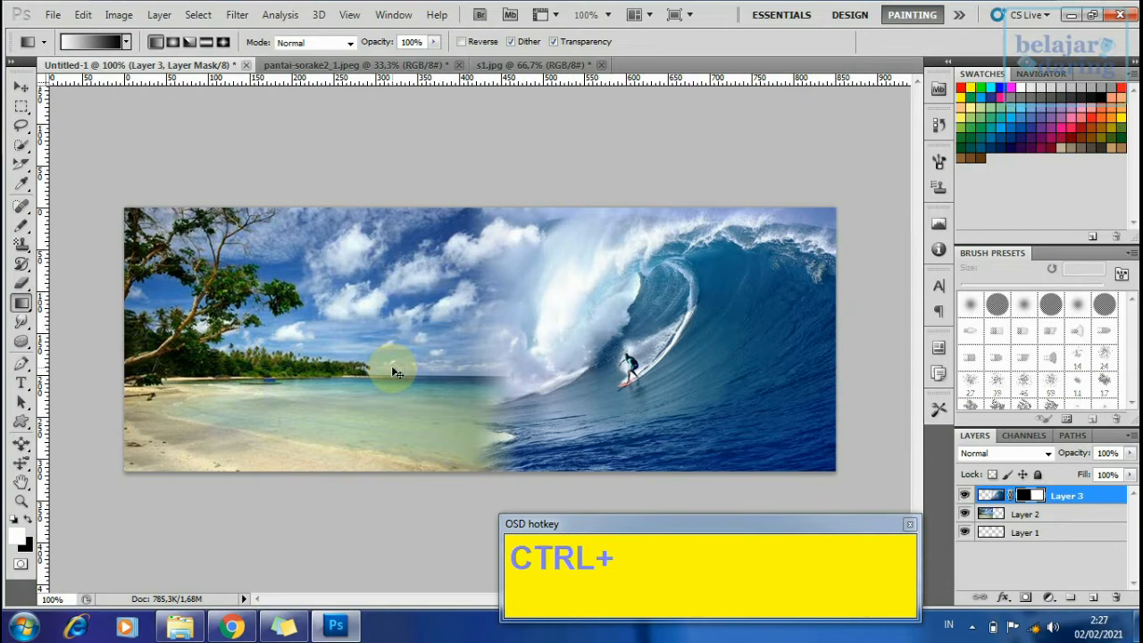
- Undo the gradient on Layer 3's mask, try a new one farther right across the seam, and undo that attempt
{"action": "key", "text": "ctrl+space"}
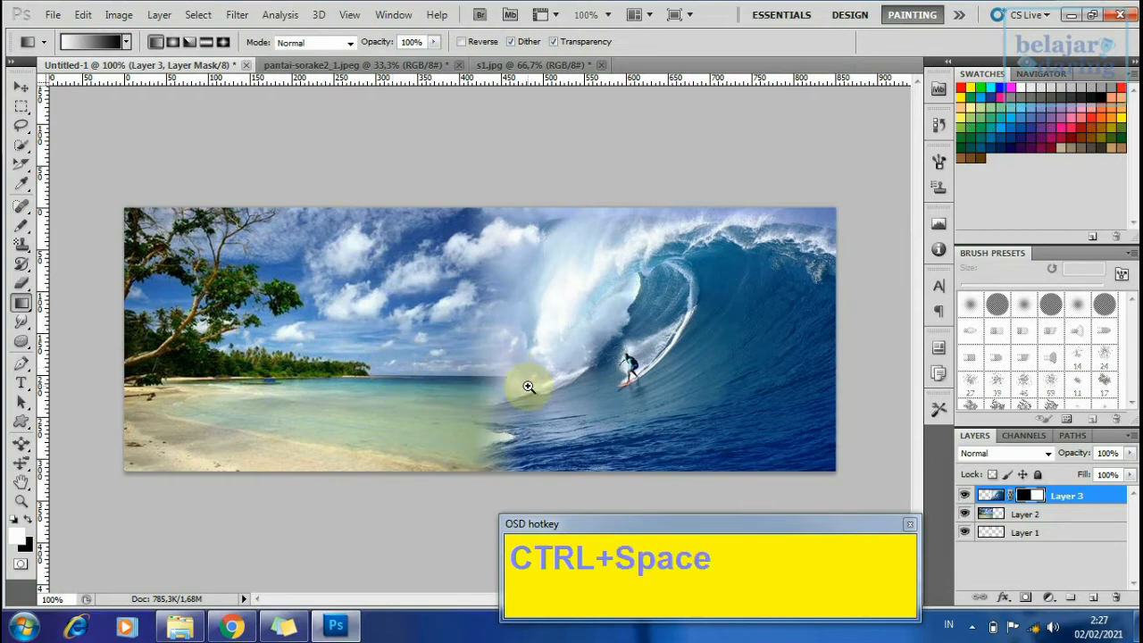
{"action": "left_click", "coordinate": [523, 388], "text": "ctrl"}
{"action": "left_click", "coordinate": [385, 379], "text": "ctrl+alt"}
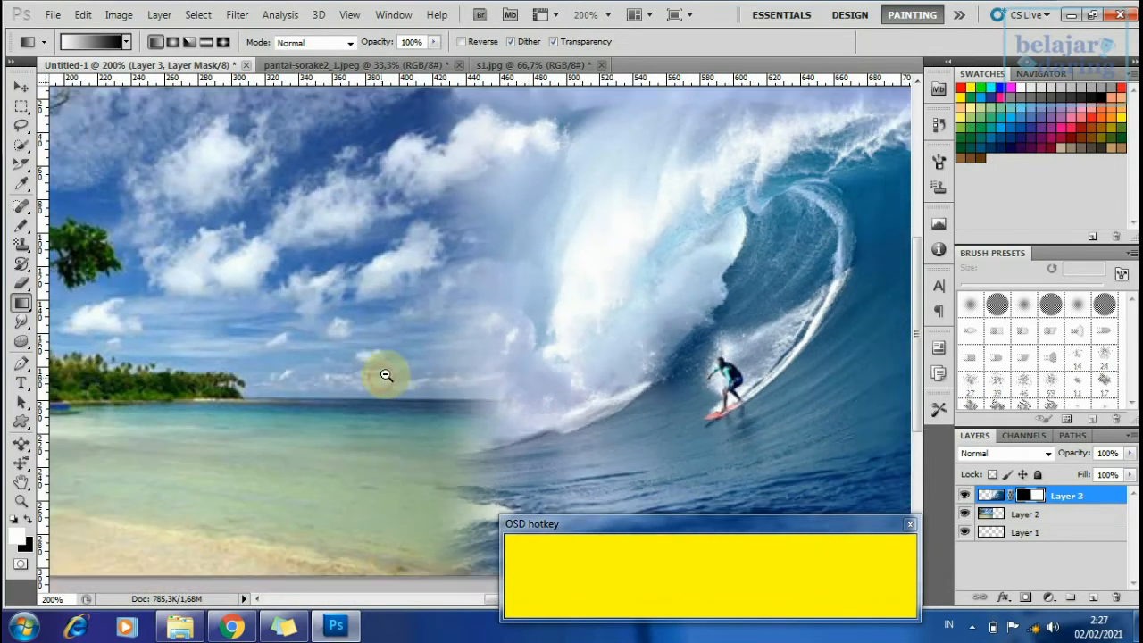
{"action": "key", "text": "ctrl+z"}
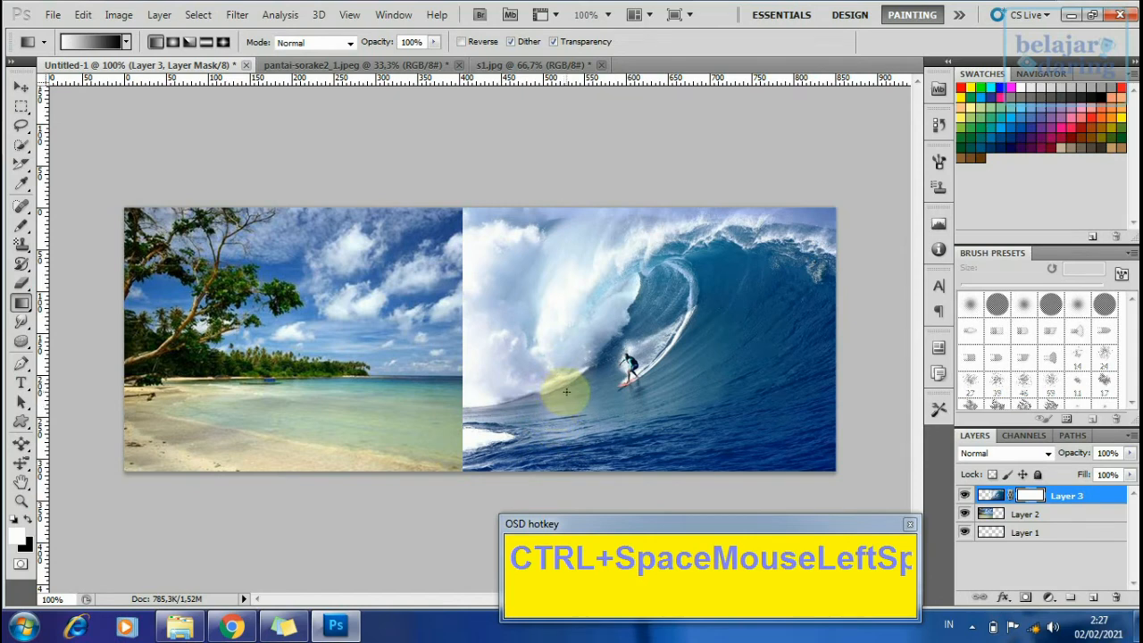
{"action": "left_click_drag", "start_coordinate": [536, 388], "coordinate": [492, 396]}
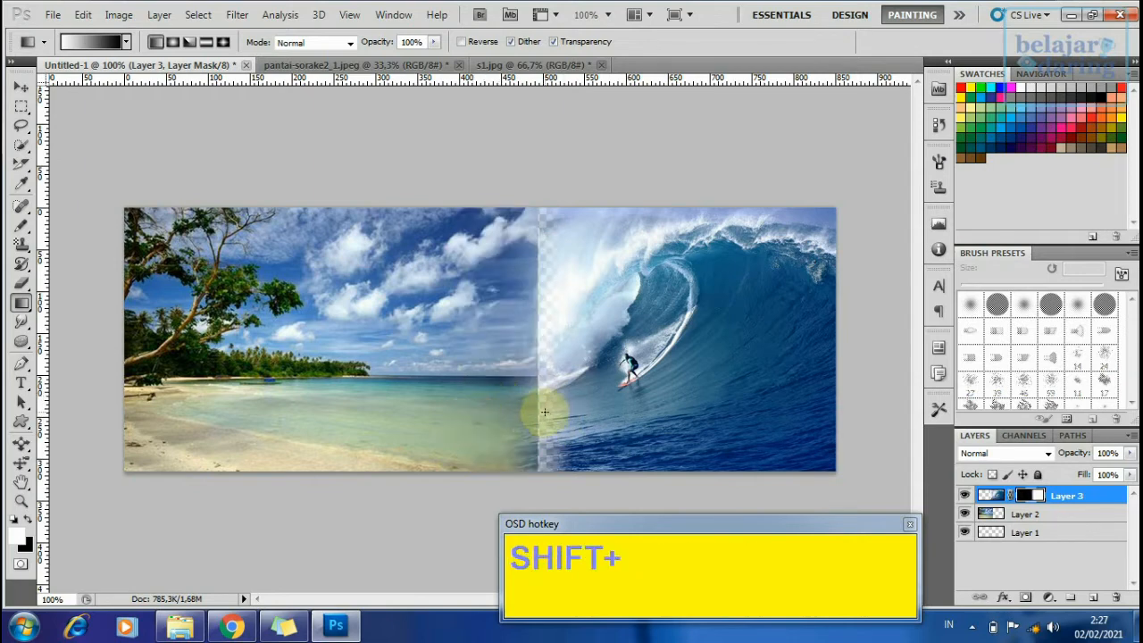
{"action": "key", "text": "ctrl+z"}
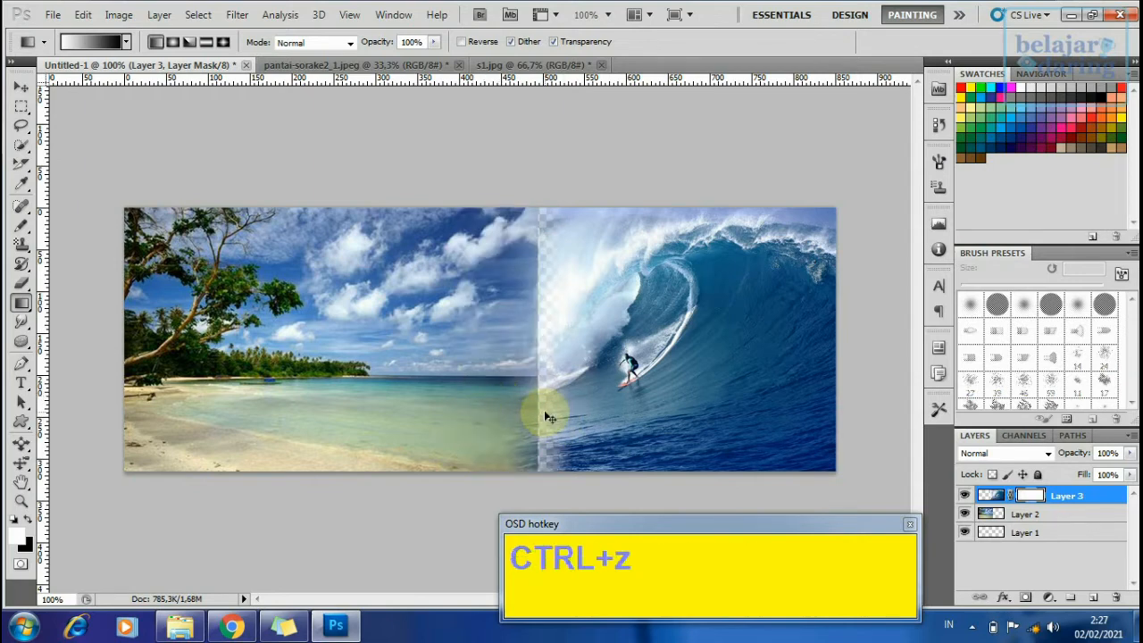
- Redraw a short horizontal white-to-black gradient from right to left on Layer 3's mask and inspect the blended seam
{"action": "left_click_drag", "start_coordinate": [536, 393], "coordinate": [492, 395]}
{"action": "key", "text": "ctrl+z"}
{"action": "key", "text": "ctrl+z"}
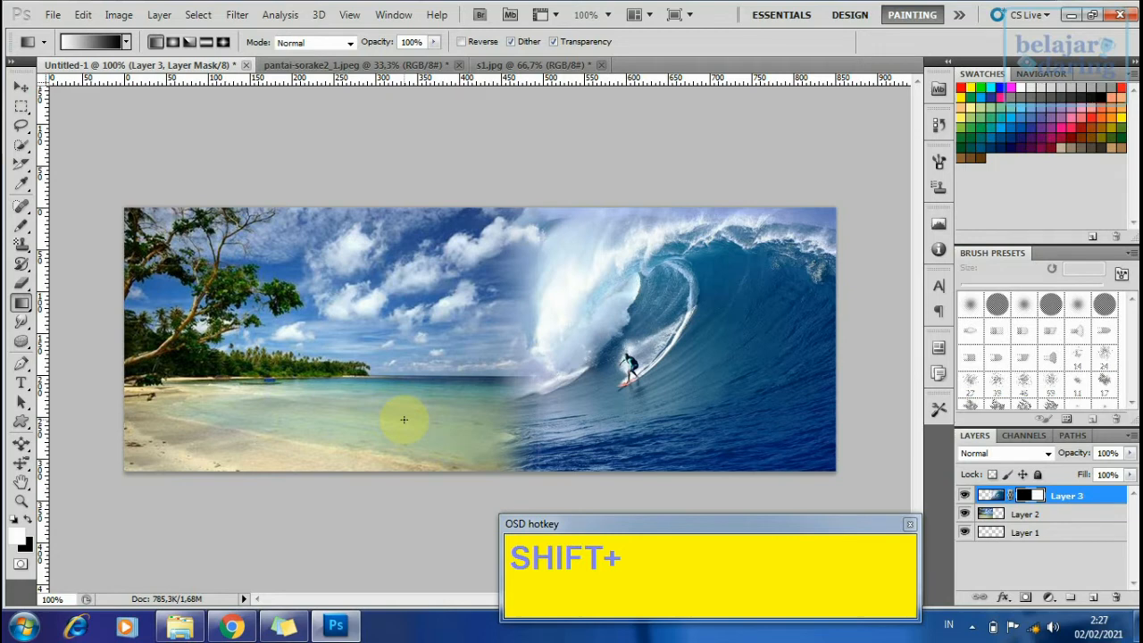
{"action": "left_click", "coordinate": [21, 87]}
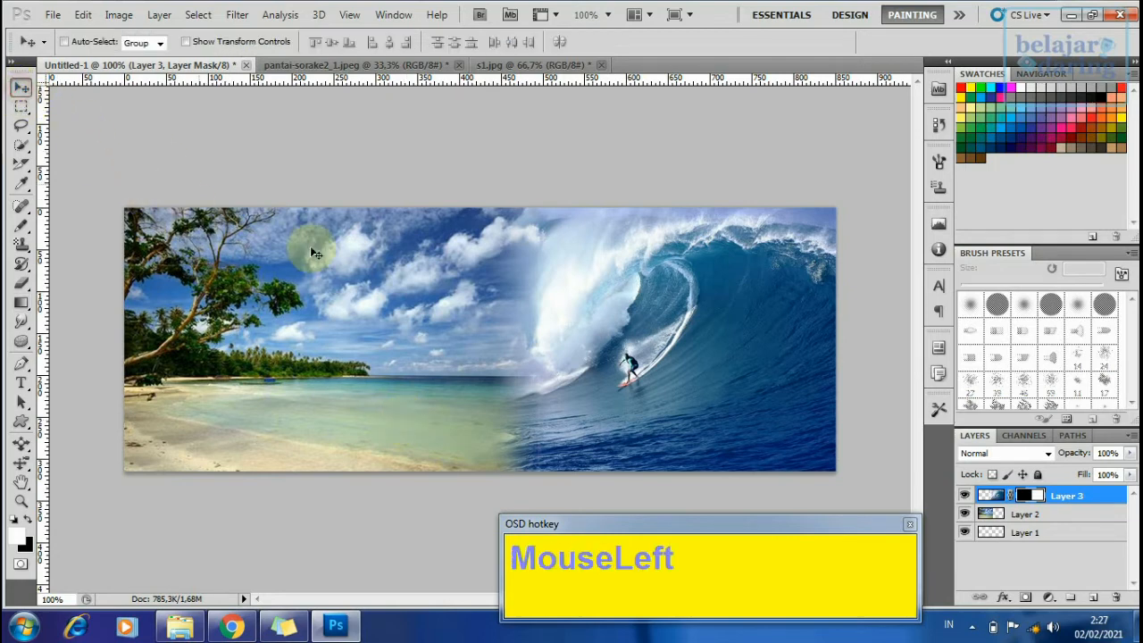
{"action": "key", "text": "ctrl+space"}
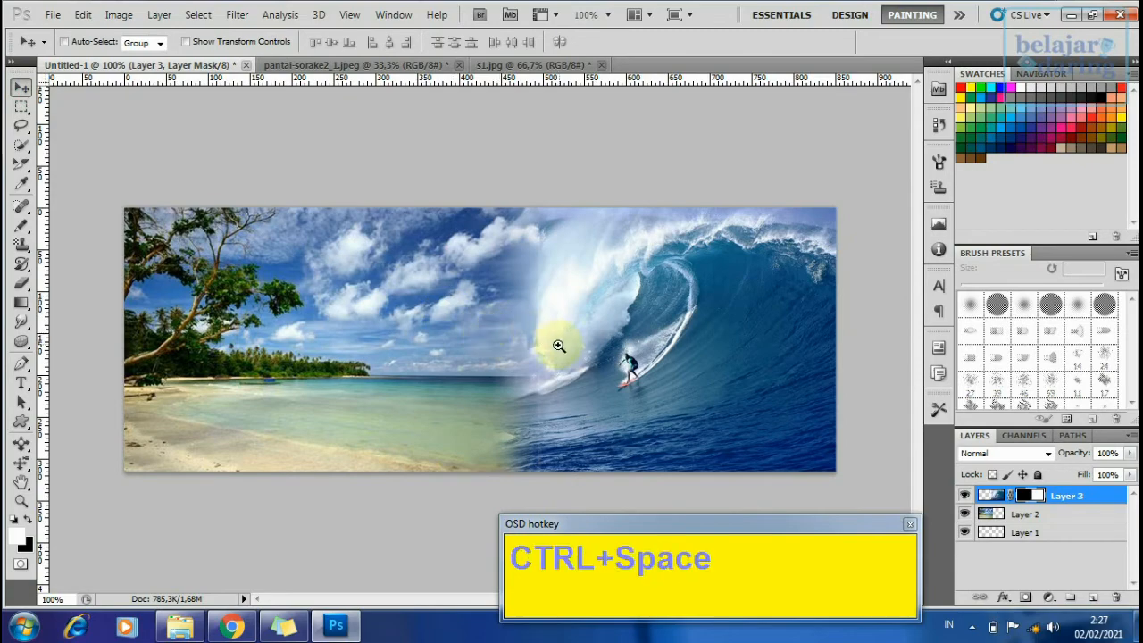
{"action": "left_click", "coordinate": [557, 347], "text": "ctrl+alt"}
{"action": "left_click", "coordinate": [557, 347], "text": "ctrl"}
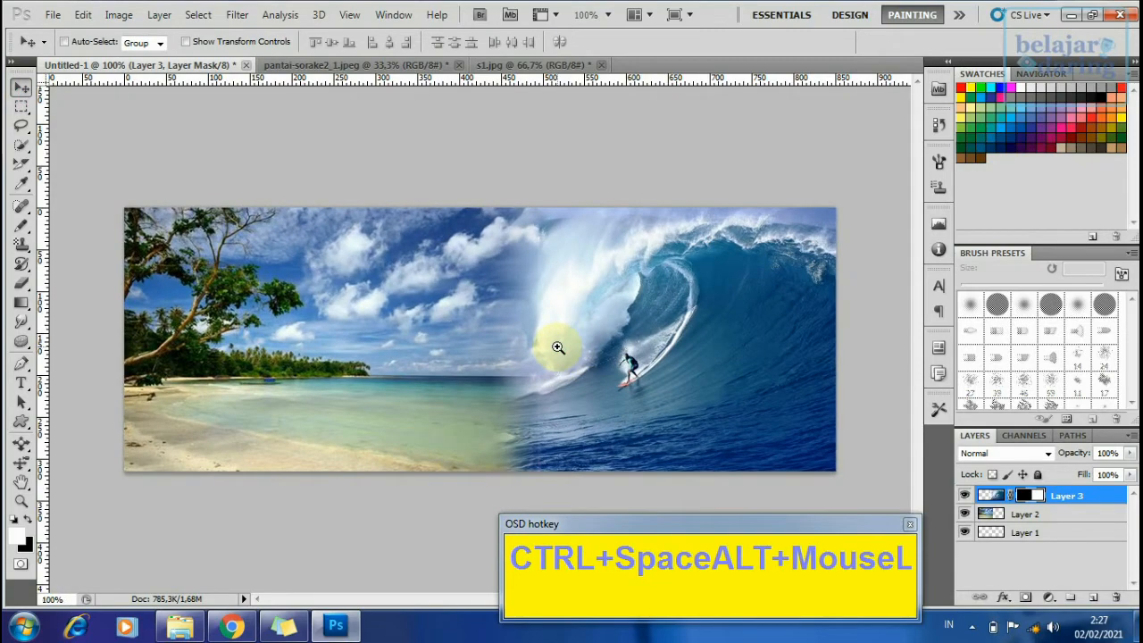
- Save the blended cover as a JPEG copy named "cover FB" in the Latihan Photoshop folder at Medium quality
{"action": "left_click", "coordinate": [51, 14]}
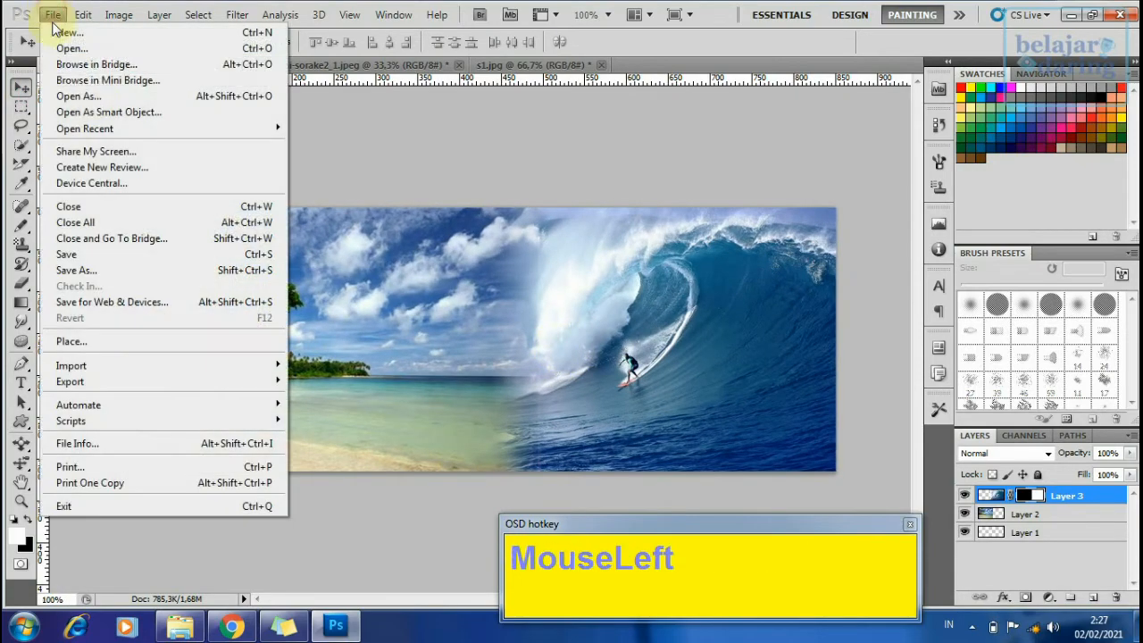
{"action": "left_click", "coordinate": [88, 271]}
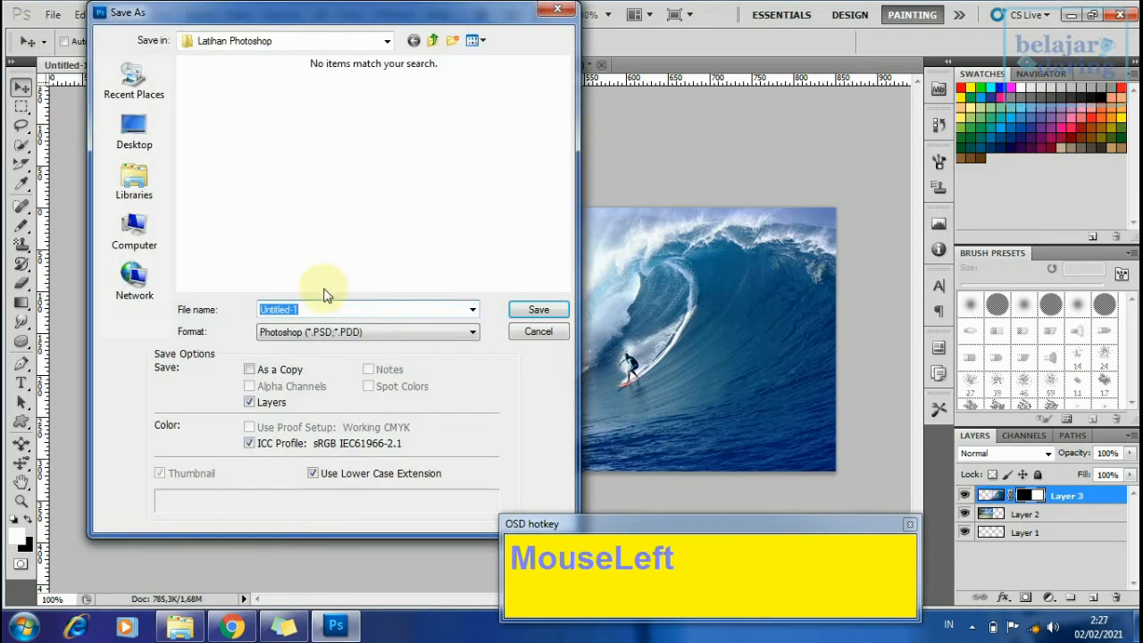
{"action": "type", "text": "c"}
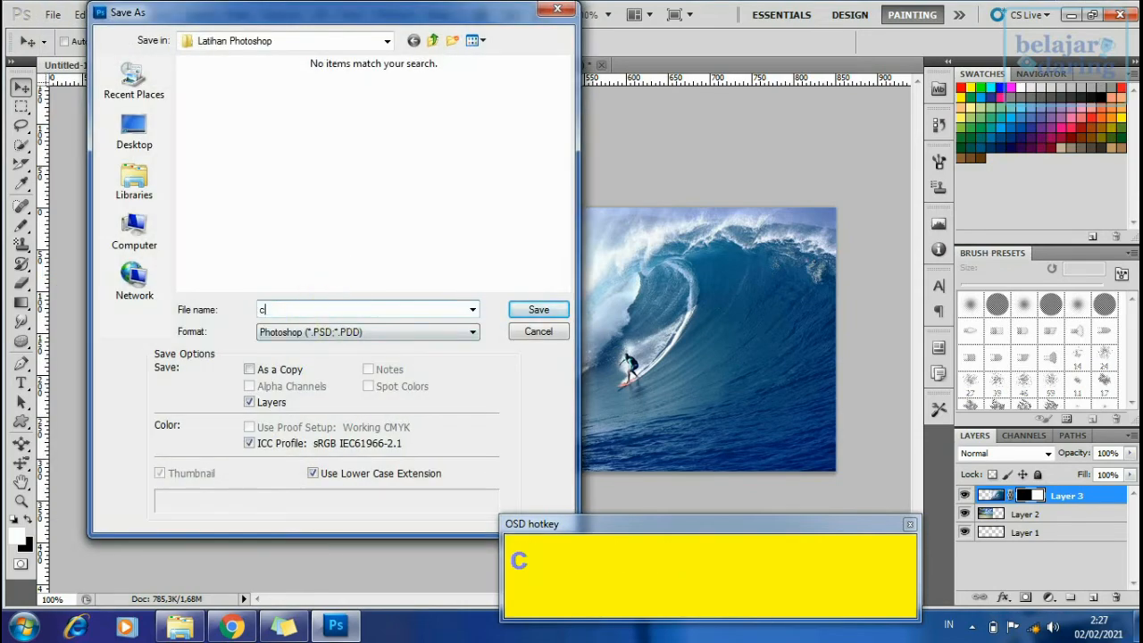
{"action": "type", "text": "over FB"}
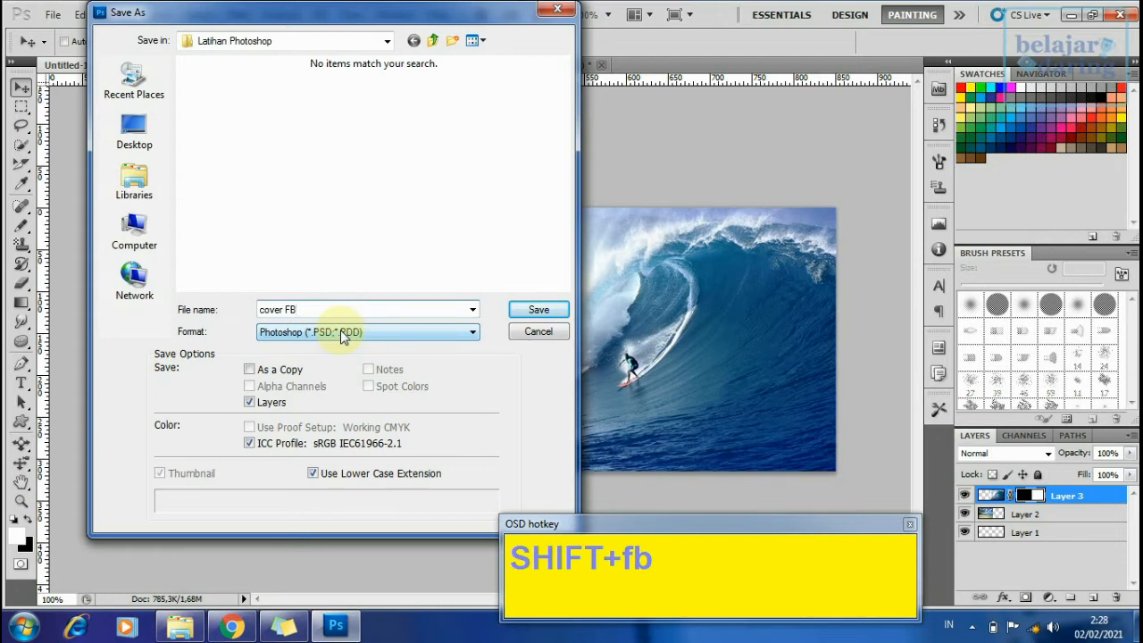
{"action": "left_click", "coordinate": [342, 336]}
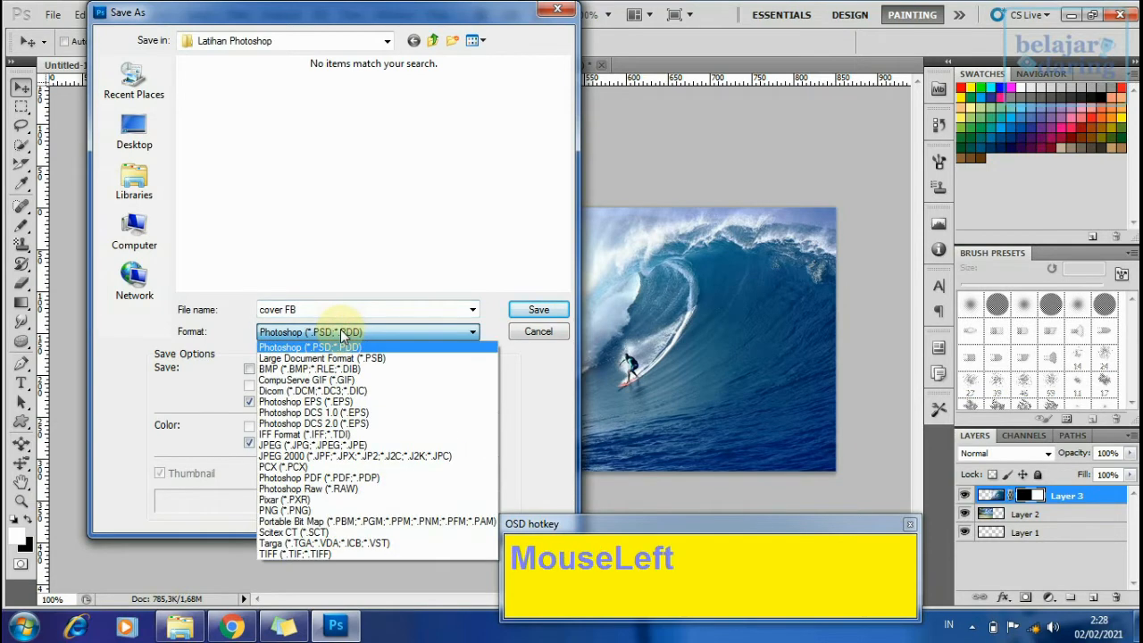
{"action": "left_click", "coordinate": [342, 336]}
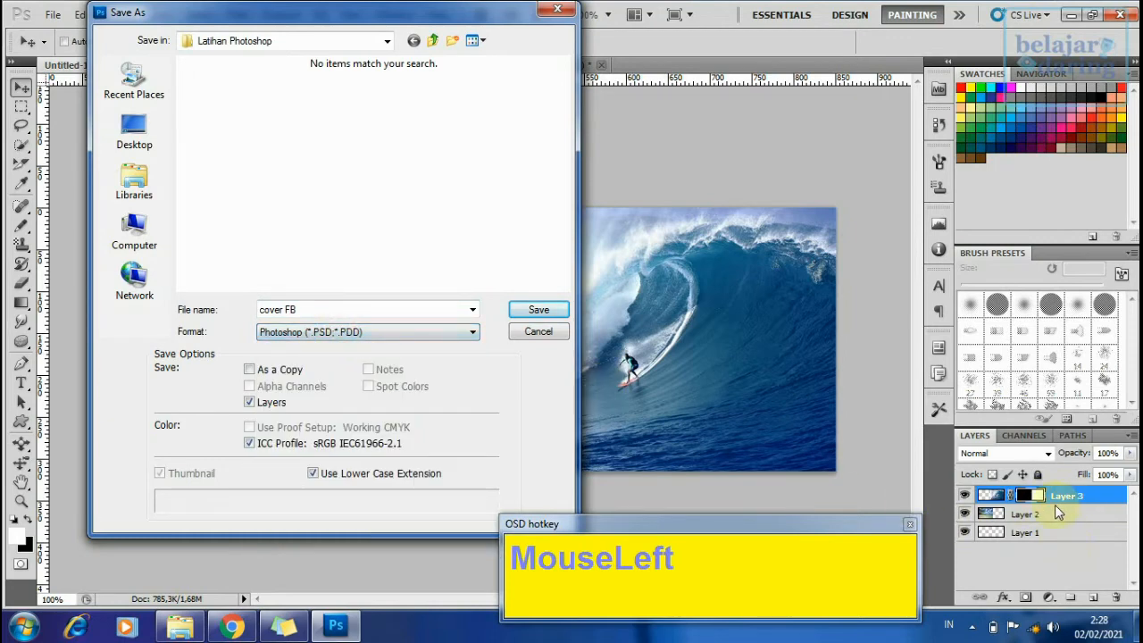
{"action": "left_click", "coordinate": [383, 334]}
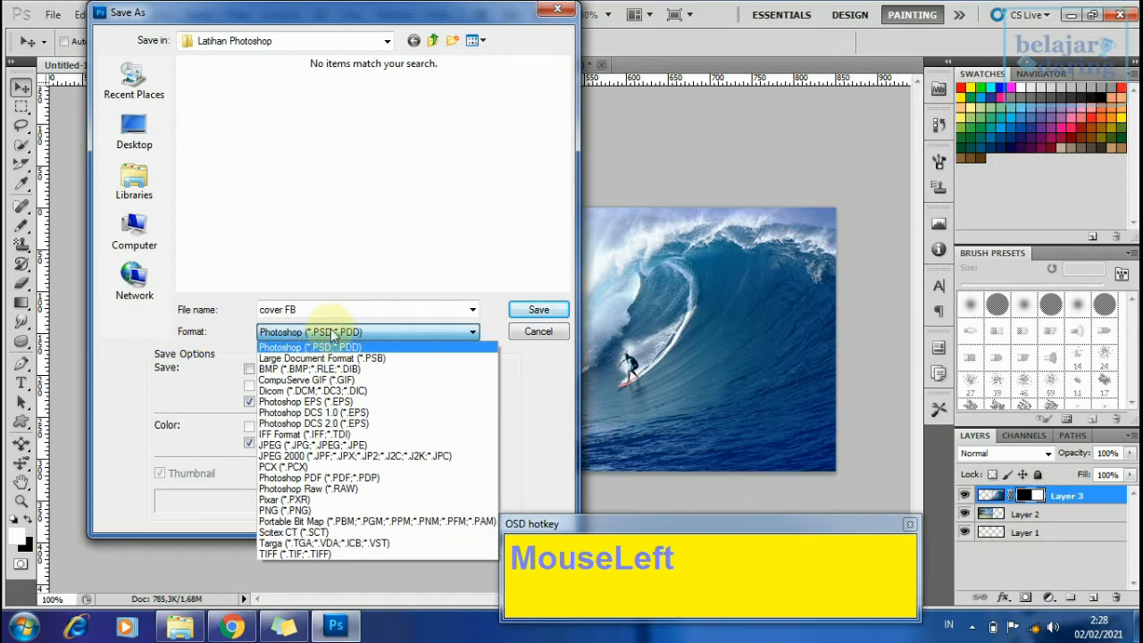
{"action": "left_click", "coordinate": [317, 444]}
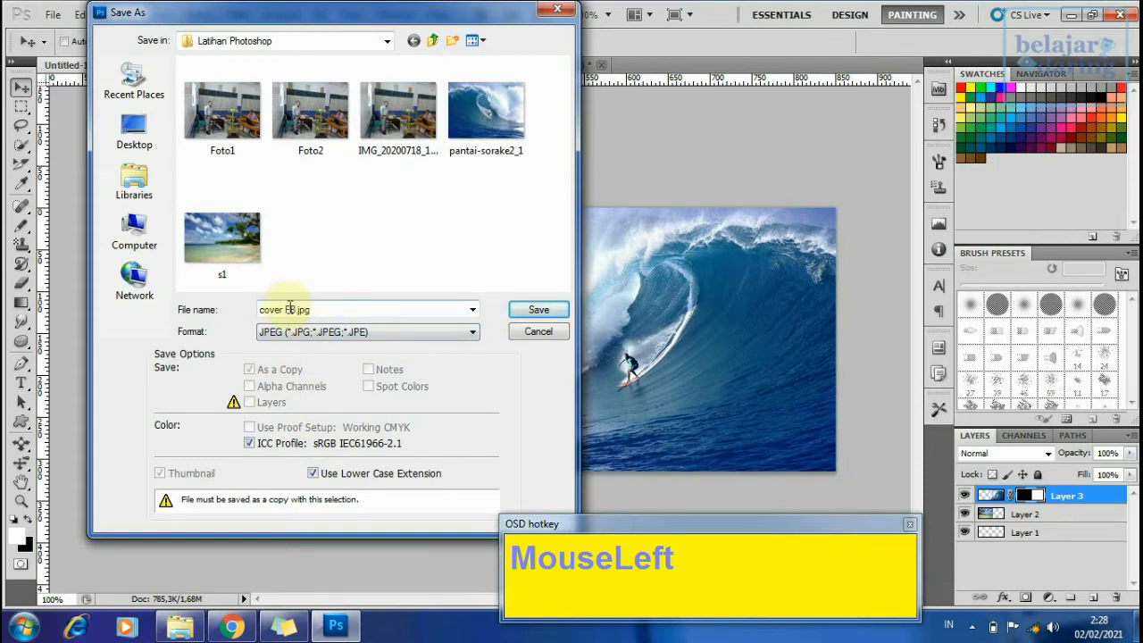
{"action": "left_click", "coordinate": [524, 308]}
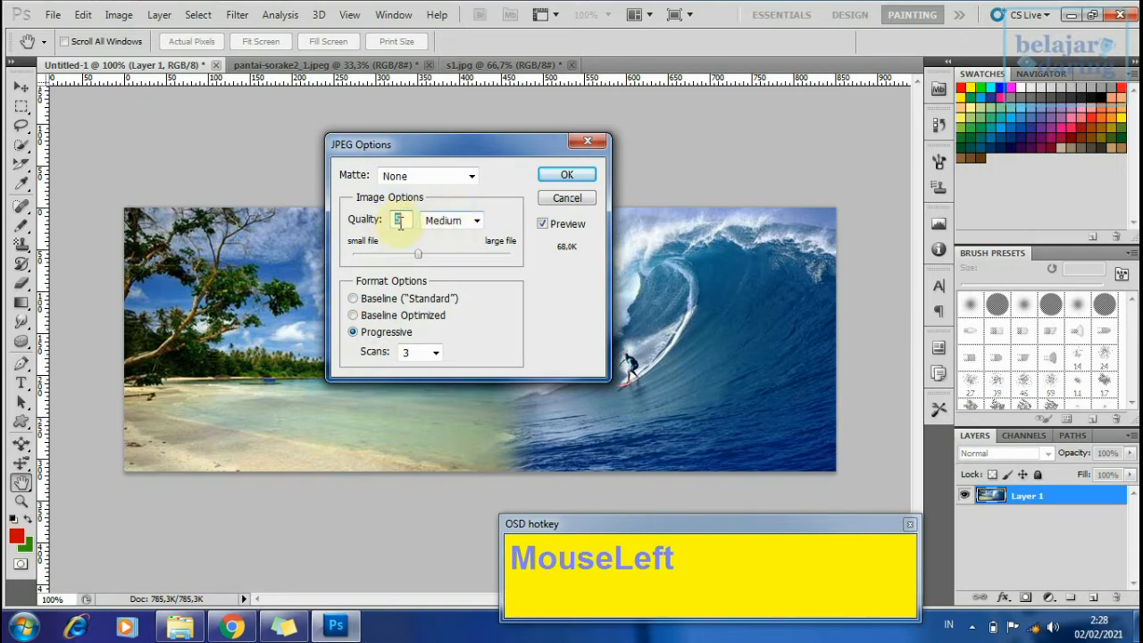
{"action": "left_click", "coordinate": [566, 177]}
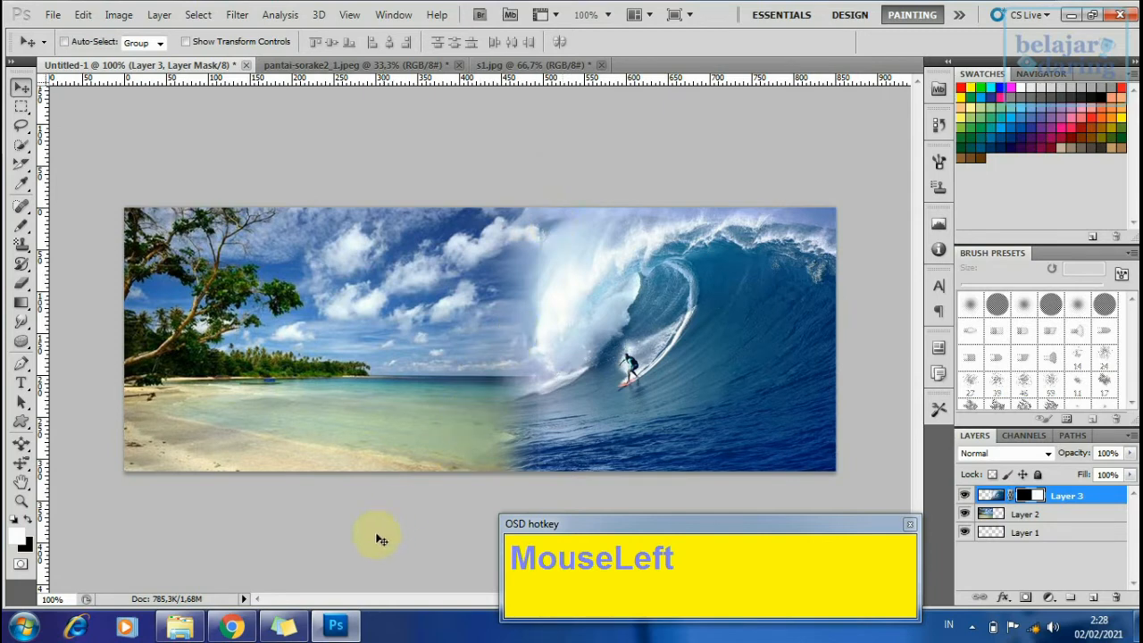
- Check the YouTube channel cover size in the task note and start a new document with a width of 2048 pixels
{"action": "left_click", "coordinate": [284, 624]}
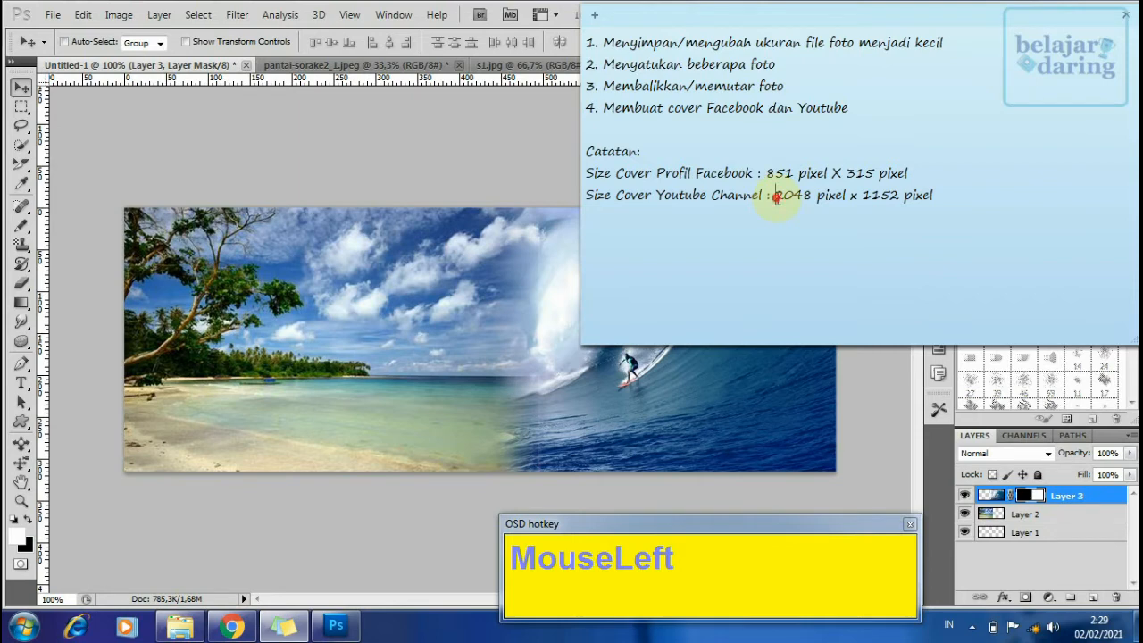
{"action": "left_click_drag", "start_coordinate": [775, 198], "coordinate": [899, 195]}
{"action": "left_click", "coordinate": [899, 195]}
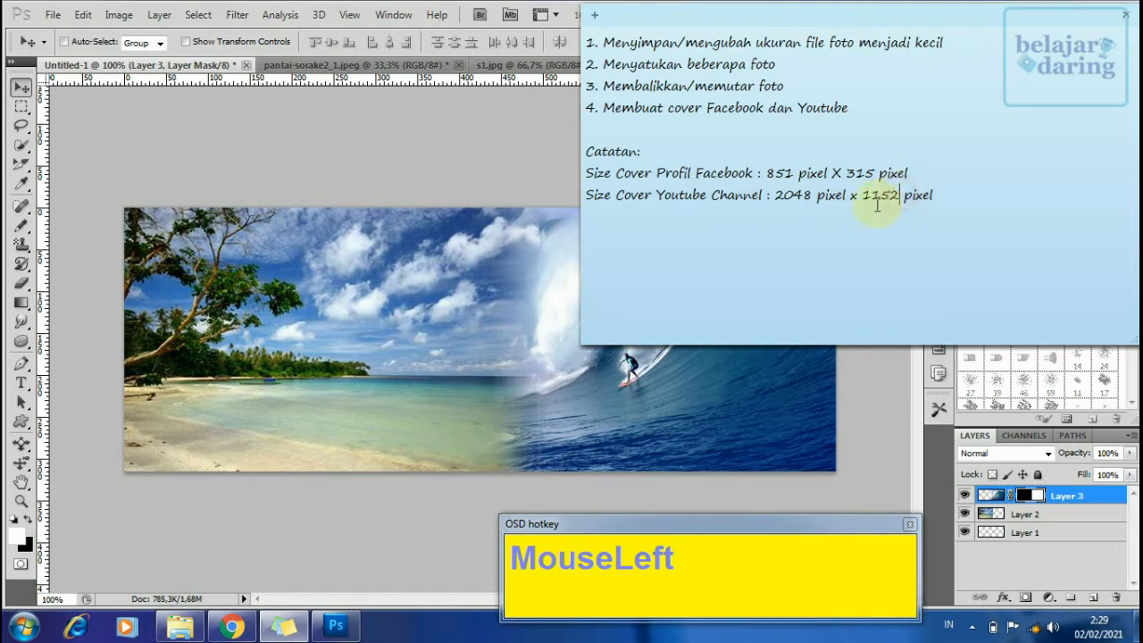
{"action": "left_click", "coordinate": [54, 14]}
{"action": "mouse_move", "coordinate": [80, 16]}
{"action": "left_click", "coordinate": [64, 31]}
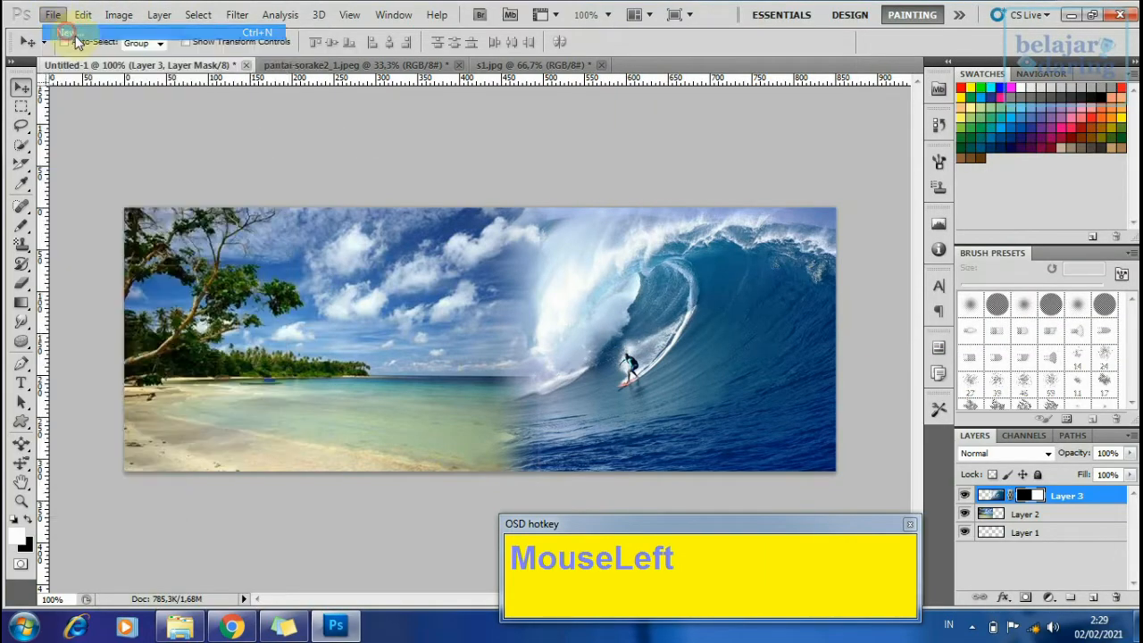
{"action": "left_click_drag", "start_coordinate": [531, 219], "coordinate": [457, 222]}
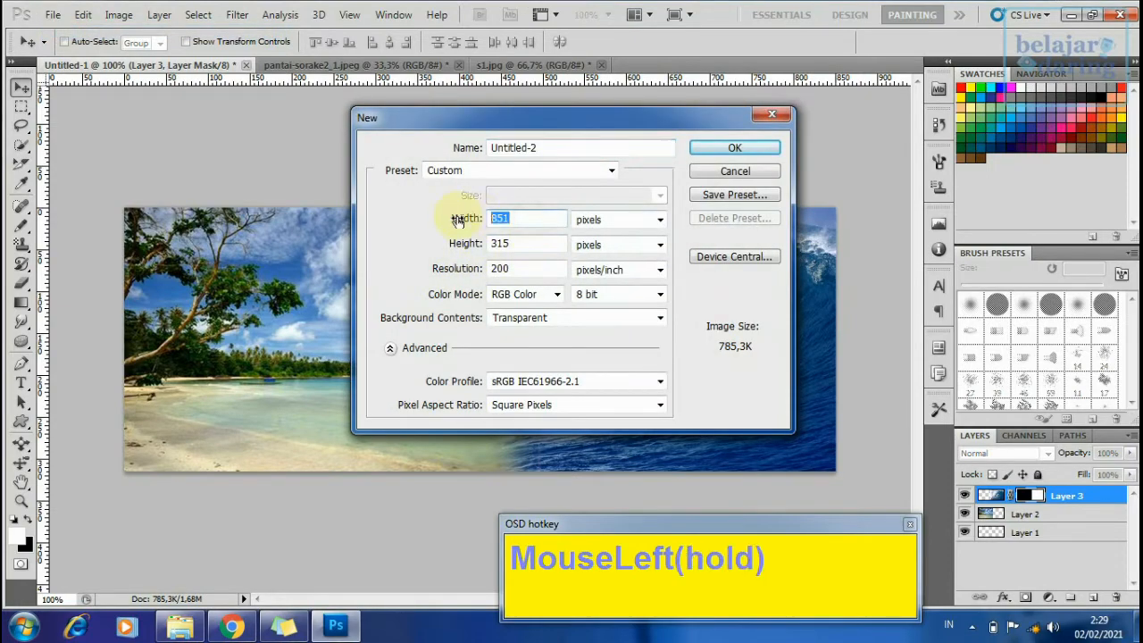
{"action": "type", "text": "20"}
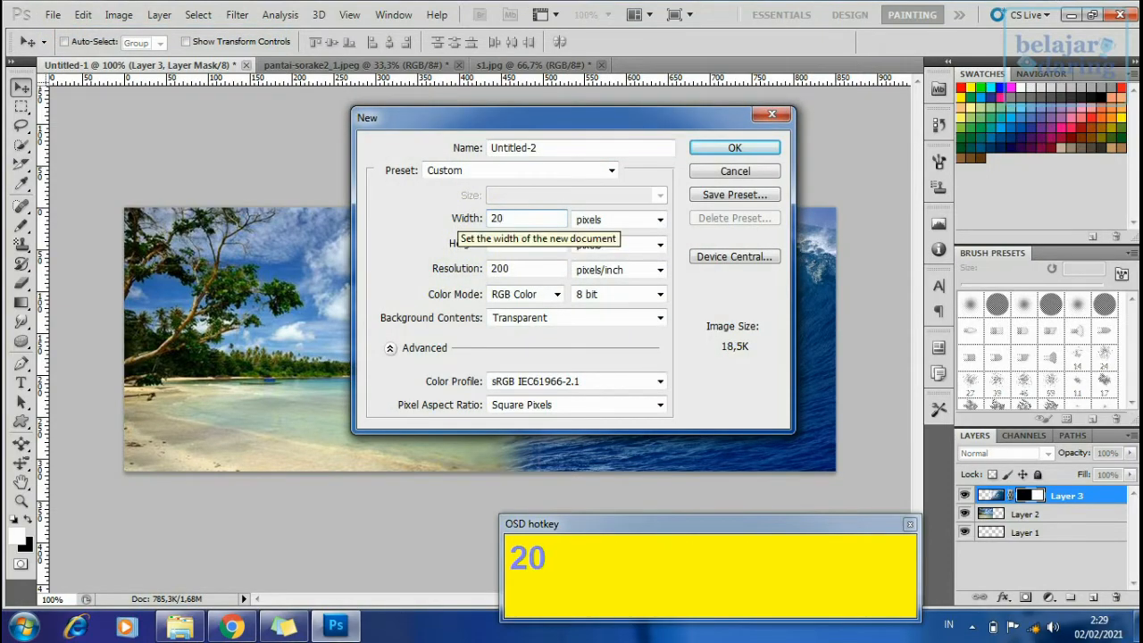
{"action": "type", "text": "48"}
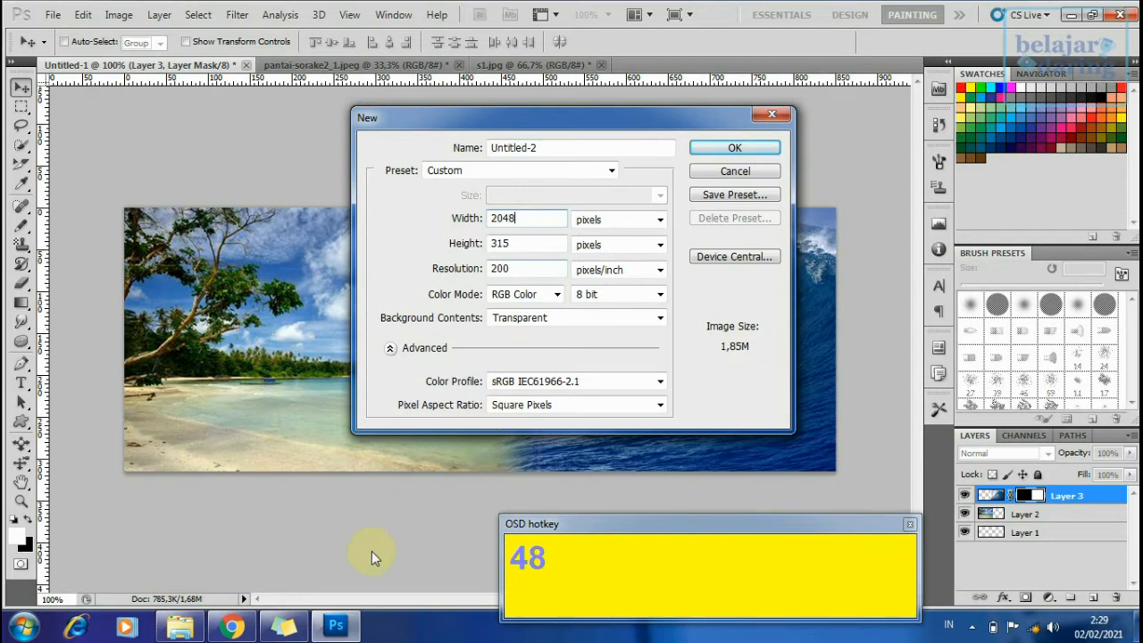
- Recheck the size note, set the new document's height to 1152 pixels, and create it
{"action": "left_click", "coordinate": [284, 626]}
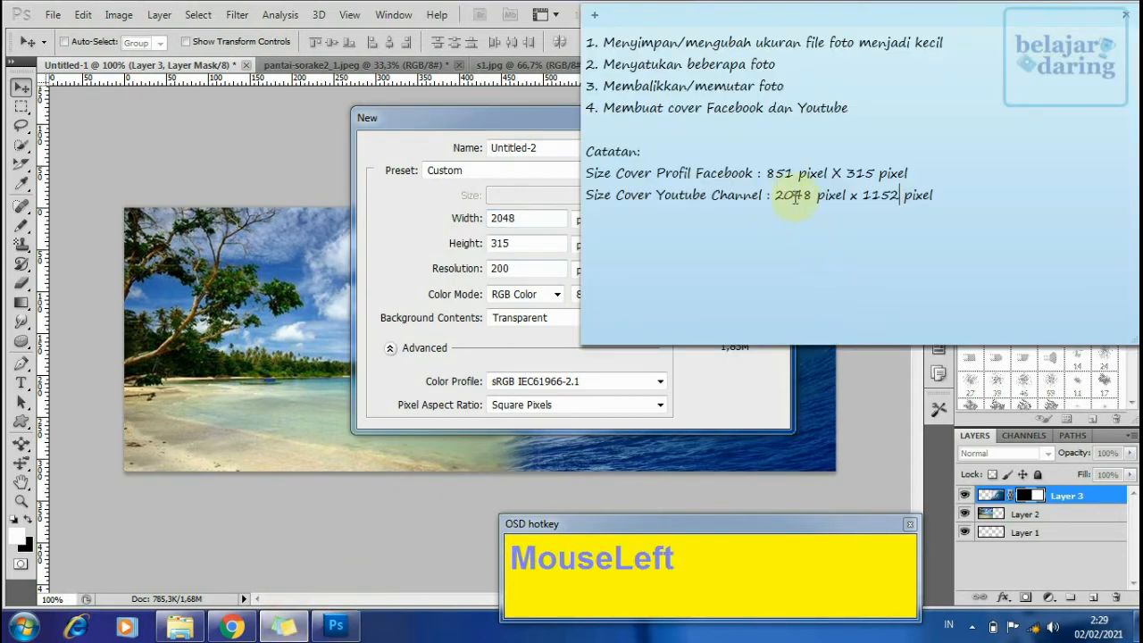
{"action": "left_click", "coordinate": [520, 247]}
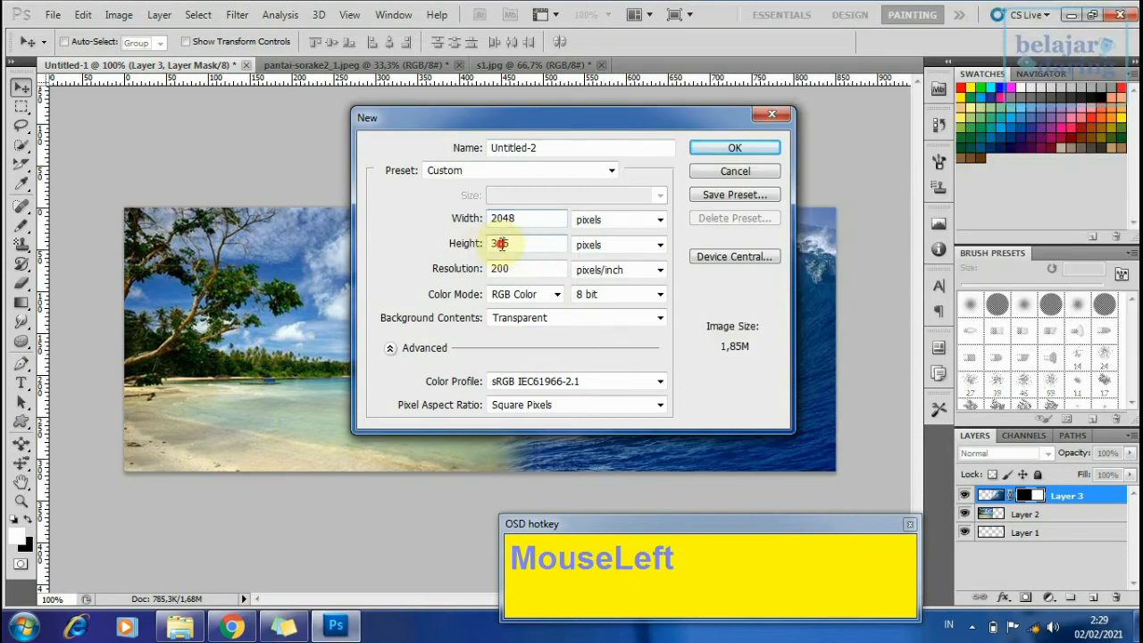
{"action": "double_click", "coordinate": [501, 243]}
{"action": "type", "text": "11"}
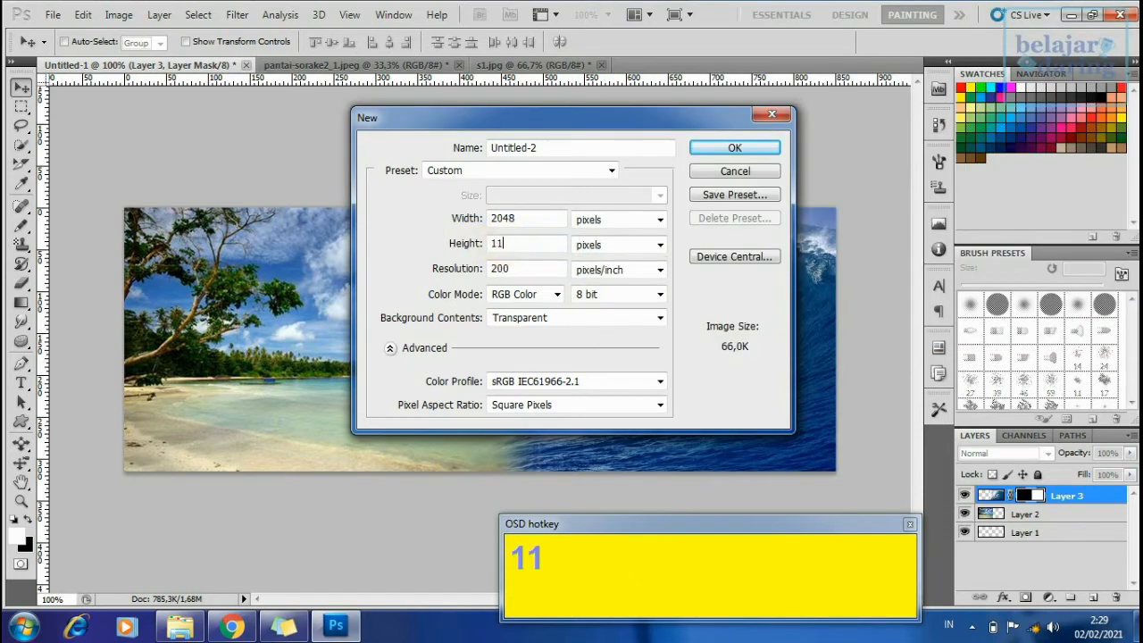
{"action": "type", "text": "52"}
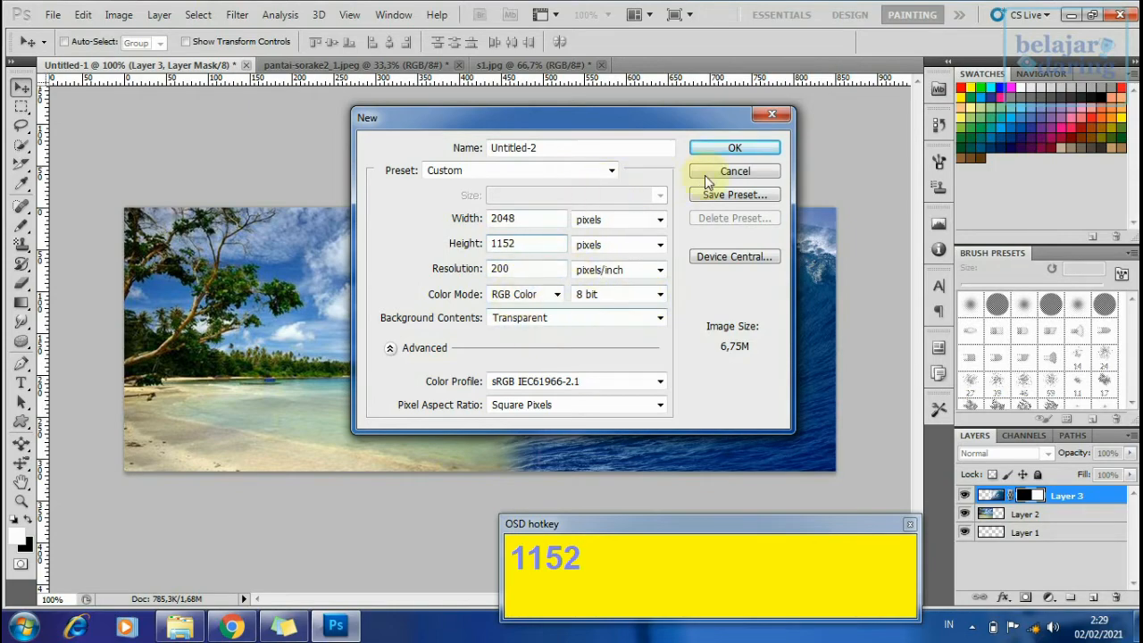
{"action": "left_click", "coordinate": [734, 148]}
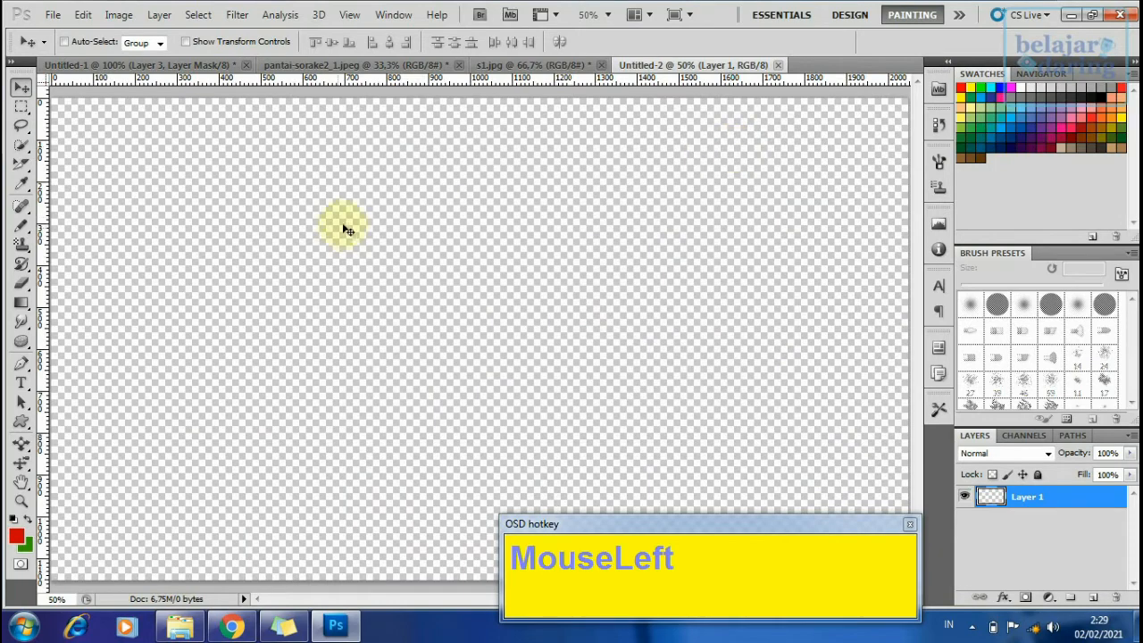
{"action": "left_click", "coordinate": [351, 217], "text": "ctrl+alt"}
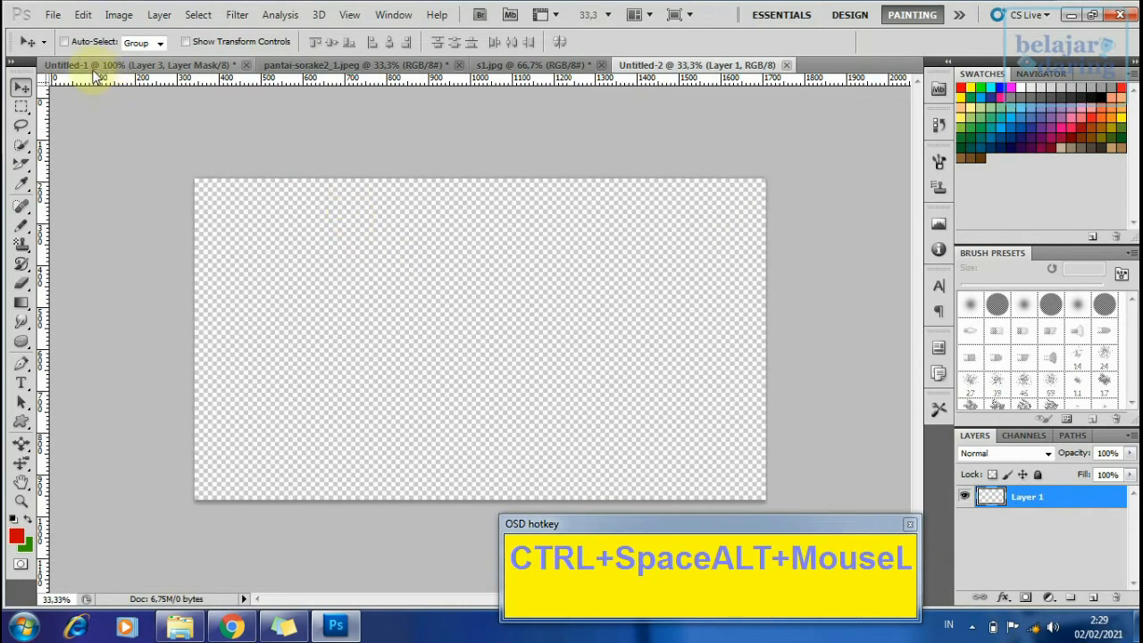
- Close the source photos pantai-sorake2_1.jpeg and s1.jpg without saving their changes
{"action": "left_click", "coordinate": [402, 69]}
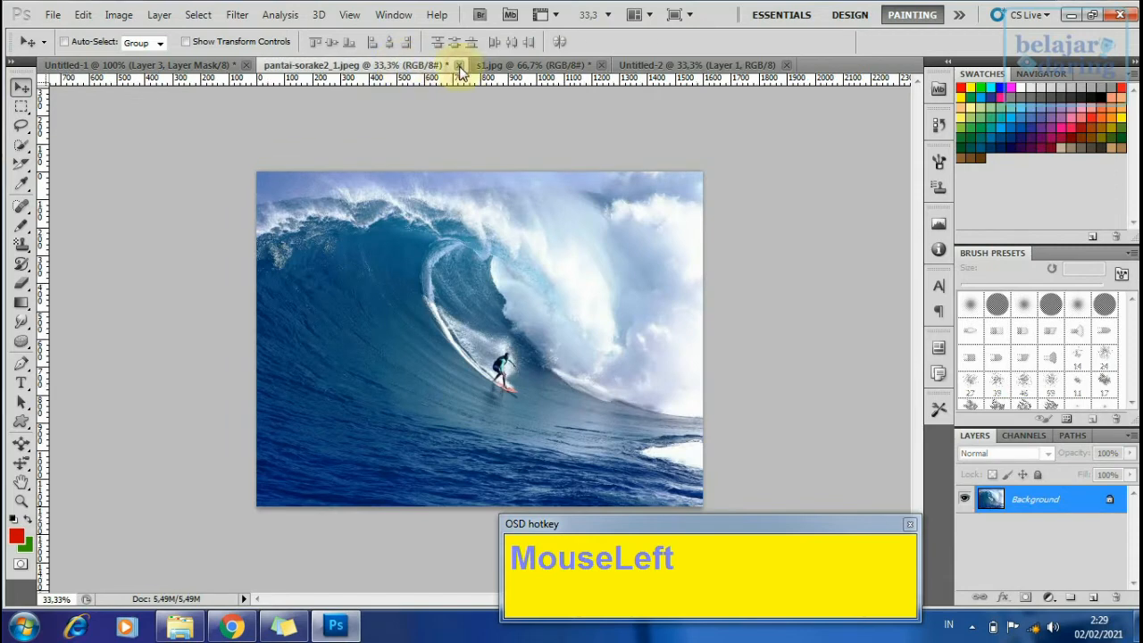
{"action": "left_click", "coordinate": [458, 65]}
{"action": "left_click", "coordinate": [607, 248]}
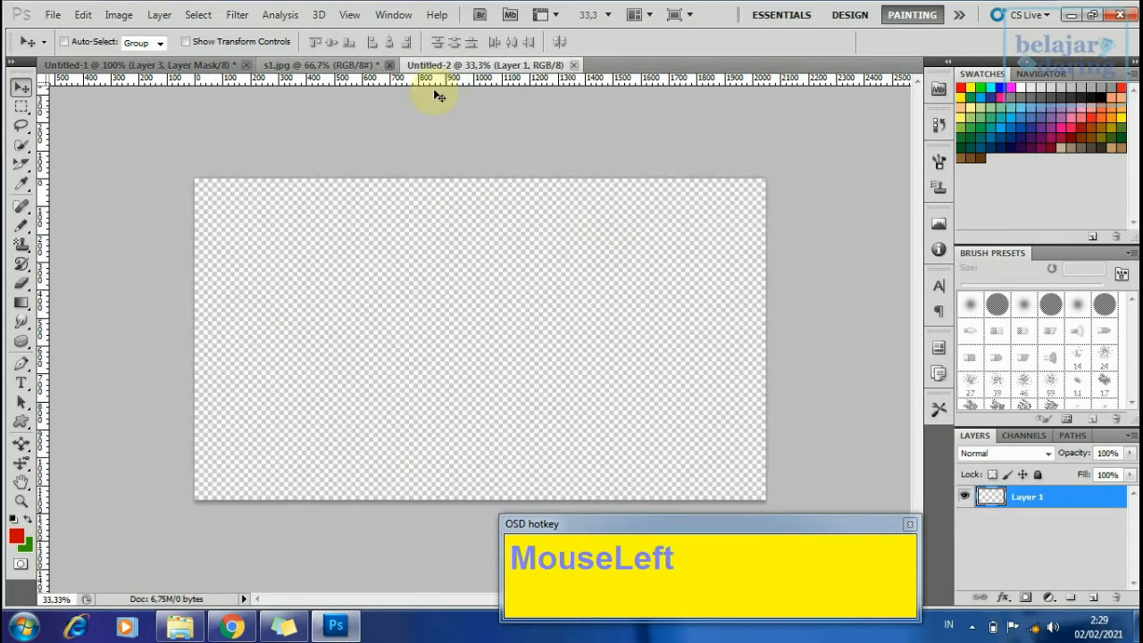
{"action": "left_click", "coordinate": [354, 69]}
{"action": "left_click", "coordinate": [389, 66]}
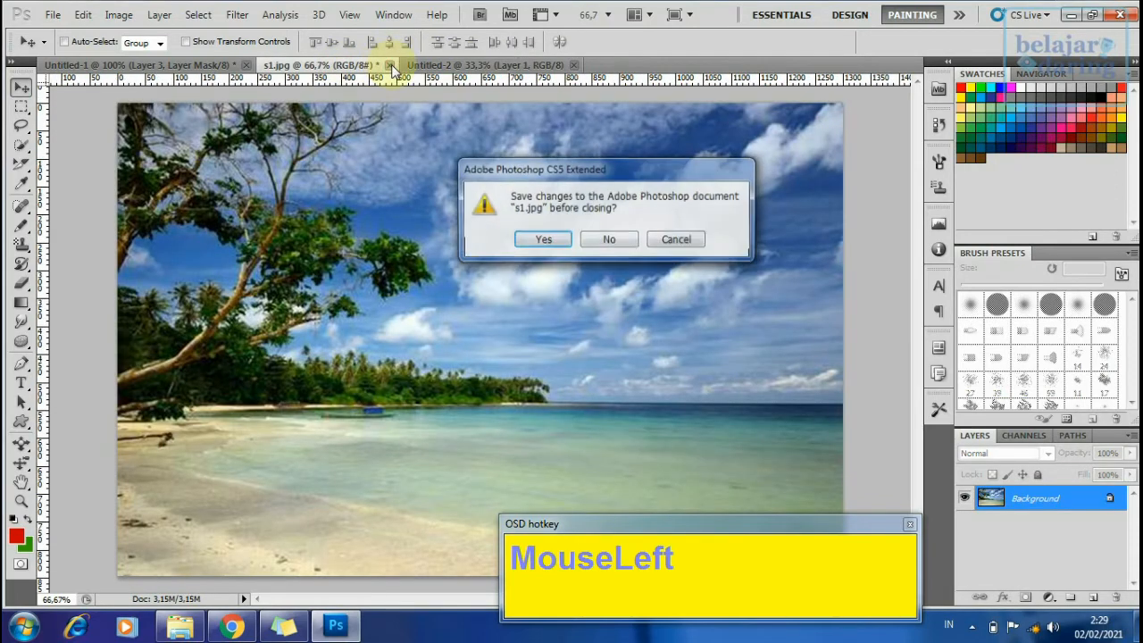
{"action": "left_click", "coordinate": [604, 241]}
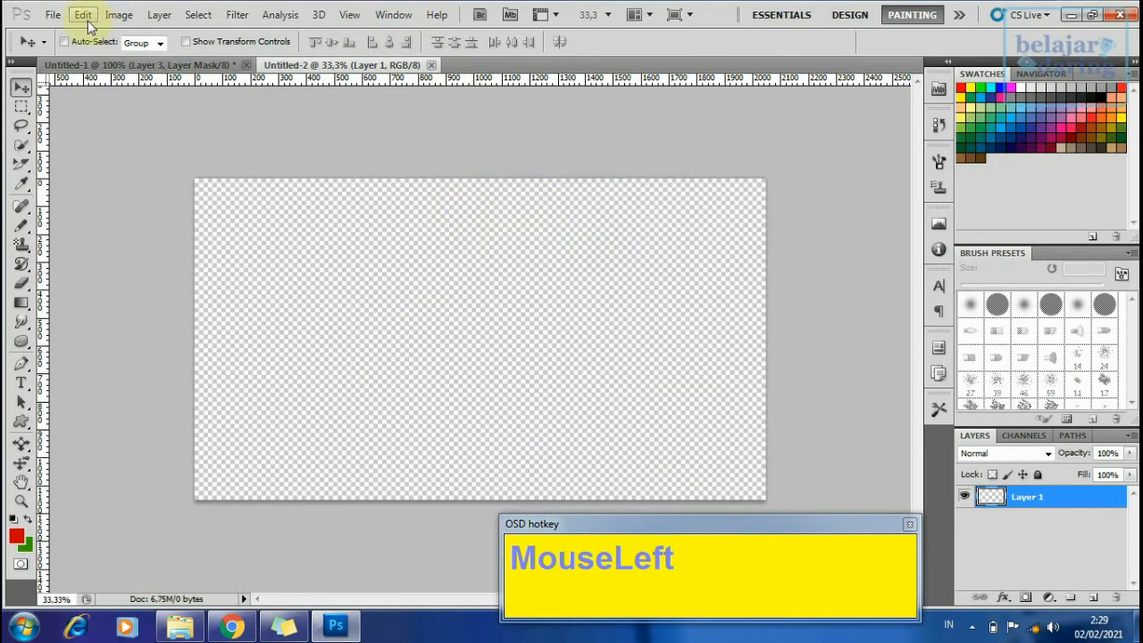
- Switch to Windows Explorer and go up from the Latihan Photoshop folder to the Documents library
{"action": "left_click", "coordinate": [54, 16]}
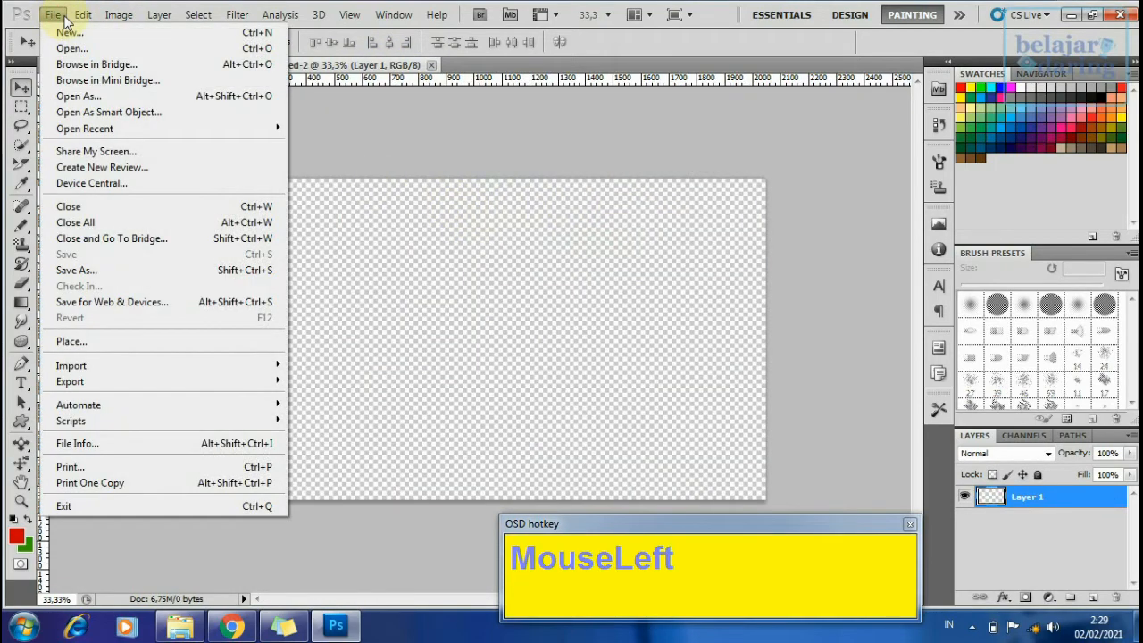
{"action": "left_click", "coordinate": [180, 625]}
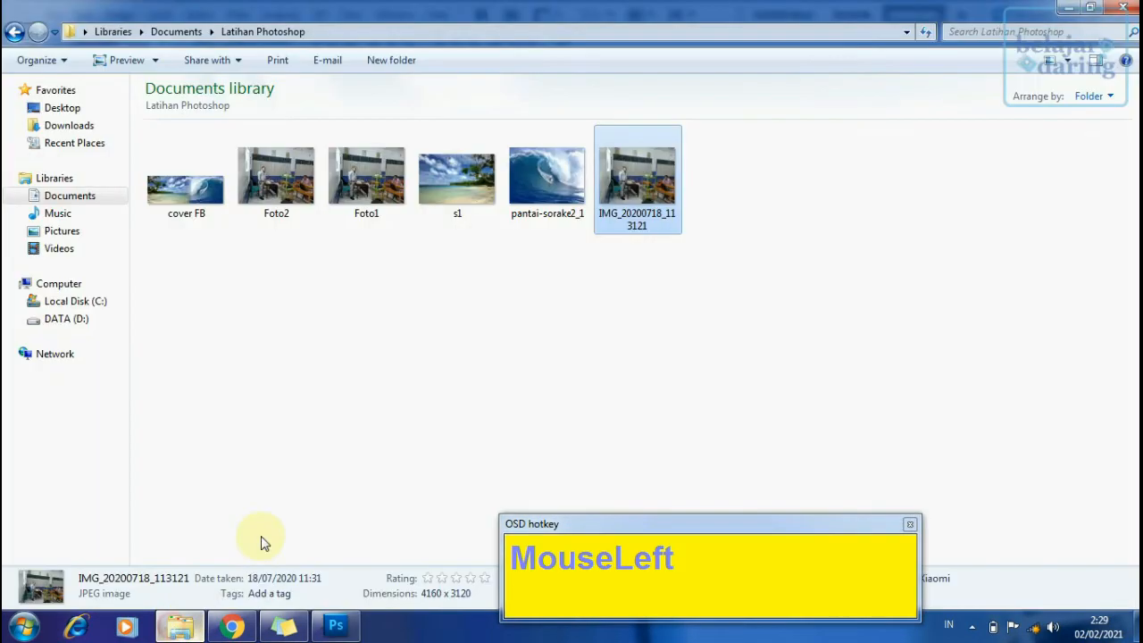
{"action": "left_click", "coordinate": [170, 32]}
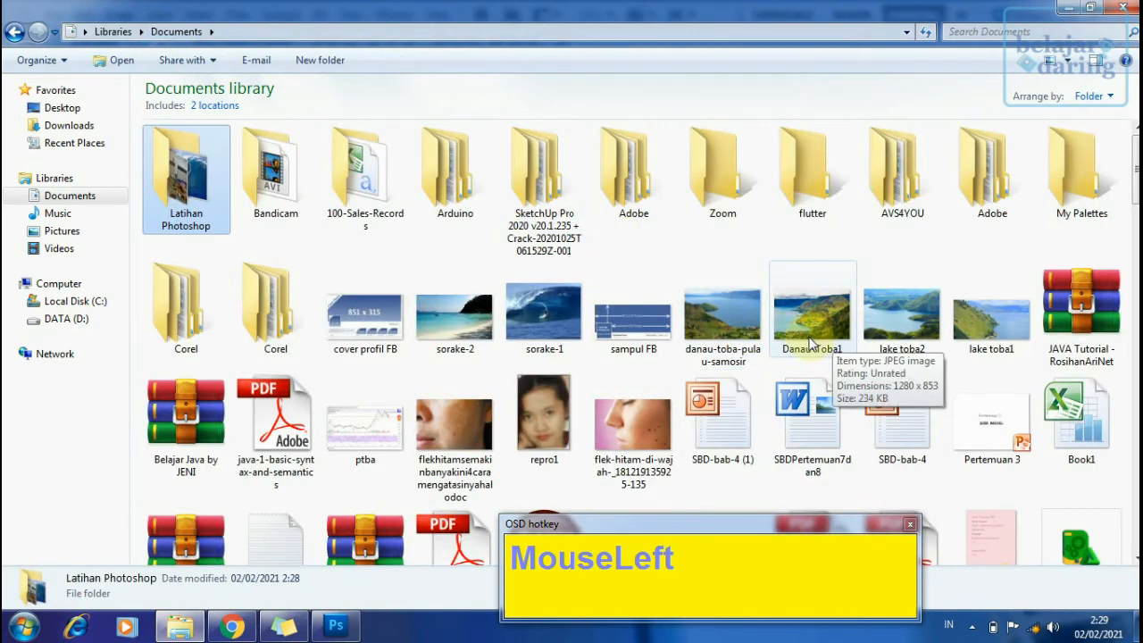
- Copy the photos 20200222_215000, travel_tj296185a-448x274, danau-toba-pulau-samosir and Danau-Toba1 from Documents into the Latihan Photoshop folder
{"action": "scroll", "coordinate": [741, 339], "scroll_direction": "down", "scroll_amount": 5}
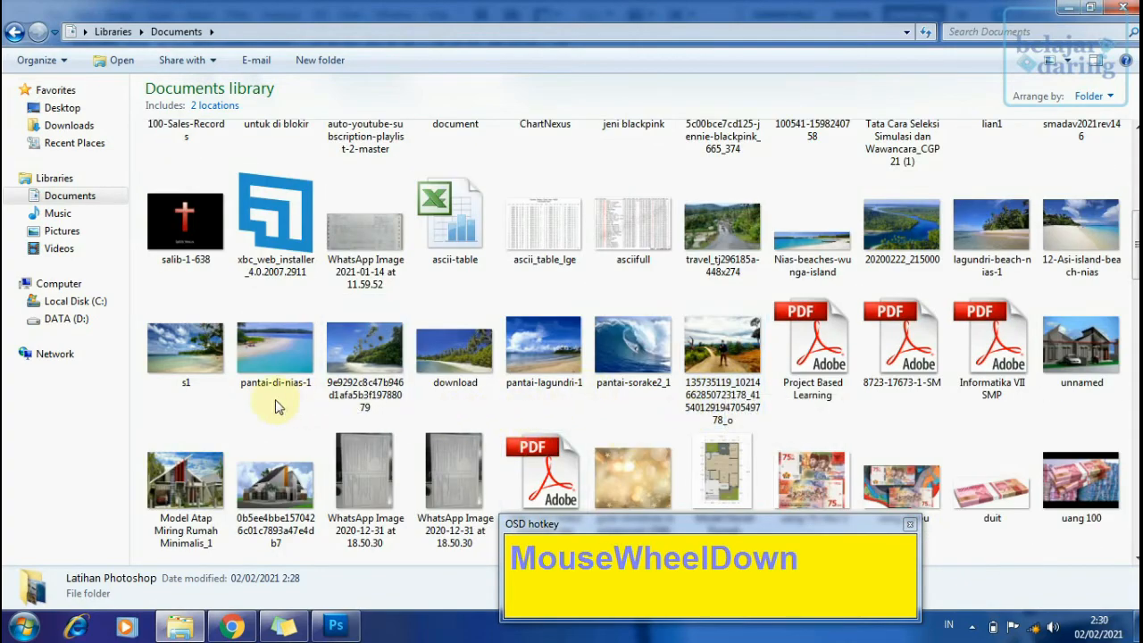
{"action": "scroll", "coordinate": [911, 282], "scroll_direction": "up", "scroll_amount": 2}
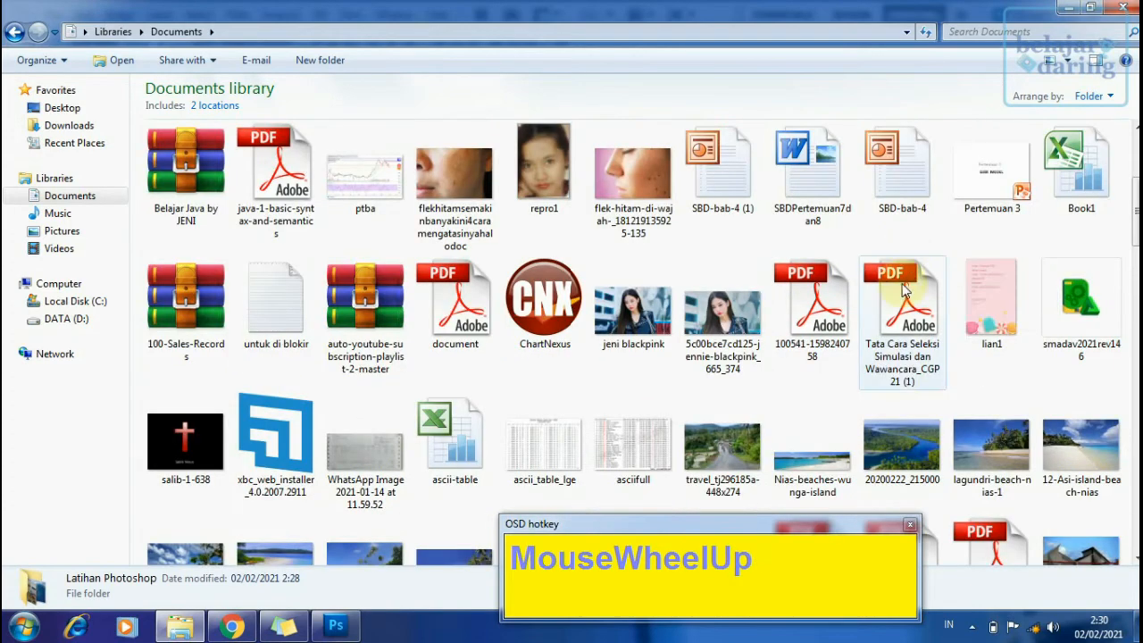
{"action": "left_click", "coordinate": [899, 451]}
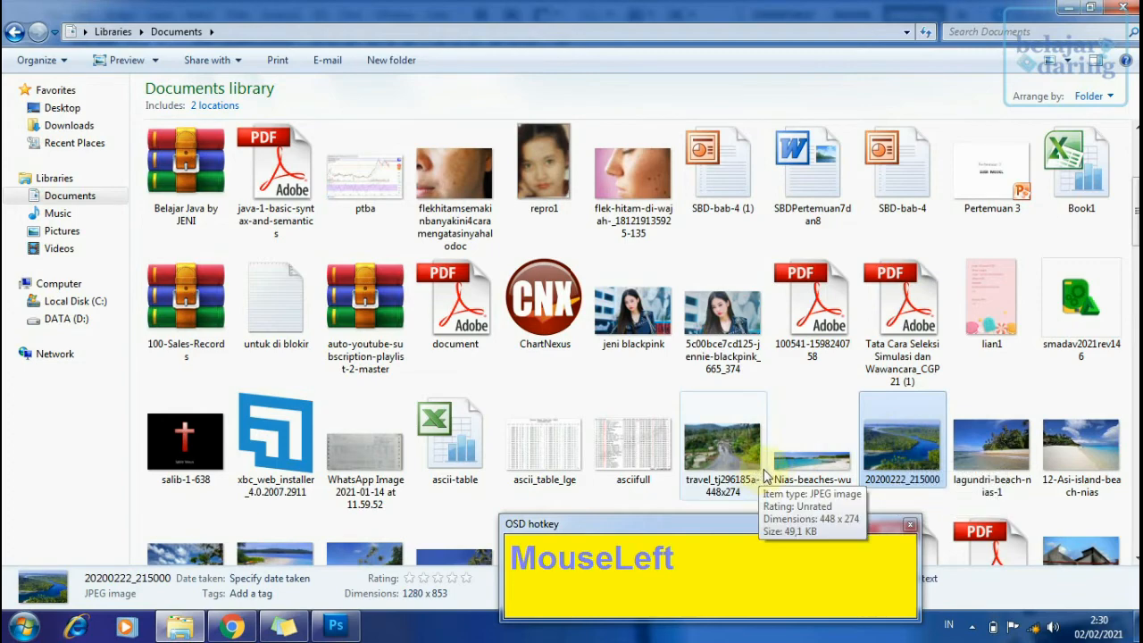
{"action": "scroll", "coordinate": [884, 436], "scroll_direction": "down", "scroll_amount": 2}
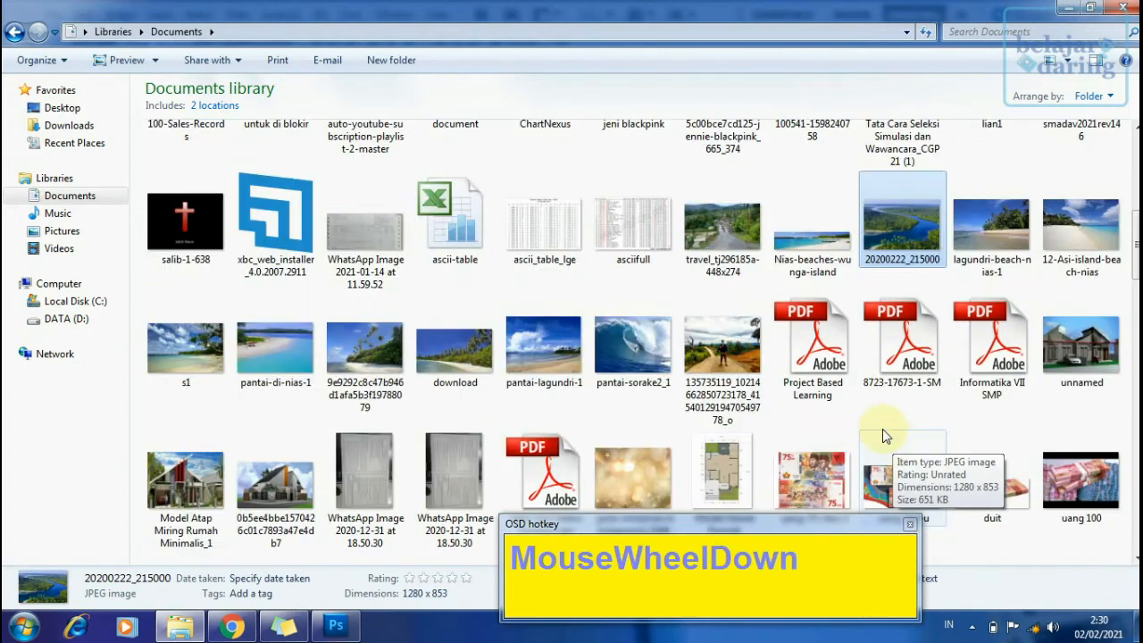
{"action": "left_click", "coordinate": [722, 232], "text": "ctrl"}
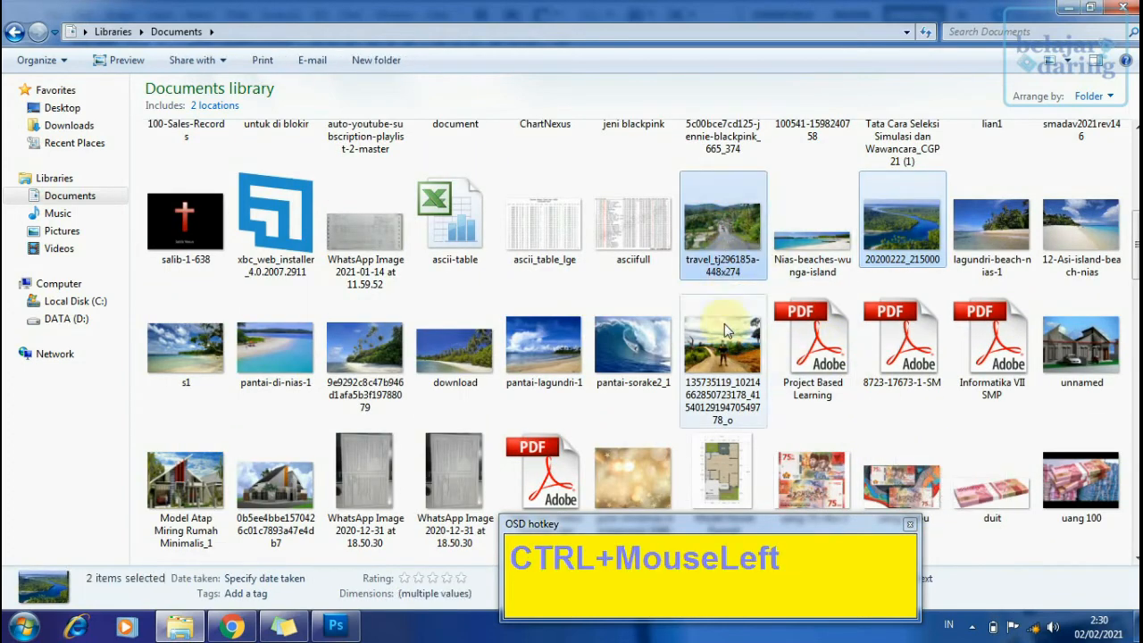
{"action": "scroll", "coordinate": [777, 339], "scroll_direction": "up", "scroll_amount": 5}
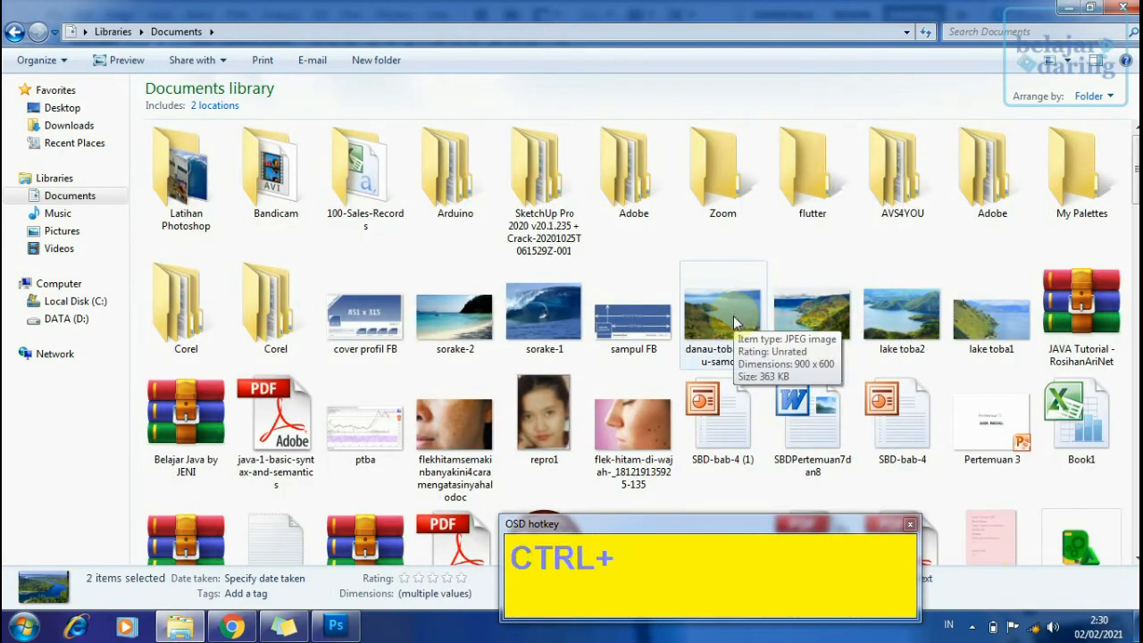
{"action": "left_click", "coordinate": [734, 321], "text": "ctrl"}
{"action": "left_click", "coordinate": [803, 314], "text": "ctrl"}
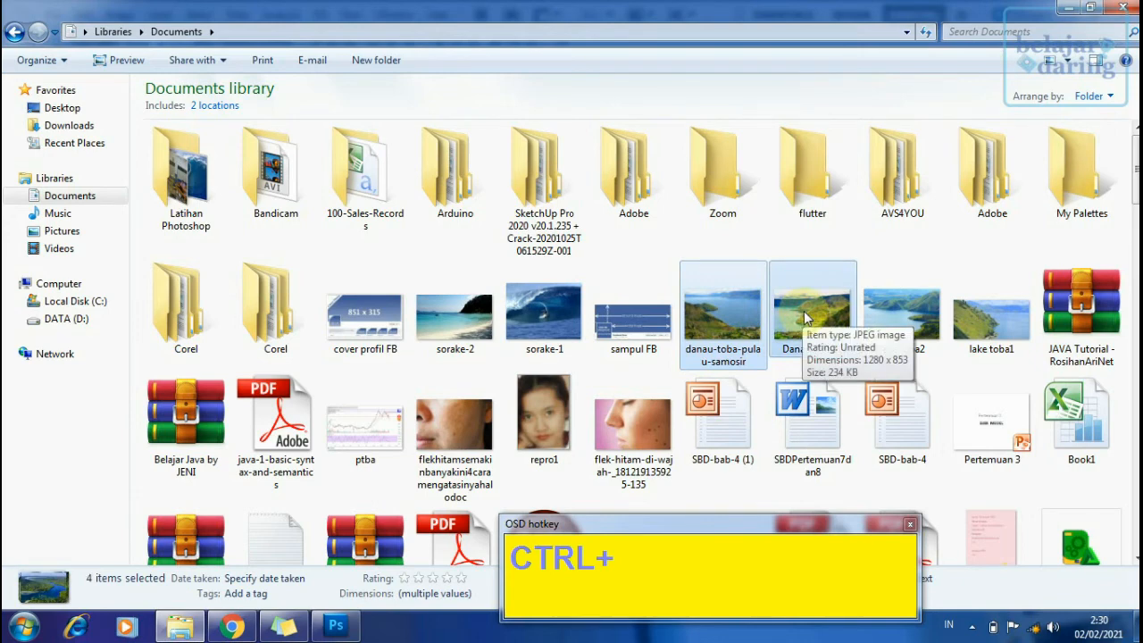
{"action": "key", "text": "ctrl+c"}
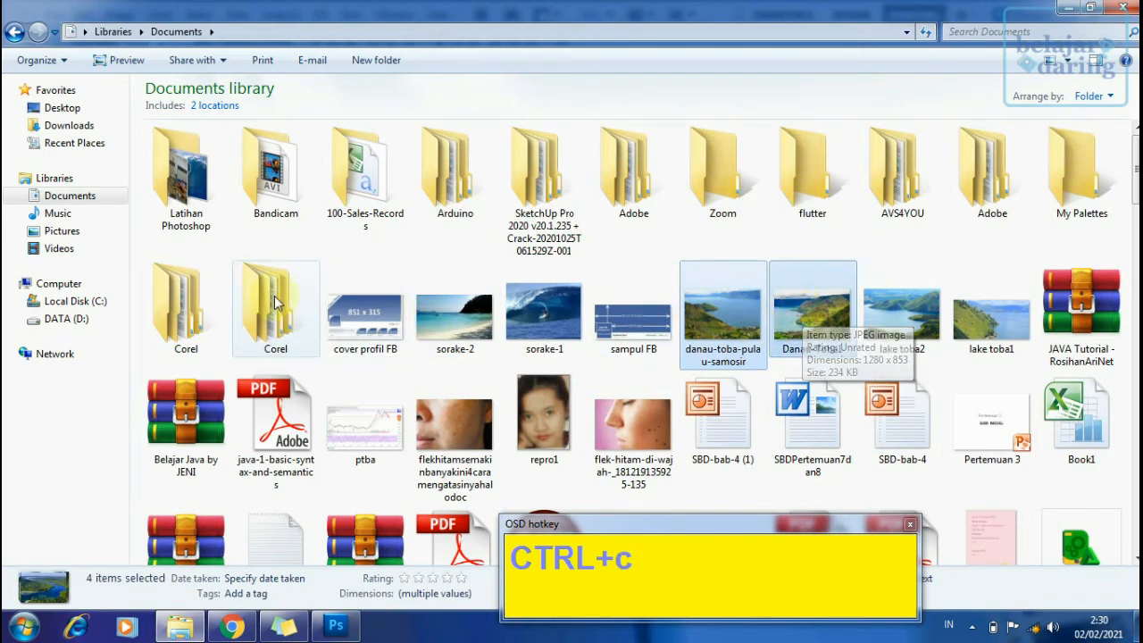
{"action": "double_click", "coordinate": [183, 170]}
{"action": "key", "text": "ctrl+v"}
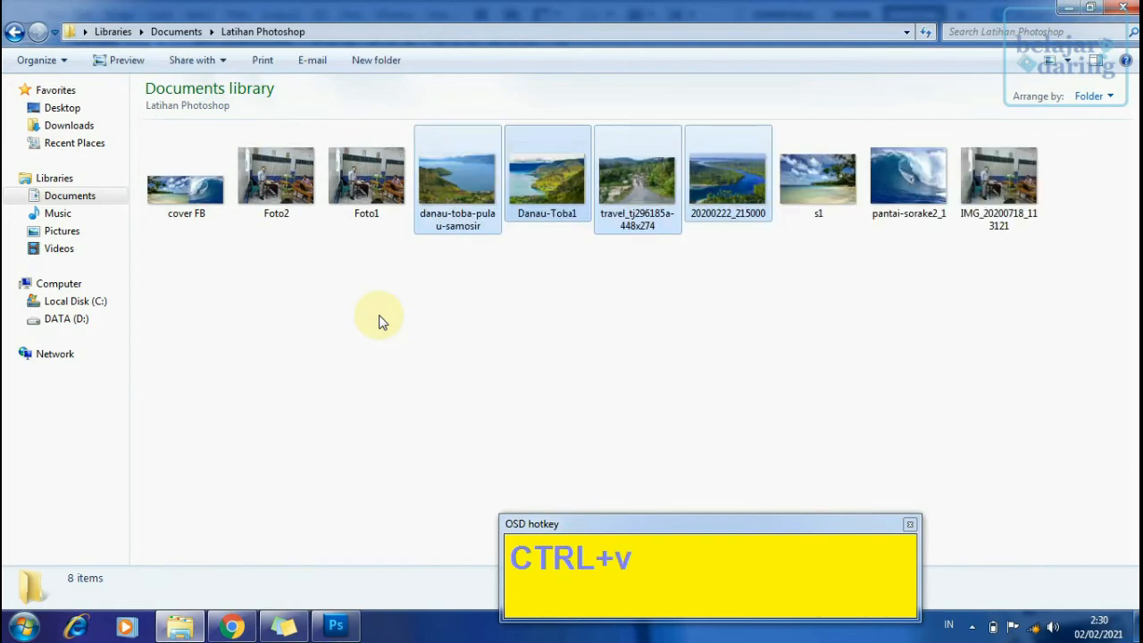
- Switch back to Photoshop and close the blended cover document Untitled-1 without saving its changes
{"action": "left_click", "coordinate": [346, 628]}
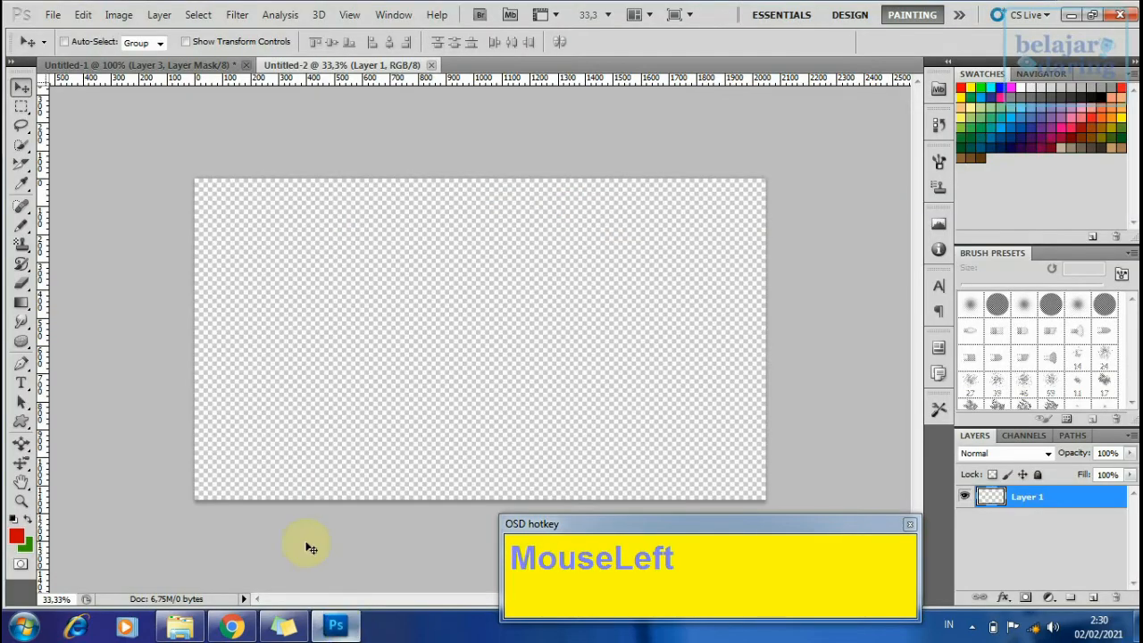
{"action": "left_click", "coordinate": [118, 71]}
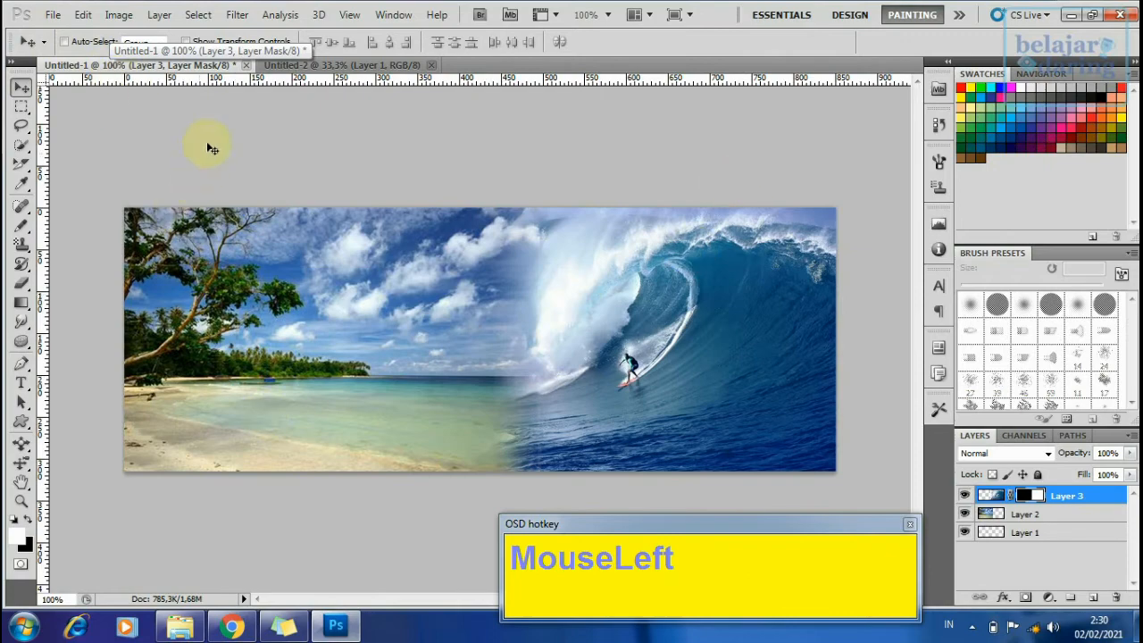
{"action": "left_click", "coordinate": [246, 66]}
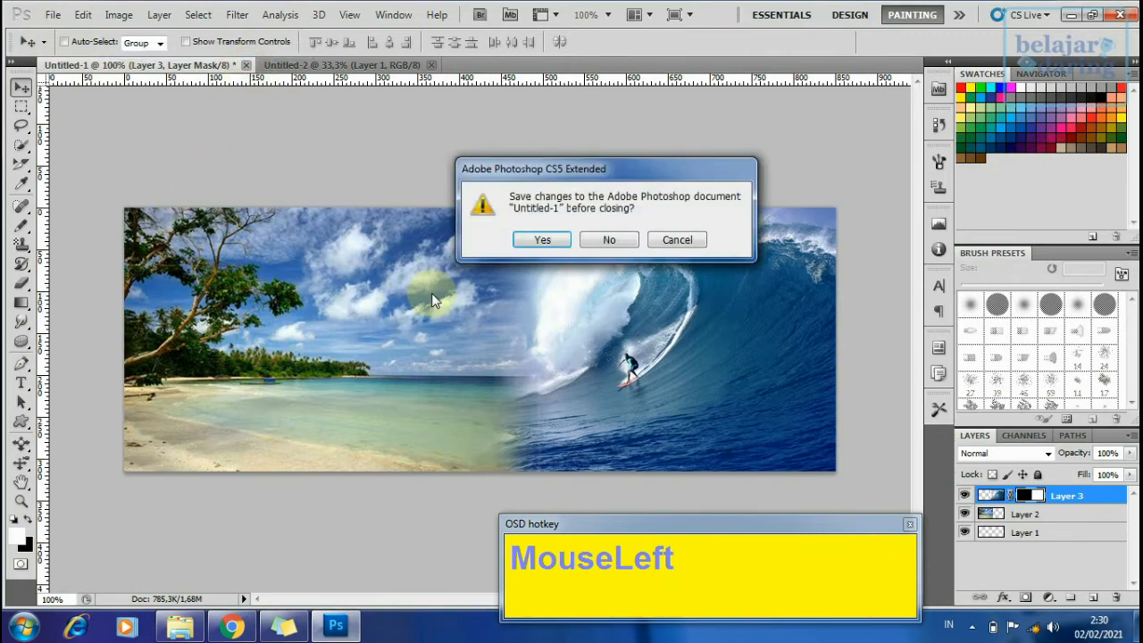
{"action": "left_click", "coordinate": [602, 238]}
- Open the photos 20200222_215000 and danau-toba-pulau-samosir from the Latihan Photoshop folder
{"action": "left_click", "coordinate": [52, 15]}
{"action": "left_click", "coordinate": [52, 32]}
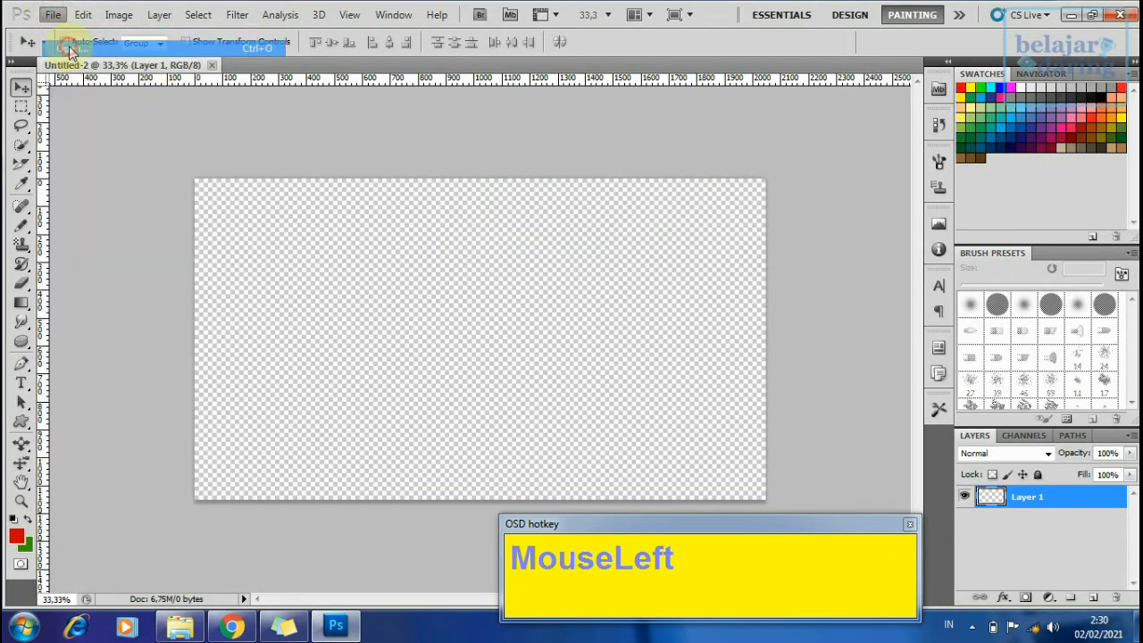
{"action": "double_click", "coordinate": [234, 138]}
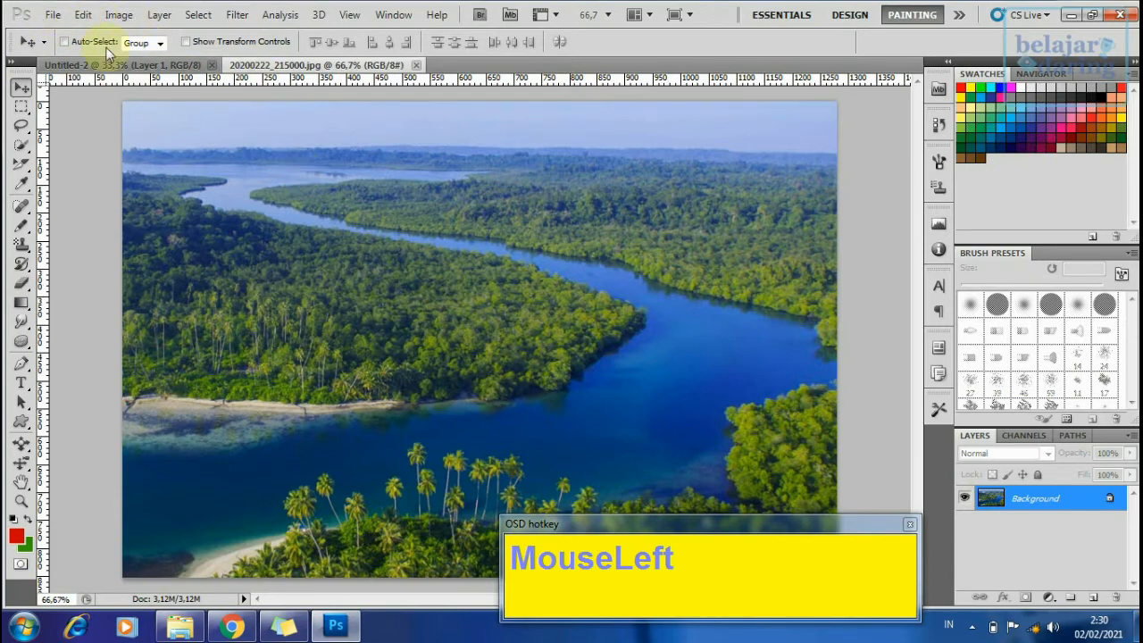
{"action": "left_click_drag", "start_coordinate": [52, 14], "coordinate": [73, 46]}
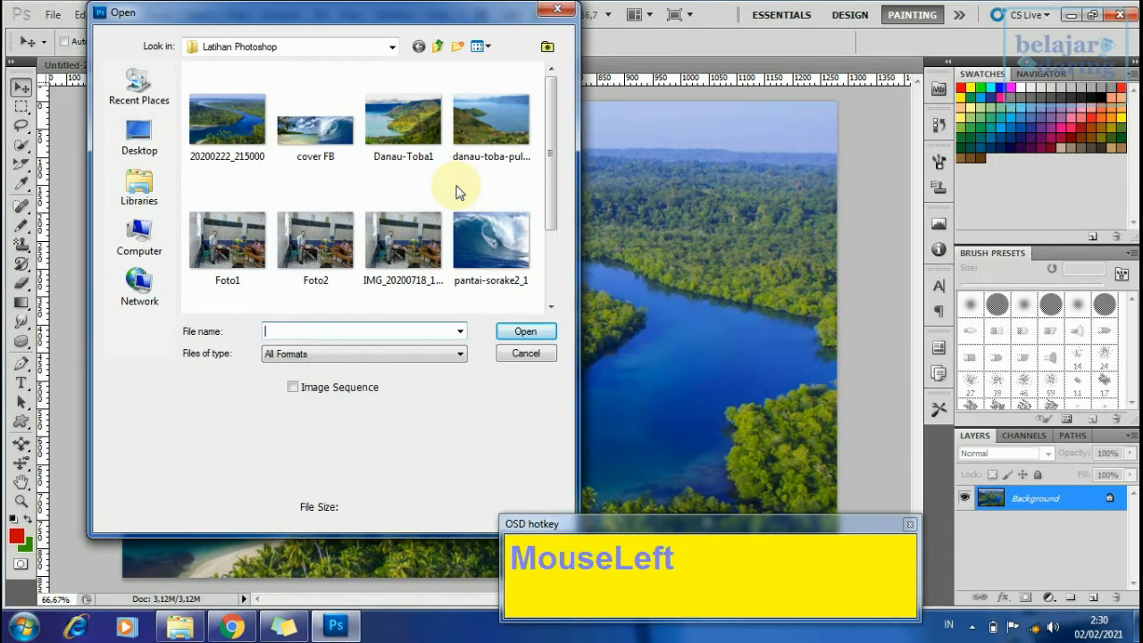
{"action": "double_click", "coordinate": [488, 117]}
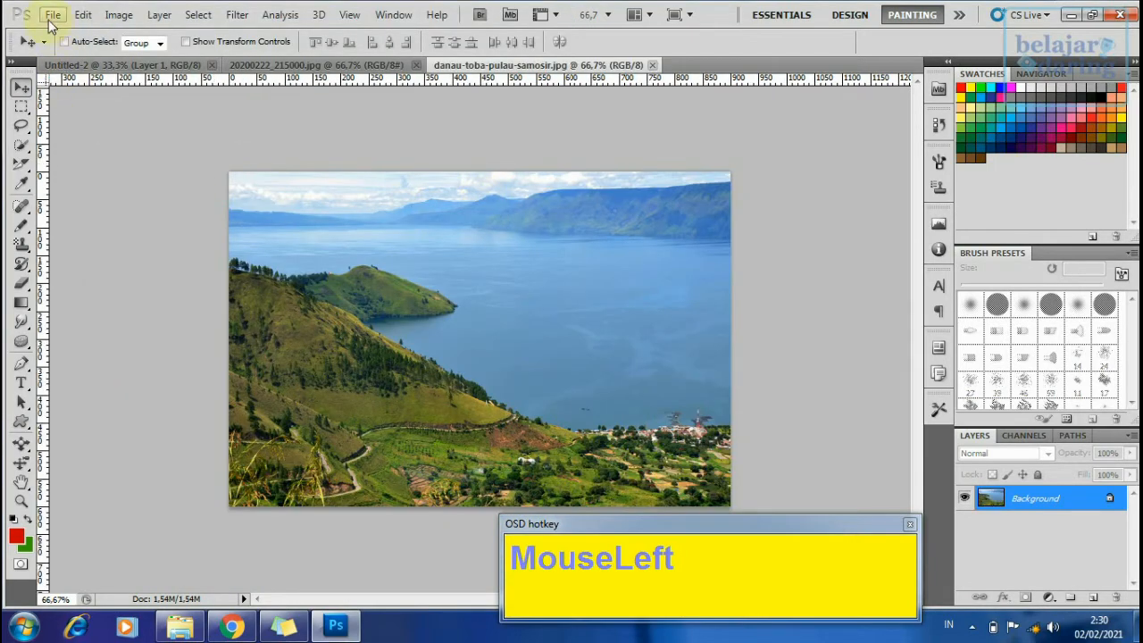
- Place the river photo 20200222_215000.jpg in Untitled-2 at the canvas's upper-left corner and scale it proportionally to about 136% to fill the canvas height
{"action": "left_click", "coordinate": [125, 65]}
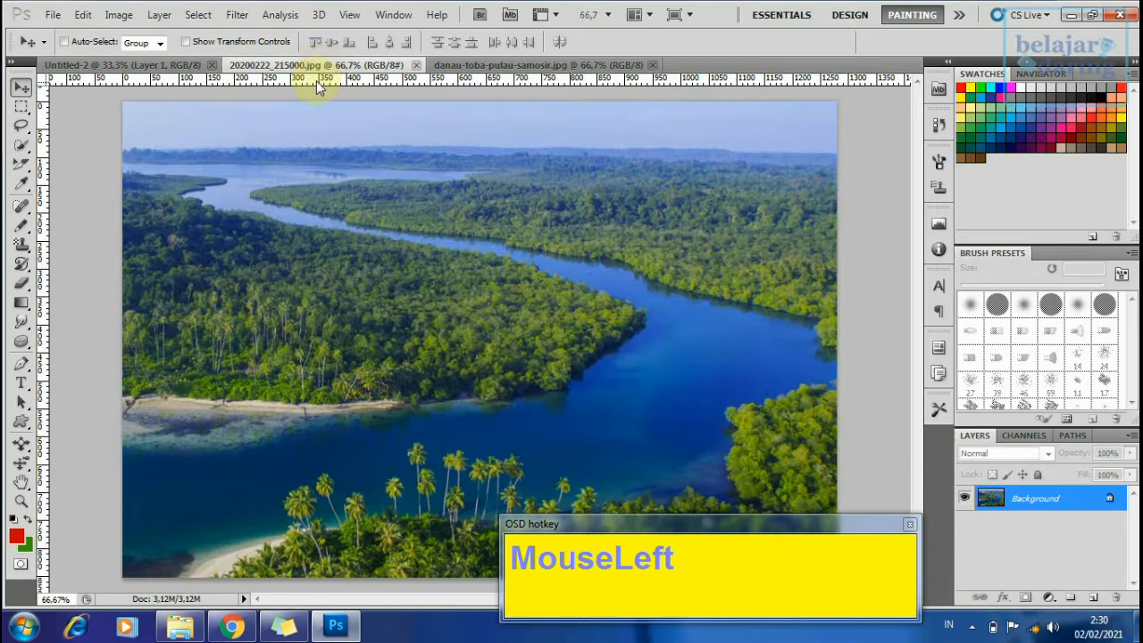
{"action": "left_click", "coordinate": [318, 66]}
{"action": "left_click", "coordinate": [449, 224], "text": "ctrl+alt"}
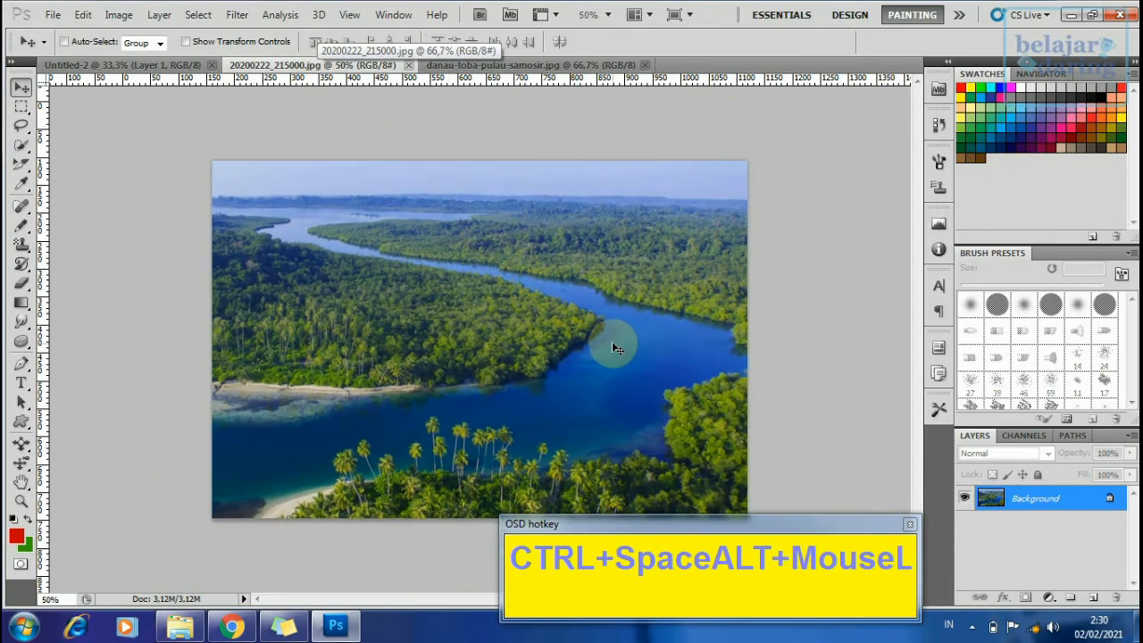
{"action": "left_click", "coordinate": [616, 346]}
{"action": "left_click_drag", "start_coordinate": [586, 338], "coordinate": [227, 115]}
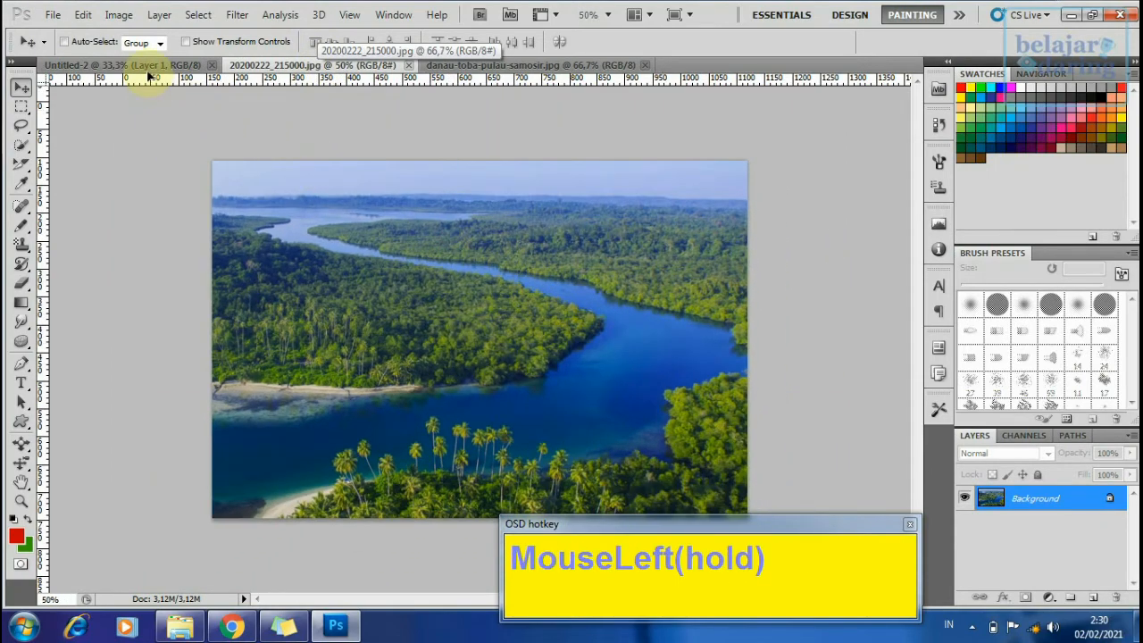
{"action": "left_click_drag", "start_coordinate": [149, 77], "coordinate": [449, 291]}
{"action": "key", "text": "ctrl+t"}
{"action": "left_click_drag", "start_coordinate": [551, 415], "coordinate": [683, 490]}
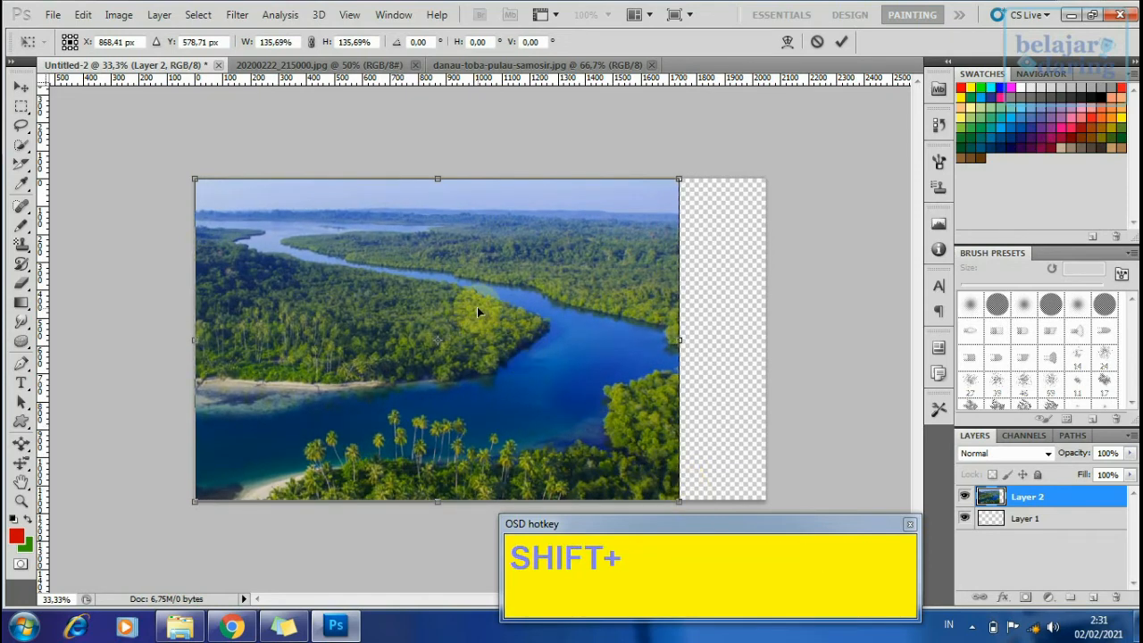
{"action": "key", "text": "Return"}
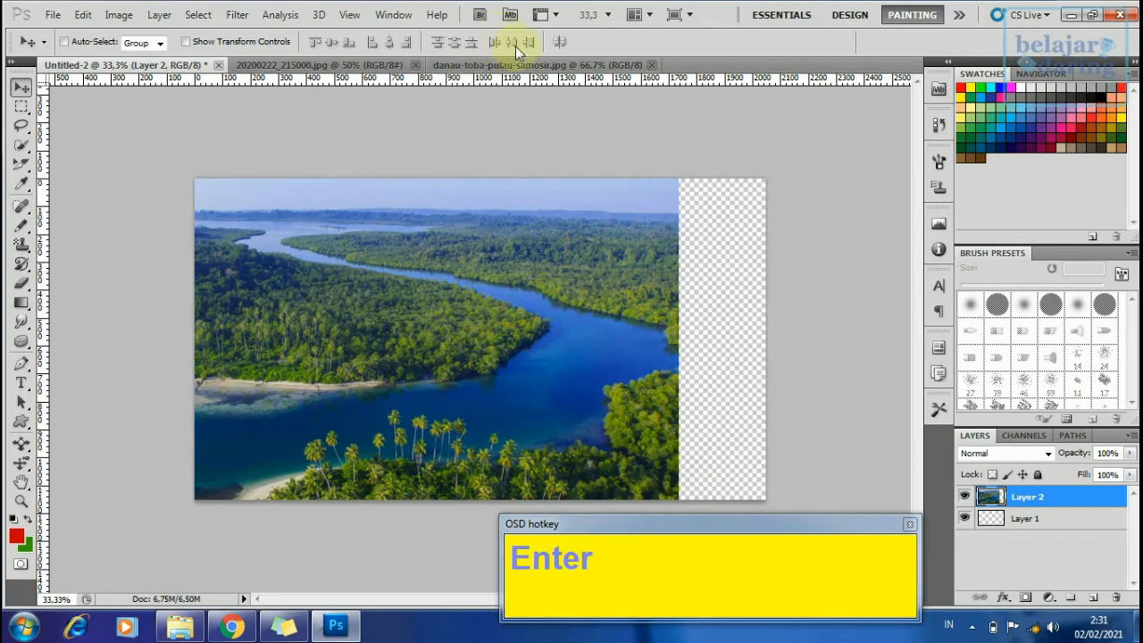
- Place danau-toba-pulau-samosir.jpg in Untitled-2 at the canvas's upper-left corner and scale it proportionally to about 195%, covering the canvas height
{"action": "left_click", "coordinate": [514, 64]}
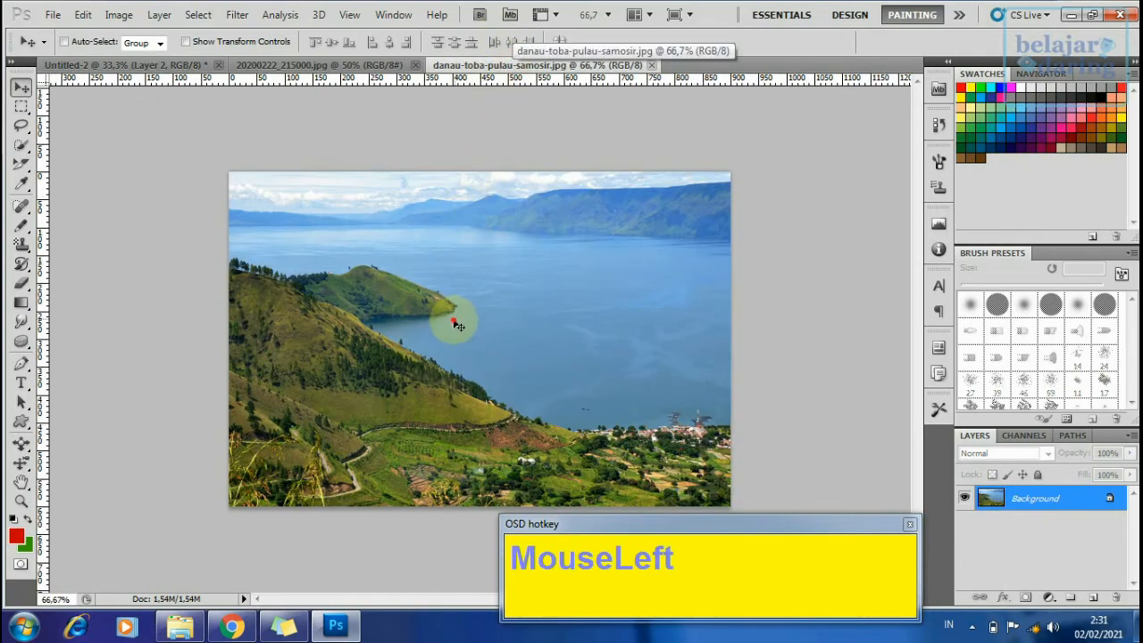
{"action": "left_click_drag", "start_coordinate": [458, 326], "coordinate": [313, 250]}
{"action": "key", "text": "ctrl+t"}
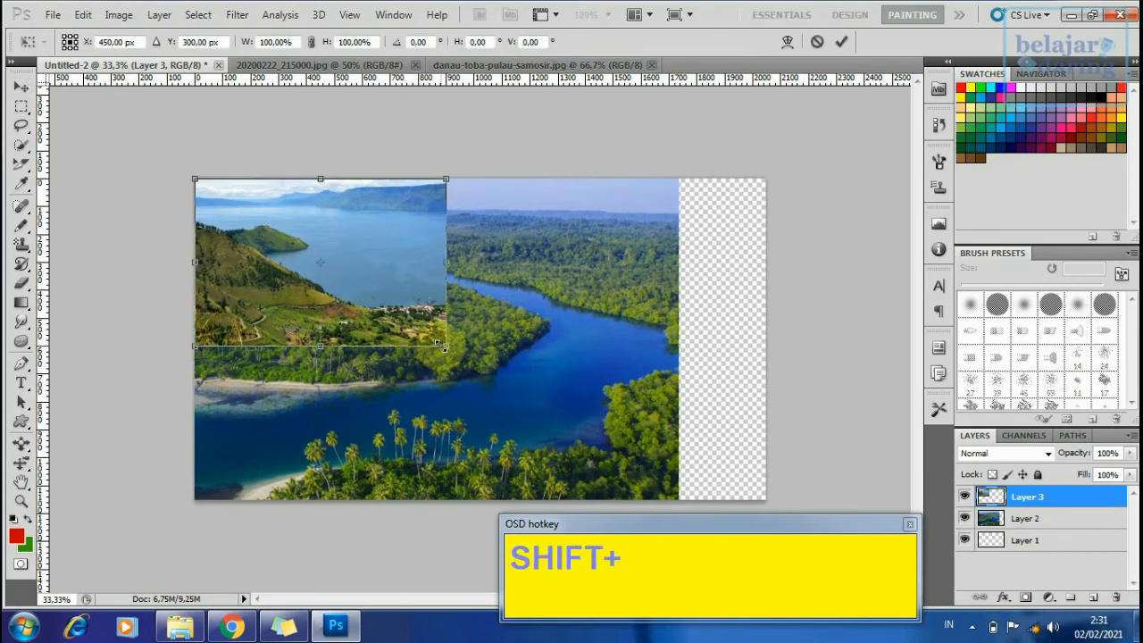
{"action": "left_click_drag", "start_coordinate": [440, 344], "coordinate": [686, 491]}
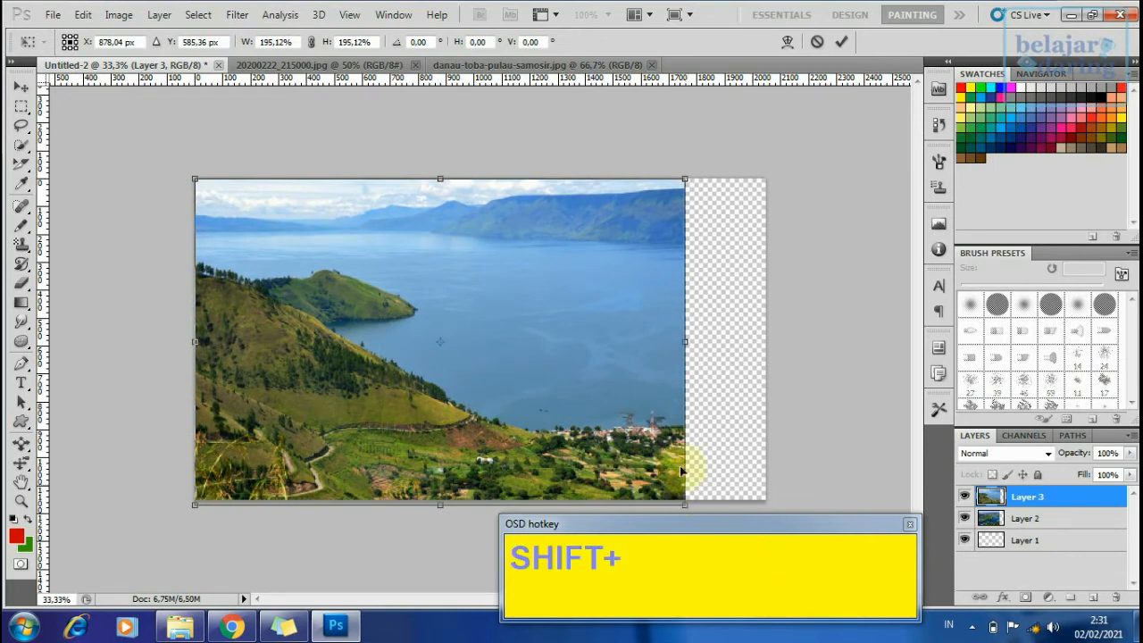
{"action": "key", "text": "Return"}
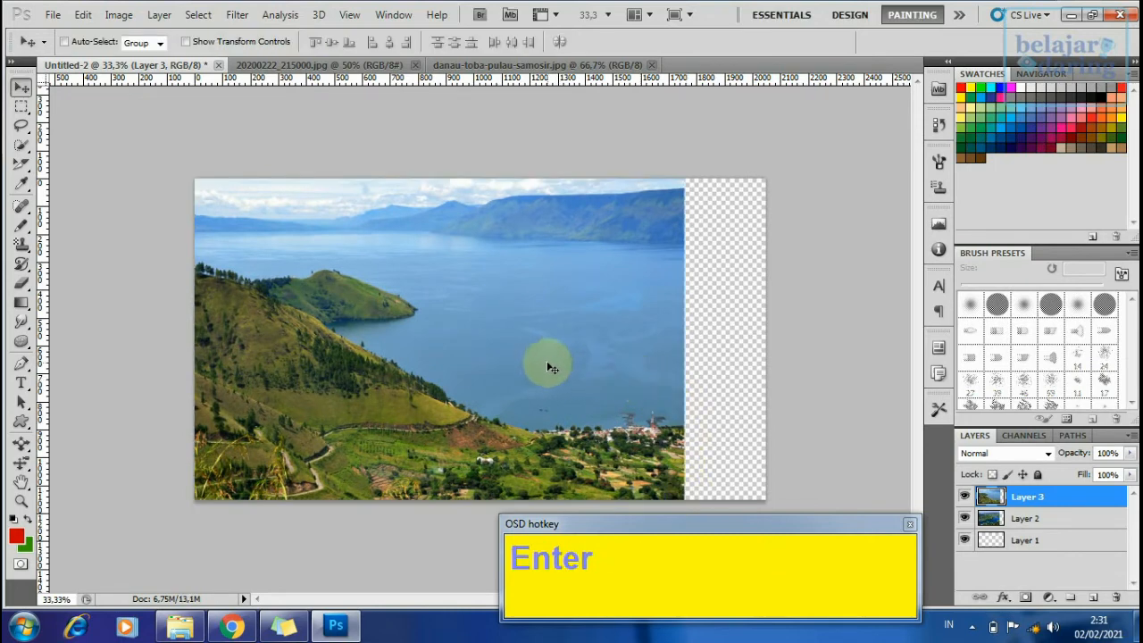
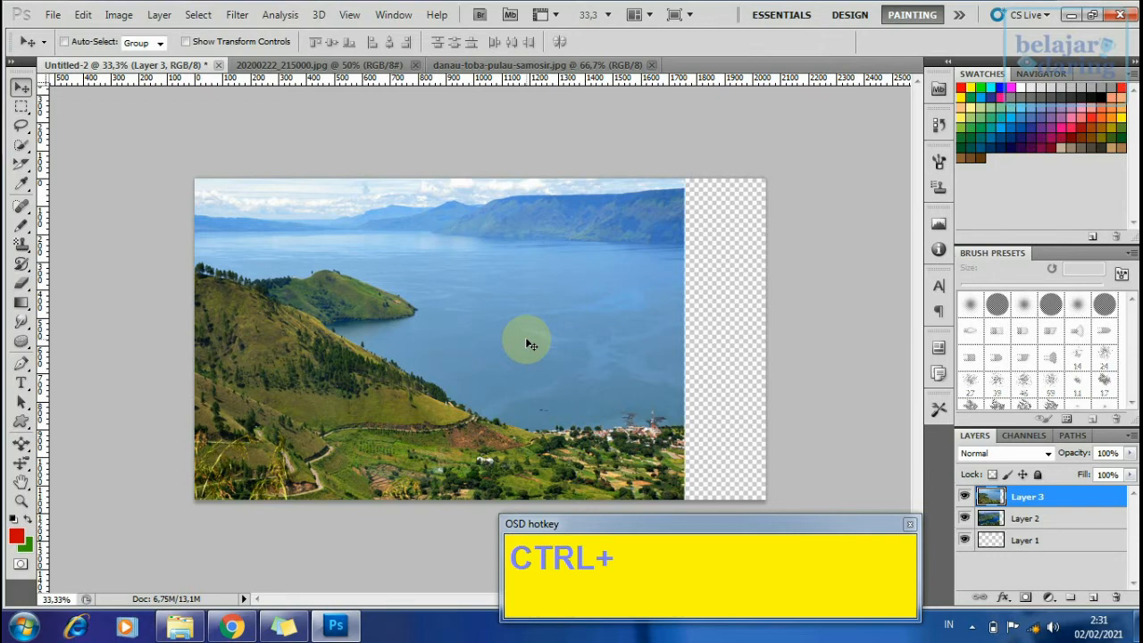
{"action": "key", "text": "ctrl+t"}
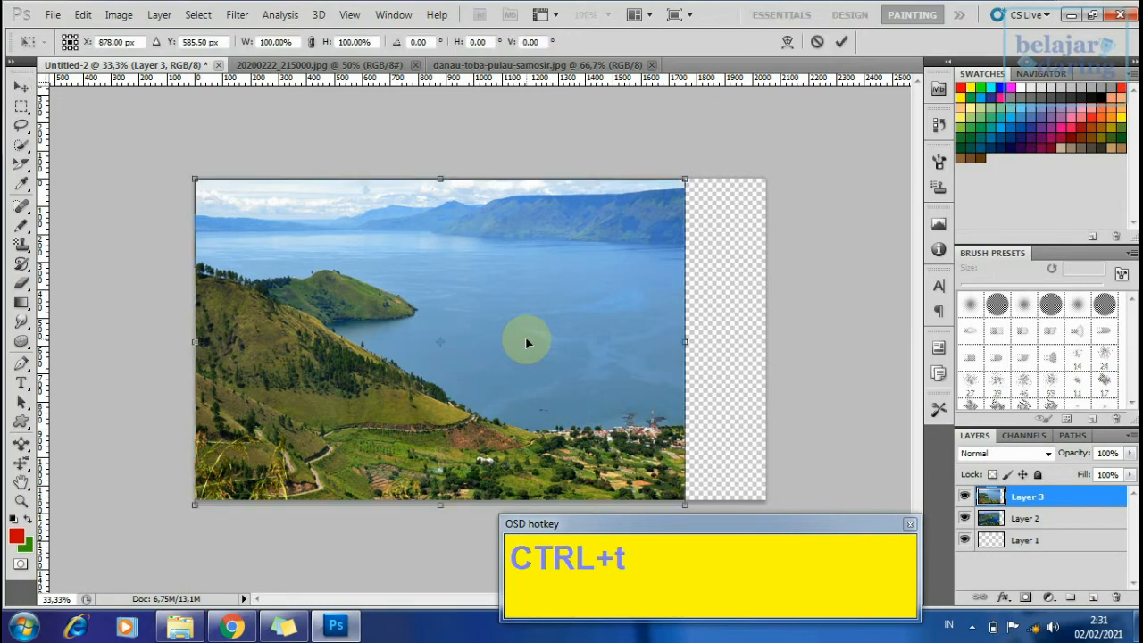
{"action": "left_click_drag", "start_coordinate": [683, 178], "coordinate": [639, 258]}
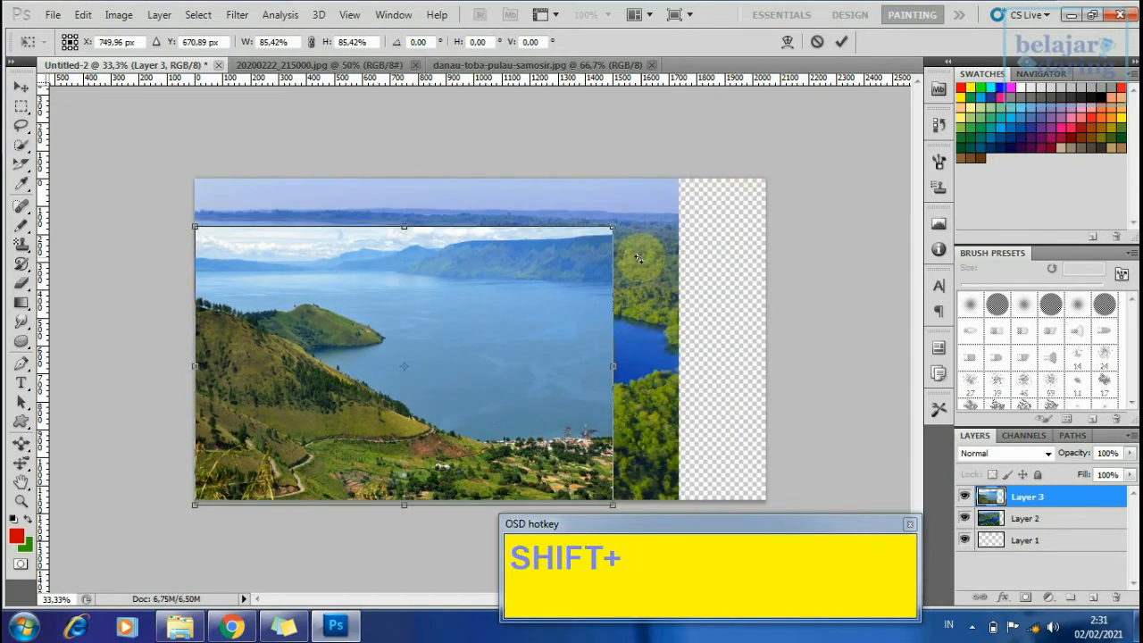
{"action": "key", "text": "Escape"}
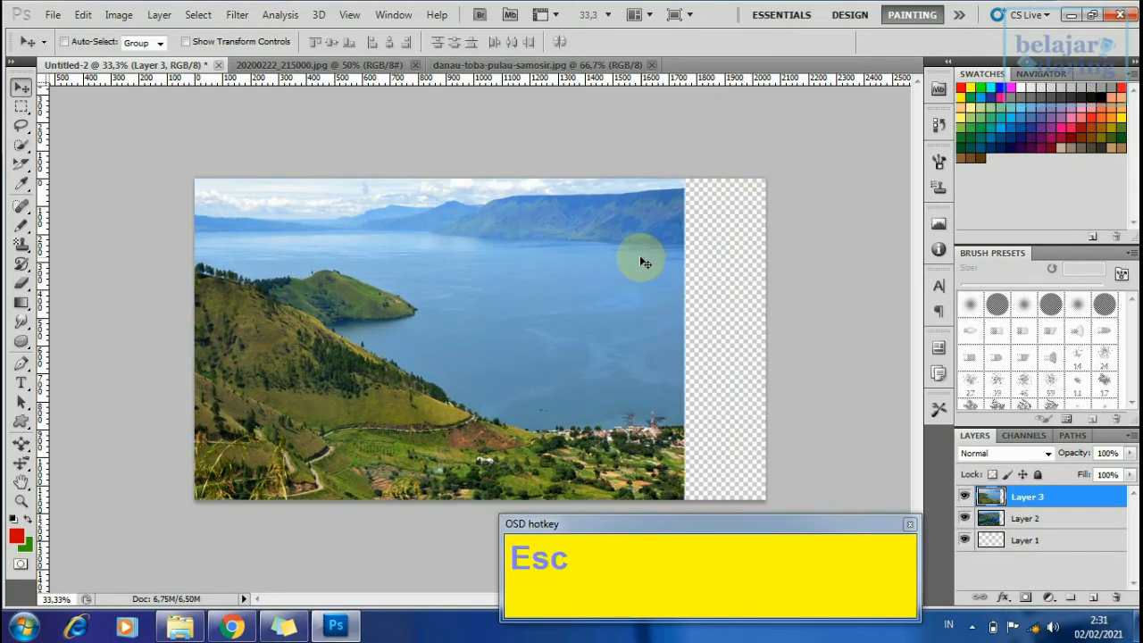
{"action": "key", "text": "ctrl+t"}
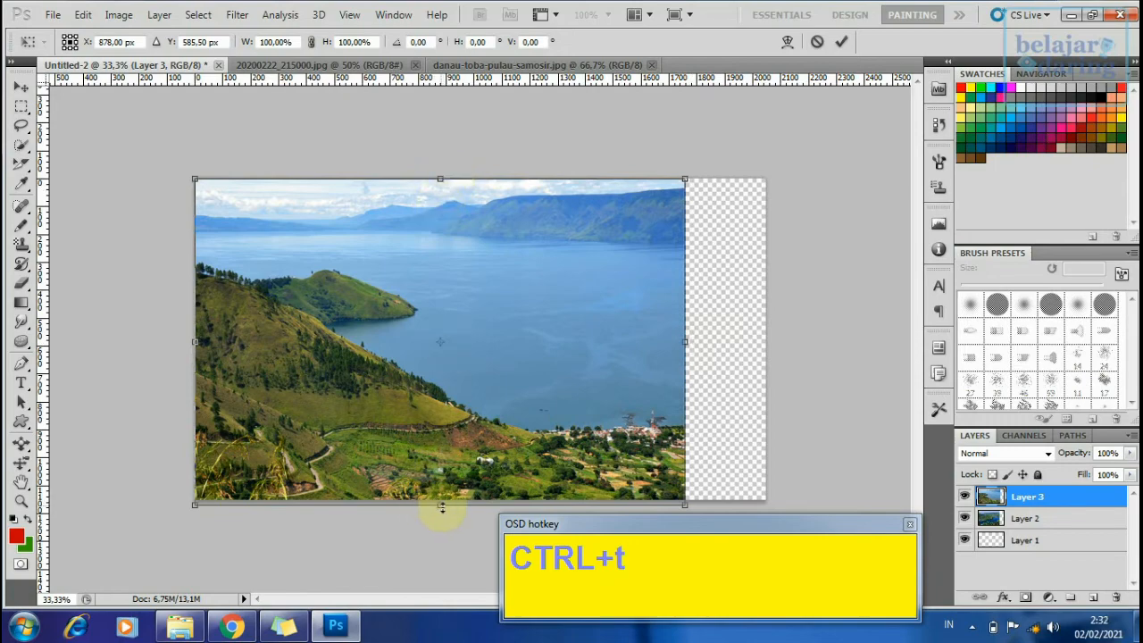
{"action": "left_click_drag", "start_coordinate": [437, 504], "coordinate": [494, 283]}
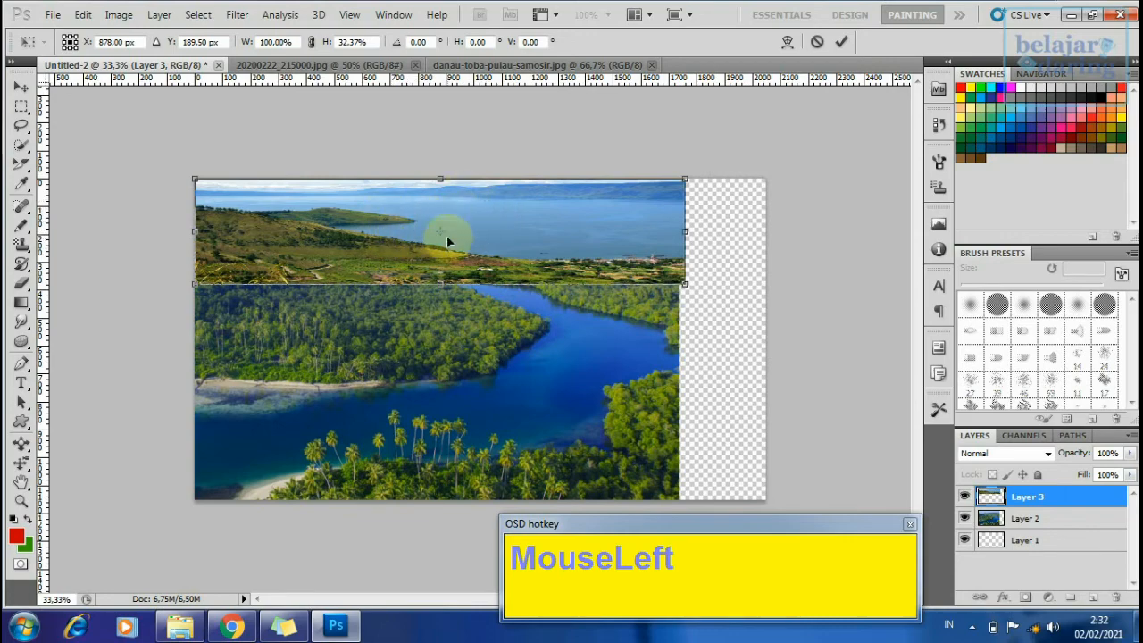
{"action": "key", "text": "Escape"}
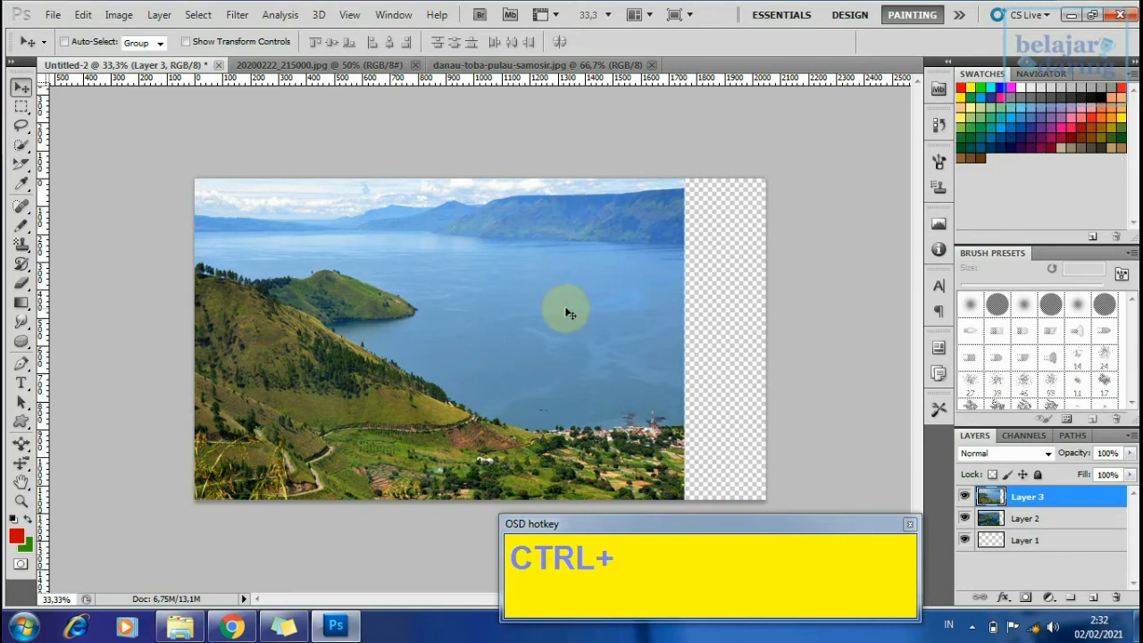
{"action": "key", "text": "ctrl+t"}
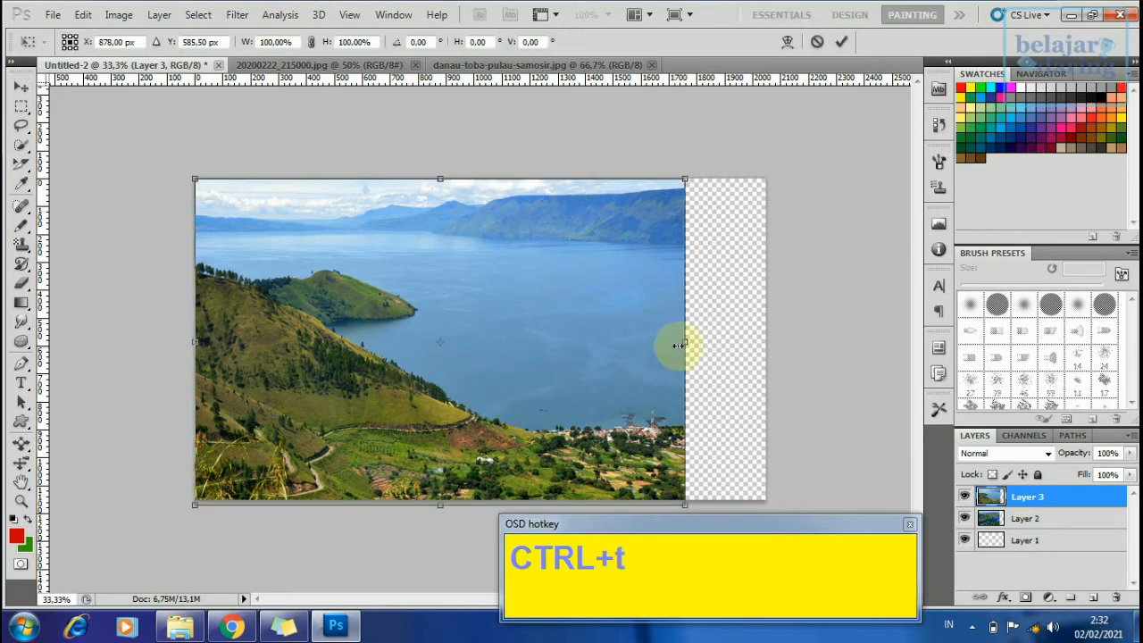
{"action": "left_click_drag", "start_coordinate": [684, 339], "coordinate": [438, 357]}
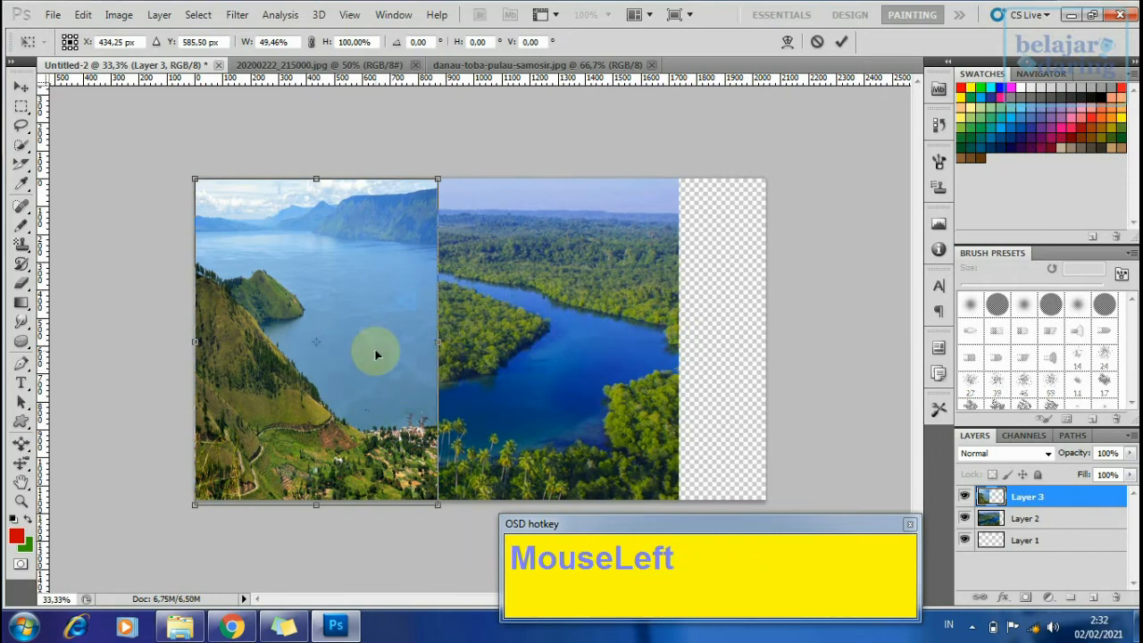
{"action": "key", "text": "Escape"}
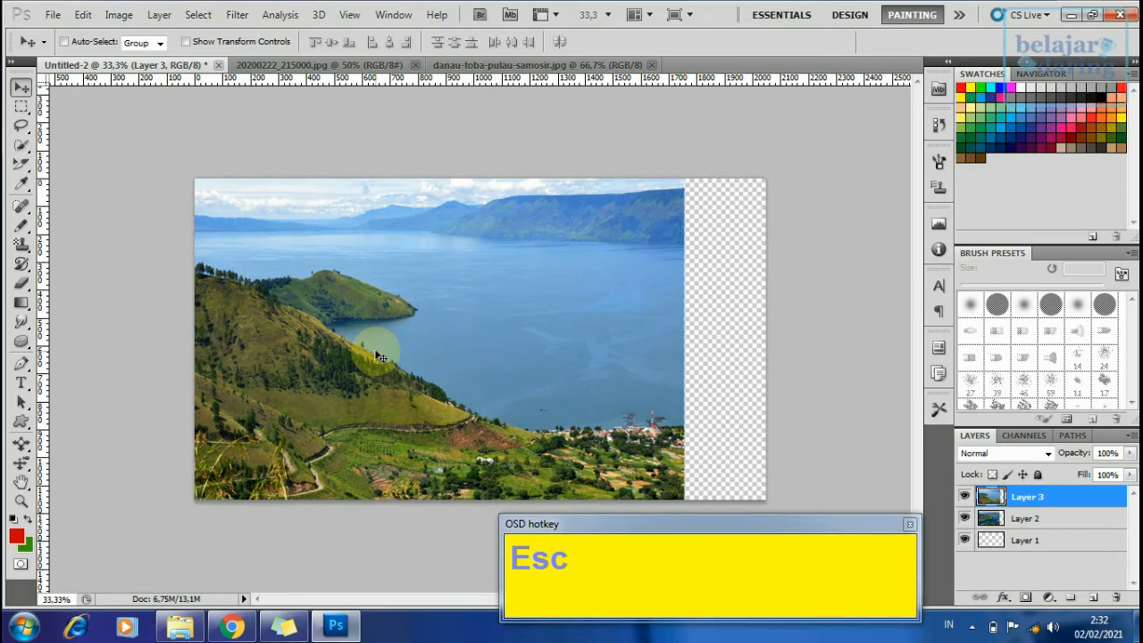
- Scale the danau-toba-pulau-samosir layer proportionally to about 98% so it matches the canvas height from the canvas's left edge
{"action": "key", "text": "ctrl+t"}
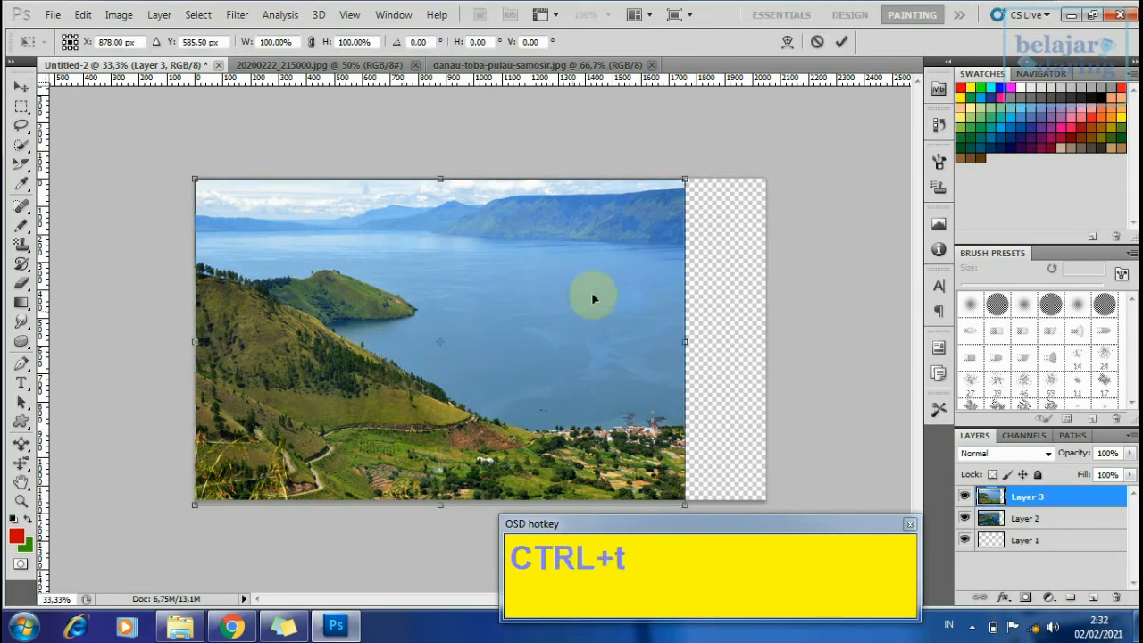
{"action": "left_click_drag", "start_coordinate": [683, 183], "coordinate": [593, 239]}
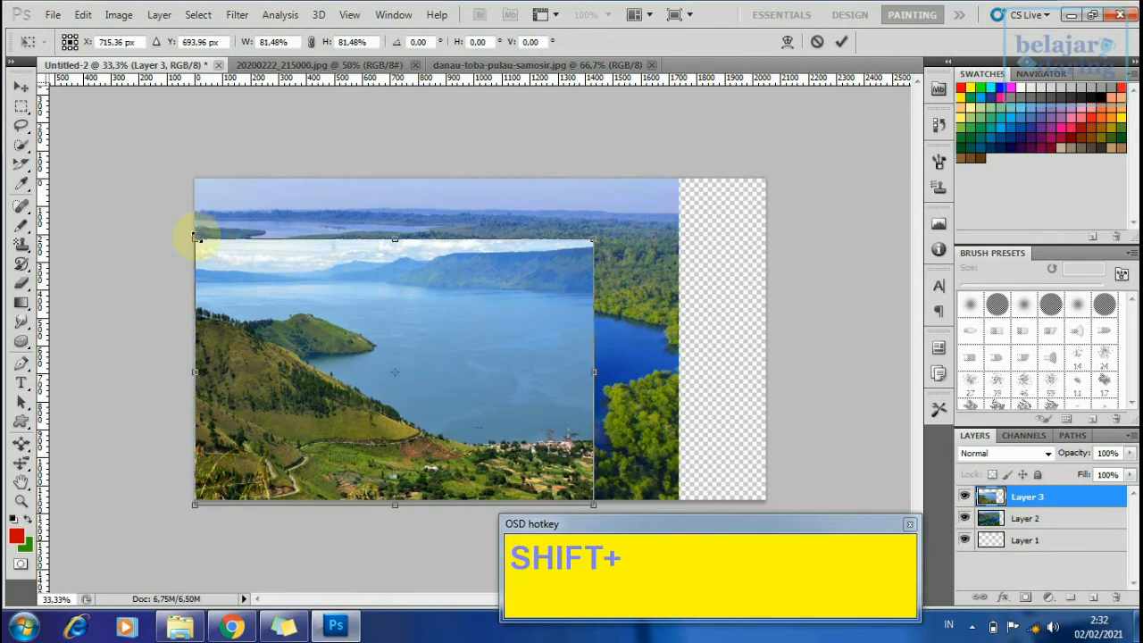
{"action": "left_click_drag", "start_coordinate": [195, 237], "coordinate": [179, 257]}
{"action": "mouse_move", "coordinate": [327, 439]}
{"action": "left_mouse_down"}
{"action": "mouse_move", "coordinate": [331, 408]}
{"action": "mouse_move", "coordinate": [330, 435]}
{"action": "left_mouse_up"}
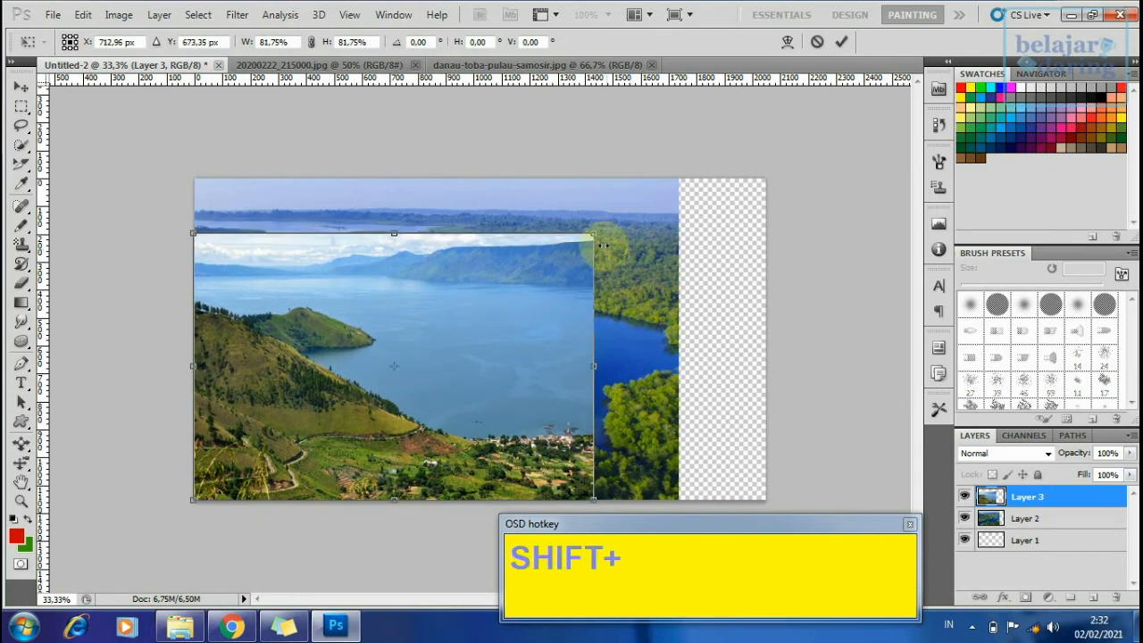
{"action": "left_click_drag", "start_coordinate": [594, 235], "coordinate": [660, 172]}
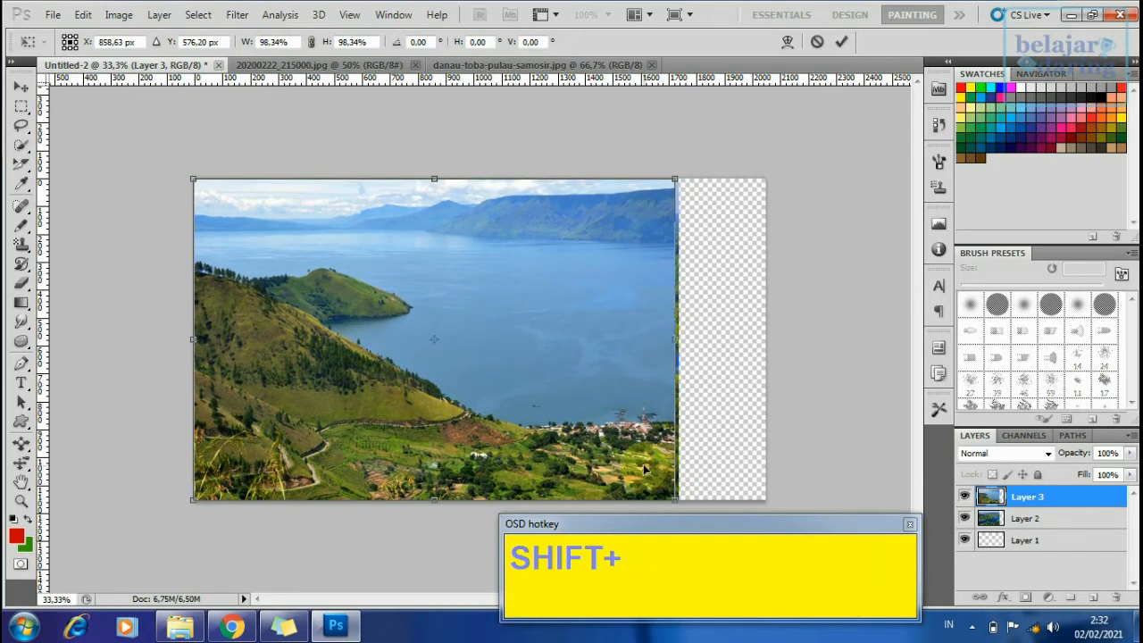
{"action": "key", "text": "Return"}
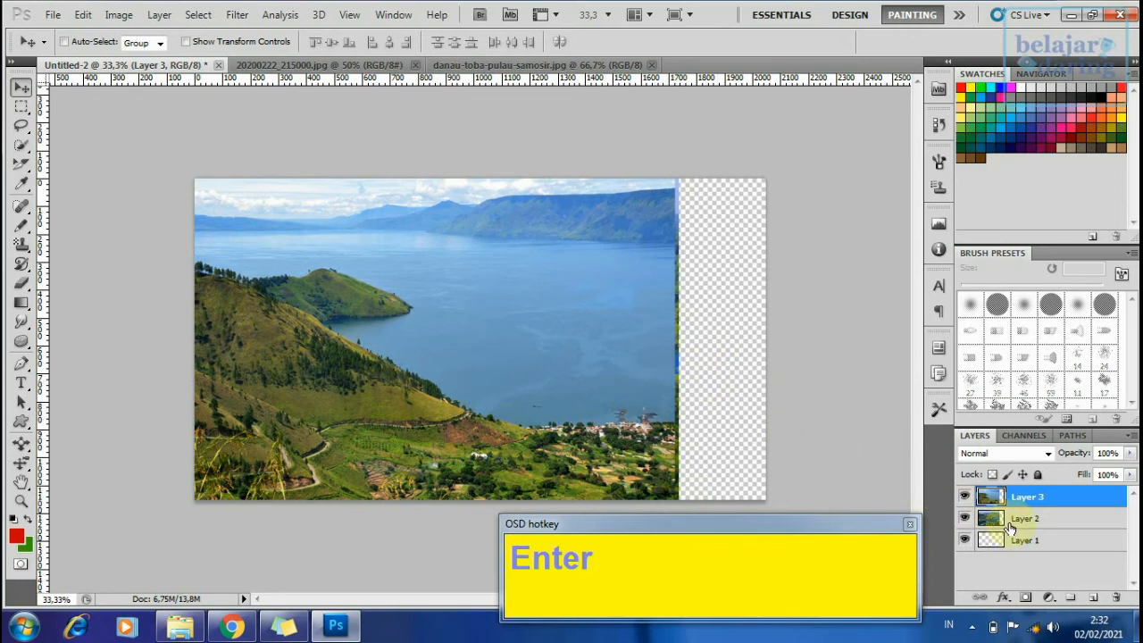
- Stack the river photo layer above the Lake Toba layer and shift it to cover roughly the right half of the canvas
{"action": "left_click", "coordinate": [1010, 527]}
{"action": "left_click_drag", "start_coordinate": [658, 324], "coordinate": [839, 301]}
{"action": "left_click_drag", "start_coordinate": [1031, 527], "coordinate": [1024, 496]}
{"action": "left_click", "coordinate": [576, 334]}
{"action": "left_click", "coordinate": [533, 340]}
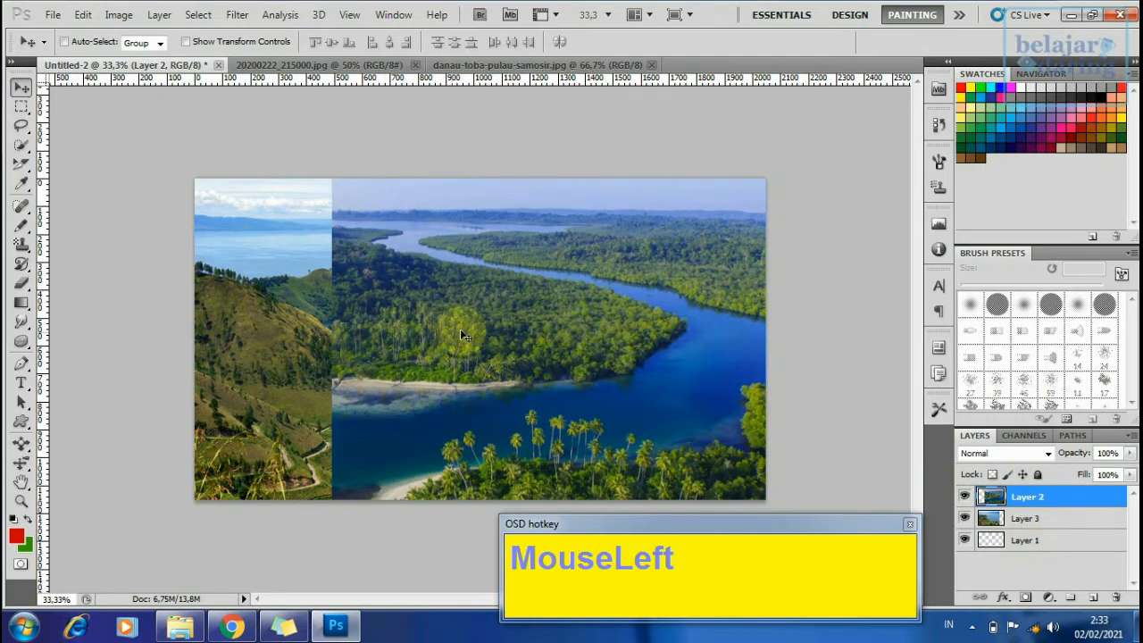
{"action": "left_click_drag", "start_coordinate": [459, 328], "coordinate": [652, 288]}
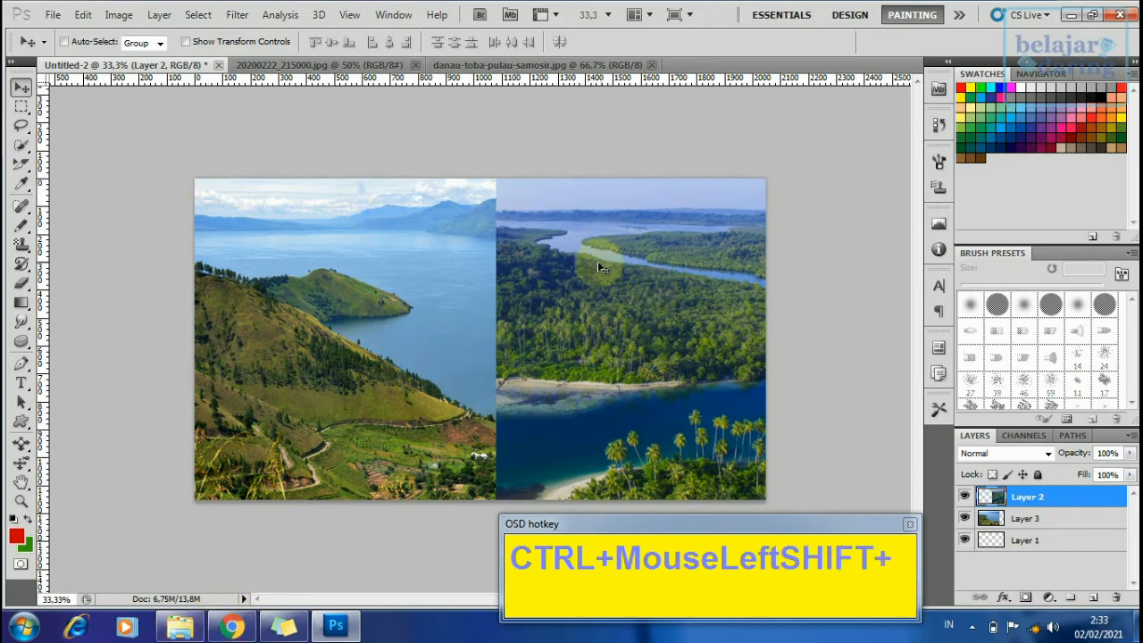
- Delete the river photo layer and open the Danau-Toba1 photo from the Latihan Photoshop folder as its replacement
{"action": "left_click", "coordinate": [1115, 597]}
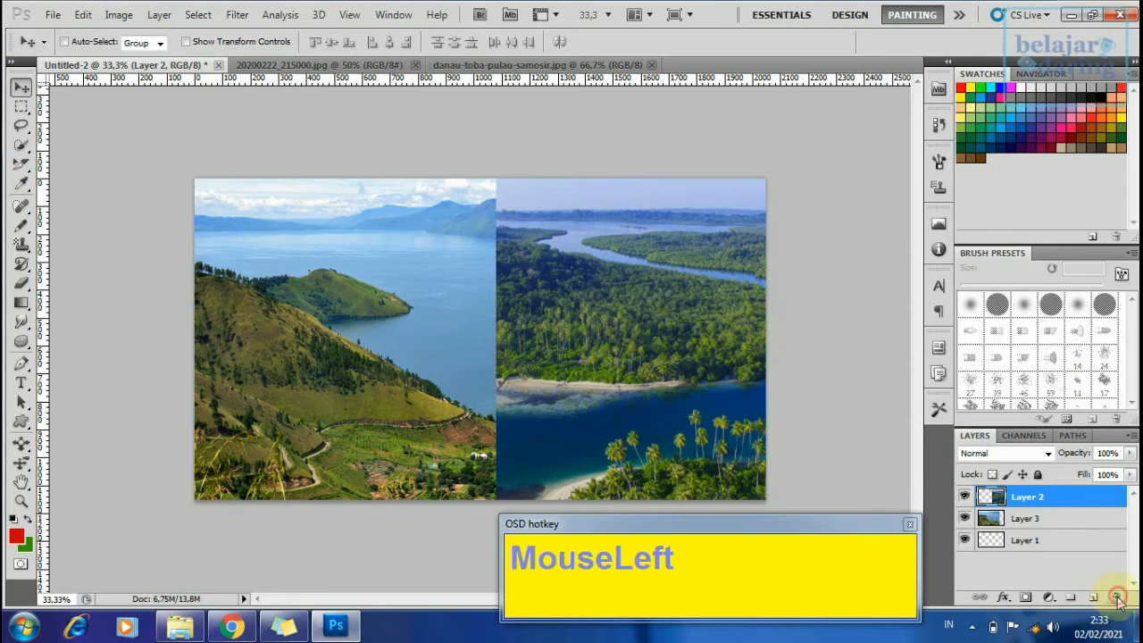
{"action": "left_click", "coordinate": [541, 239]}
{"action": "left_click", "coordinate": [52, 14]}
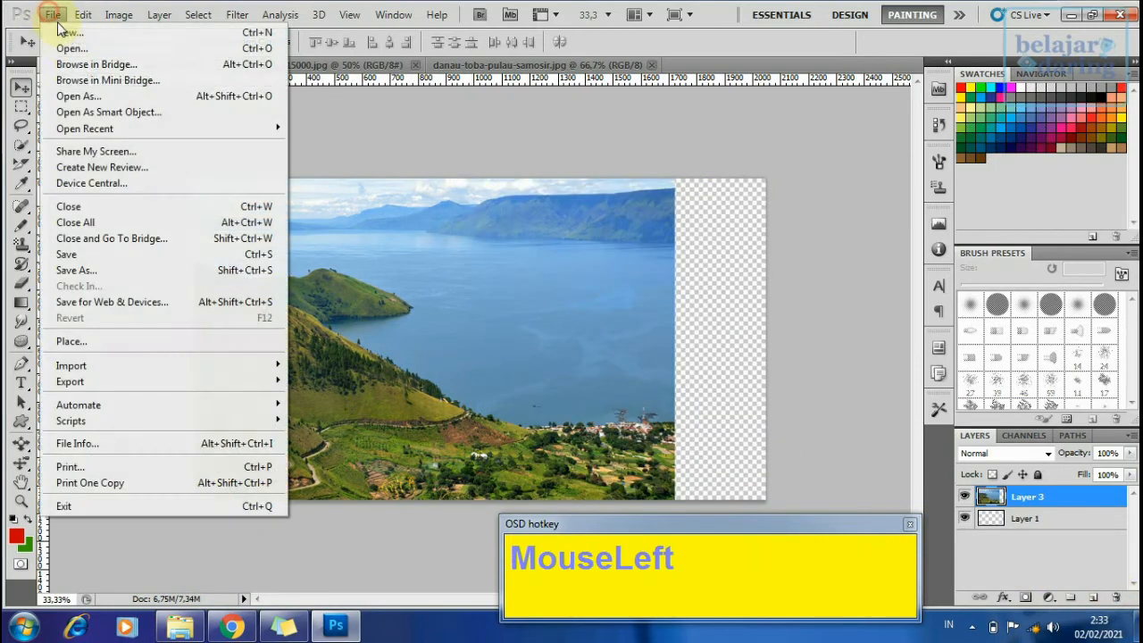
{"action": "left_click", "coordinate": [66, 49]}
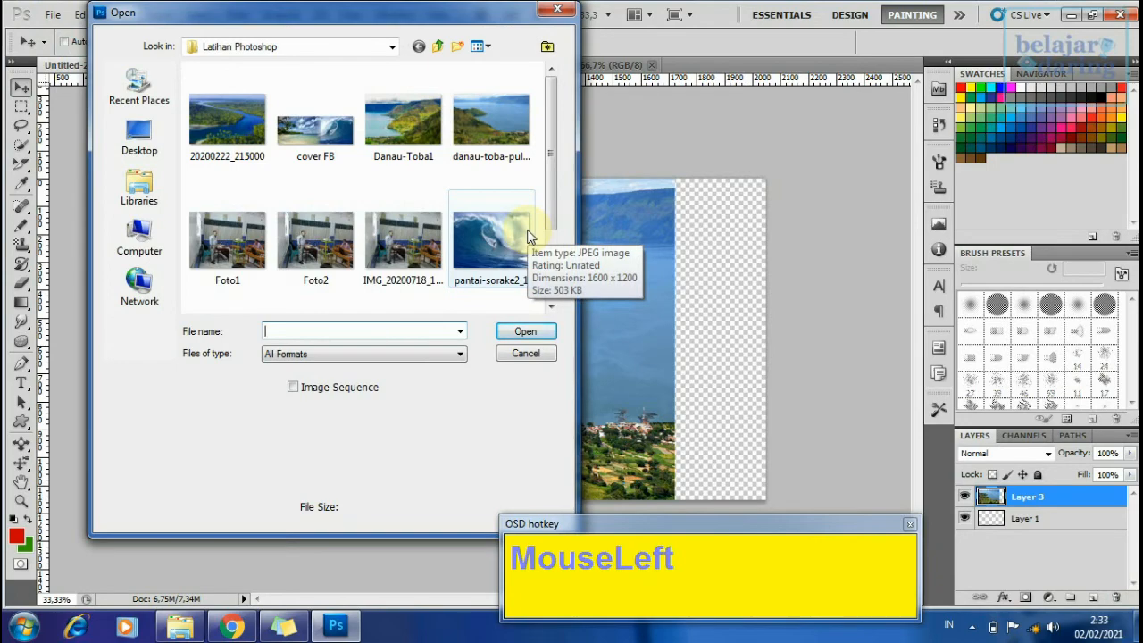
{"action": "left_click", "coordinate": [498, 122]}
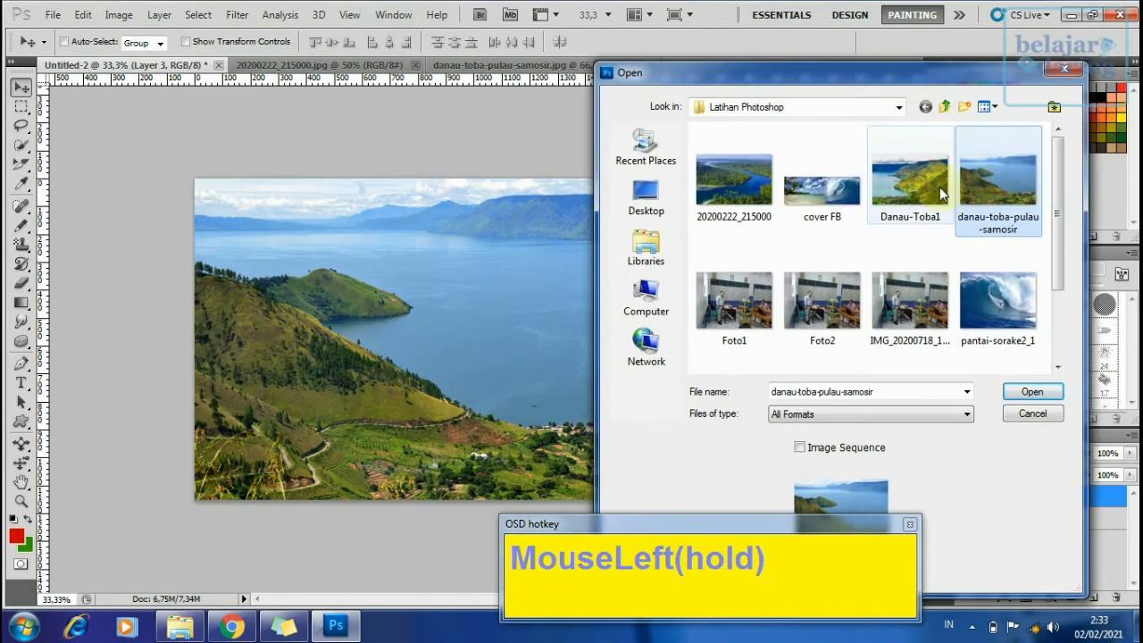
{"action": "left_click", "coordinate": [911, 195]}
{"action": "double_click", "coordinate": [910, 197]}
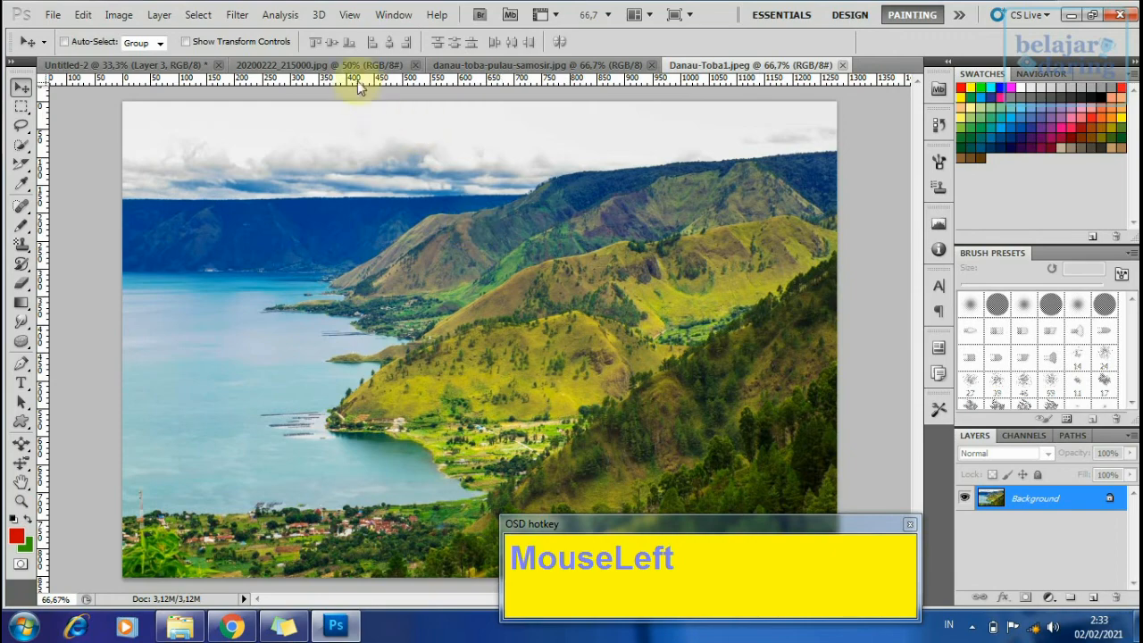
- Place Danau-Toba1.jpeg in Untitled-2 against the canvas's right edge and scale it proportionally to fill the canvas height
{"action": "left_click_drag", "start_coordinate": [445, 273], "coordinate": [523, 327]}
{"action": "left_click_drag", "start_coordinate": [607, 320], "coordinate": [637, 308]}
{"action": "left_click", "coordinate": [521, 366], "text": "ctrl+alt"}
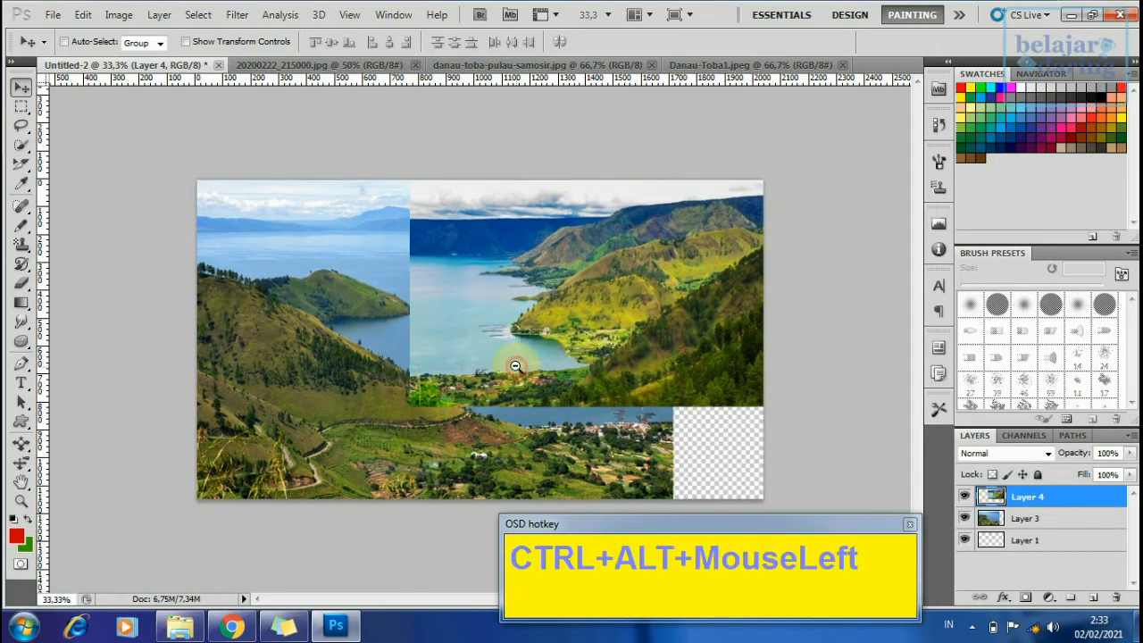
{"action": "left_click", "coordinate": [531, 359], "text": "ctrl+alt"}
{"action": "key", "text": "ctrl+t"}
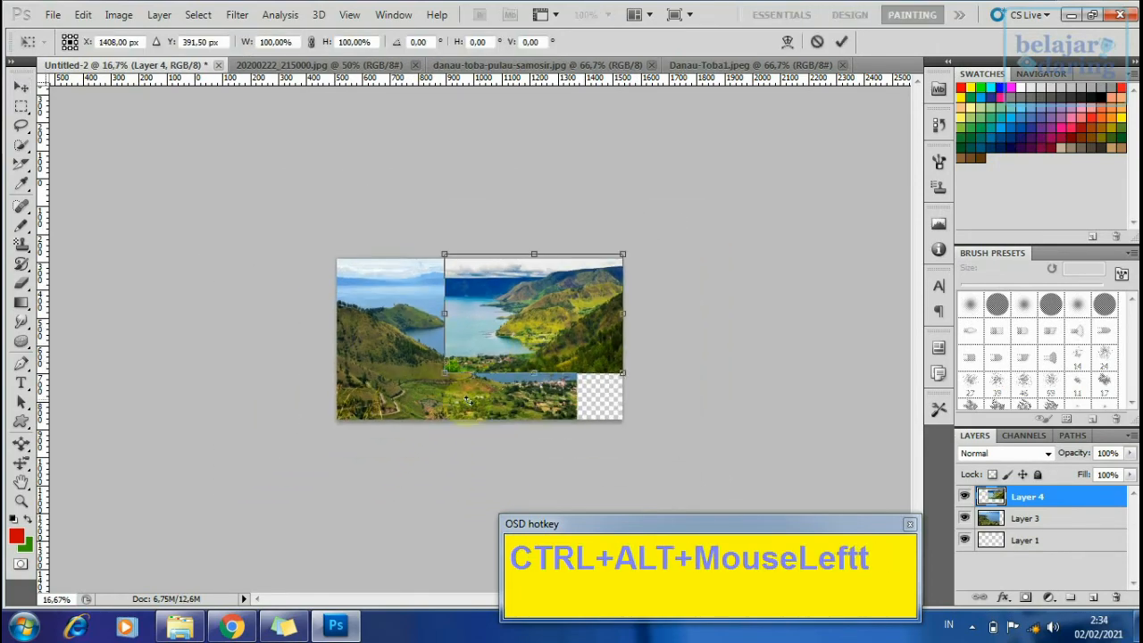
{"action": "left_click_drag", "start_coordinate": [443, 371], "coordinate": [386, 441]}
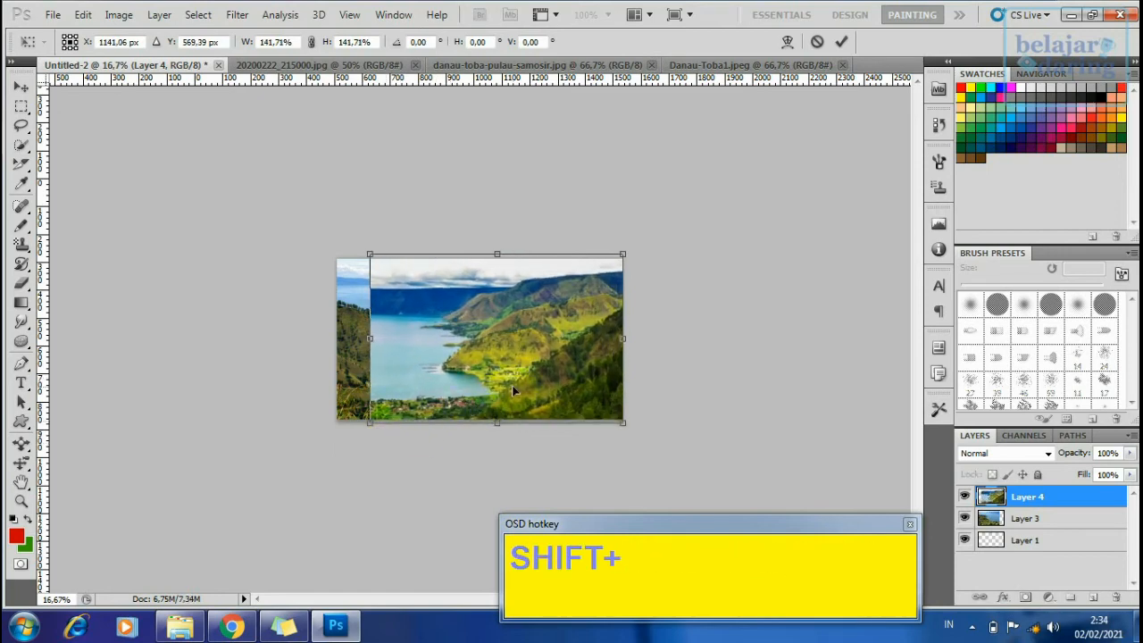
{"action": "left_click_drag", "start_coordinate": [370, 255], "coordinate": [376, 258]}
{"action": "left_click", "coordinate": [435, 367], "text": "ctrl+space"}
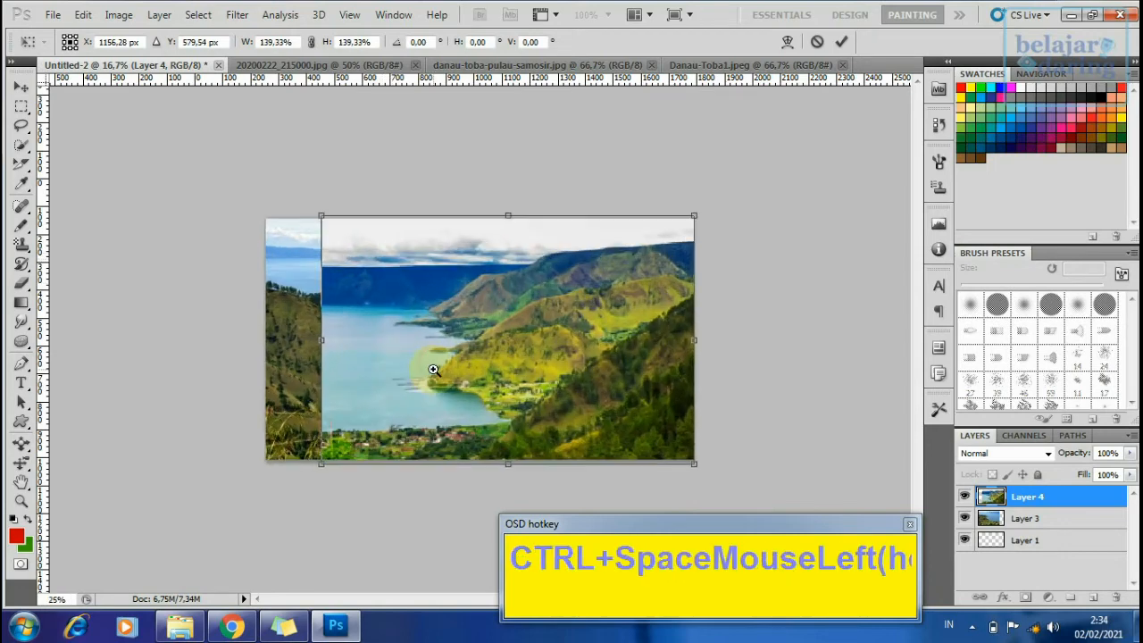
{"action": "left_click_drag", "start_coordinate": [321, 462], "coordinate": [326, 457]}
{"action": "key", "text": "Return"}
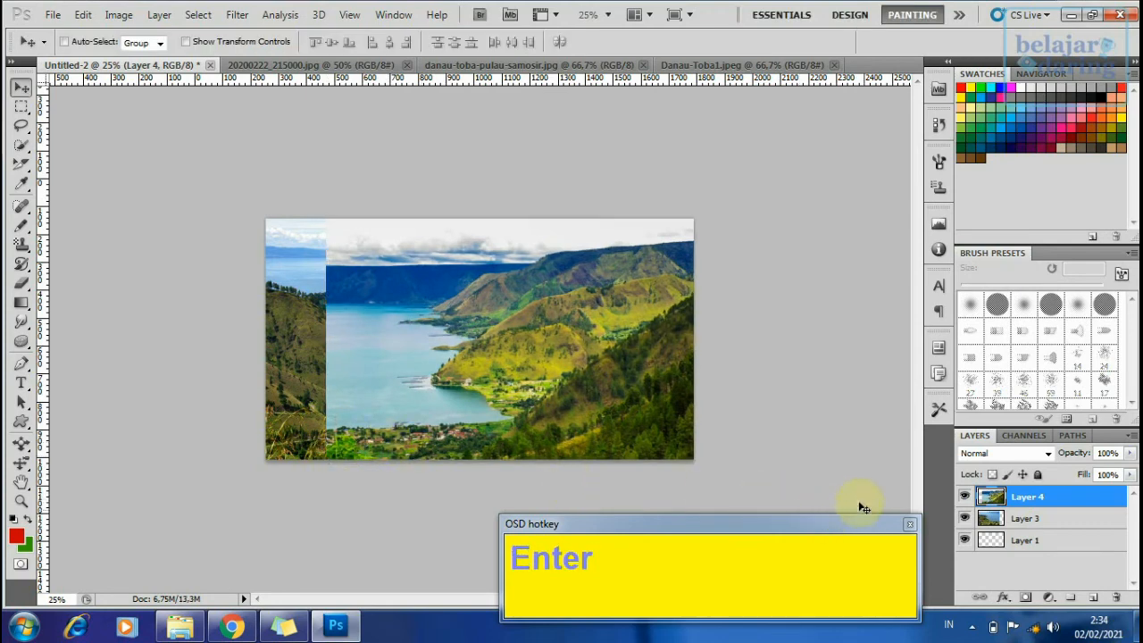
- Shift the Danau-Toba1 layer right to cover about two thirds of the canvas, and move the danau-toba-pulau-samosir layer left past the canvas edge
{"action": "left_click_drag", "start_coordinate": [586, 403], "coordinate": [686, 402]}
{"action": "left_click_drag", "start_coordinate": [378, 417], "coordinate": [304, 420]}
{"action": "left_click", "coordinate": [486, 391], "text": "ctrl"}
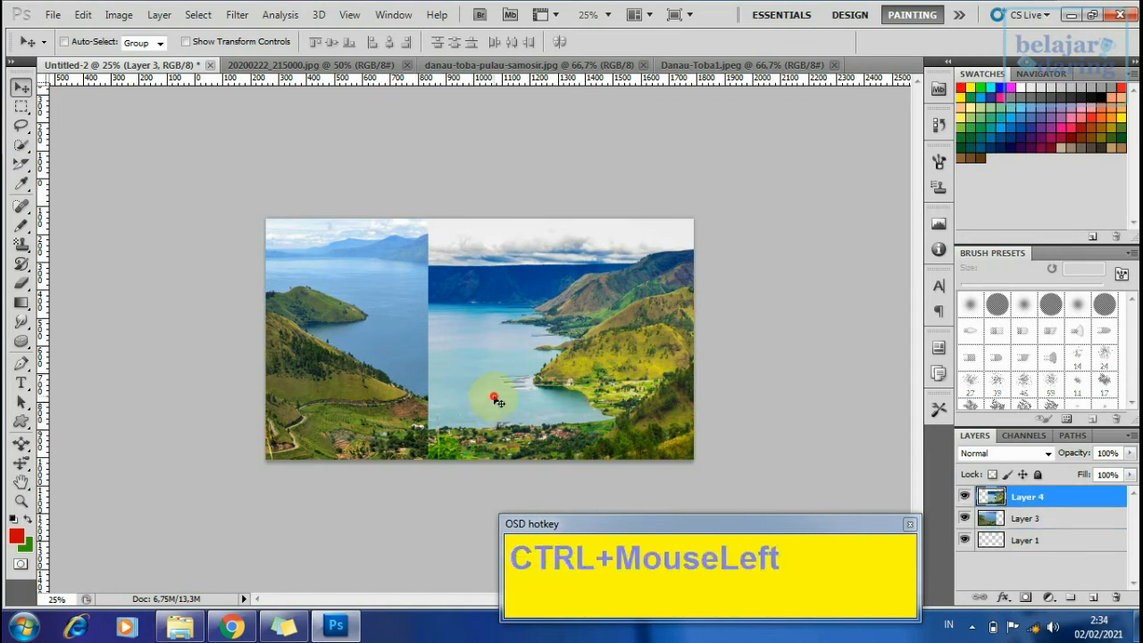
{"action": "mouse_move", "coordinate": [486, 391]}
{"action": "left_mouse_down"}
{"action": "mouse_move", "coordinate": [550, 391]}
{"action": "mouse_move", "coordinate": [500, 412]}
{"action": "mouse_move", "coordinate": [500, 391]}
{"action": "left_mouse_up"}
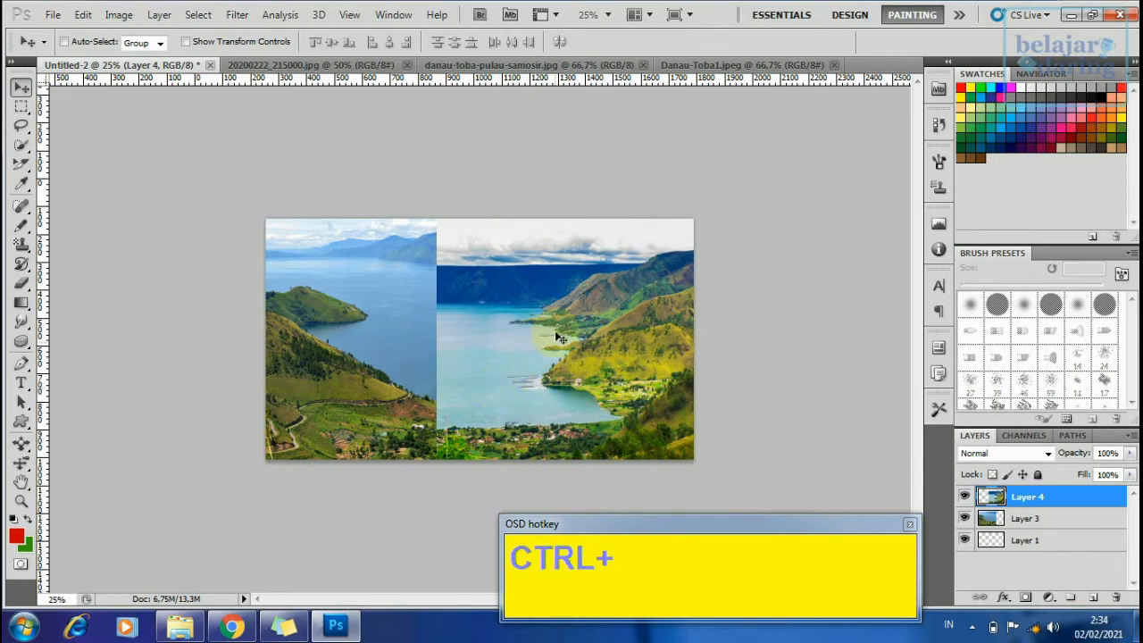
{"action": "key", "text": "ctrl+t"}
{"action": "left_click_drag", "start_coordinate": [570, 324], "coordinate": [543, 312]}
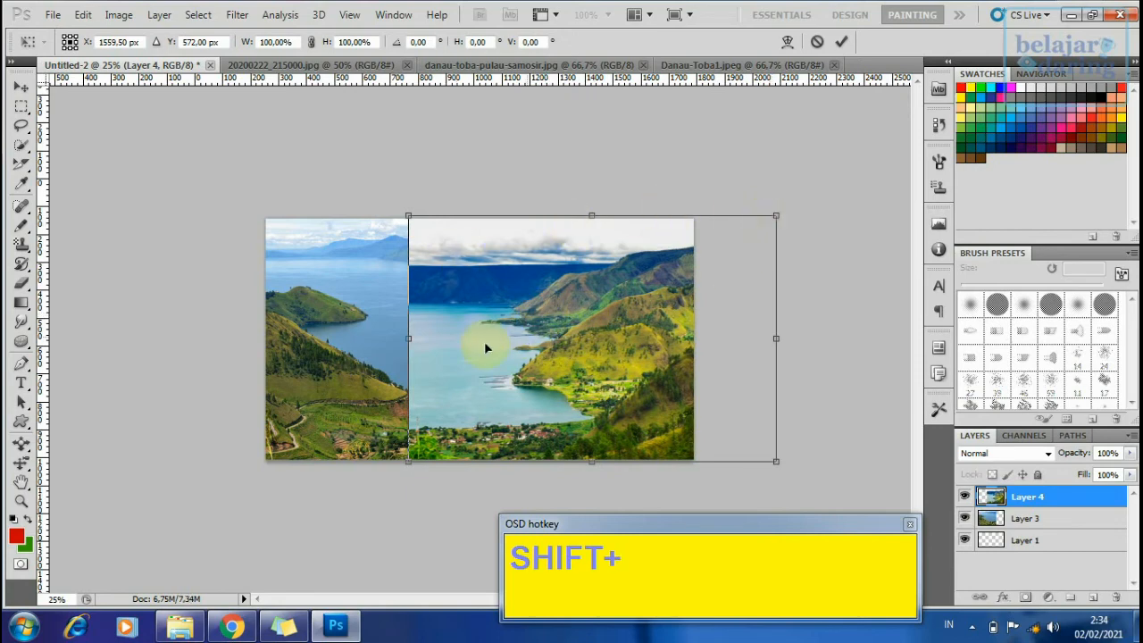
{"action": "key", "text": "Return"}
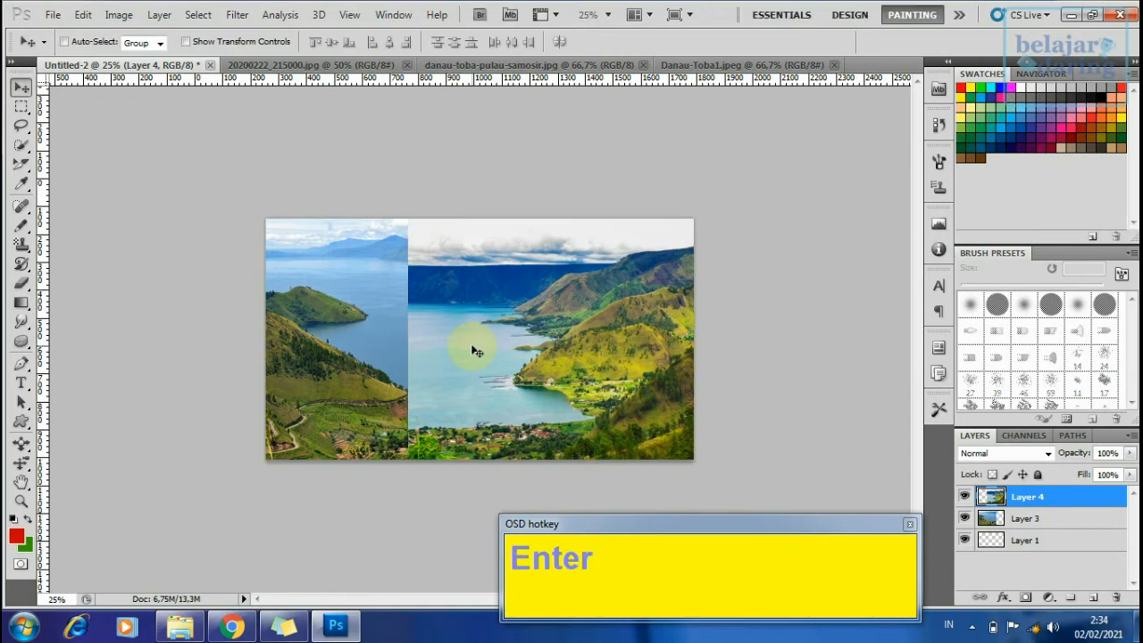
- Stack the danau-toba-pulau-samosir layer above the Danau-Toba1 layer and enlarge it proportionally slightly beyond the canvas height
{"action": "left_click_drag", "start_coordinate": [1040, 518], "coordinate": [1040, 493]}
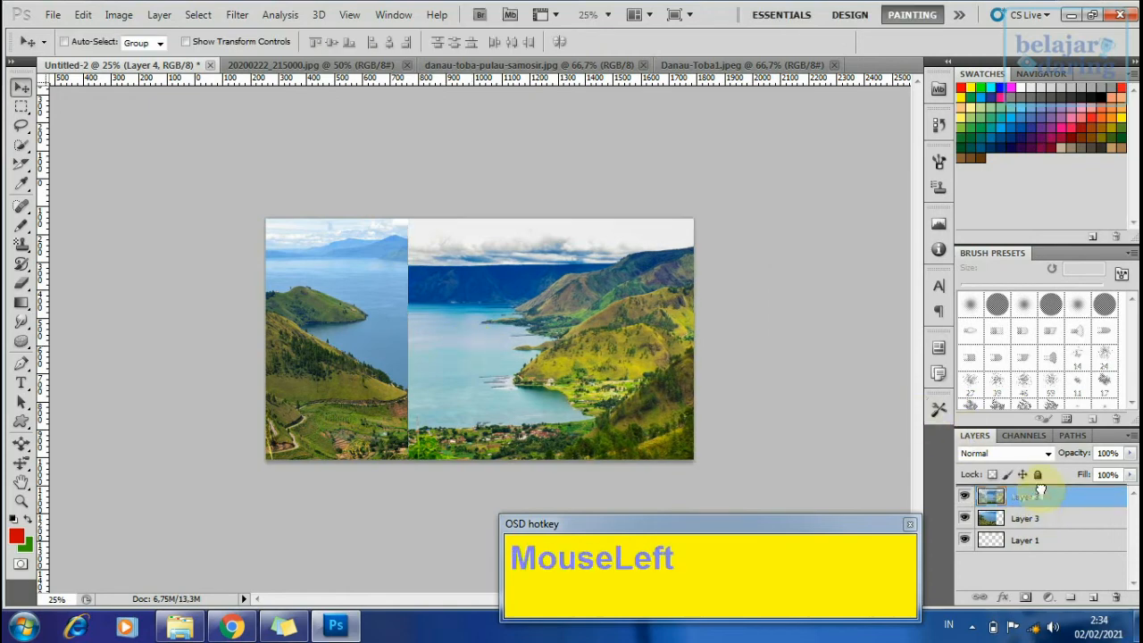
{"action": "left_click", "coordinate": [453, 389]}
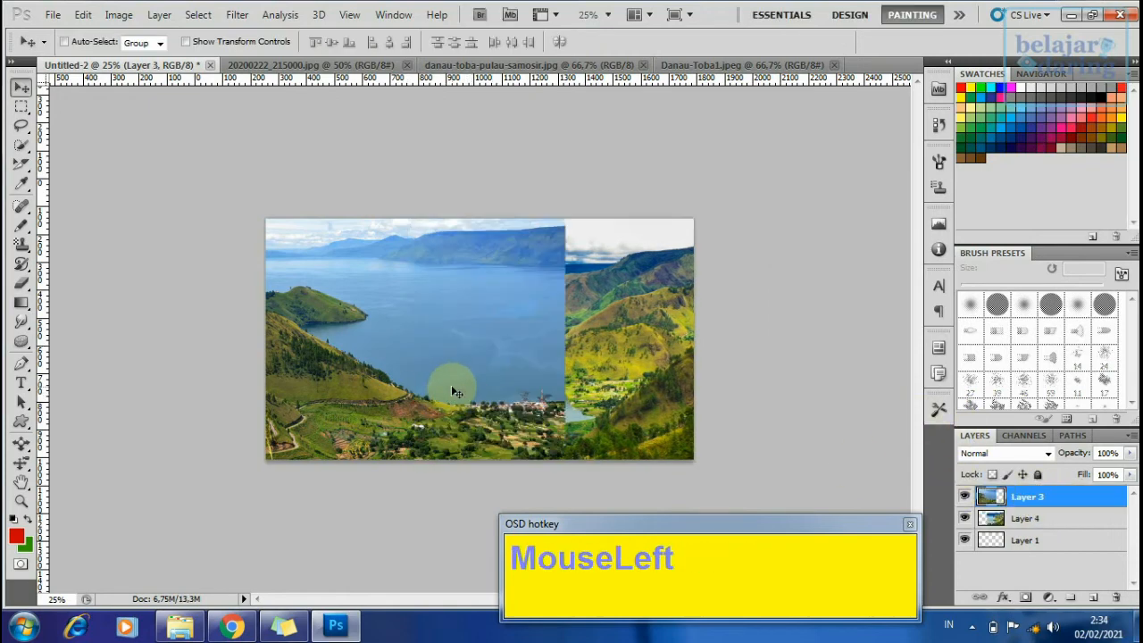
{"action": "key", "text": "ctrl+t"}
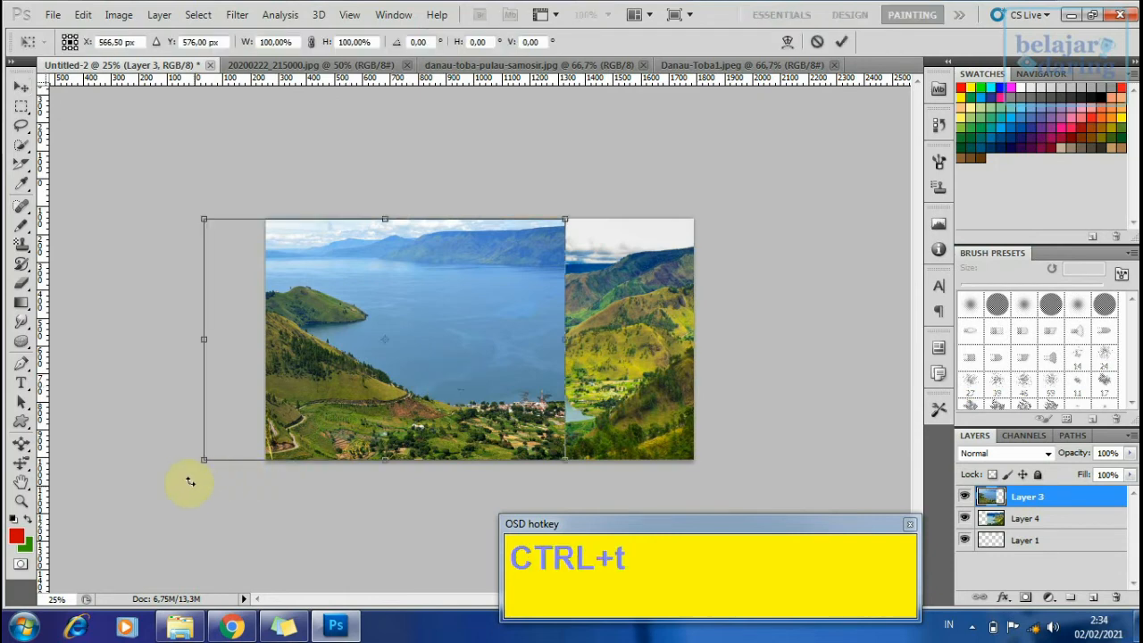
{"action": "left_click_drag", "start_coordinate": [201, 458], "coordinate": [153, 493]}
{"action": "left_click_drag", "start_coordinate": [382, 396], "coordinate": [394, 403]}
{"action": "left_click_drag", "start_coordinate": [577, 219], "coordinate": [582, 214]}
{"action": "key", "text": "Return"}
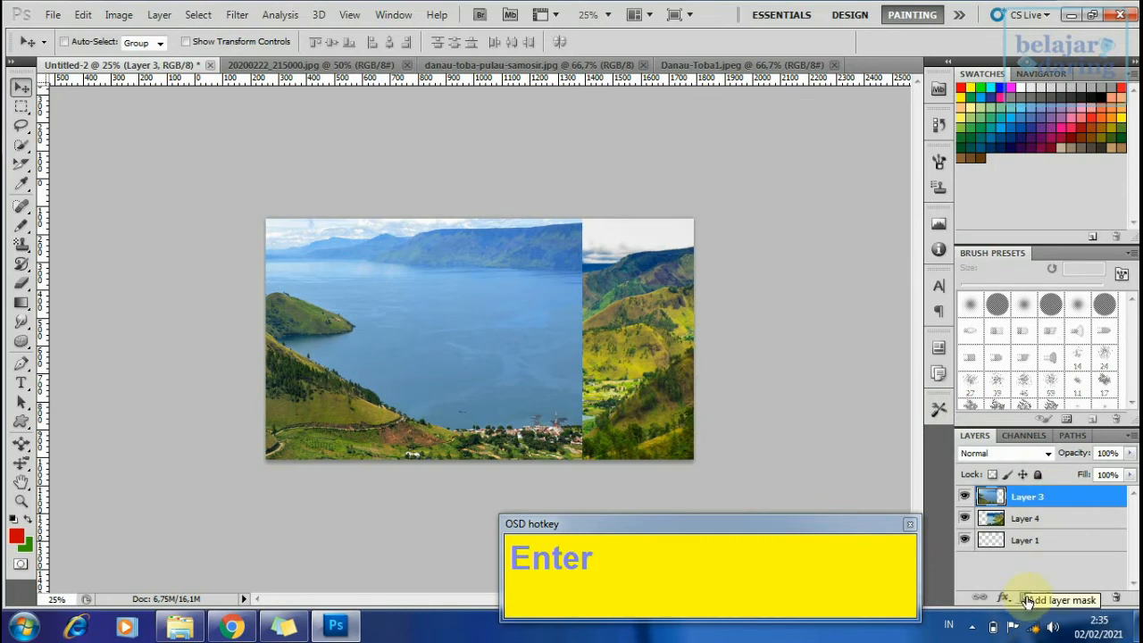
- Add a layer mask to Layer 3 and draw a short horizontal white-to-black linear gradient, fading its right side into the Danau-Toba1 photo
{"action": "left_click", "coordinate": [1026, 600]}
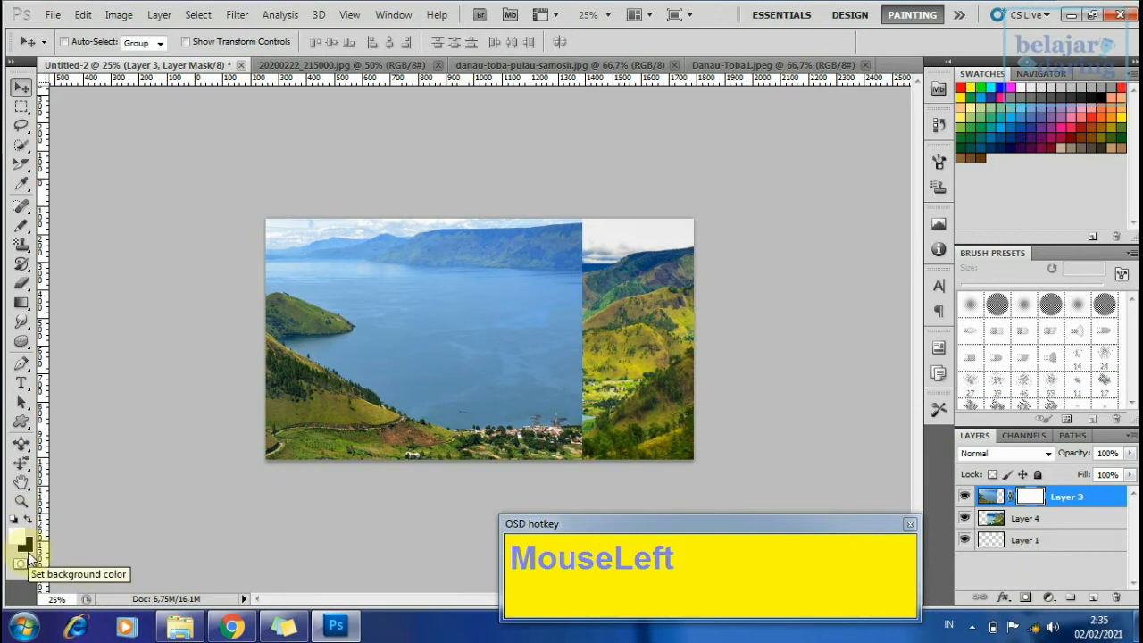
{"action": "left_click", "coordinate": [21, 304]}
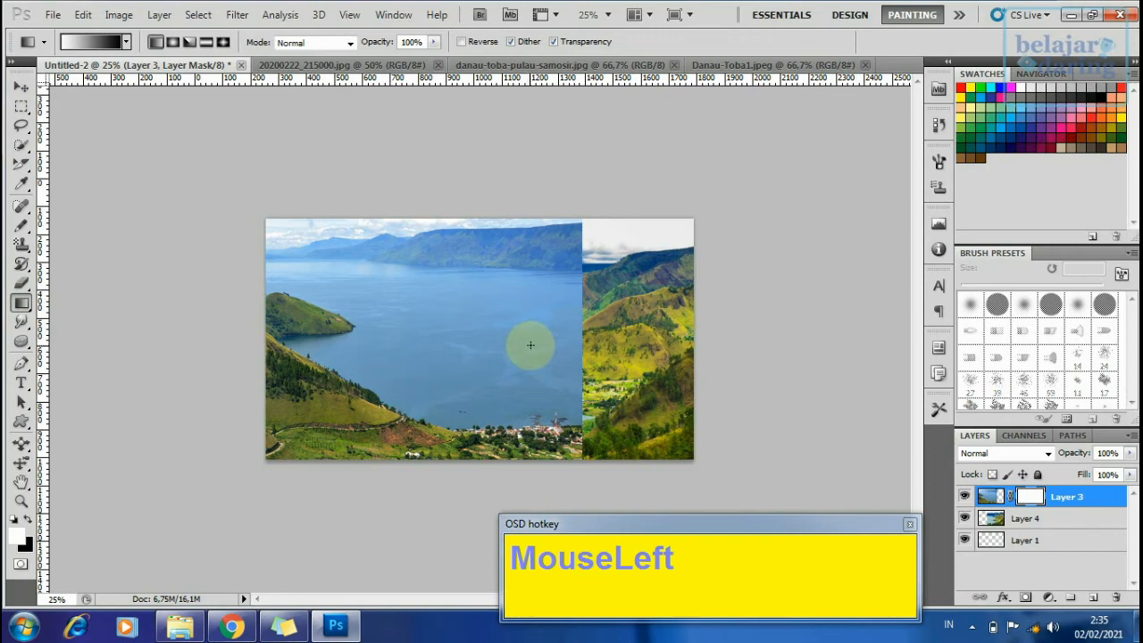
{"action": "left_click_drag", "start_coordinate": [522, 344], "coordinate": [569, 339]}
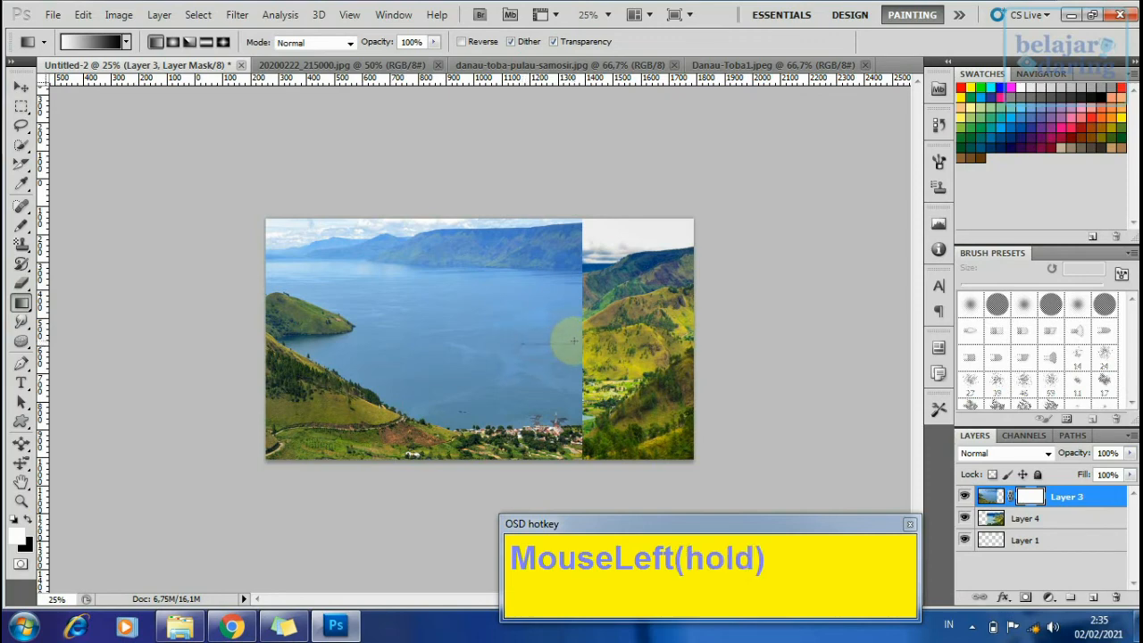
{"action": "left_click_drag", "start_coordinate": [572, 340], "coordinate": [573, 340]}
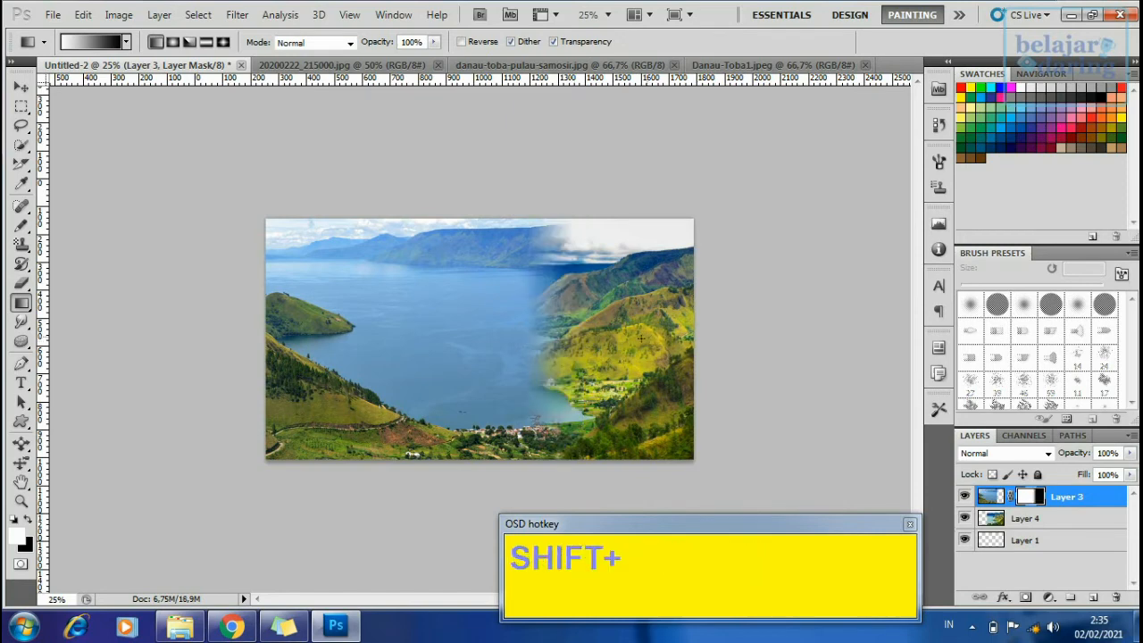
{"action": "key", "text": "ctrl+z"}
{"action": "left_click_drag", "start_coordinate": [492, 345], "coordinate": [550, 340]}
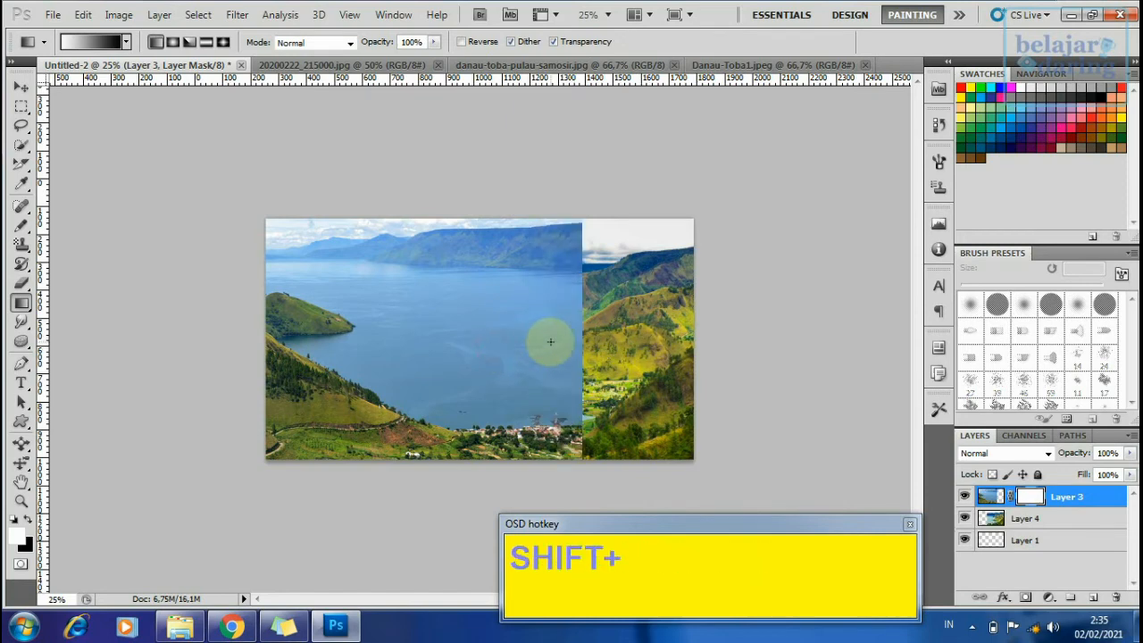
{"action": "key", "text": "ctrl+z"}
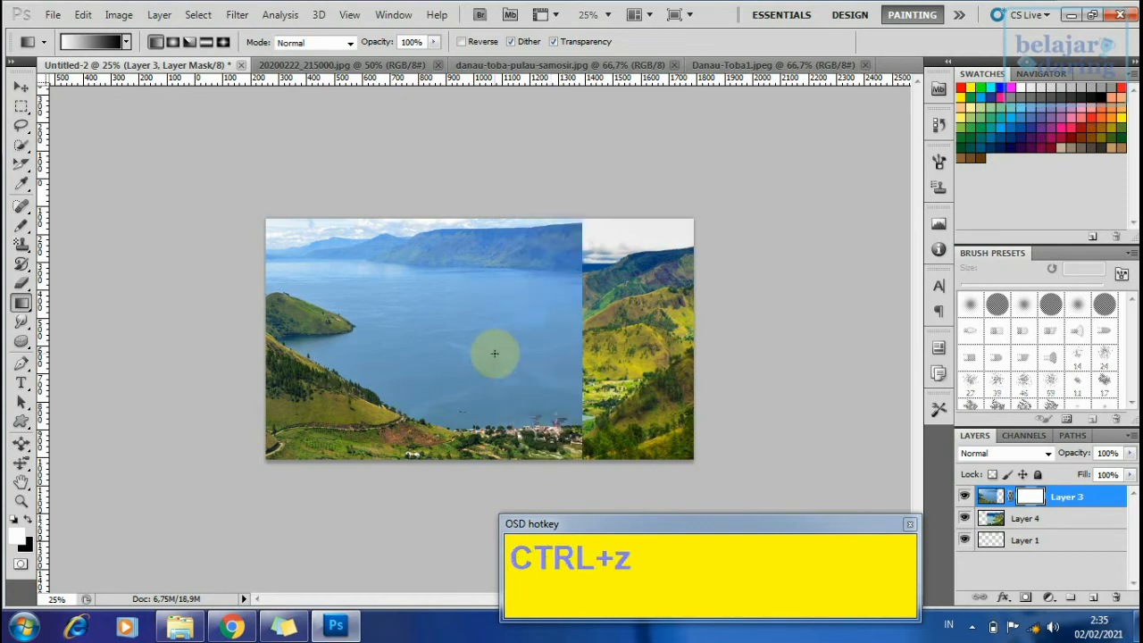
{"action": "left_click_drag", "start_coordinate": [477, 339], "coordinate": [546, 337]}
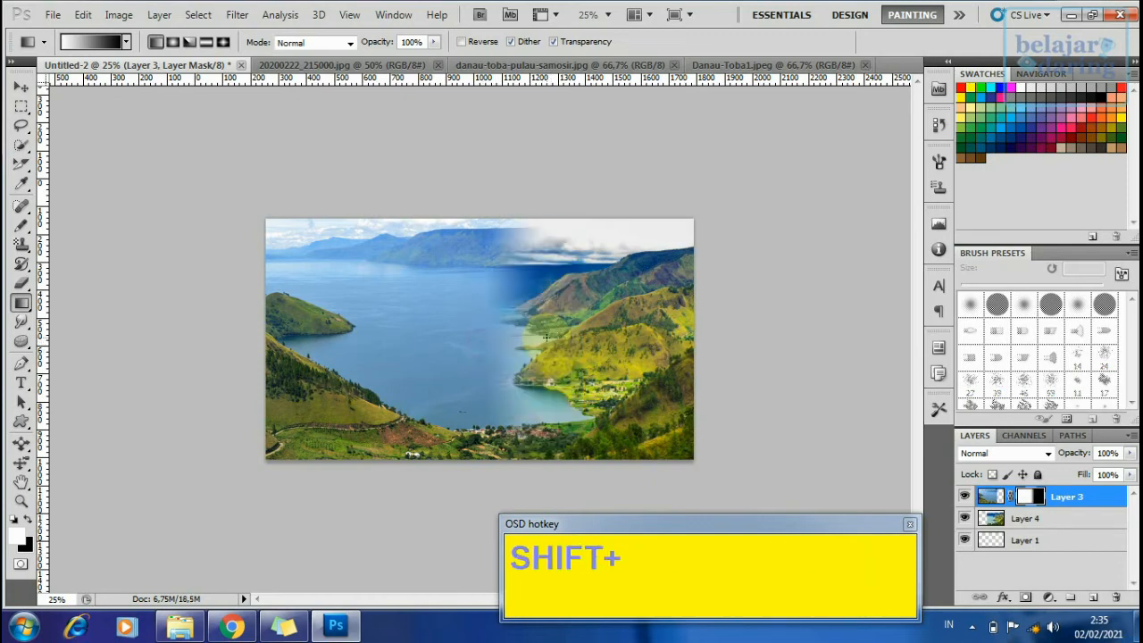
- Undo the last gradient on Layer 3's mask and redraw a white-to-black linear gradient across the lake's center for a softer blend
{"action": "key", "text": "ctrl+z"}
{"action": "left_click_drag", "start_coordinate": [453, 354], "coordinate": [555, 336]}
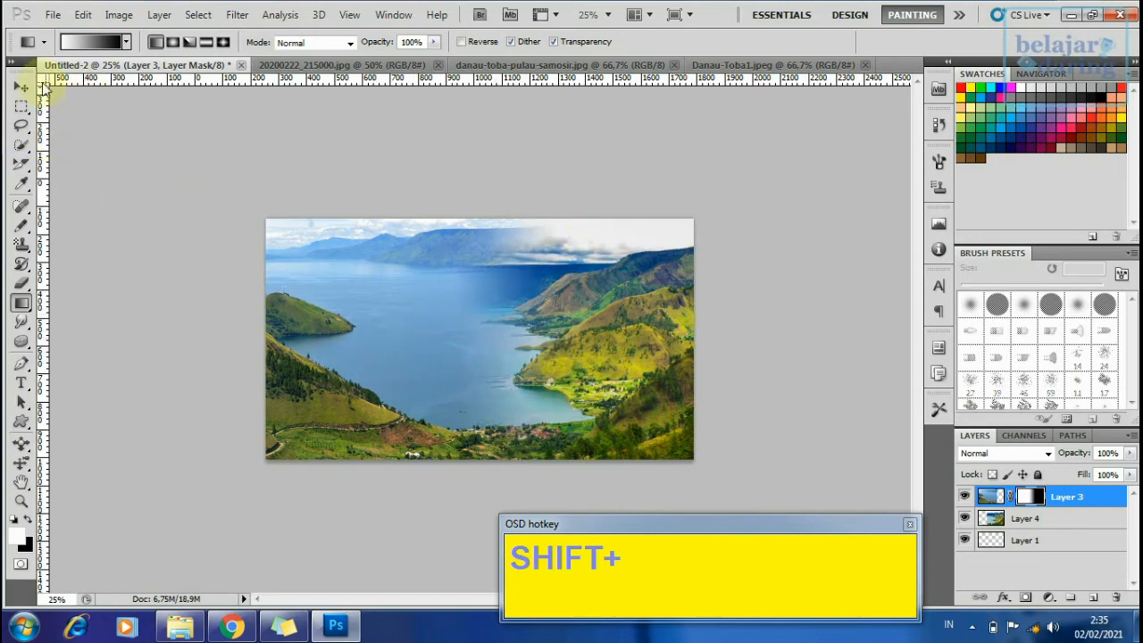
{"action": "left_click", "coordinate": [21, 88]}
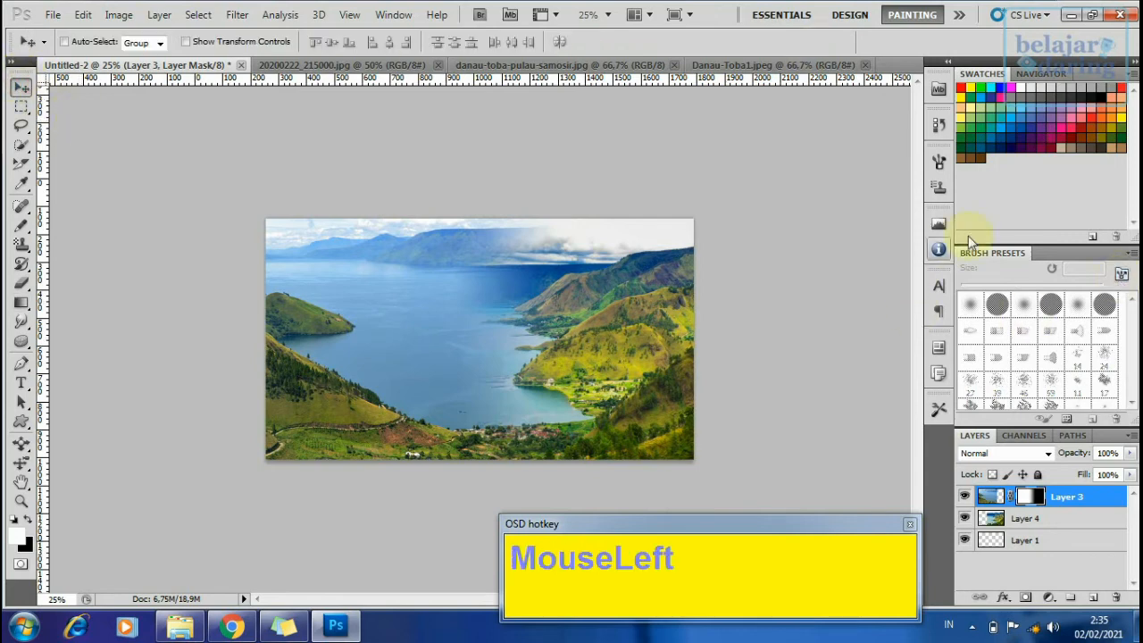
{"action": "left_click", "coordinate": [965, 202]}
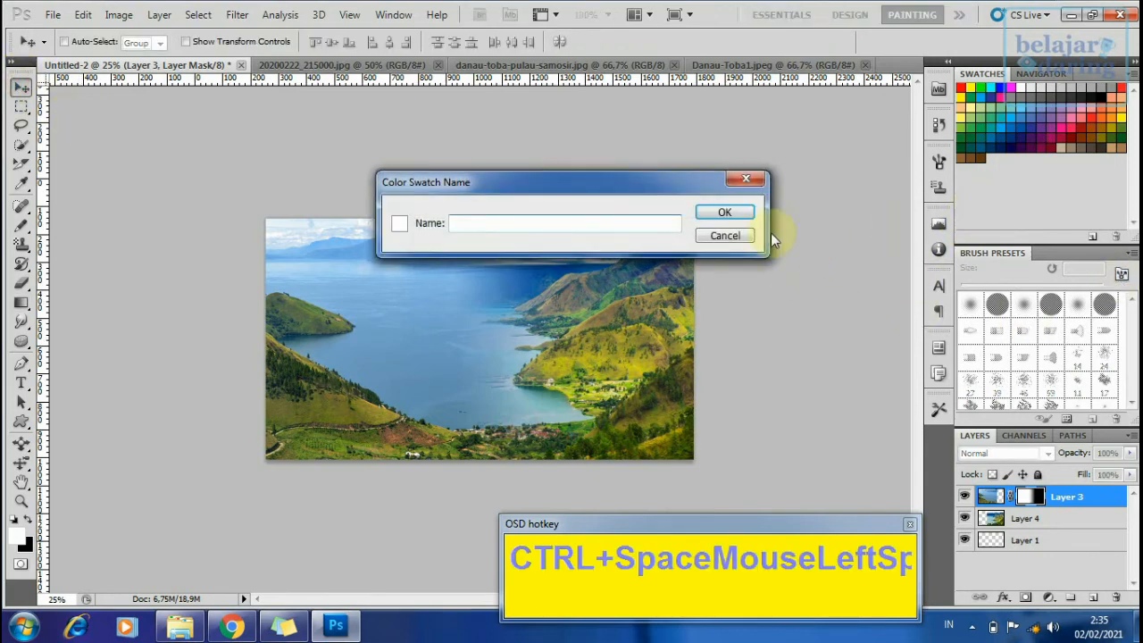
{"action": "key", "text": "Escape"}
{"action": "left_click", "coordinate": [577, 294], "text": "ctrl"}
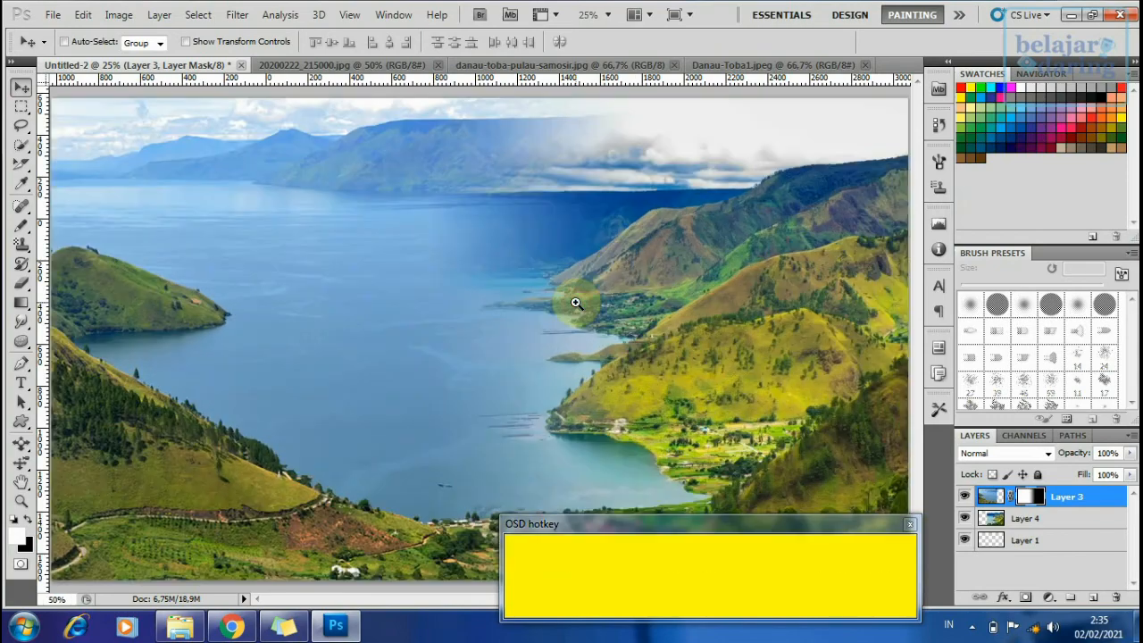
{"action": "left_click", "coordinate": [561, 360], "text": "ctrl+alt"}
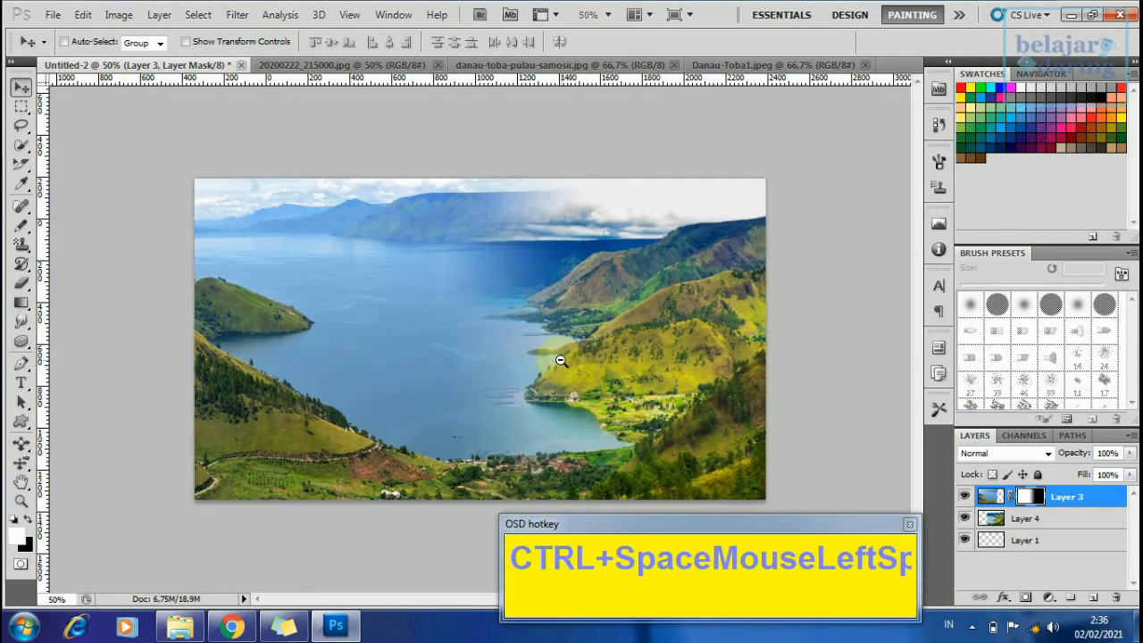
- Start saving the blended image under a new file name, Cover Youtube, in the Latihan Photoshop folder
{"action": "left_click", "coordinate": [53, 18]}
{"action": "left_click", "coordinate": [203, 262]}
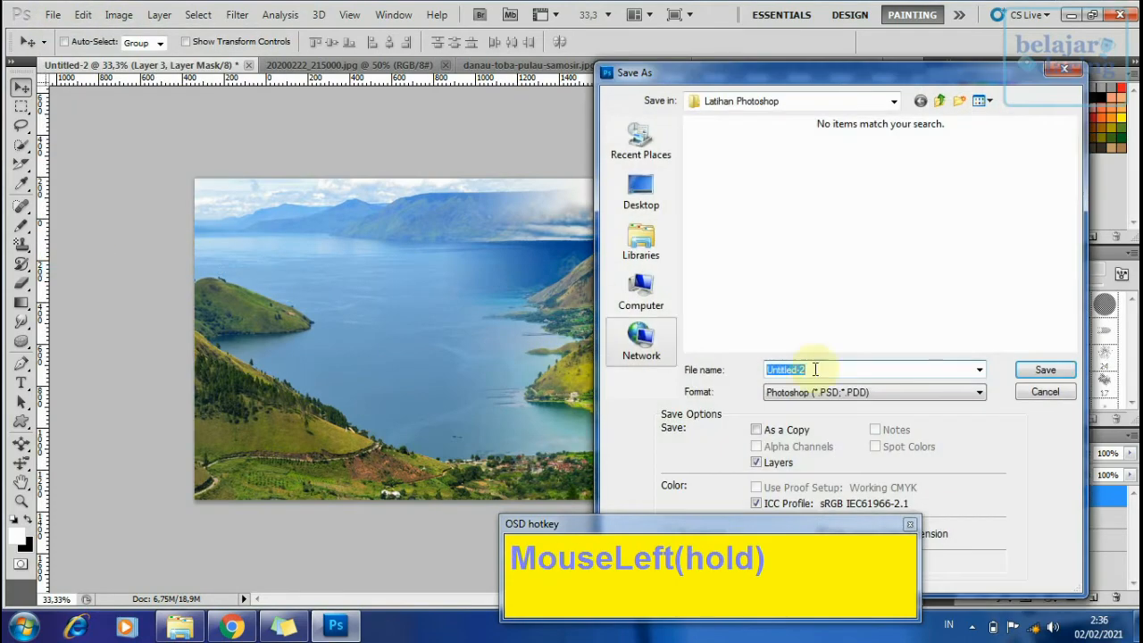
{"action": "left_click", "coordinate": [906, 393]}
{"action": "left_click", "coordinate": [906, 391]}
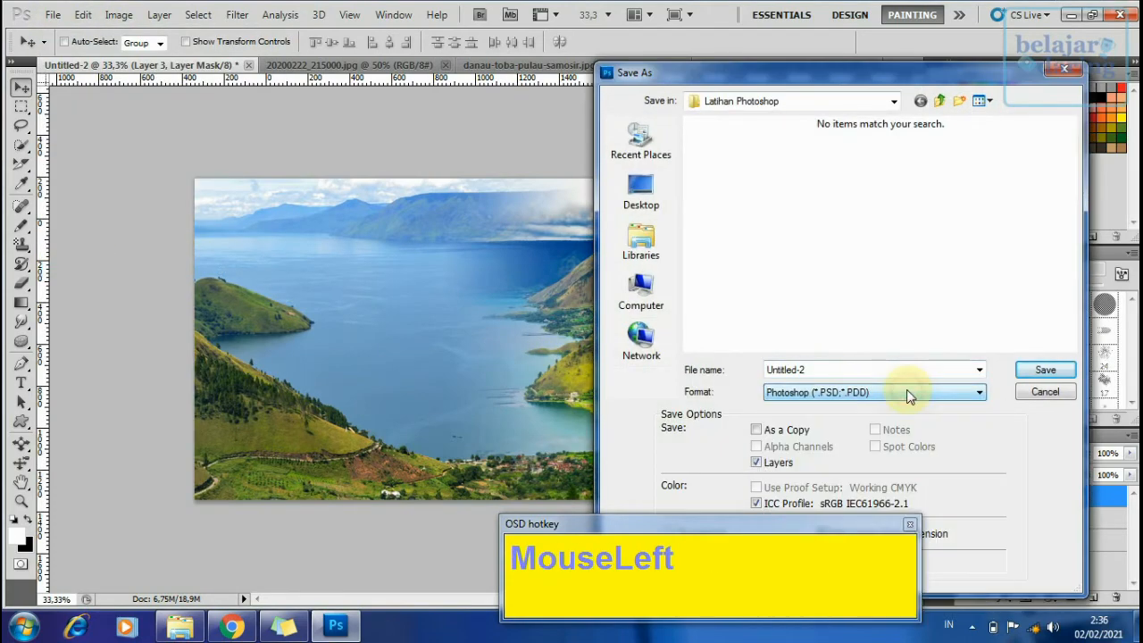
{"action": "left_click", "coordinate": [907, 394]}
{"action": "left_click", "coordinate": [906, 391]}
{"action": "left_click", "coordinate": [877, 370]}
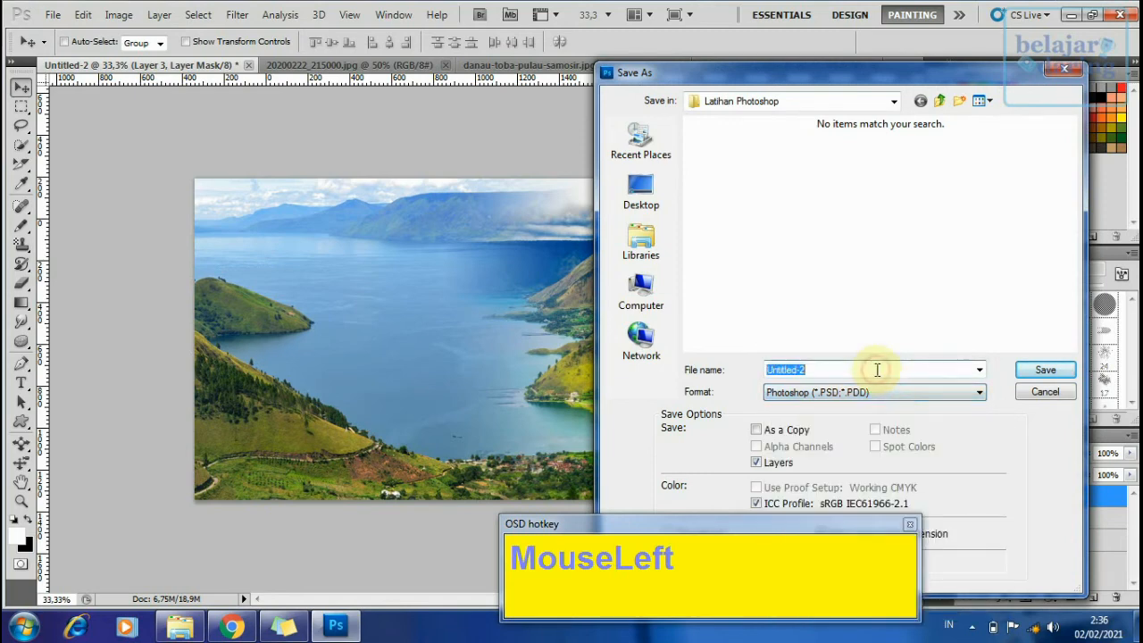
{"action": "type", "text": "Co"}
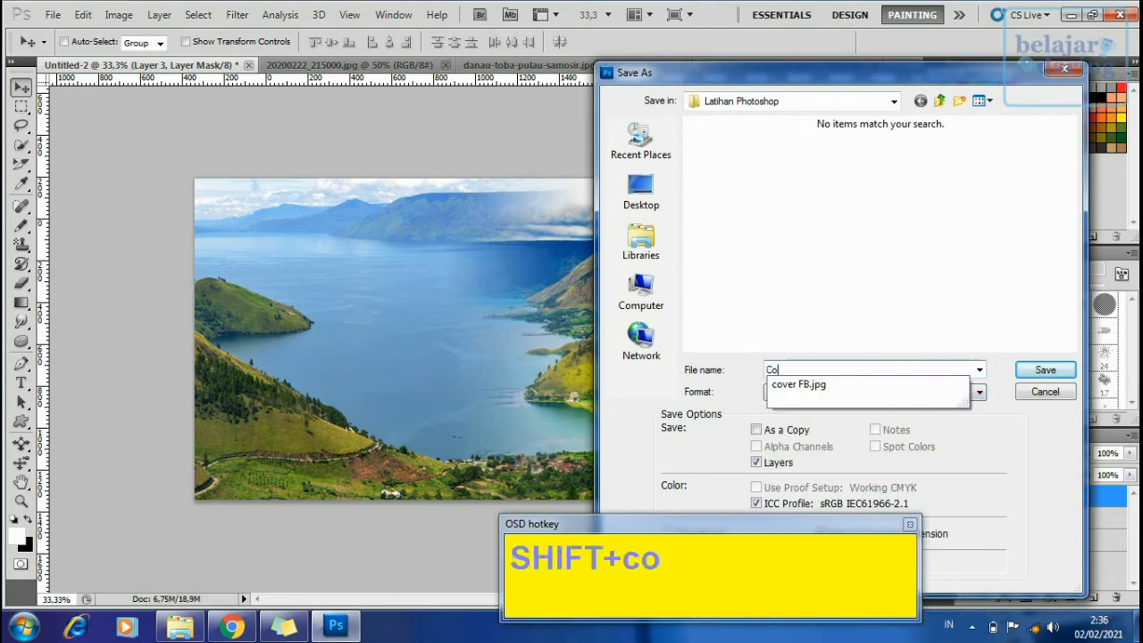
{"action": "type", "text": "ver"}
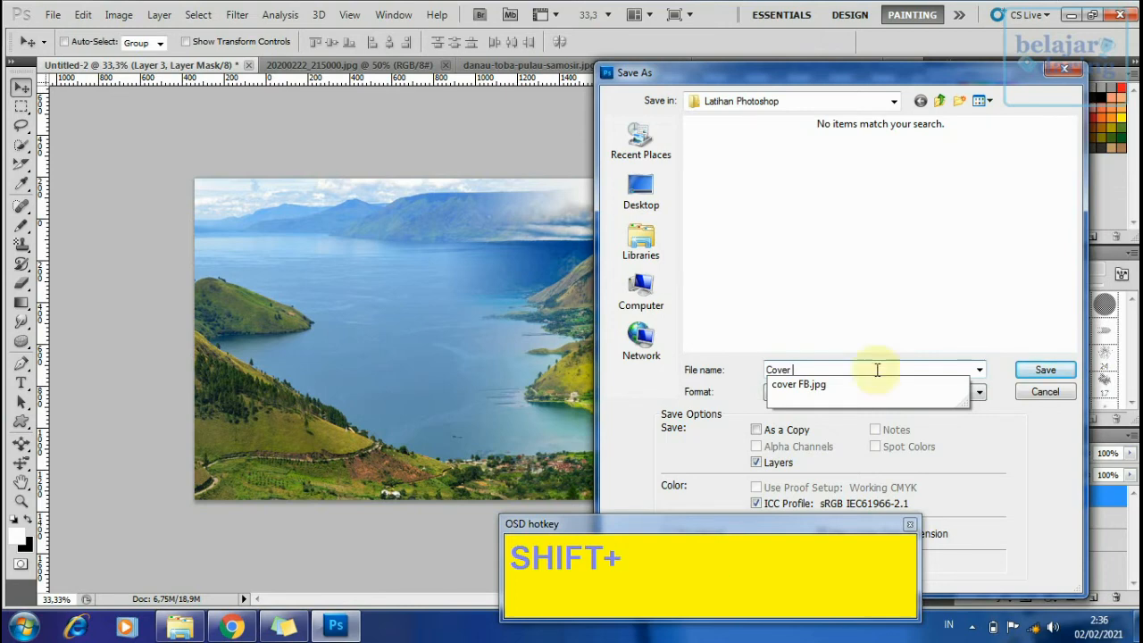
{"action": "type", "text": " Yout"}
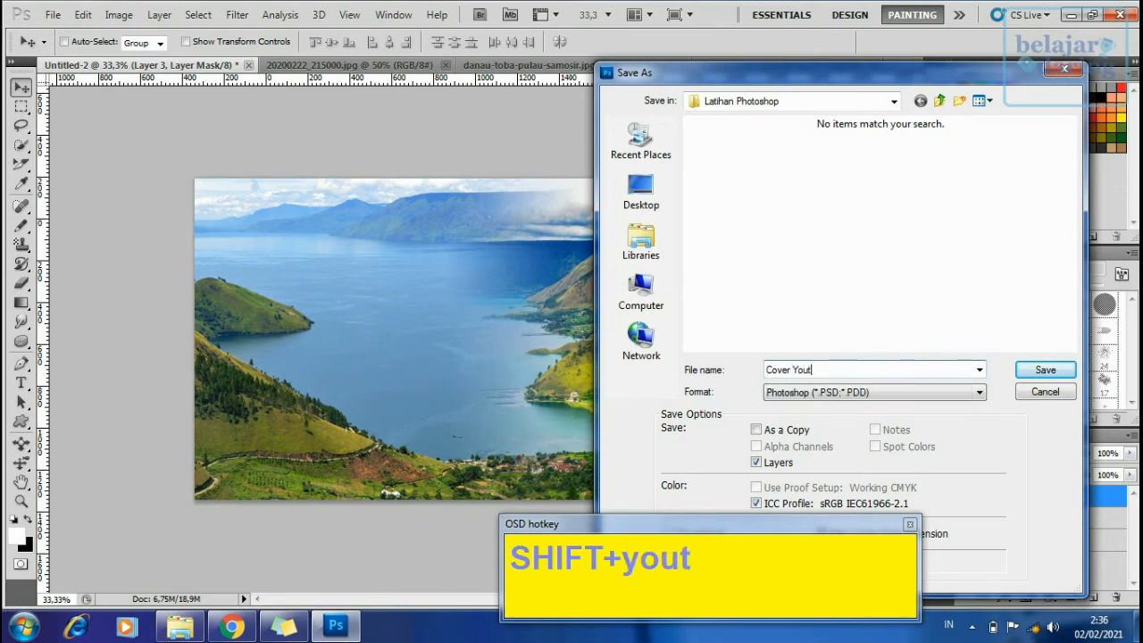
{"action": "type", "text": "tube"}
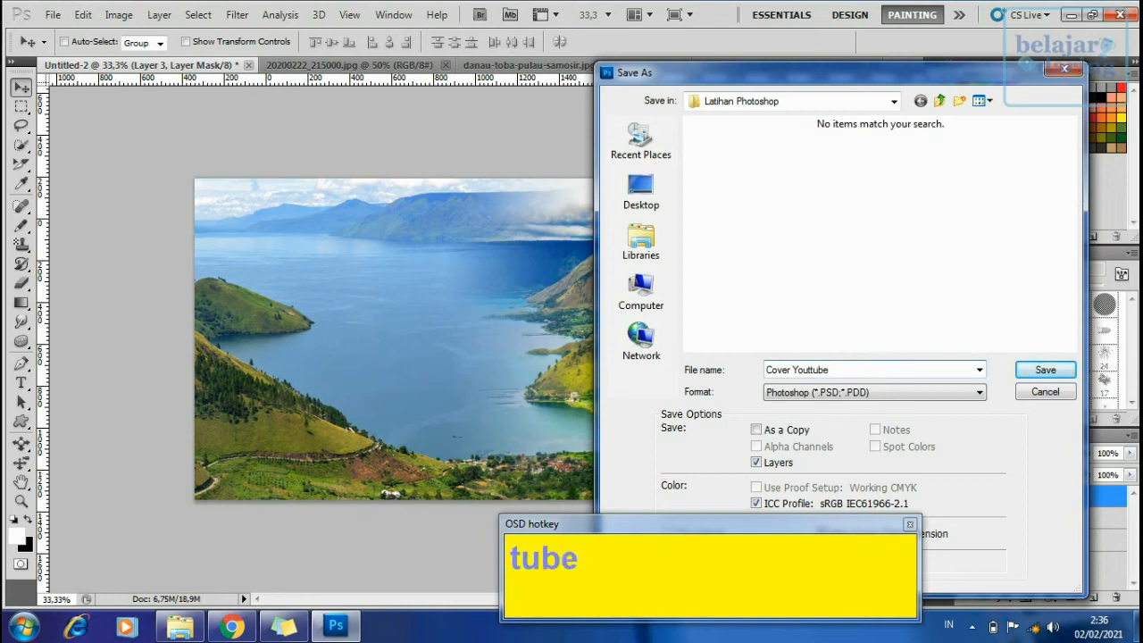
{"action": "key", "text": "BackSpace"}
{"action": "key", "text": "BackSpace"}
{"action": "key", "text": "BackSpace"}
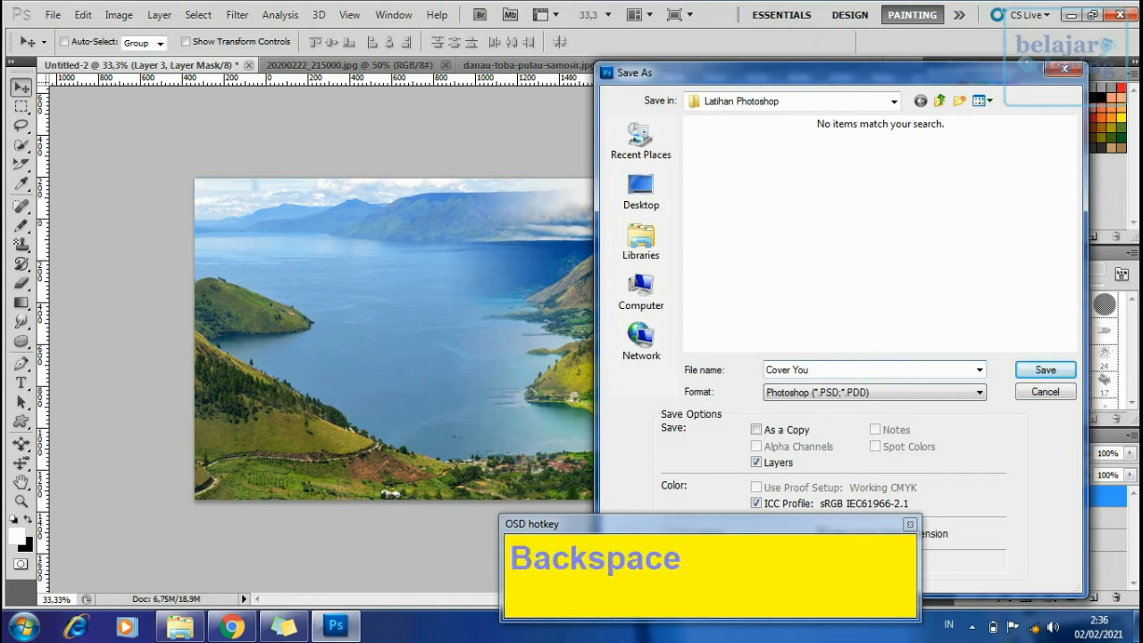
{"action": "type", "text": "tube"}
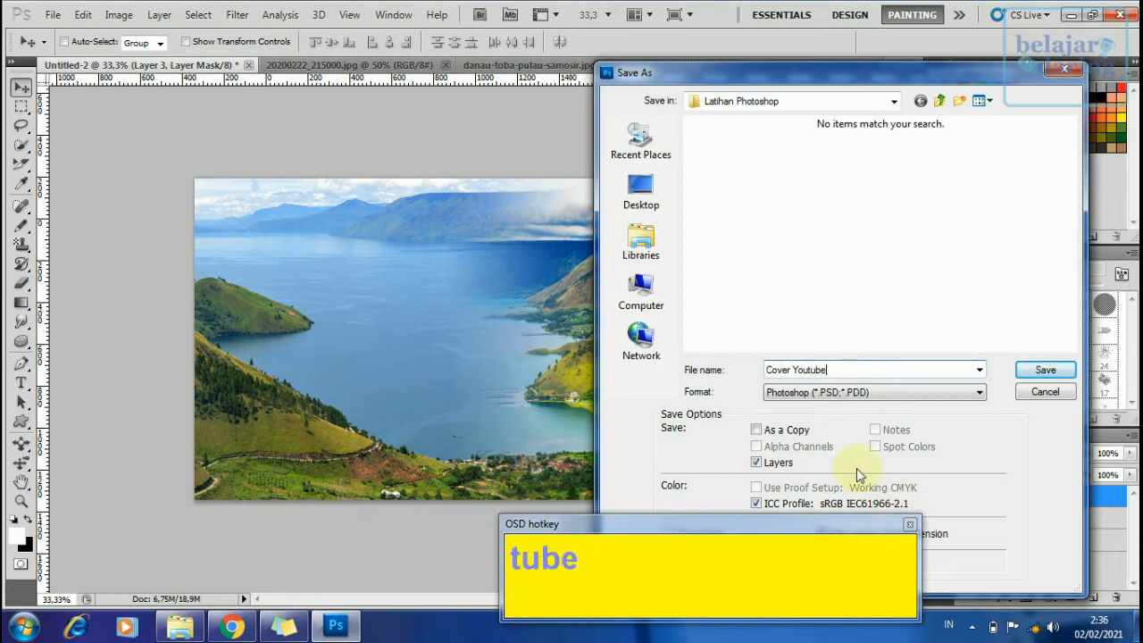
- Set the save format to JPEG and save Cover Youtube.jpg with Medium quality 5 and the Progressive option with 3 scans
{"action": "left_click_drag", "start_coordinate": [802, 69], "coordinate": [406, 45]}
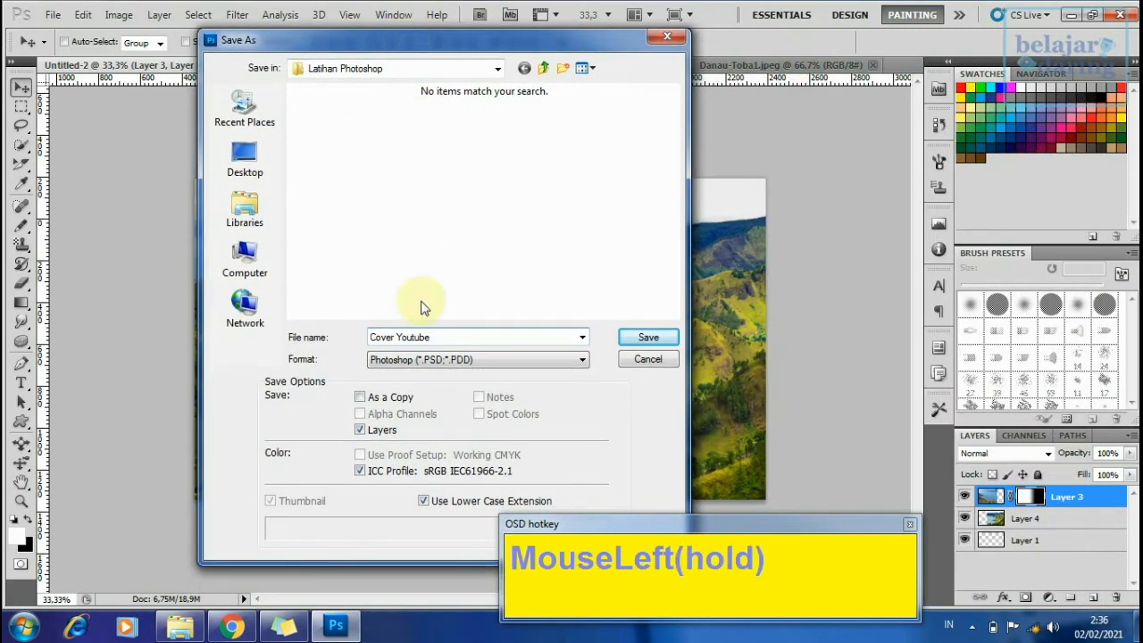
{"action": "left_click", "coordinate": [446, 360]}
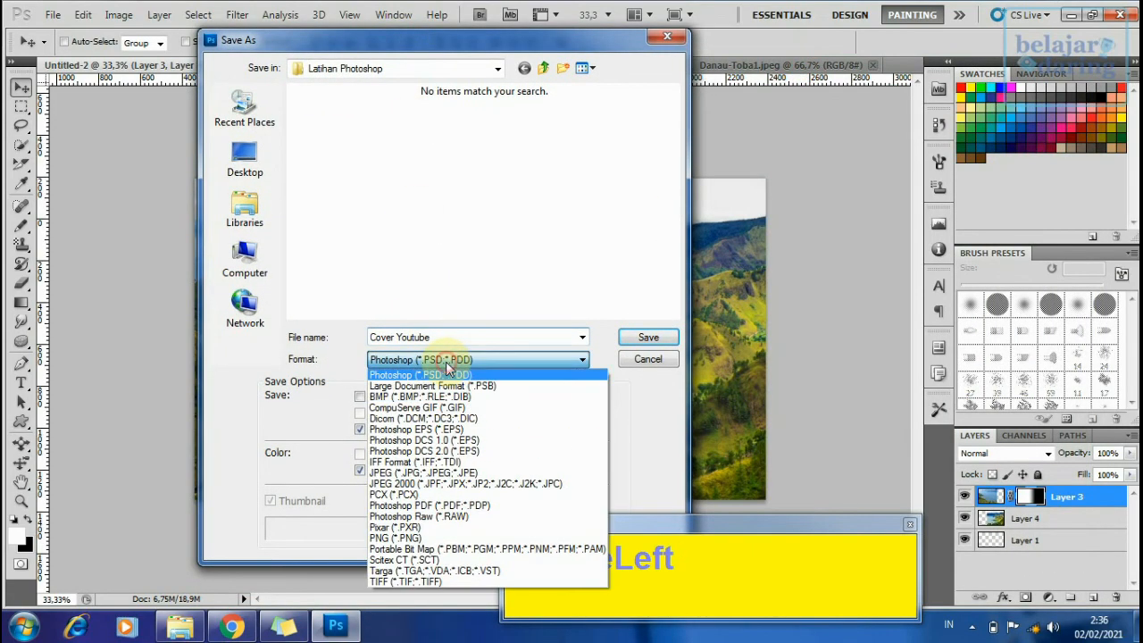
{"action": "left_click", "coordinate": [450, 476]}
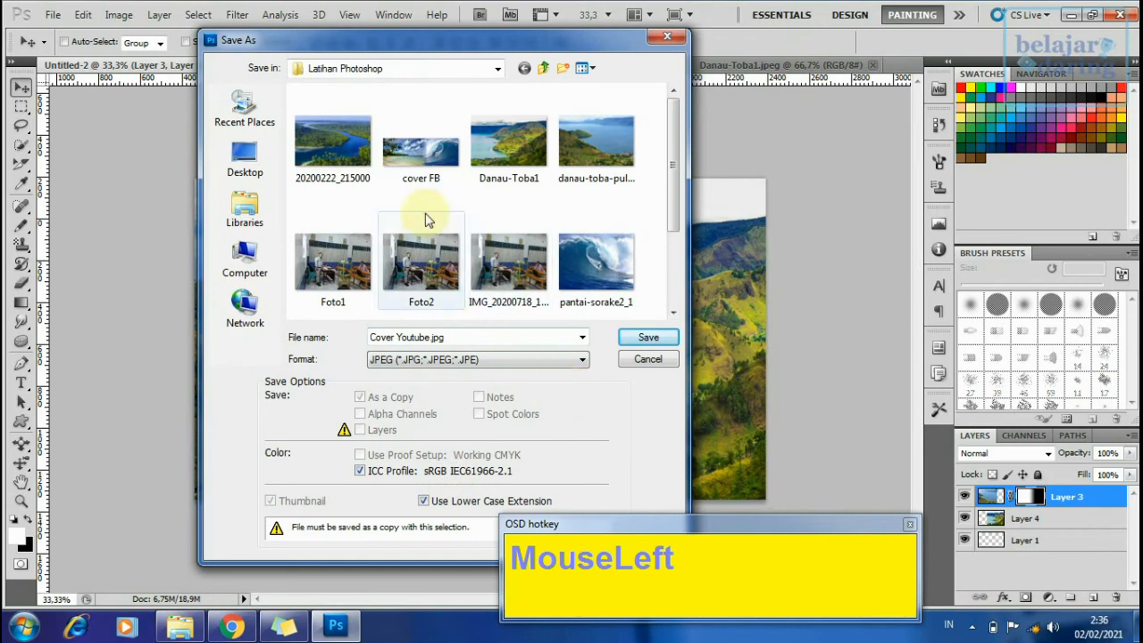
{"action": "left_click", "coordinate": [656, 339]}
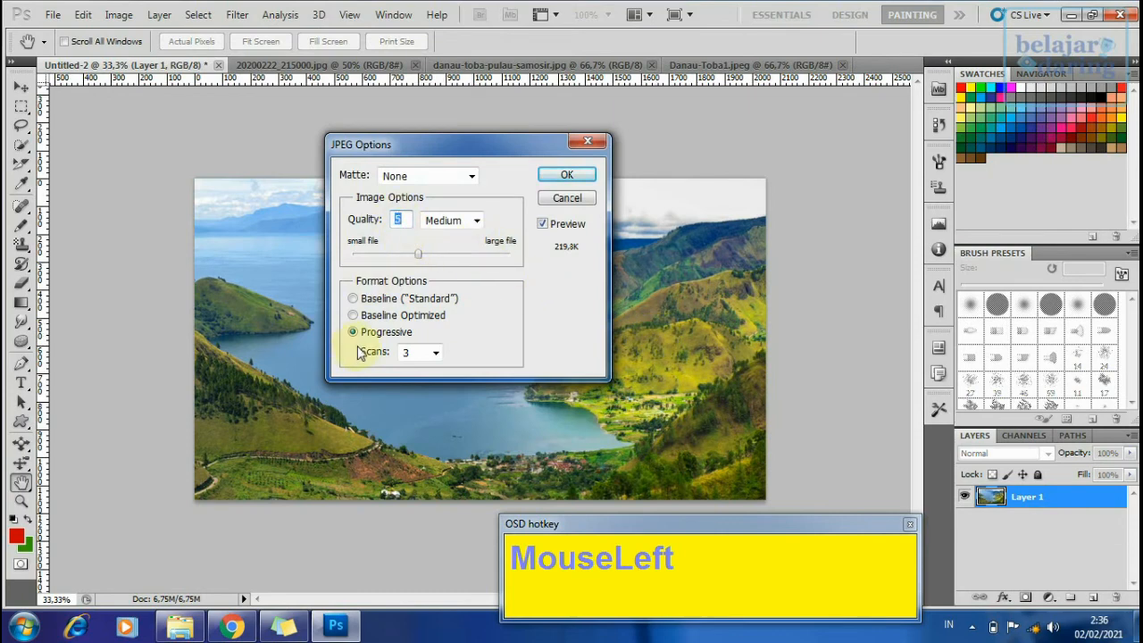
{"action": "left_click", "coordinate": [567, 176]}
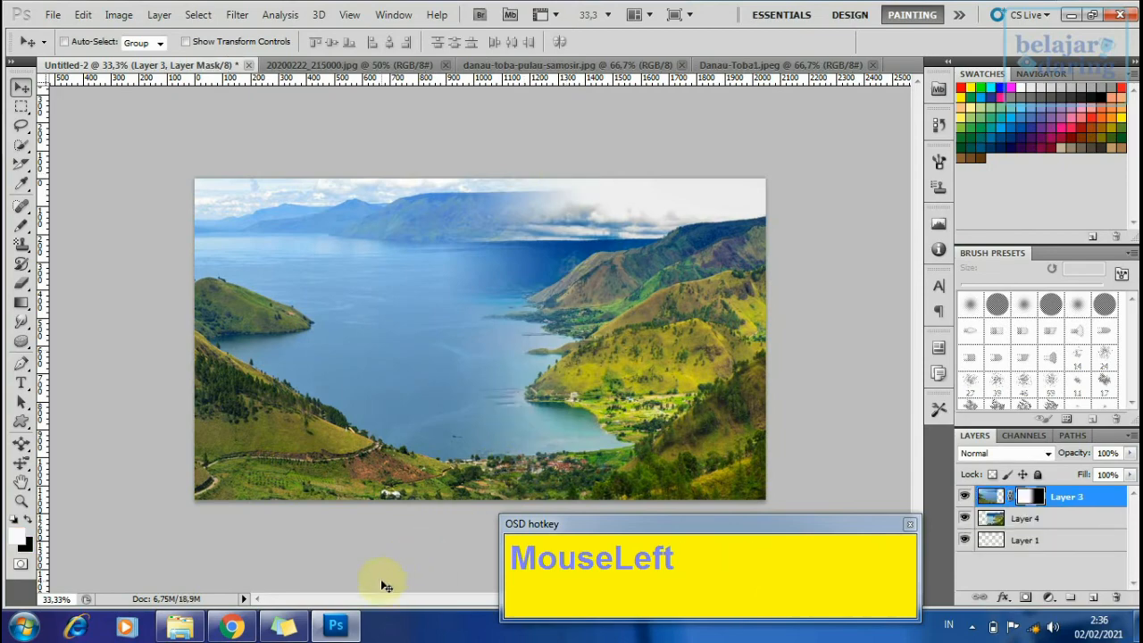
- Switch to Windows Explorer and check the pixel dimensions of cover FB and Cover Youtube in the Latihan Photoshop folder
{"action": "left_click", "coordinate": [178, 626]}
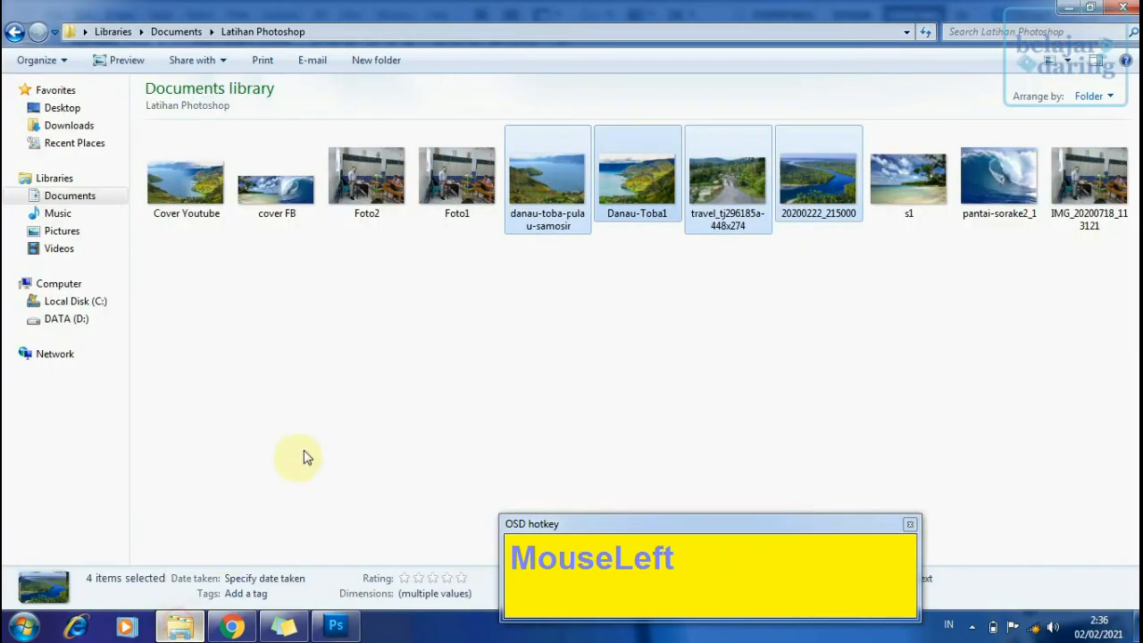
{"action": "left_click", "coordinate": [399, 336]}
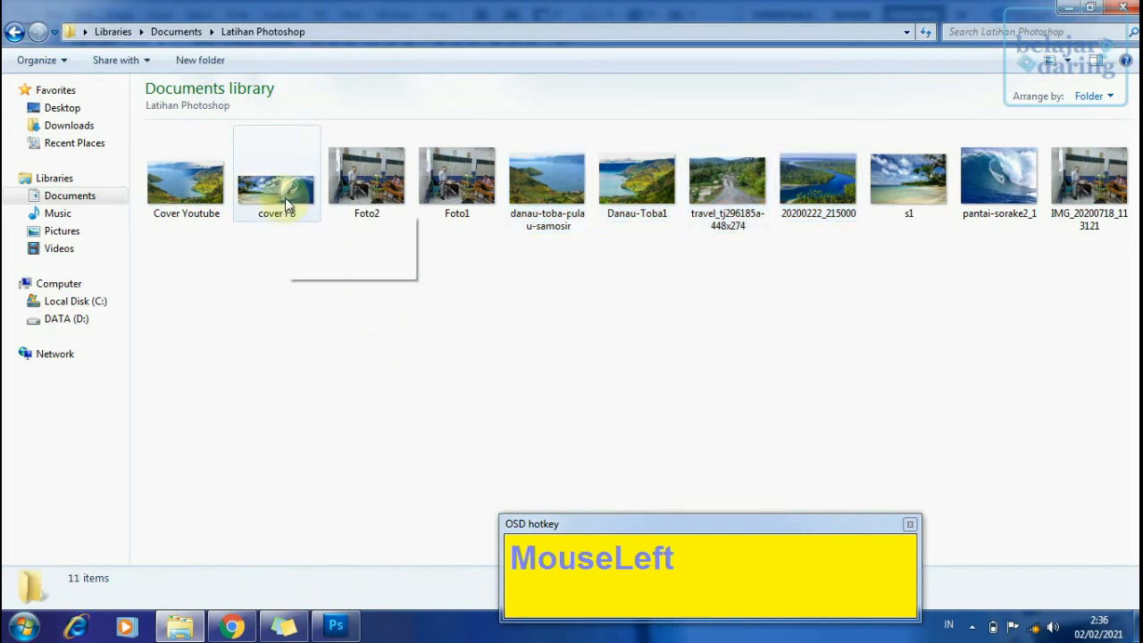
{"action": "left_click", "coordinate": [287, 203]}
{"action": "left_click_drag", "start_coordinate": [721, 515], "coordinate": [858, 422]}
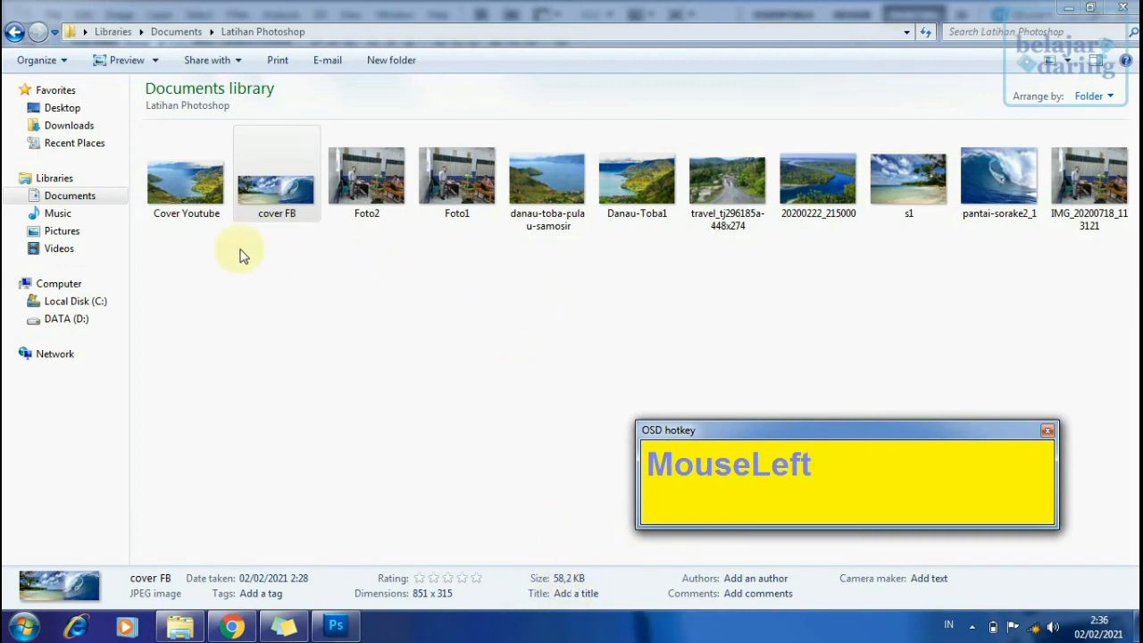
{"action": "left_click", "coordinate": [188, 204]}
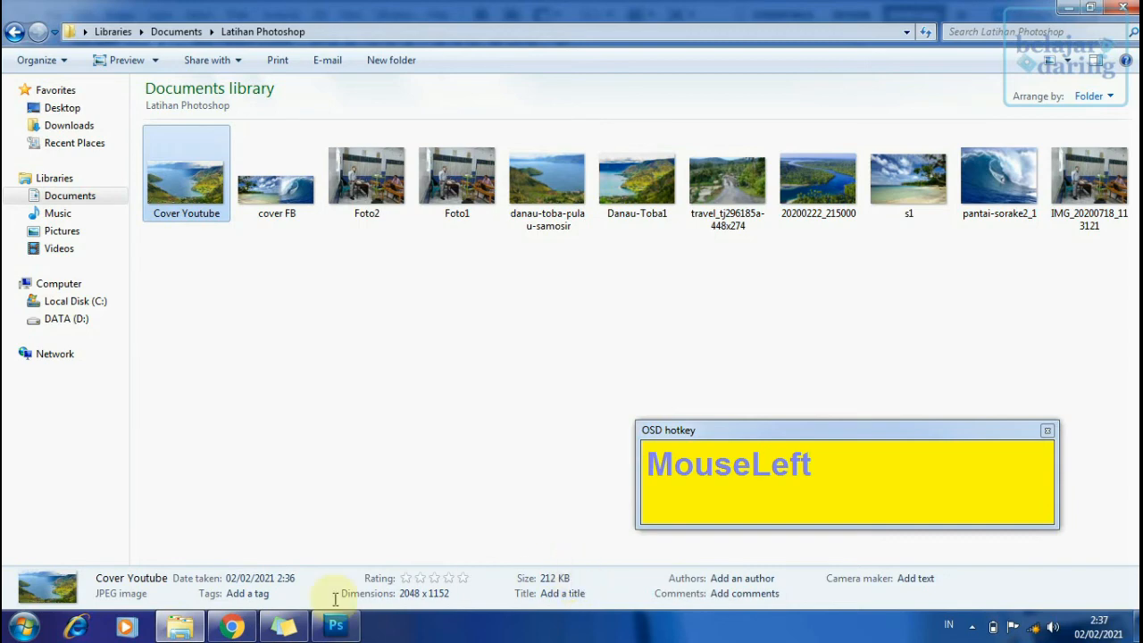
- Connect the computer to an available wireless network
{"action": "left_click", "coordinate": [1036, 630]}
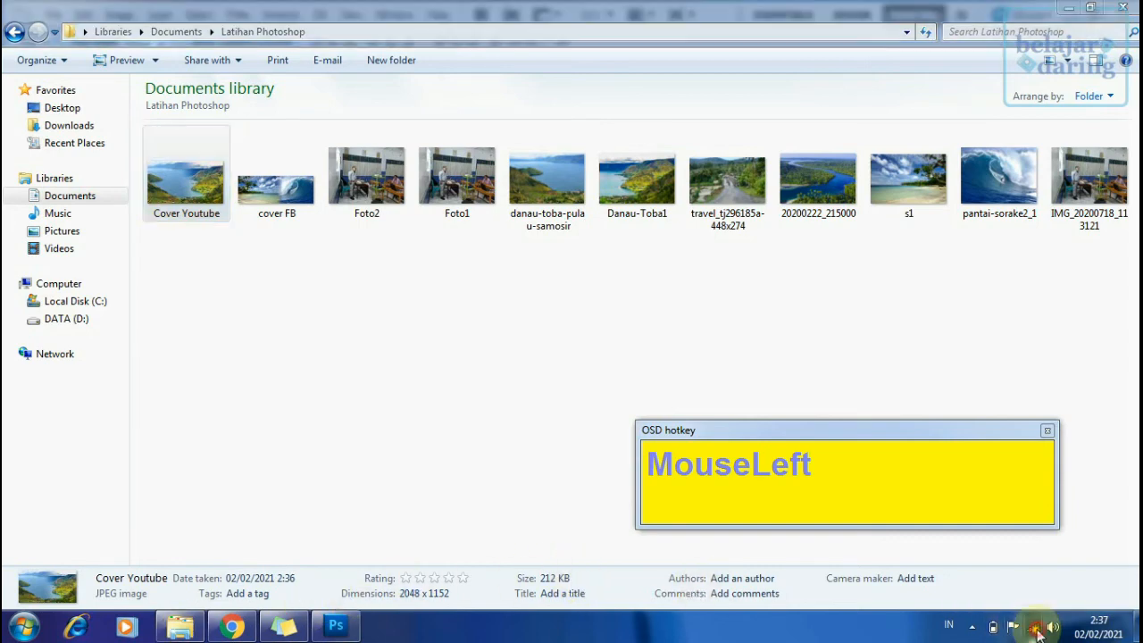
{"action": "left_click", "coordinate": [1014, 390]}
{"action": "left_click", "coordinate": [1082, 406]}
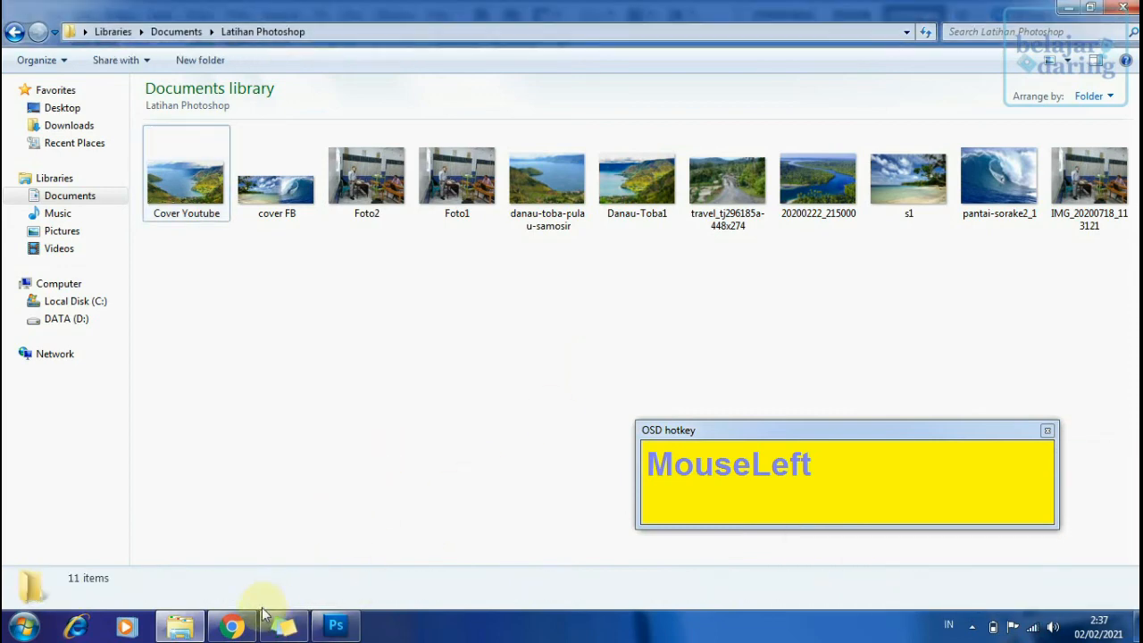
- Switch to Chrome, open Facebook and go to the account's own profile page
{"action": "left_click", "coordinate": [231, 625]}
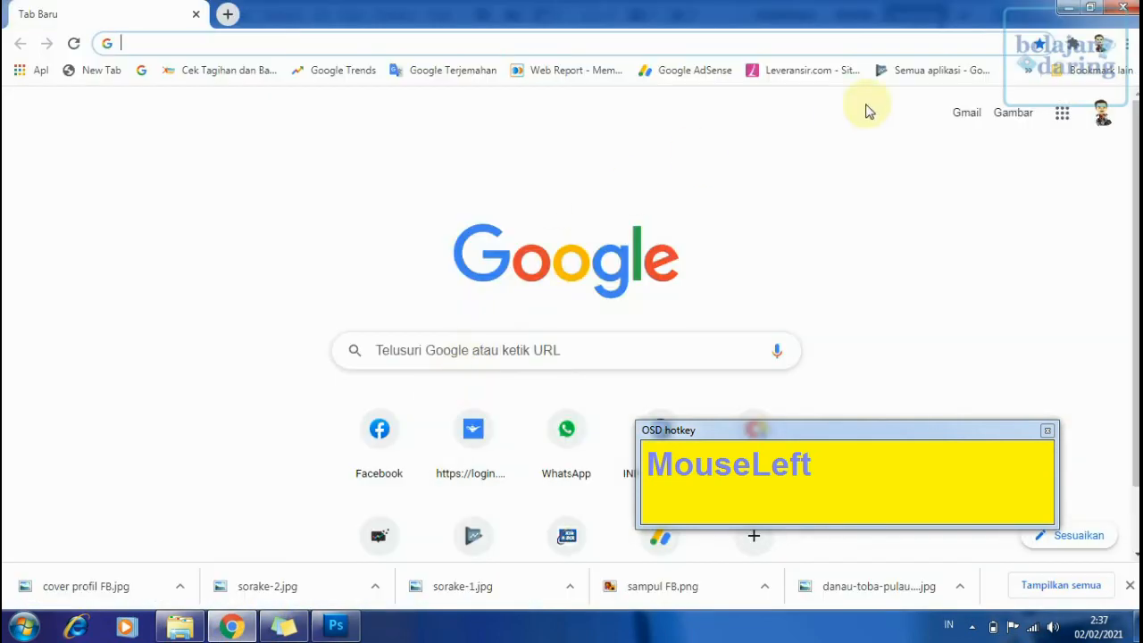
{"action": "left_click", "coordinate": [375, 428]}
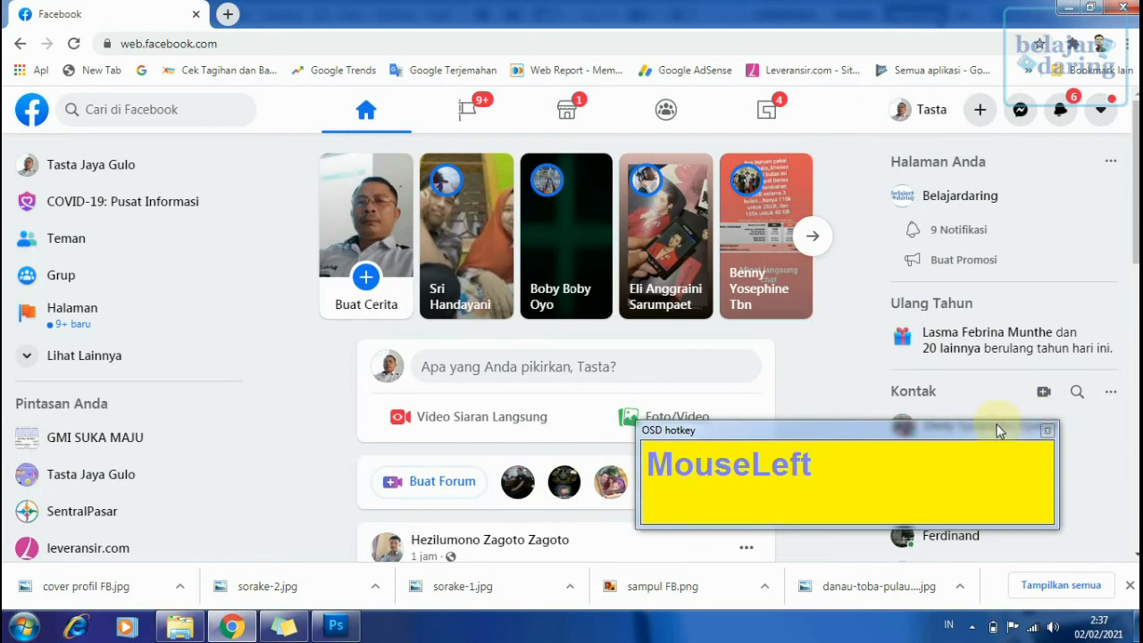
{"action": "left_click_drag", "start_coordinate": [994, 430], "coordinate": [974, 461]}
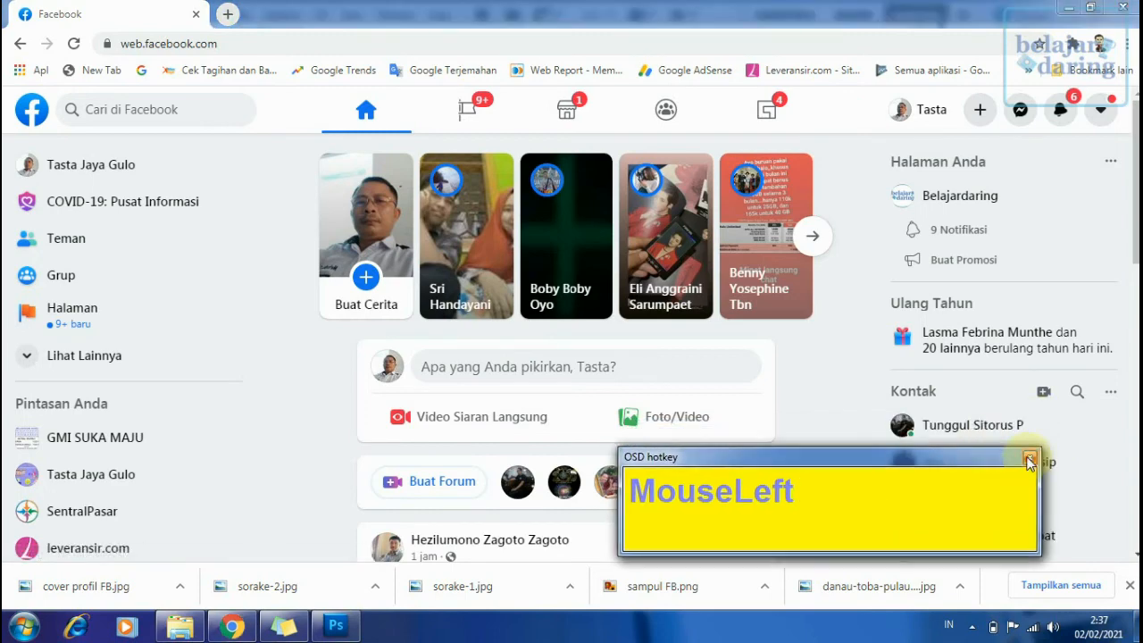
{"action": "left_click", "coordinate": [1029, 460]}
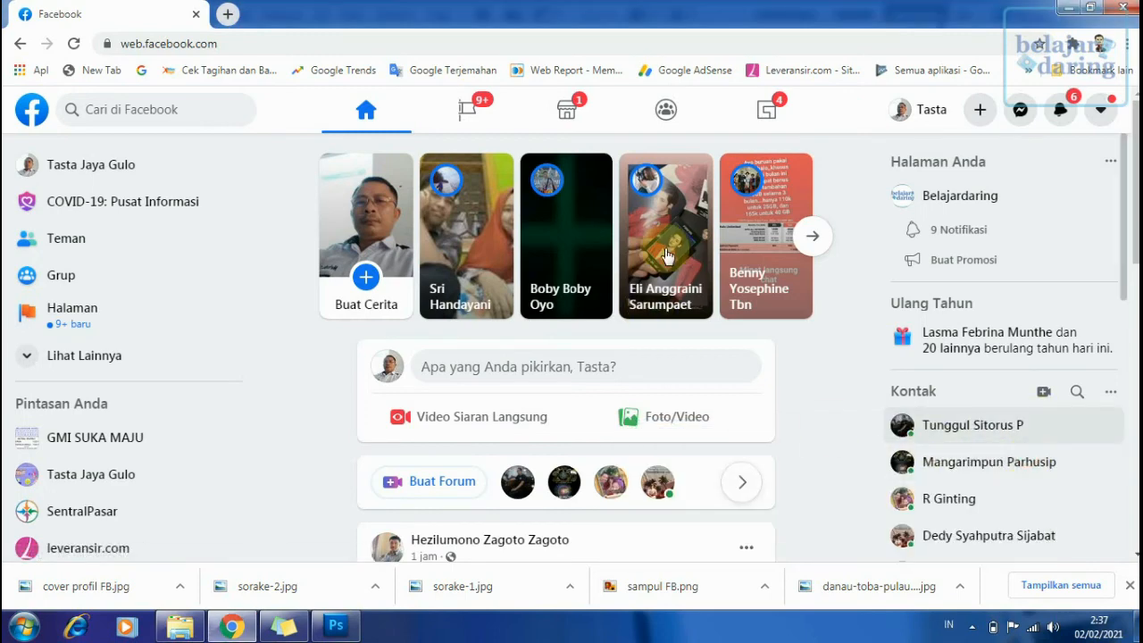
{"action": "left_click", "coordinate": [931, 110]}
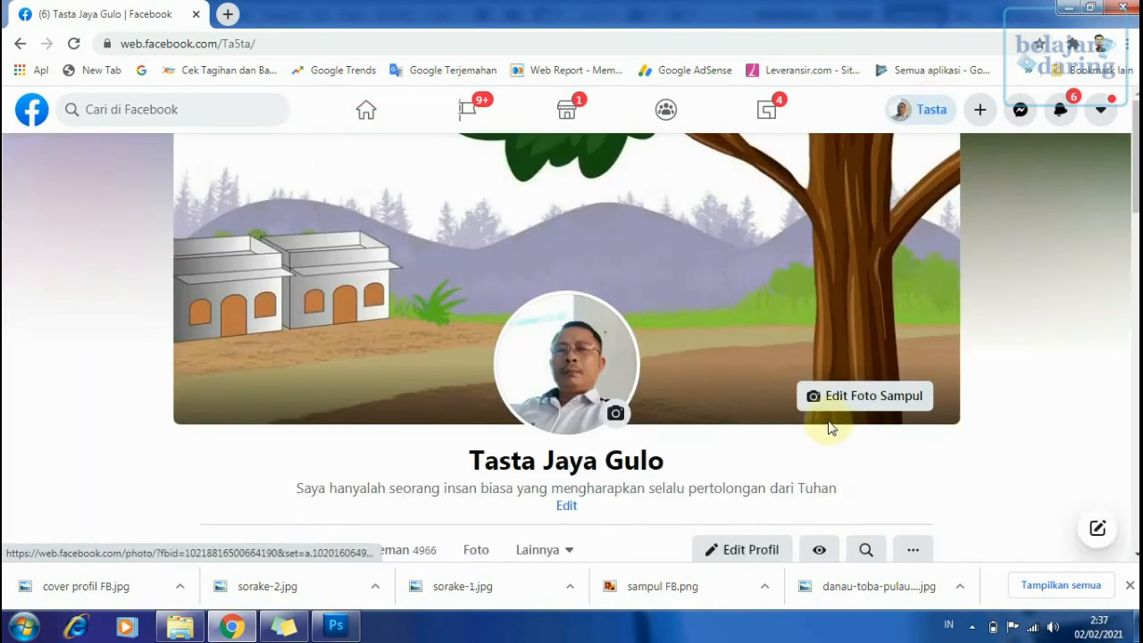
- Upload cover FB from the Latihan Photoshop folder in Documents as the profile's new cover photo
{"action": "left_click", "coordinate": [852, 404]}
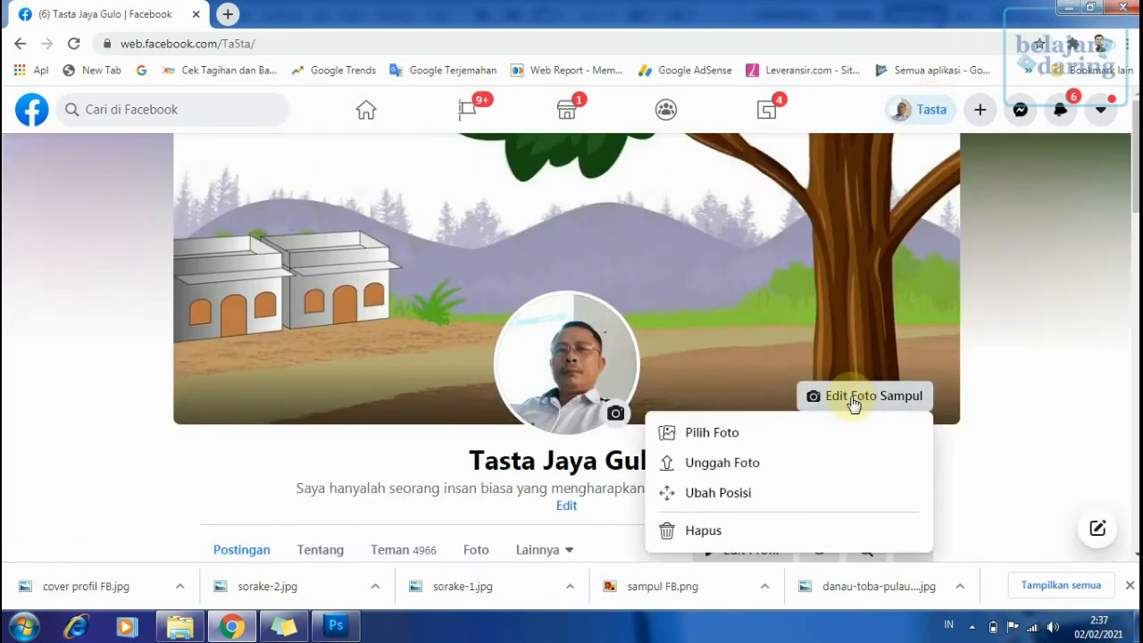
{"action": "left_click", "coordinate": [725, 466]}
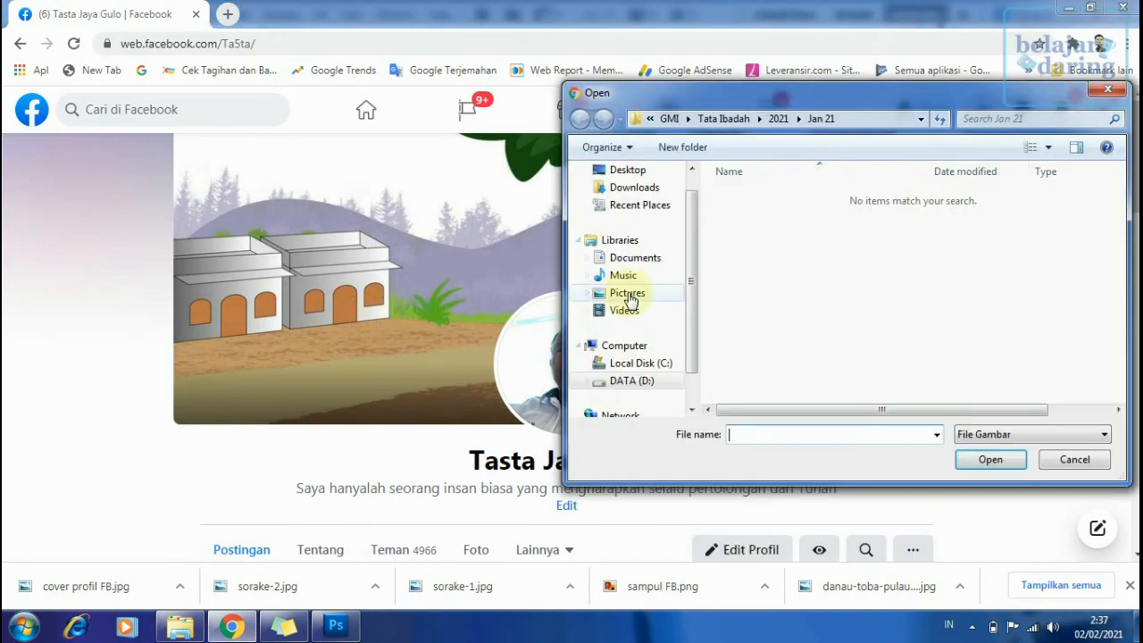
{"action": "left_click", "coordinate": [646, 258]}
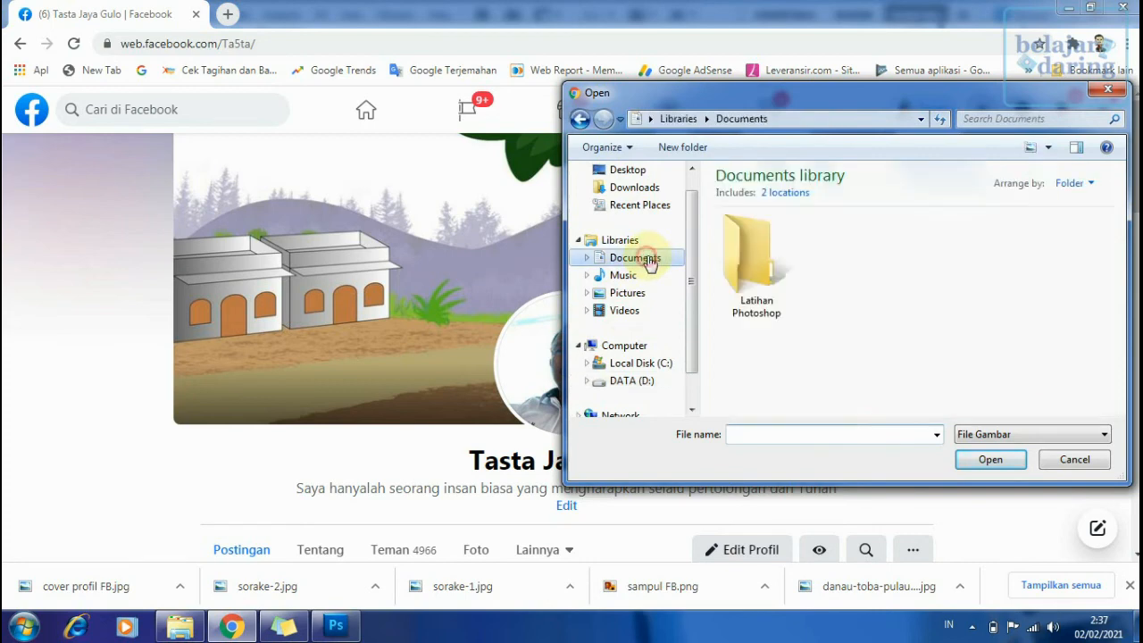
{"action": "double_click", "coordinate": [744, 260]}
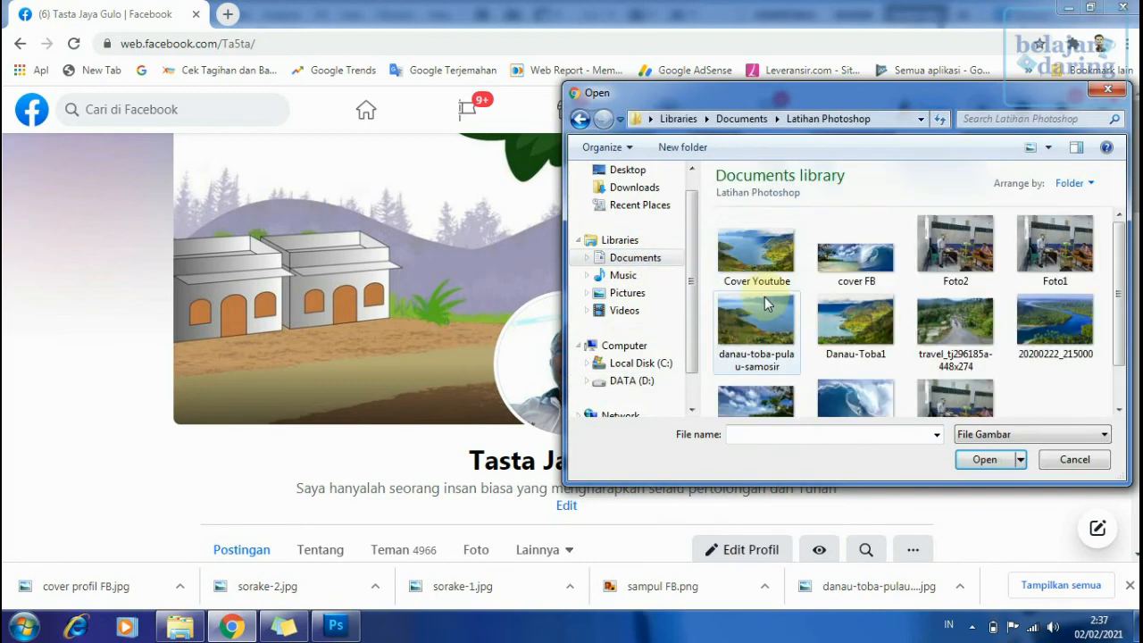
{"action": "double_click", "coordinate": [849, 266]}
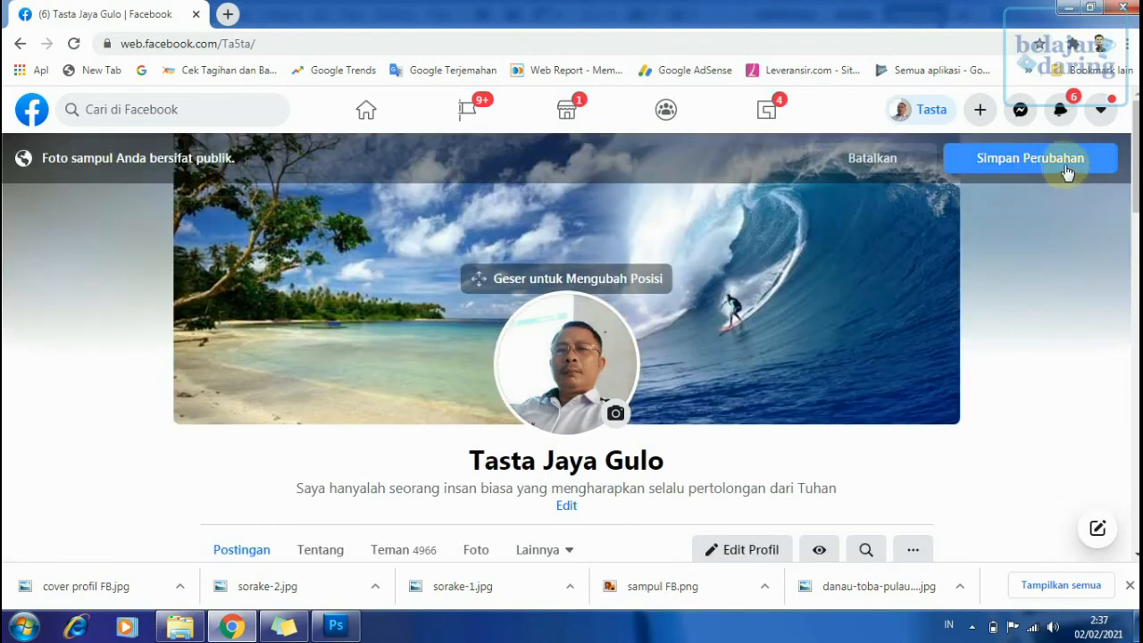
- Adjust the cover photo's position and save it, returning to the profile through the home page to check it
{"action": "left_click_drag", "start_coordinate": [775, 247], "coordinate": [884, 295]}
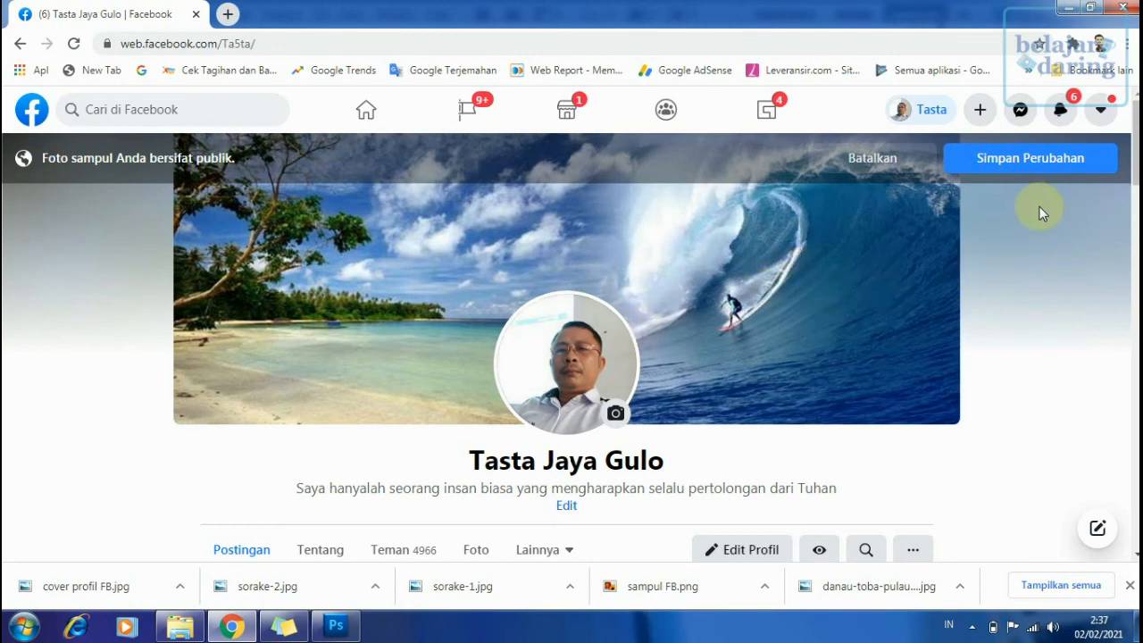
{"action": "left_click", "coordinate": [1036, 167]}
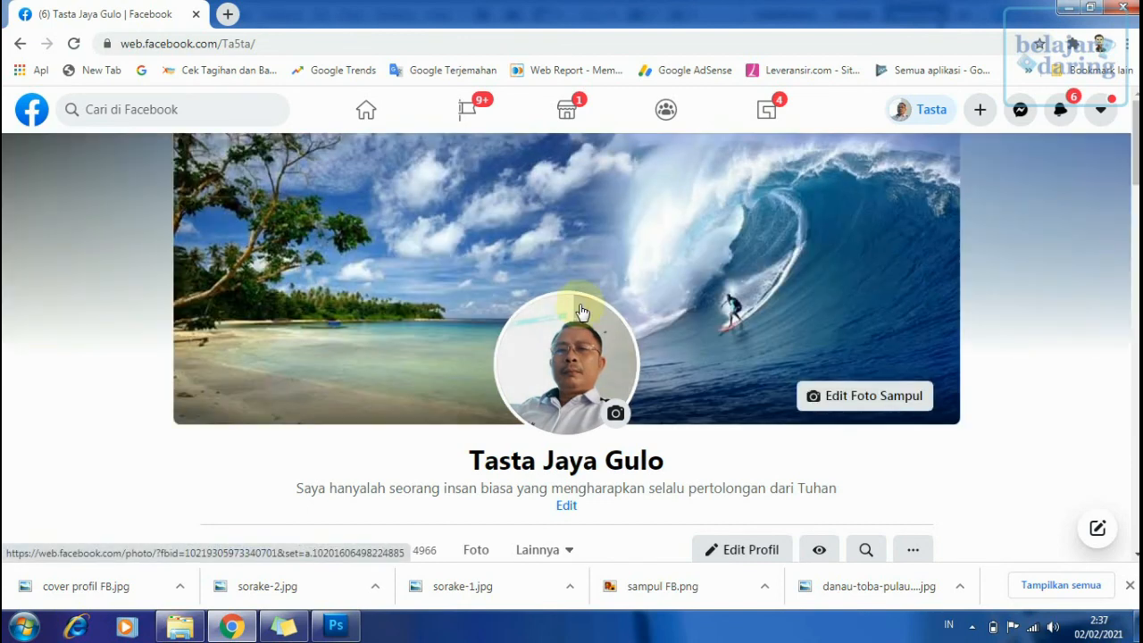
{"action": "left_click", "coordinate": [369, 109]}
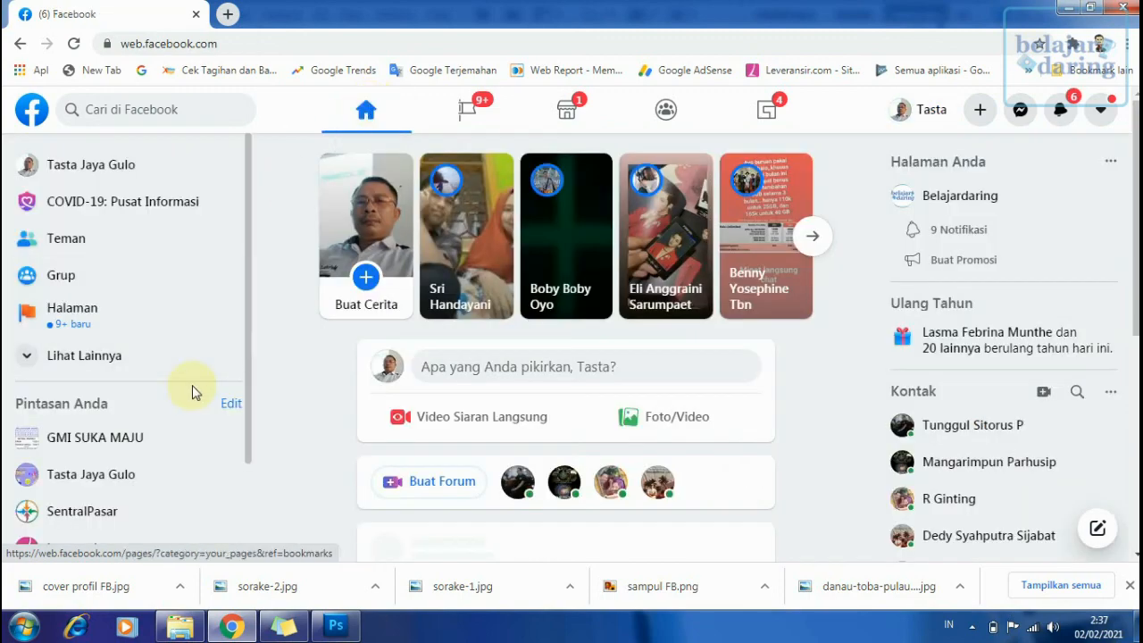
{"action": "left_click", "coordinate": [114, 173]}
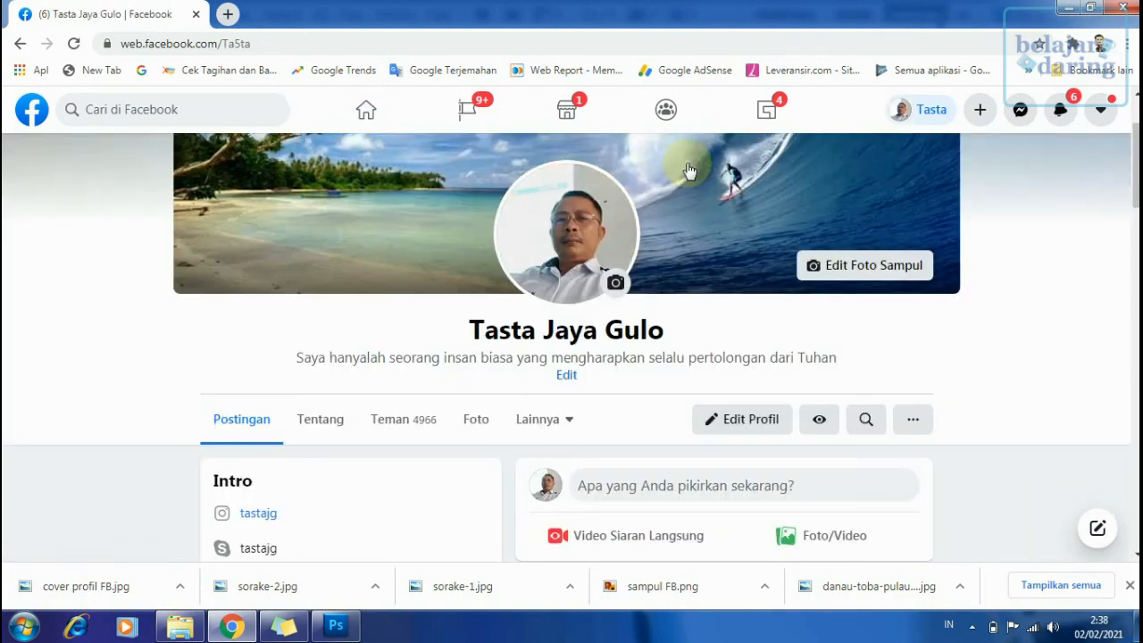
- Open YouTube in a new browser tab from the Google apps and go to the account's own channel page
{"action": "left_click", "coordinate": [230, 15]}
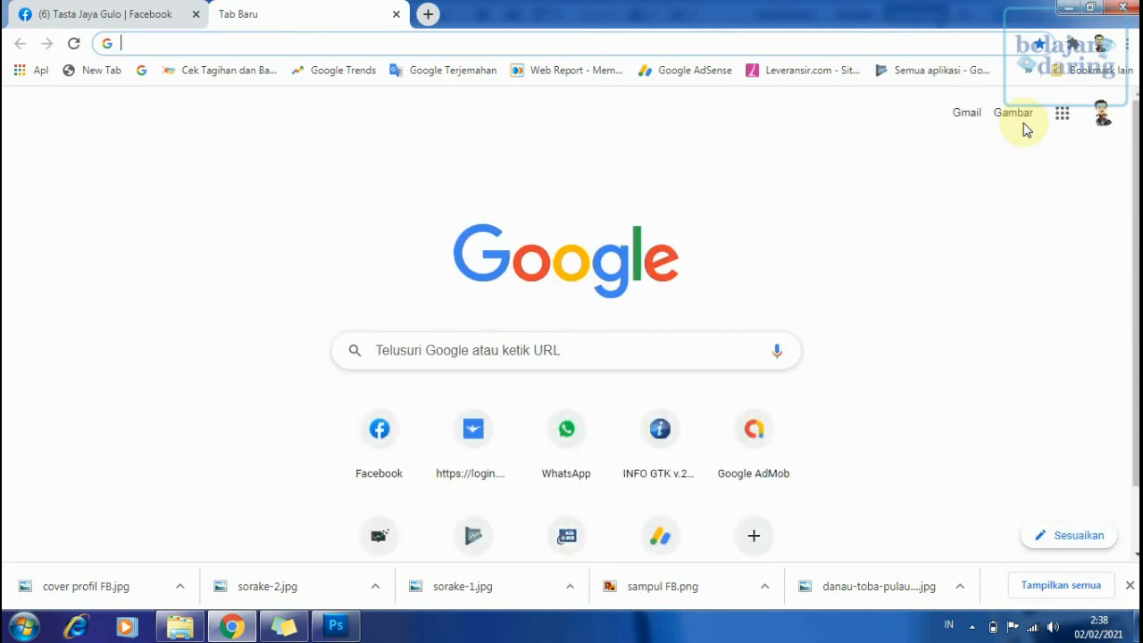
{"action": "left_click", "coordinate": [1062, 122]}
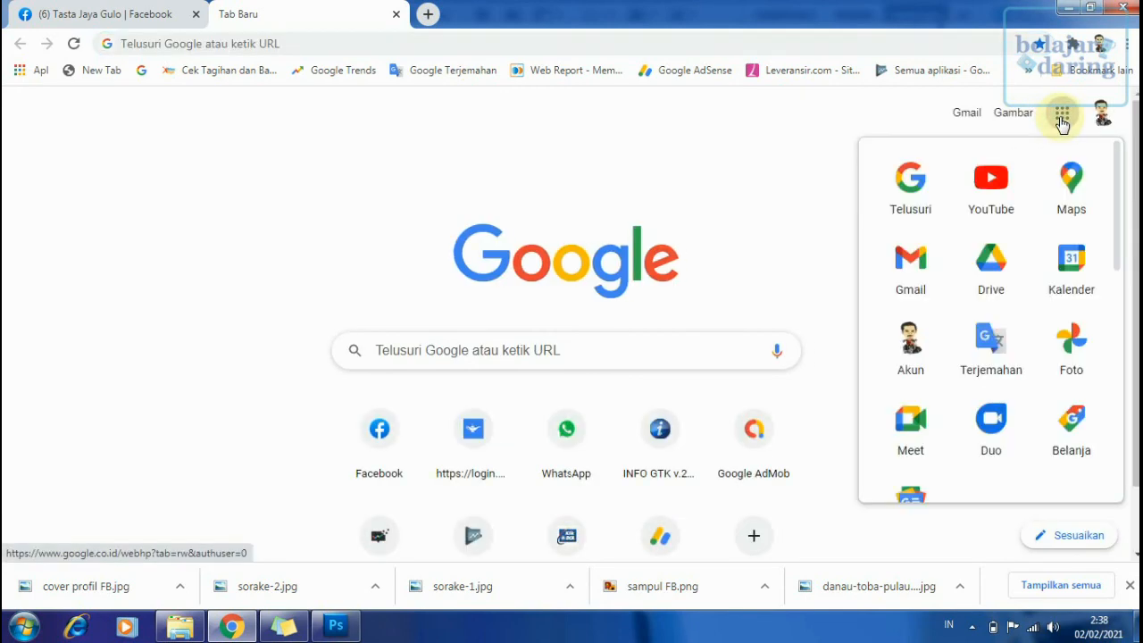
{"action": "left_click", "coordinate": [991, 189]}
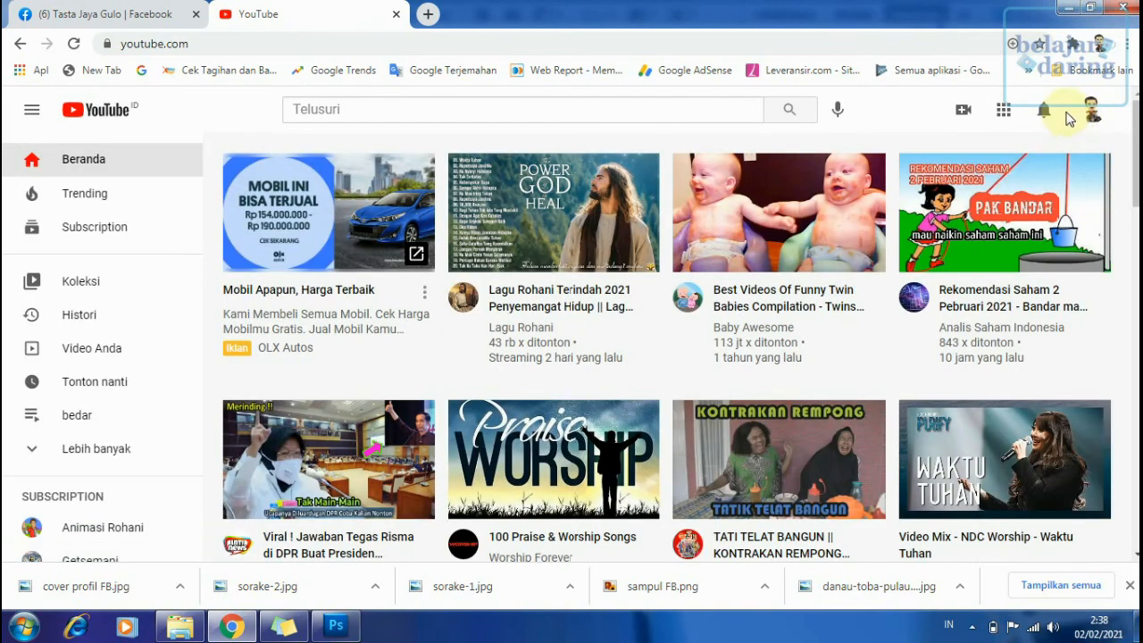
{"action": "left_click", "coordinate": [1094, 111]}
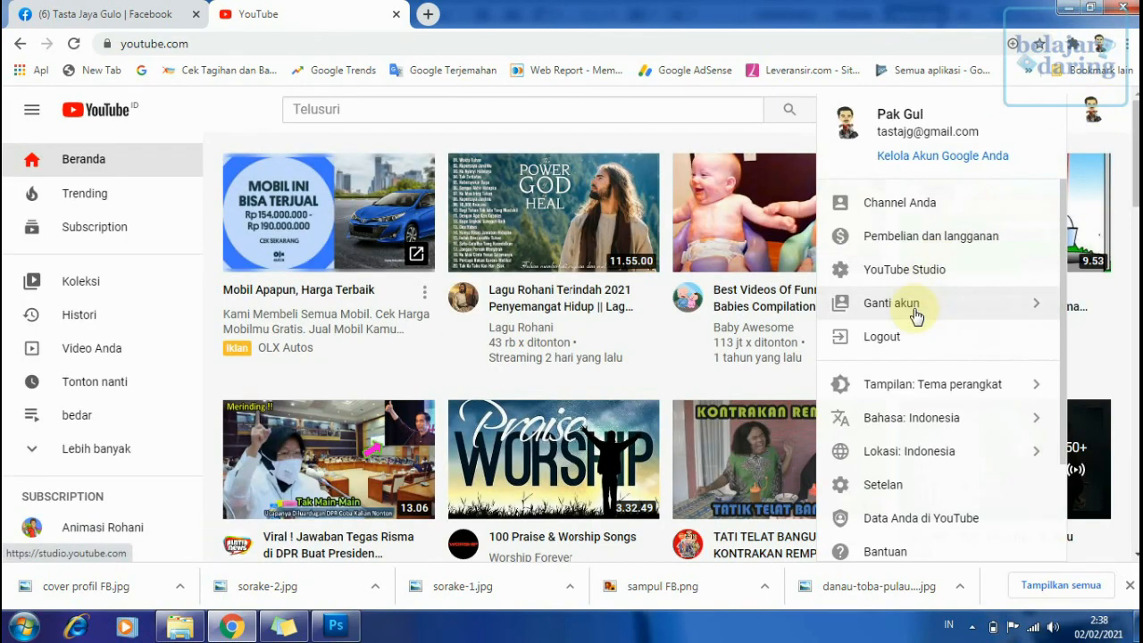
{"action": "left_click", "coordinate": [922, 204]}
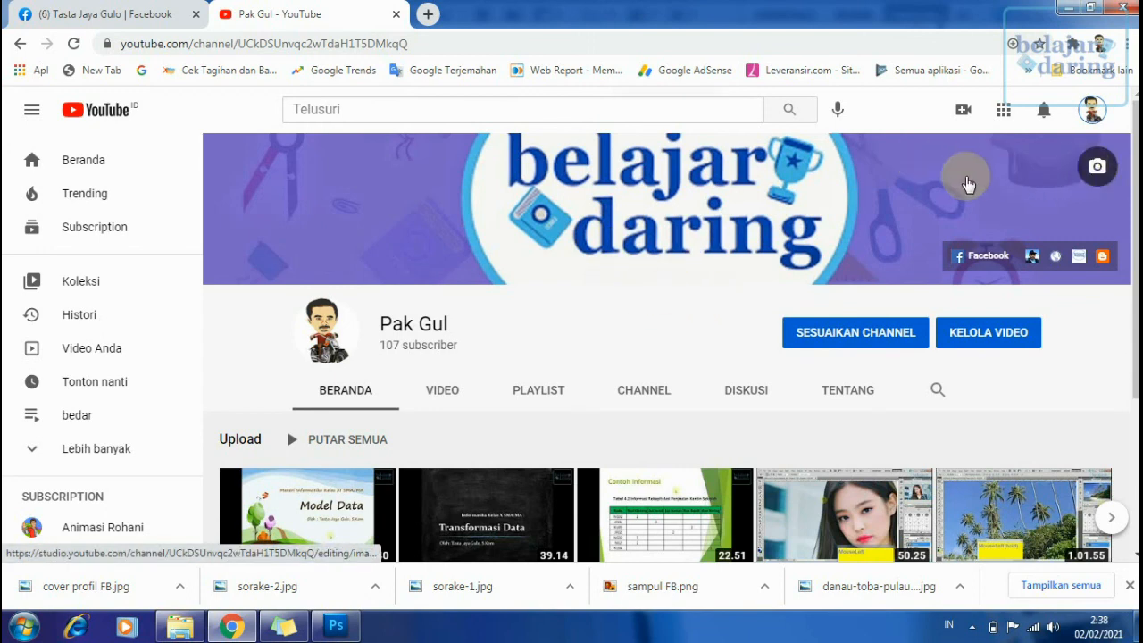
- Open the channel's branding settings and choose Cover Youtube from the Latihan Photoshop folder as the new banner image
{"action": "left_click", "coordinate": [1098, 169]}
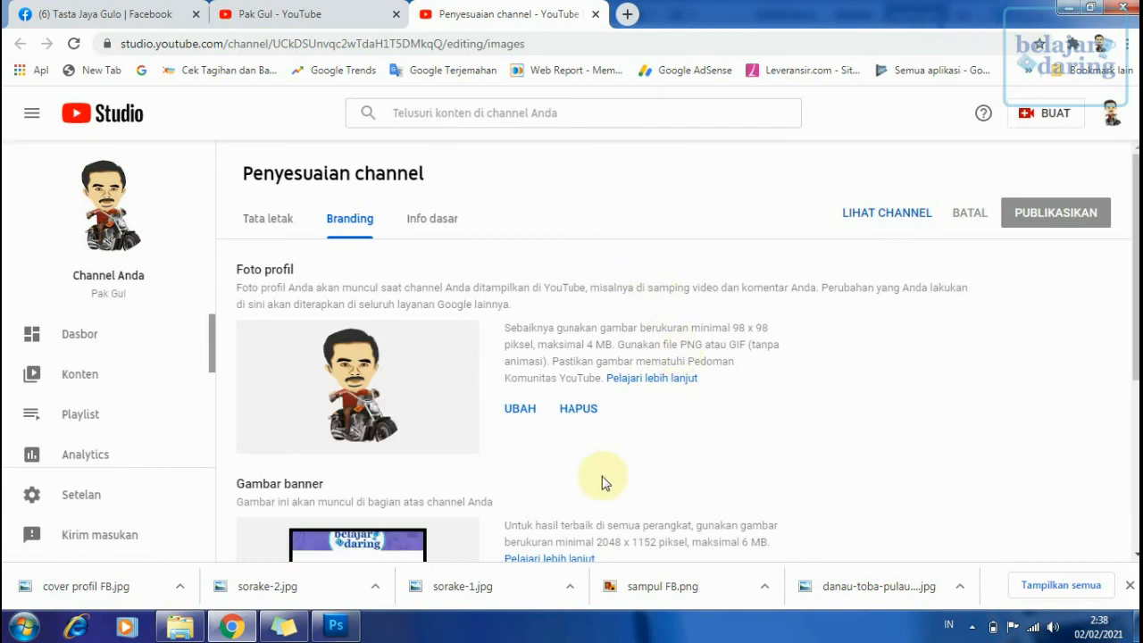
{"action": "scroll", "coordinate": [600, 477], "scroll_direction": "down", "scroll_amount": 1}
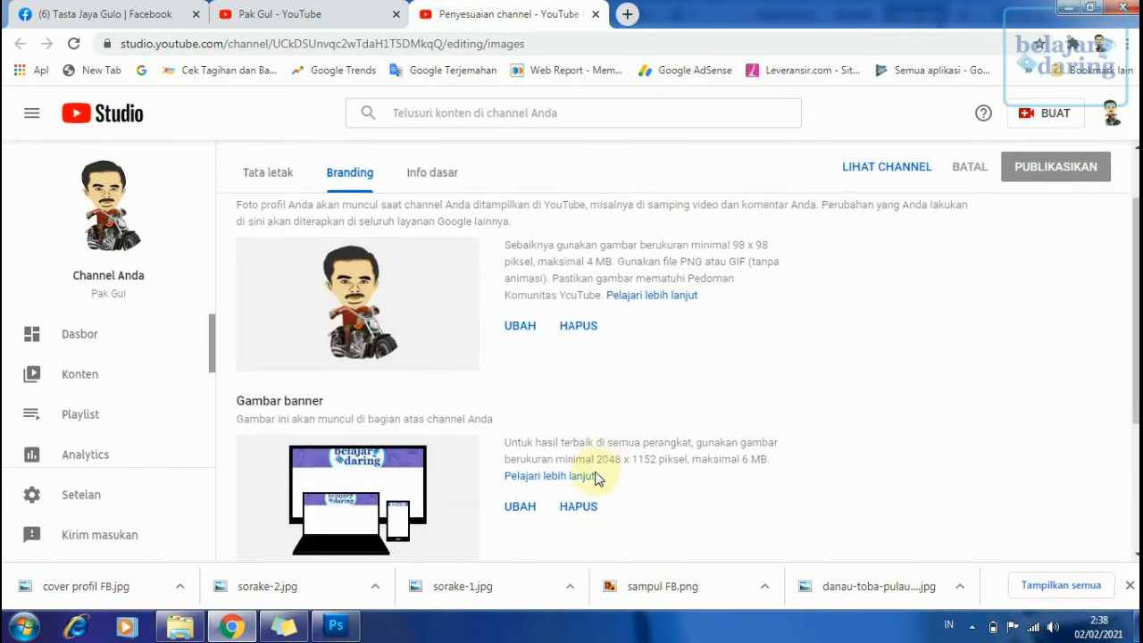
{"action": "left_click", "coordinate": [518, 506]}
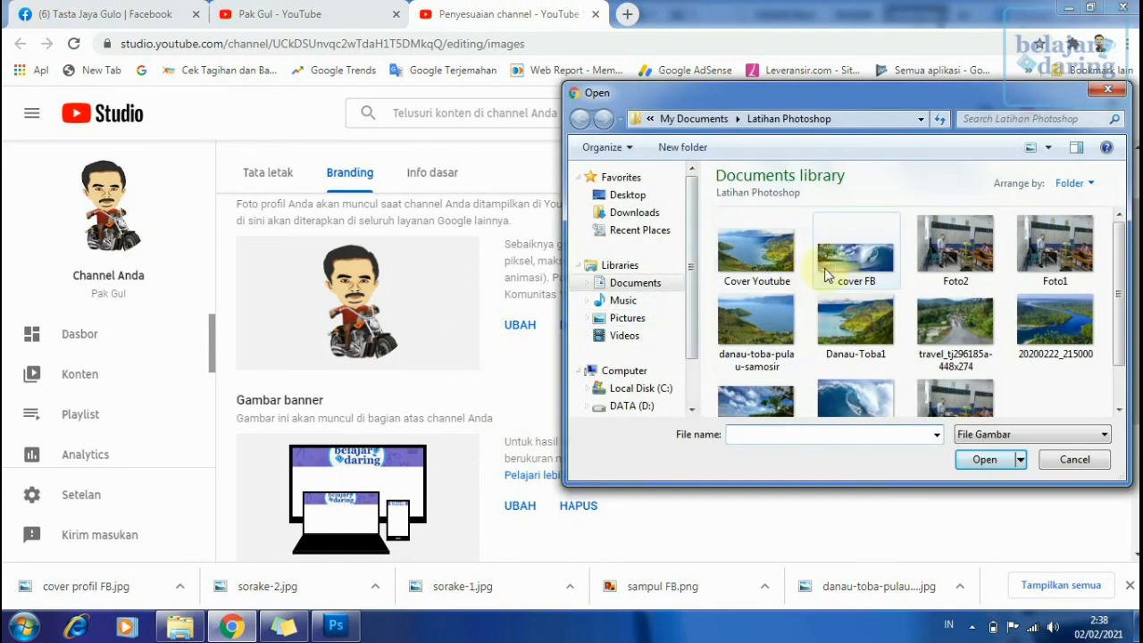
{"action": "double_click", "coordinate": [755, 251]}
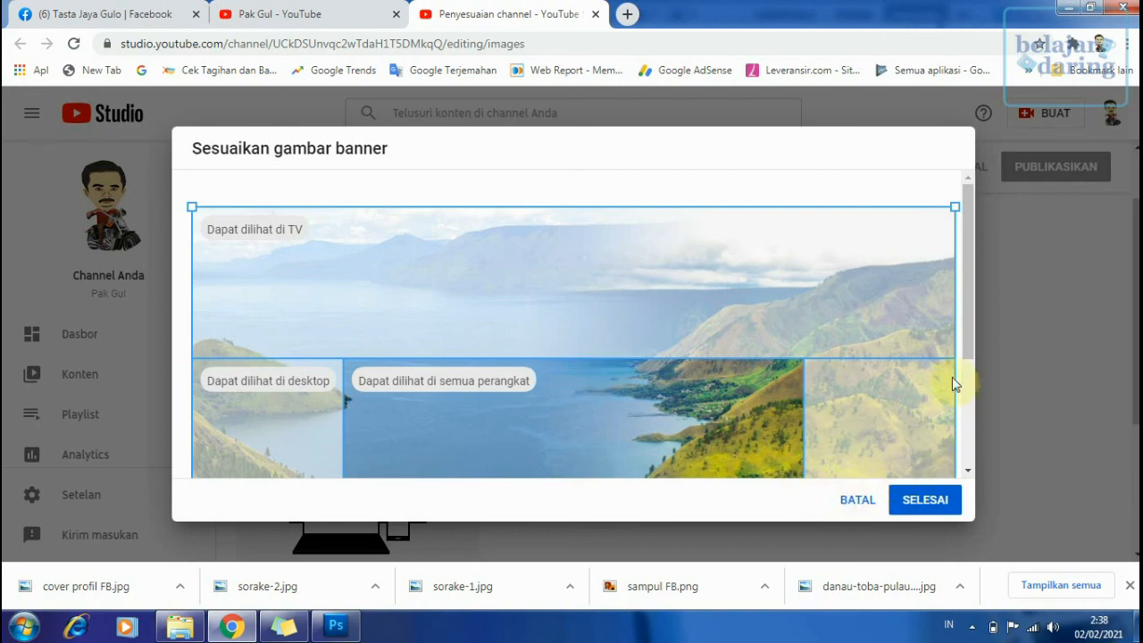
- Review the banner crop for TV, desktop and all devices, accept it, and publish the channel changes
{"action": "scroll", "coordinate": [920, 382], "scroll_direction": "down", "scroll_amount": 3}
{"action": "scroll", "coordinate": [920, 384], "scroll_direction": "up", "scroll_amount": 3}
{"action": "scroll", "coordinate": [491, 379], "scroll_direction": "down", "scroll_amount": 3}
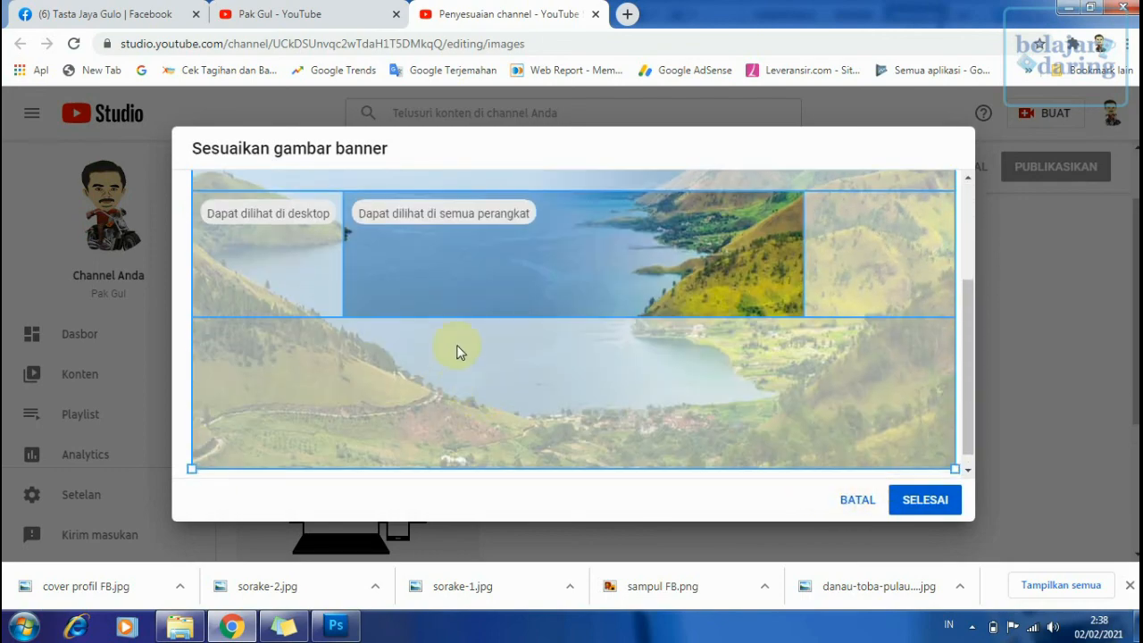
{"action": "left_click", "coordinate": [922, 504]}
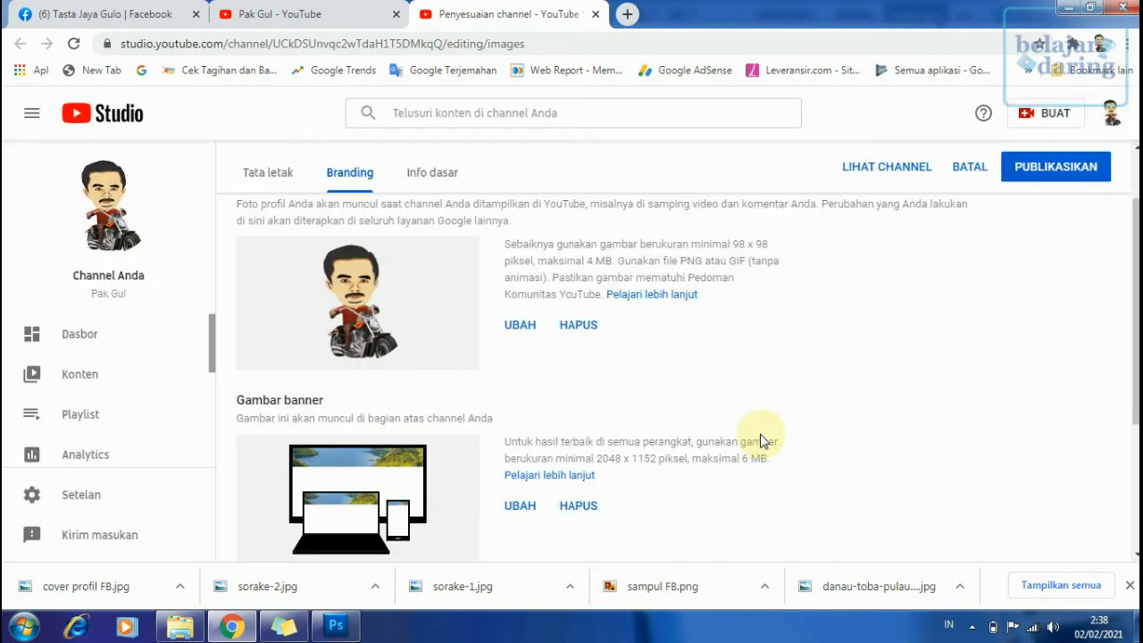
{"action": "left_click", "coordinate": [1054, 170]}
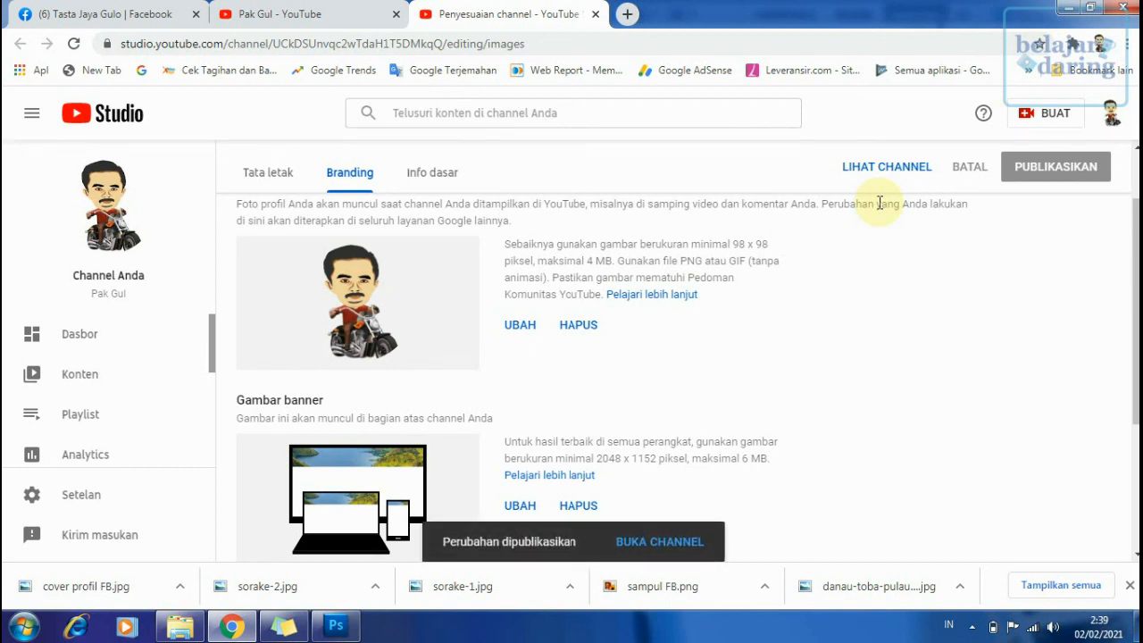
- Open the channel to check the published banner, and switch back to Photoshop
{"action": "left_click", "coordinate": [658, 541]}
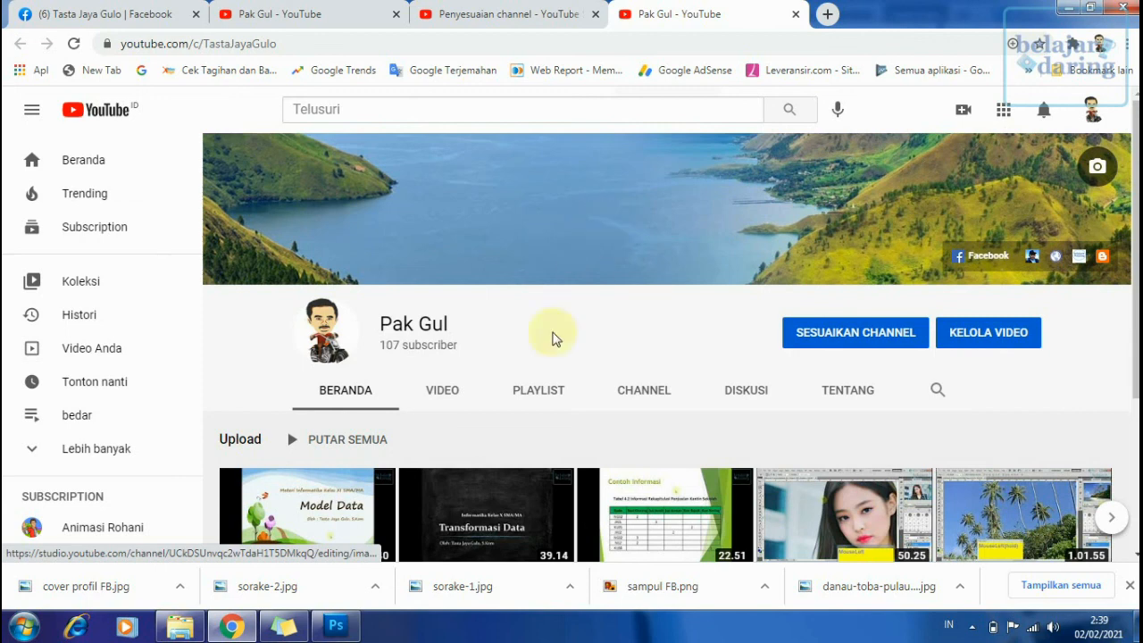
{"action": "left_click", "coordinate": [338, 622]}
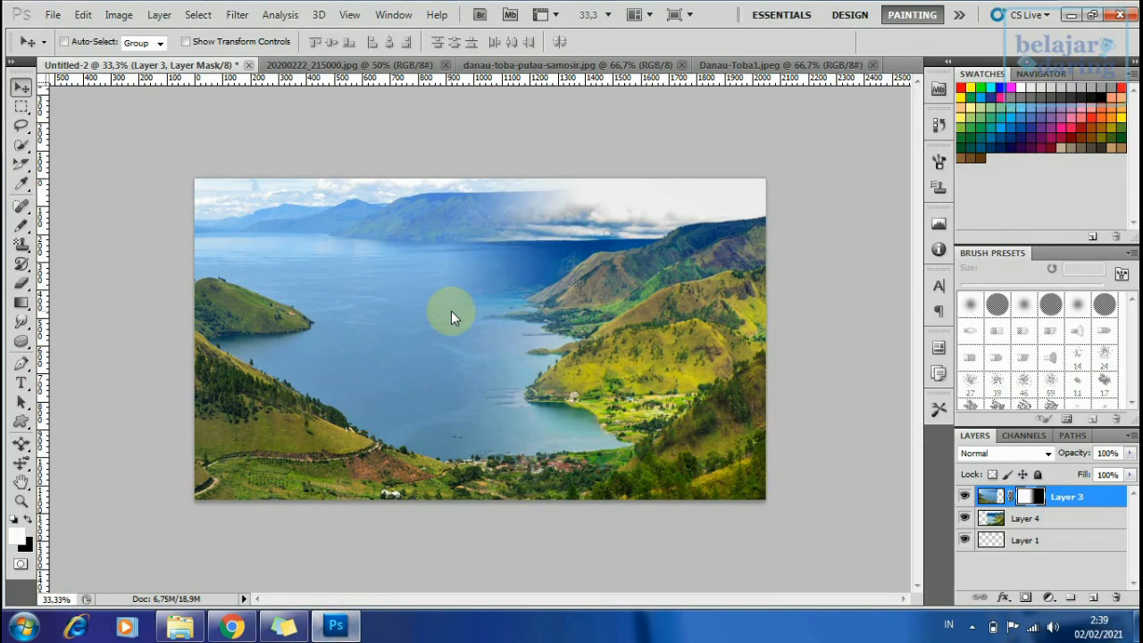